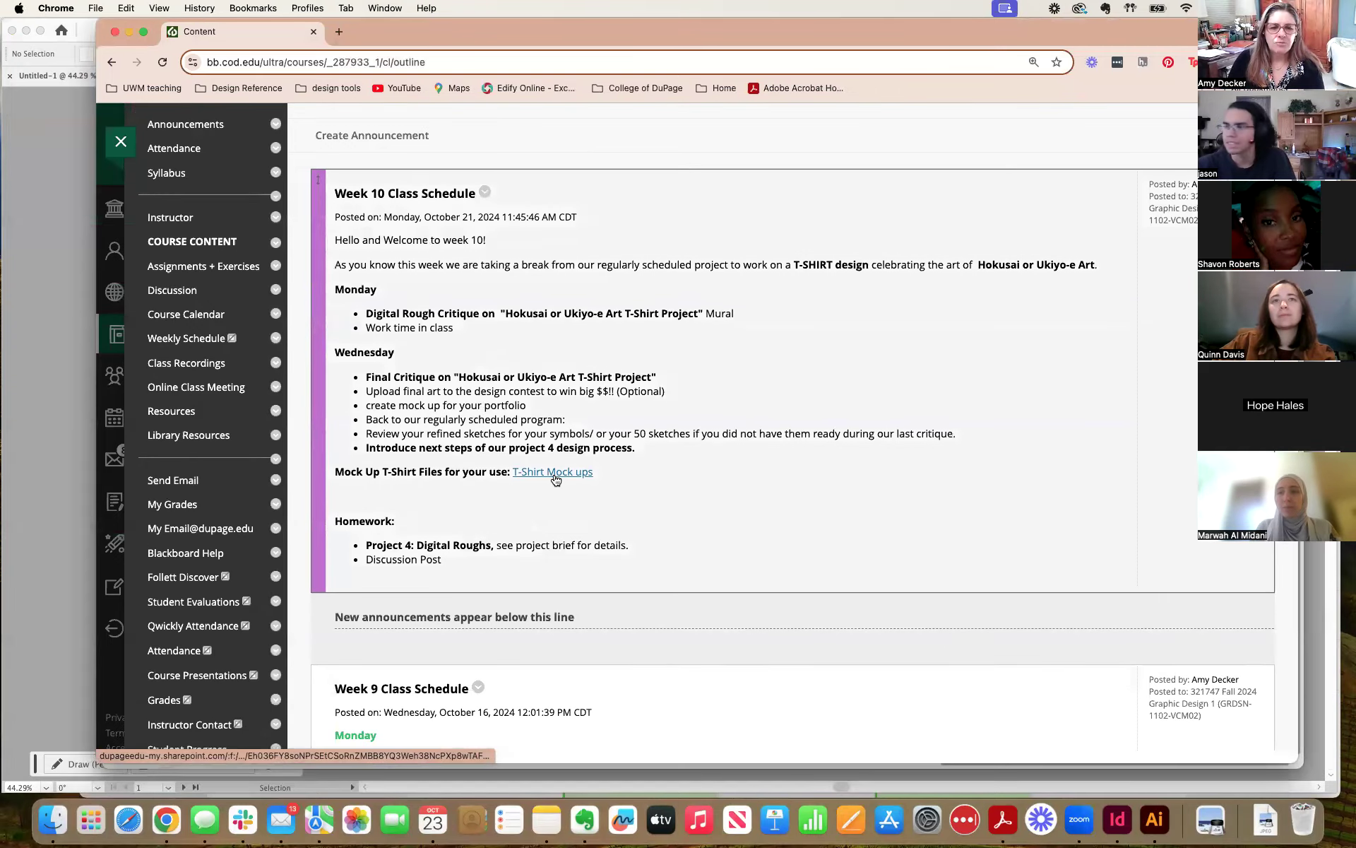
Open the T-Shirt Mock ups link from the Week 10 announcement and move its browser window out of the way.
click(556, 480)
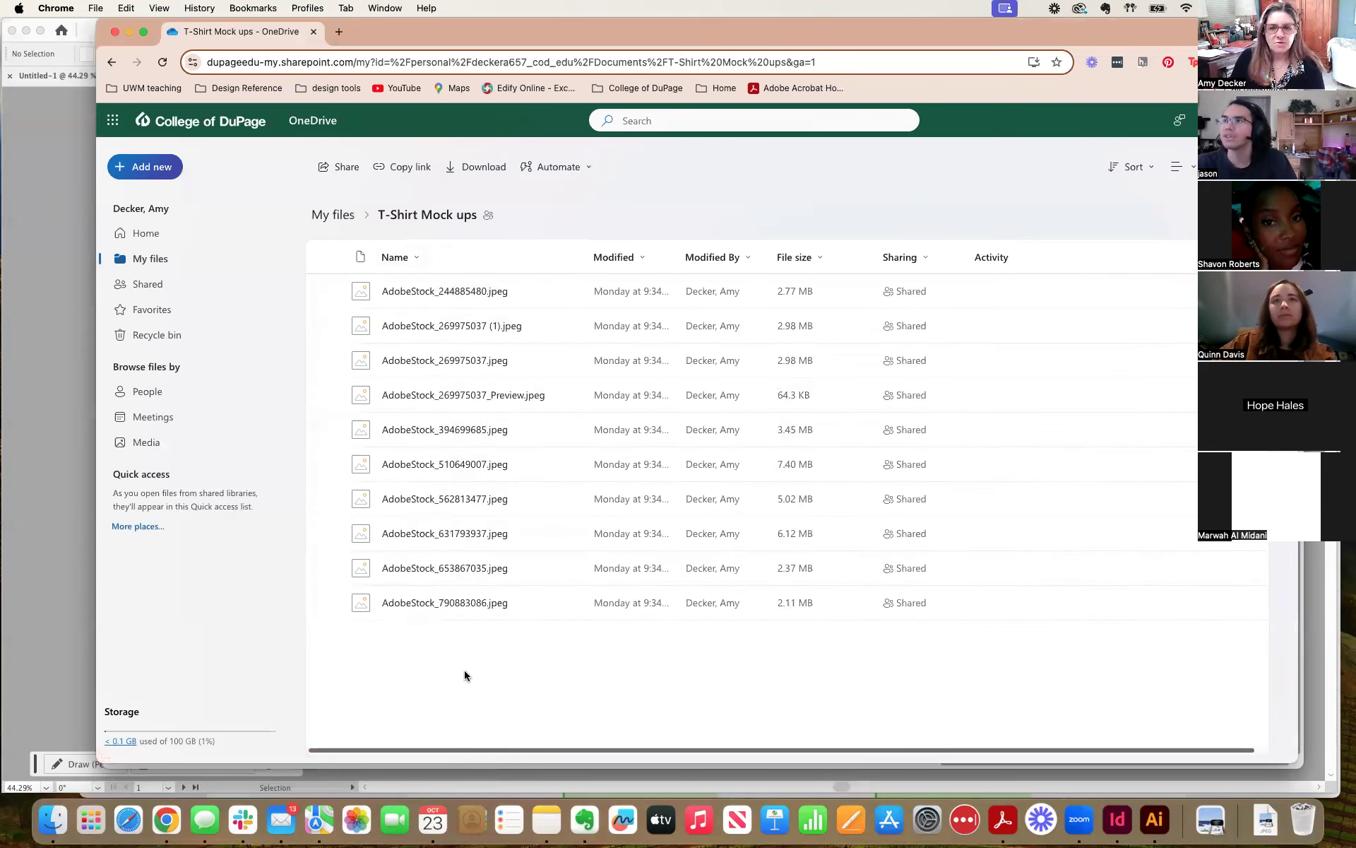
drag(377, 32, 1355, 35)
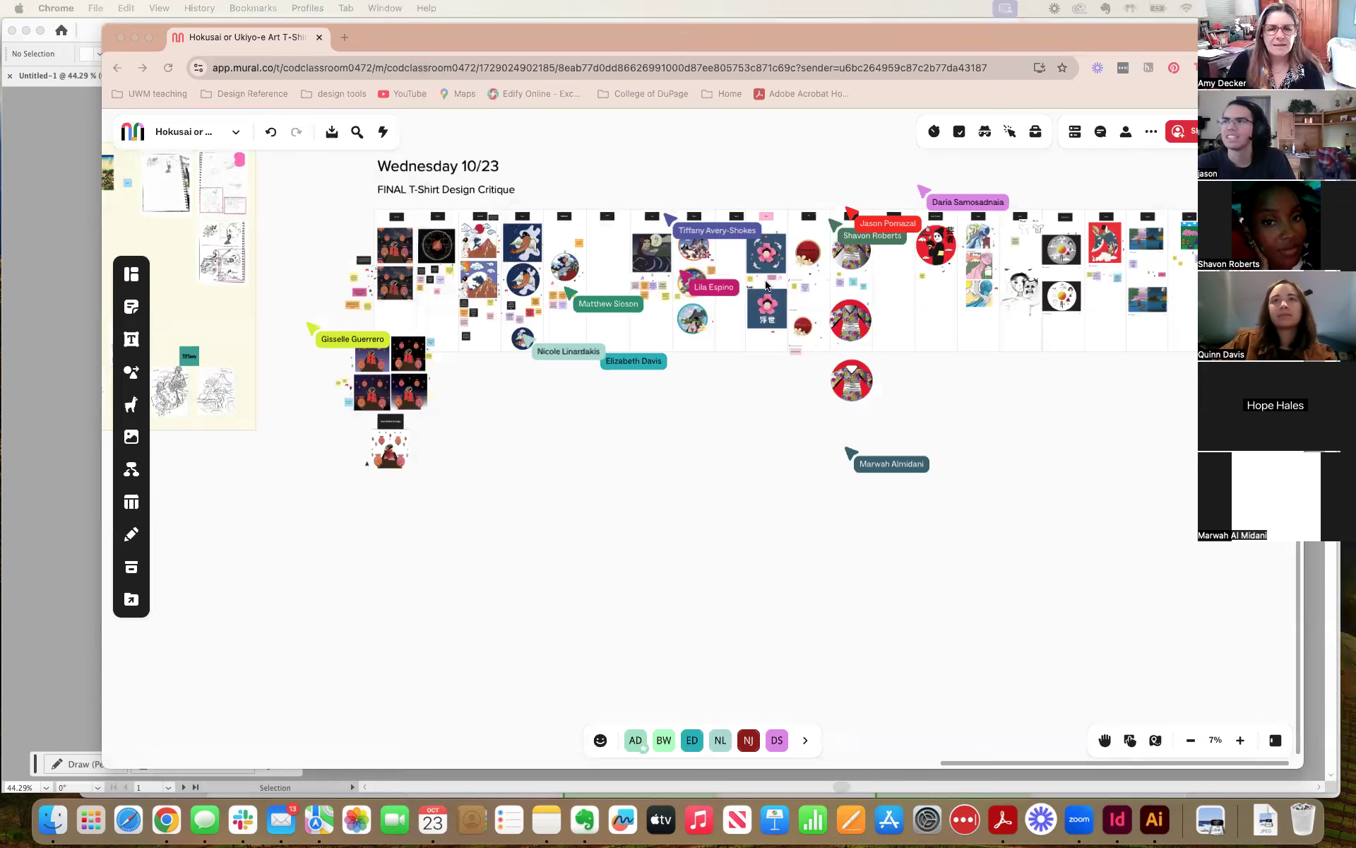
Download all content of the Hokusai or Ukiyo-e Art T-Shirt mural as a PDF file.
scroll(572, 284, up, 5)
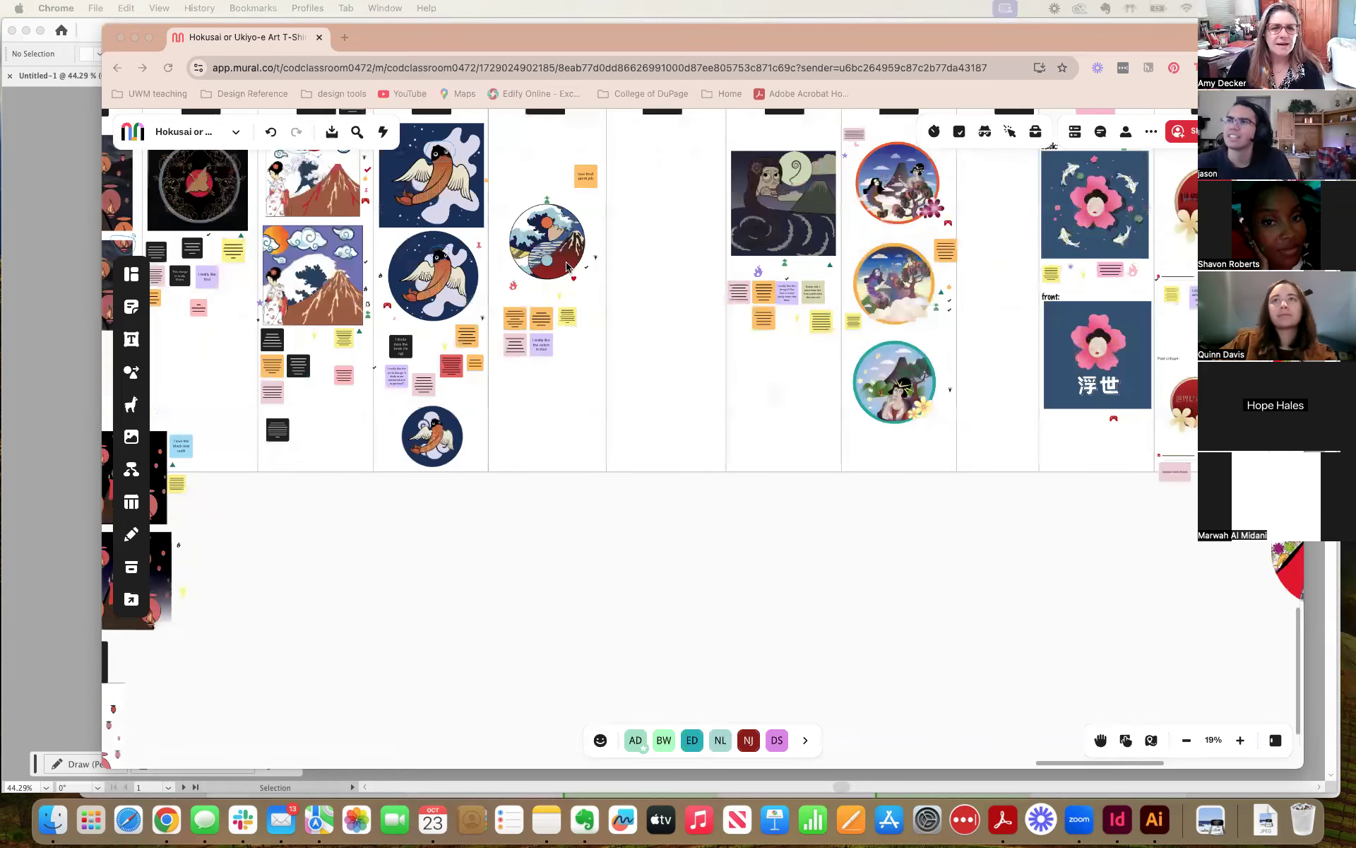
click(565, 241)
click(556, 240)
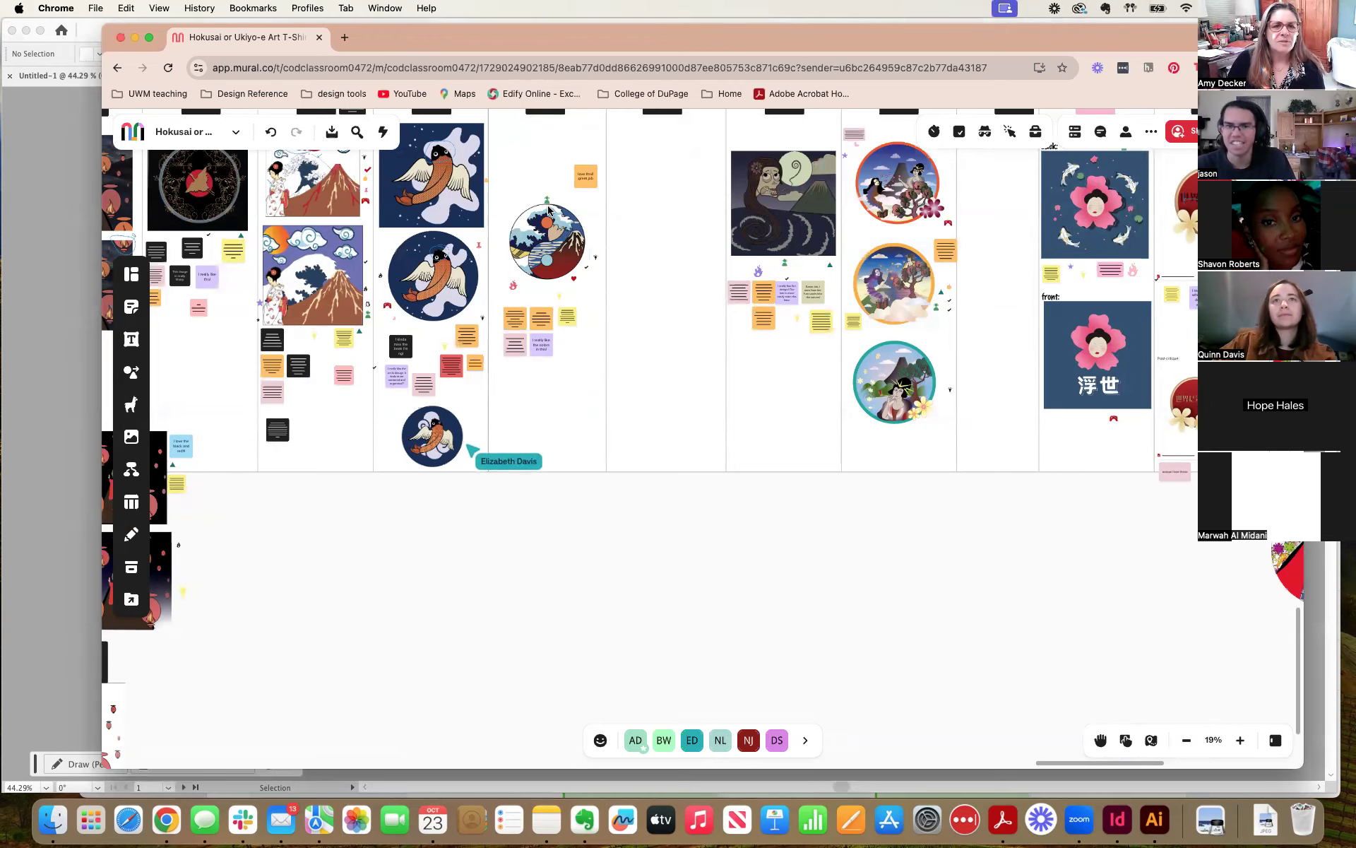
click(331, 132)
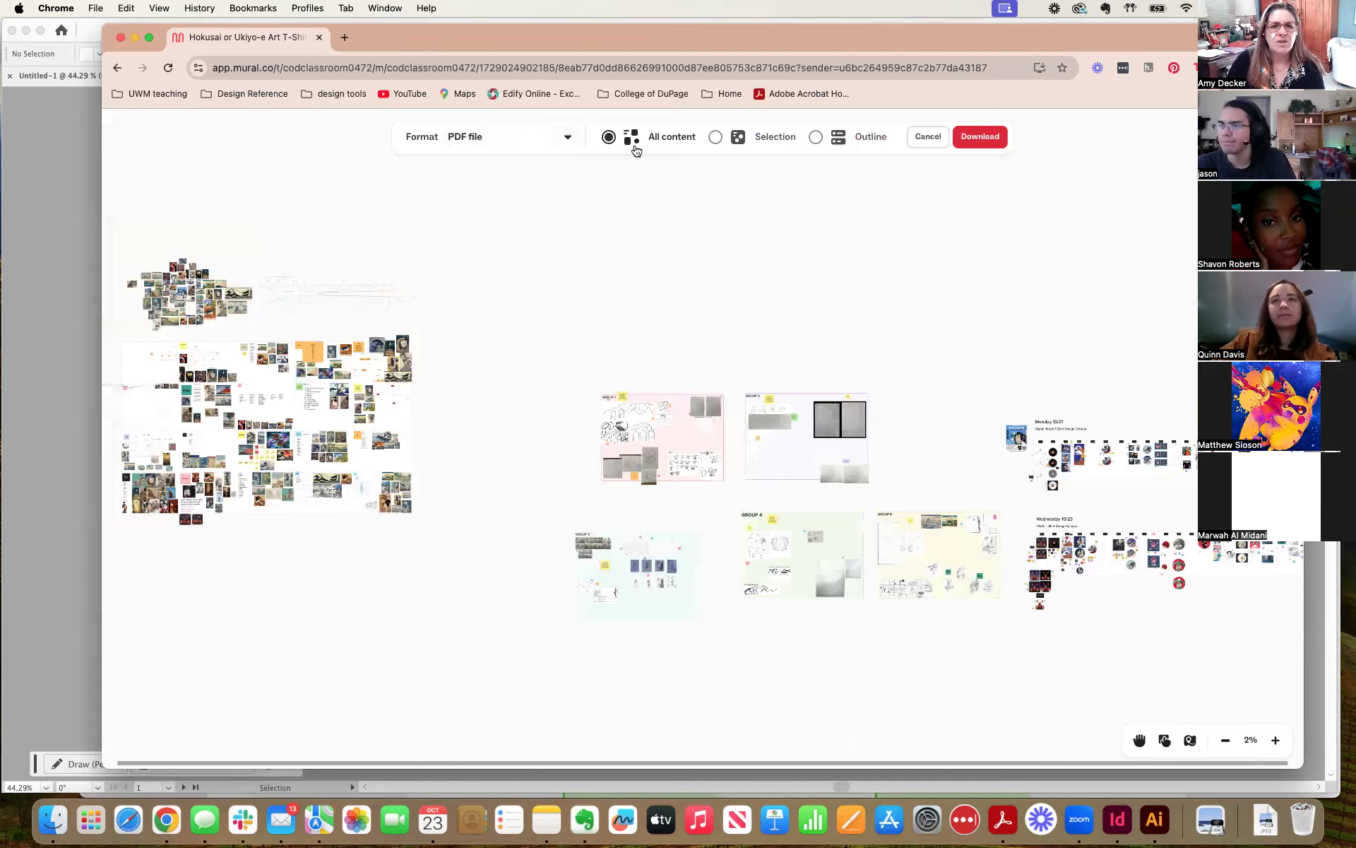
click(526, 137)
click(527, 137)
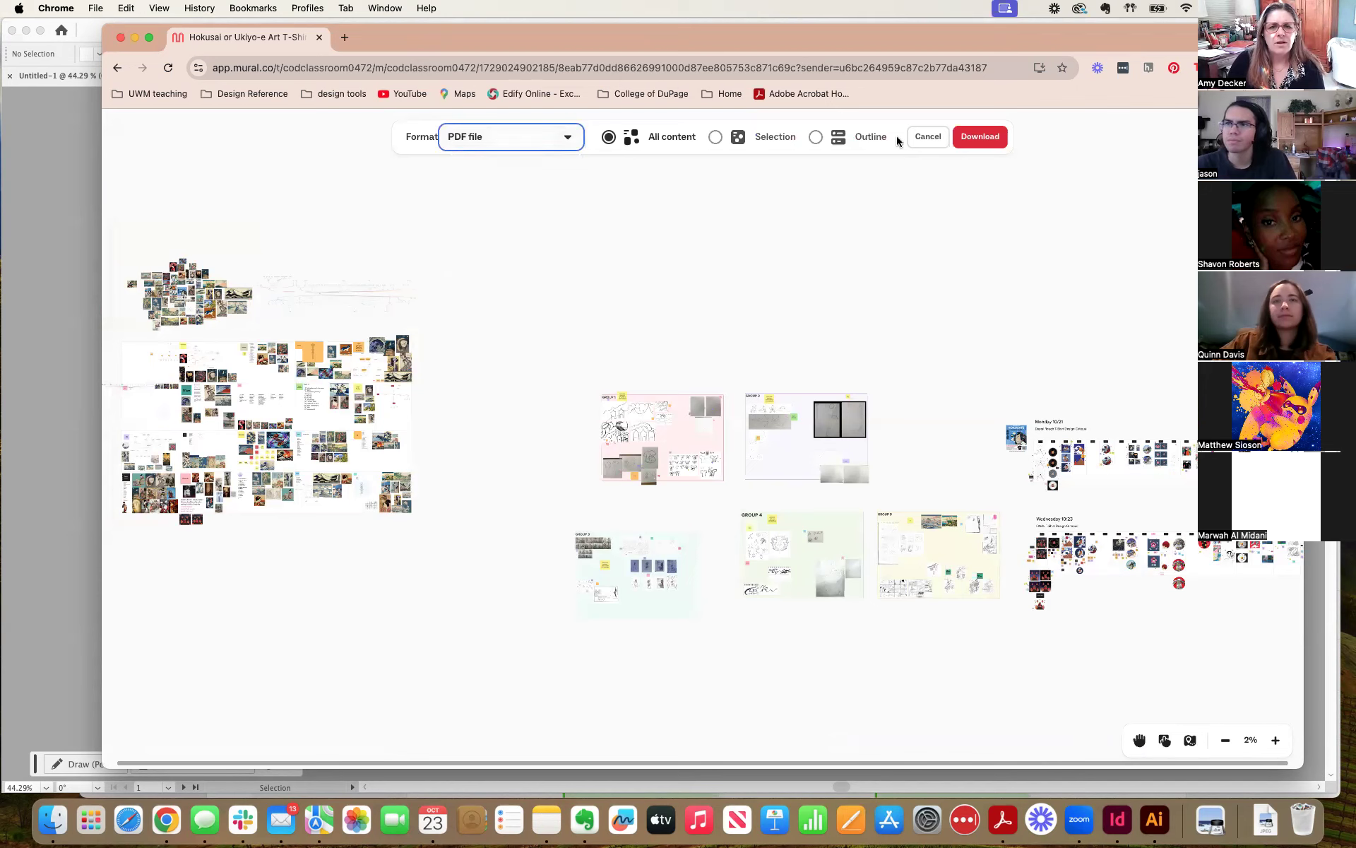
click(975, 139)
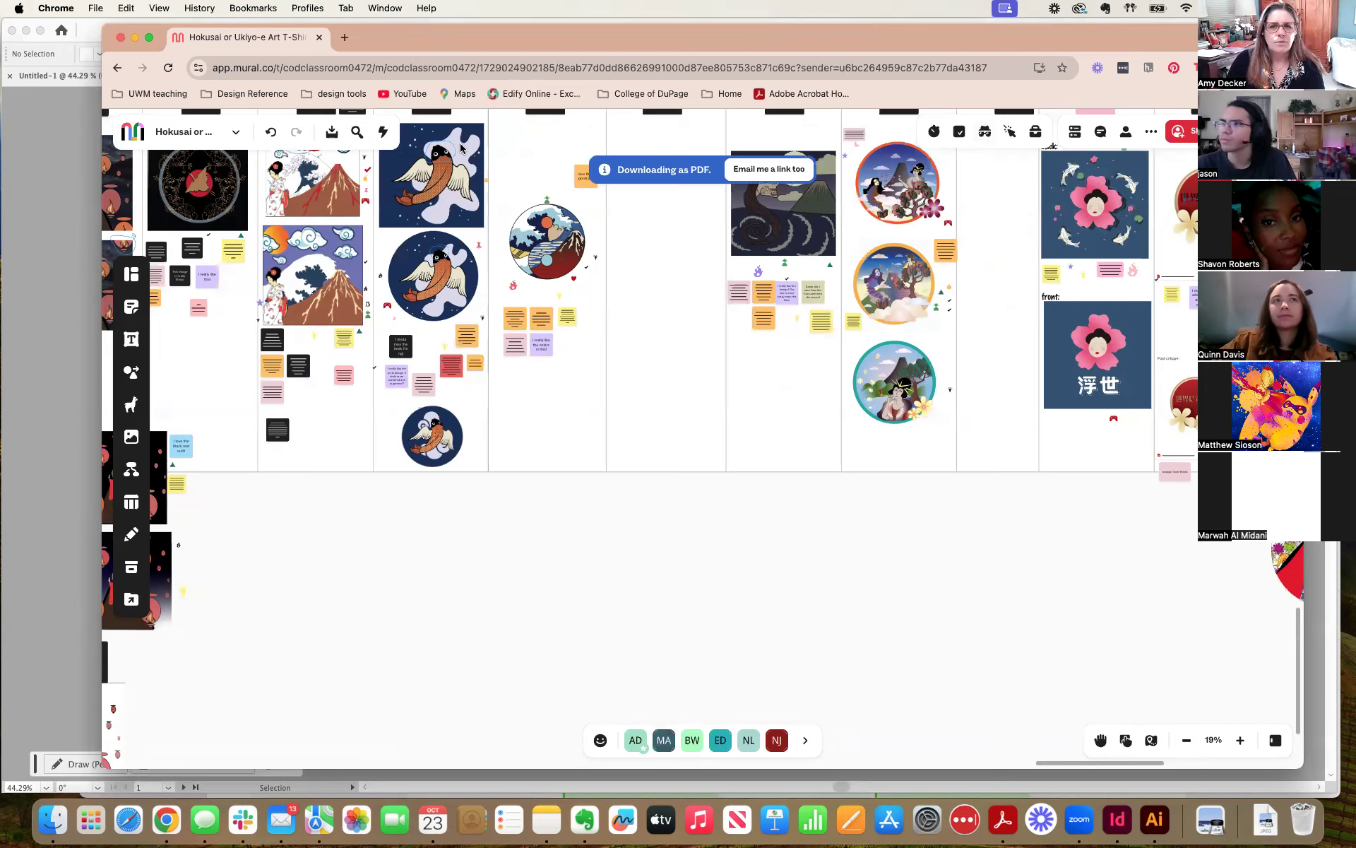
Bring up the T-Shirt Mock Ups folder in Finder and enlarge its window so the image previews show larger.
click(69, 200)
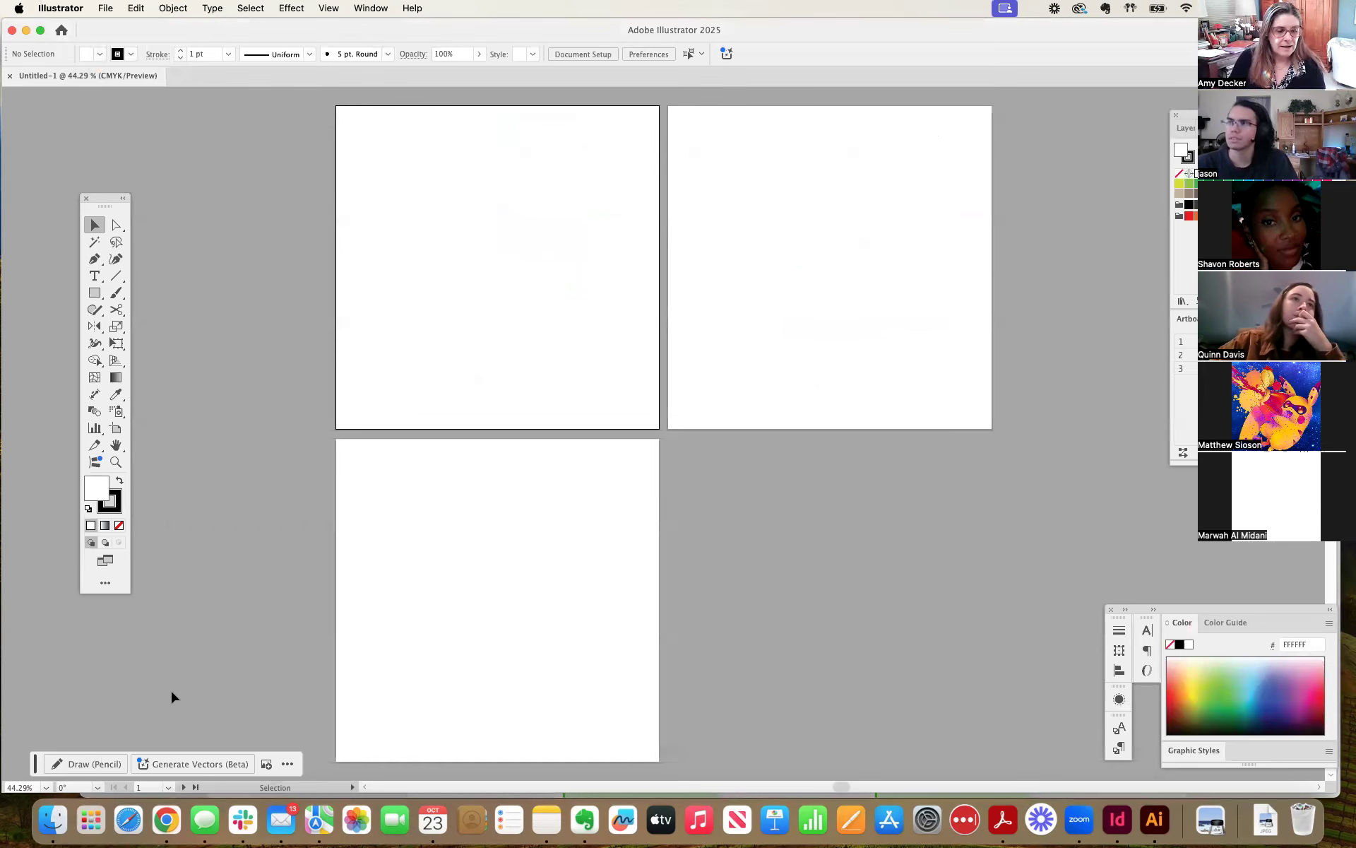
click(53, 819)
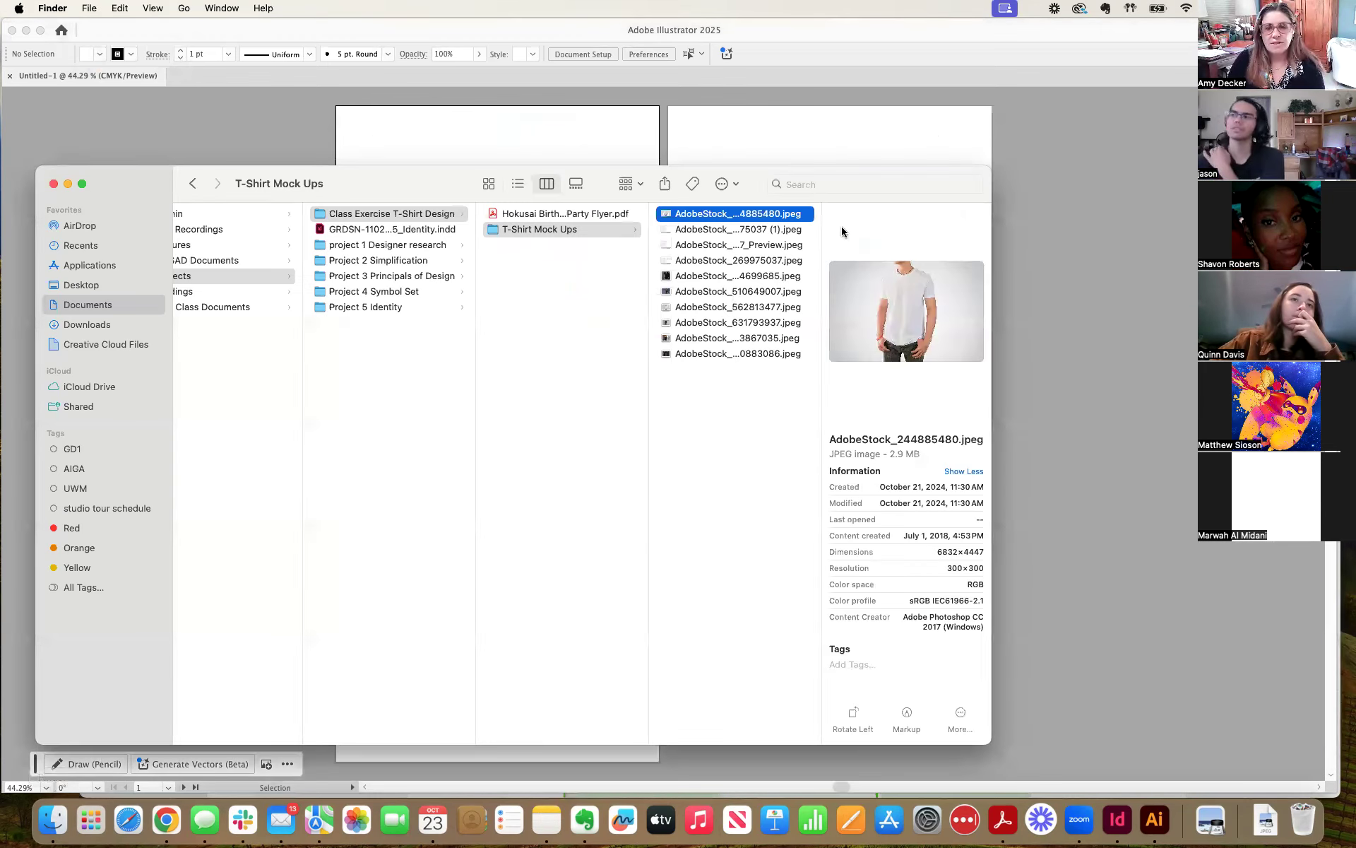
drag(858, 182, 795, 96)
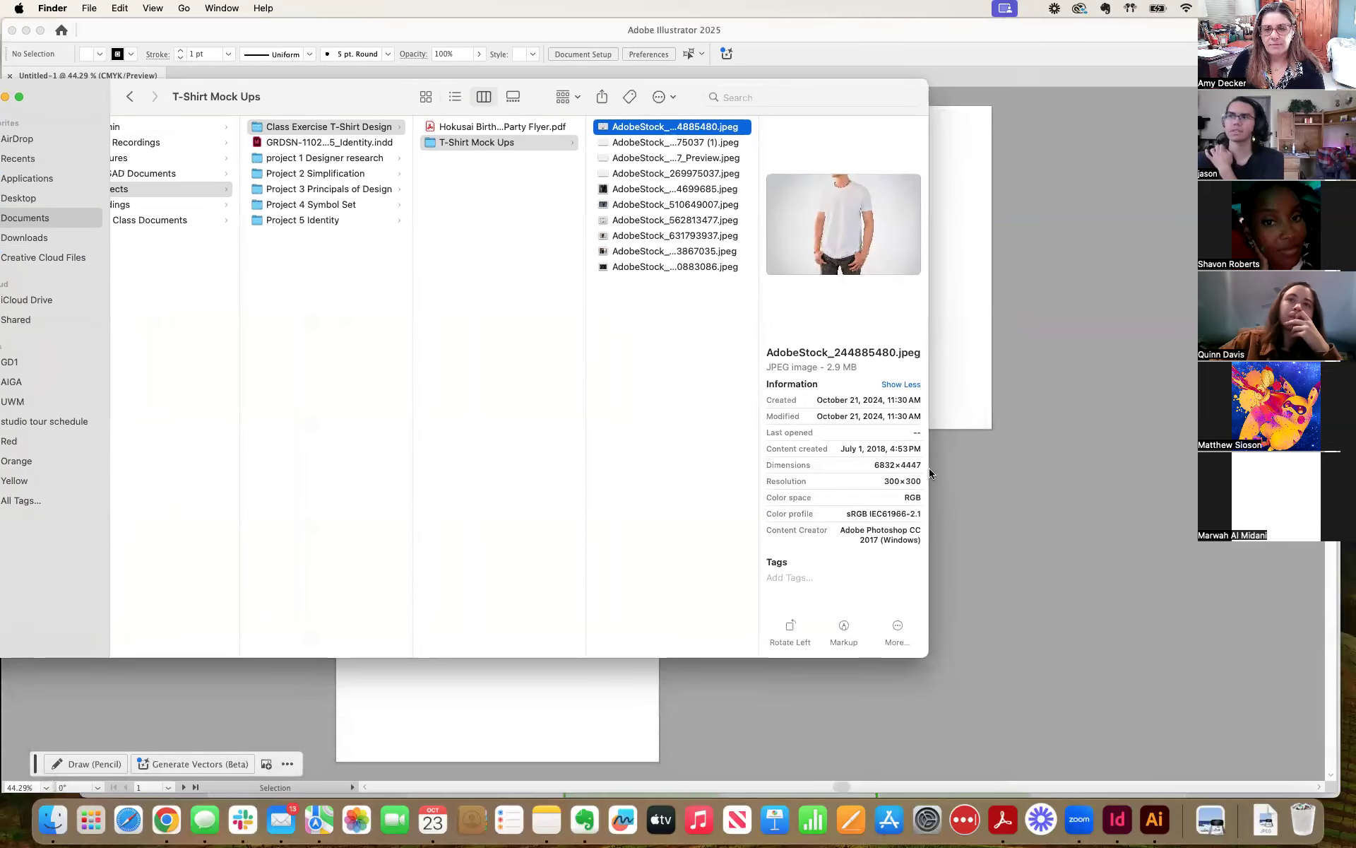
drag(926, 654, 1104, 766)
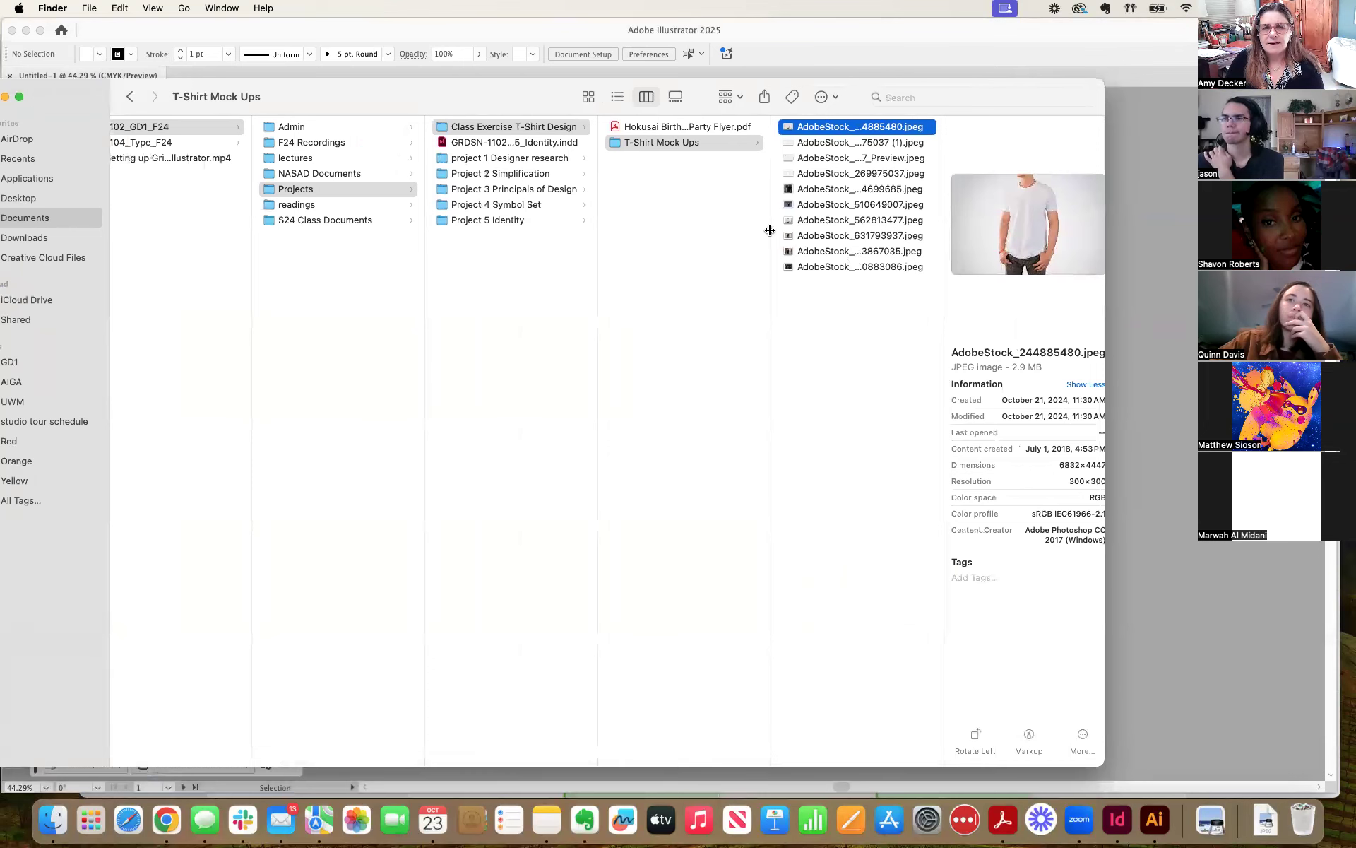
click(883, 144)
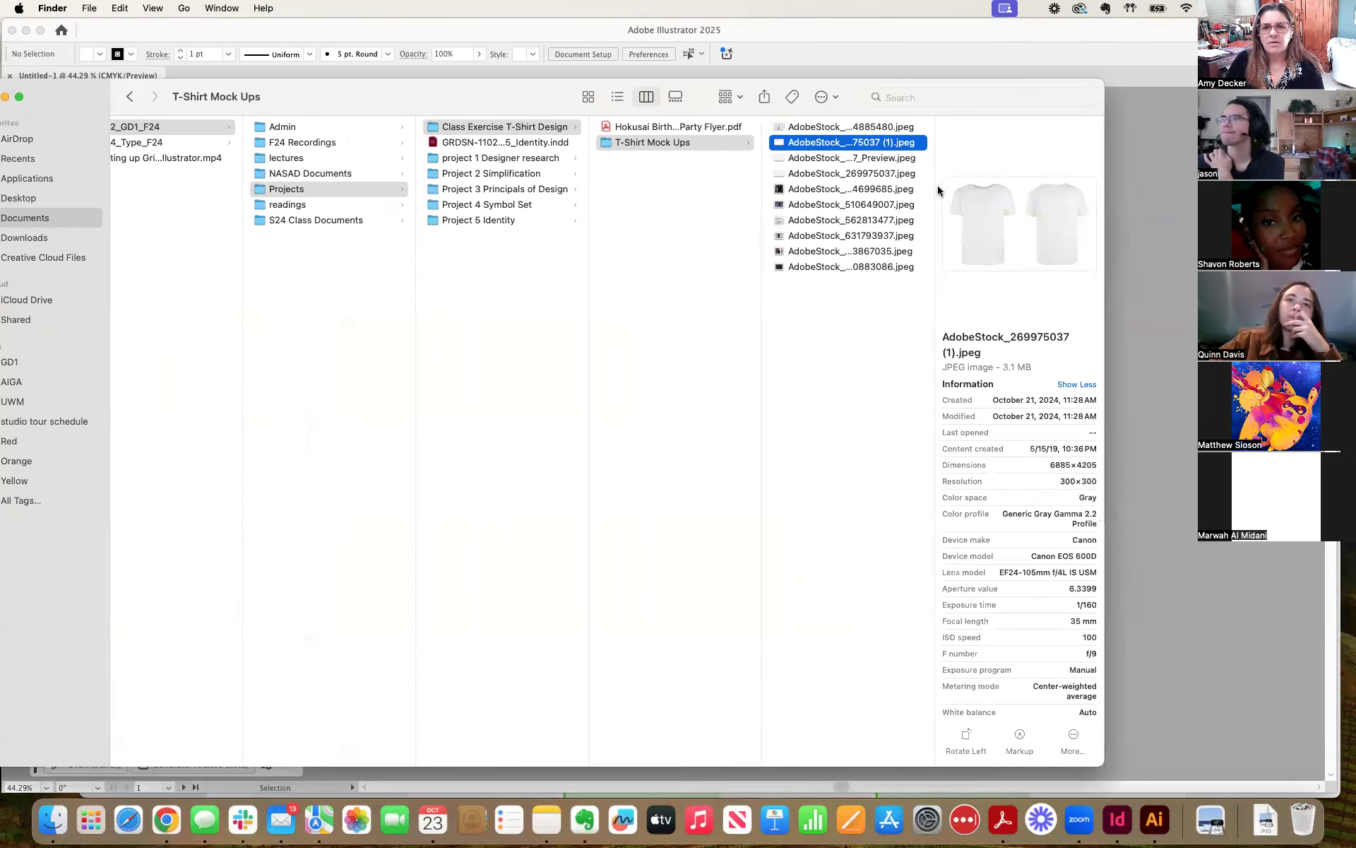
drag(935, 186, 893, 188)
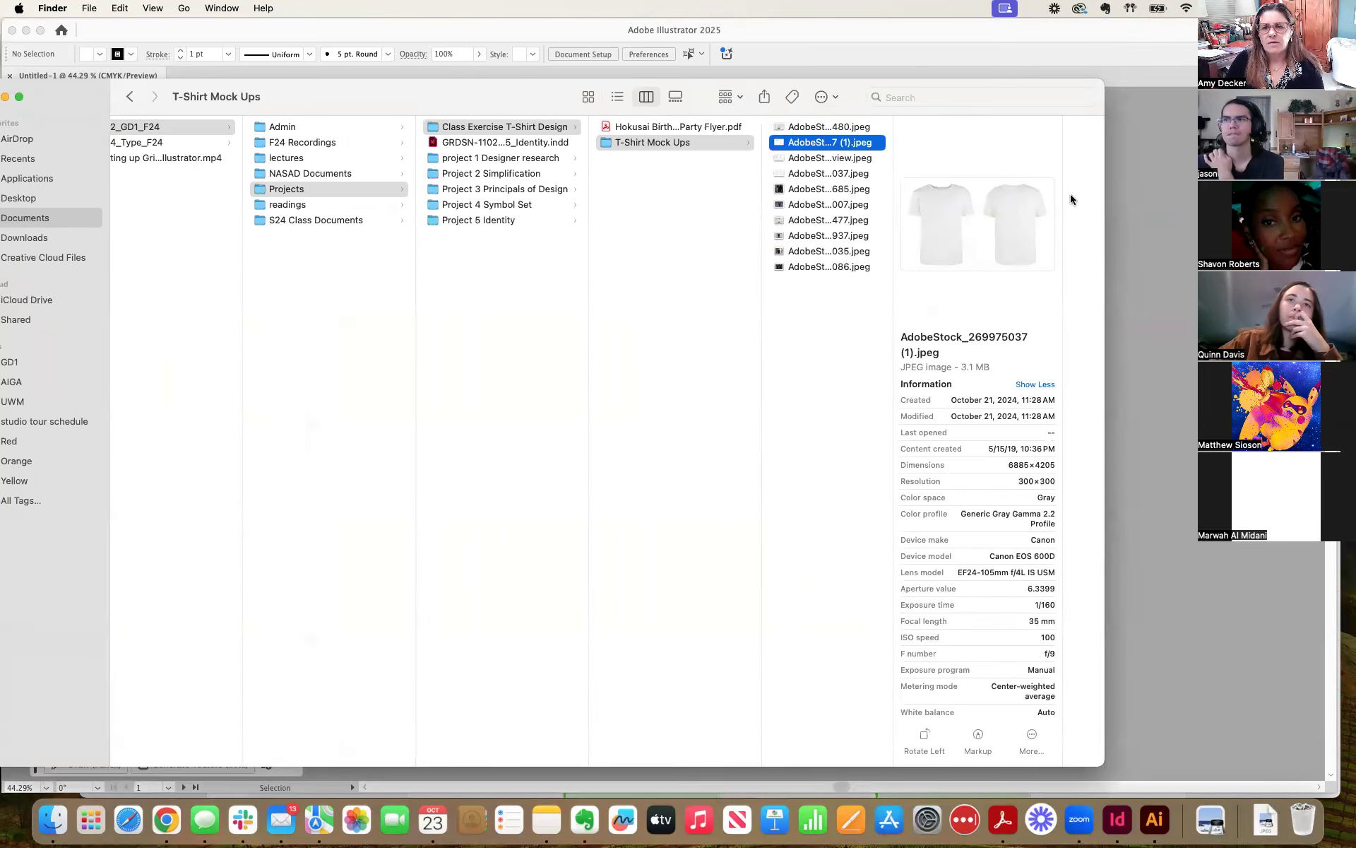
drag(1169, 194, 1328, 195)
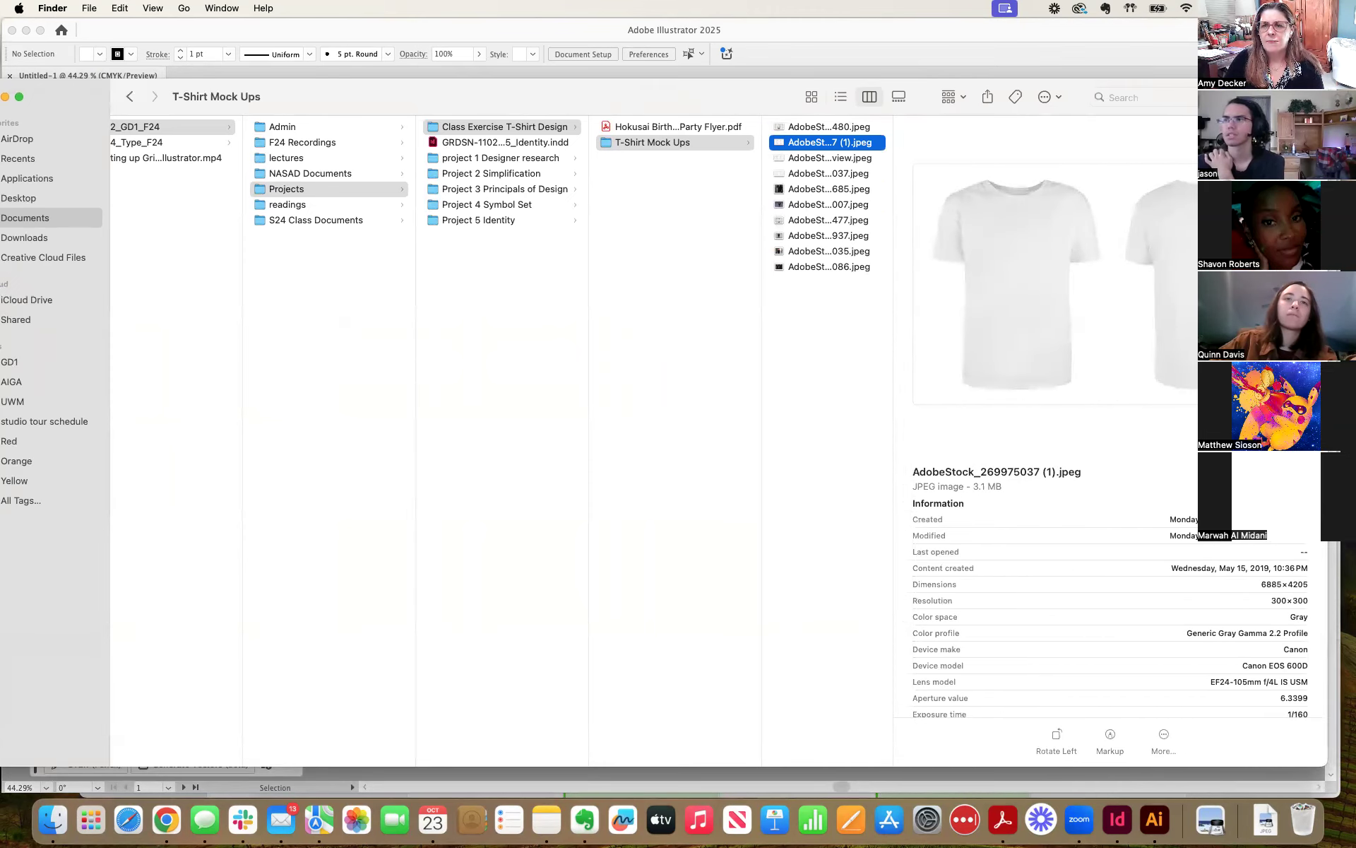
Preview the T-shirt mock-up photos in the folder one after another to compare shirt colours, poses and backgrounds.
key(Up)
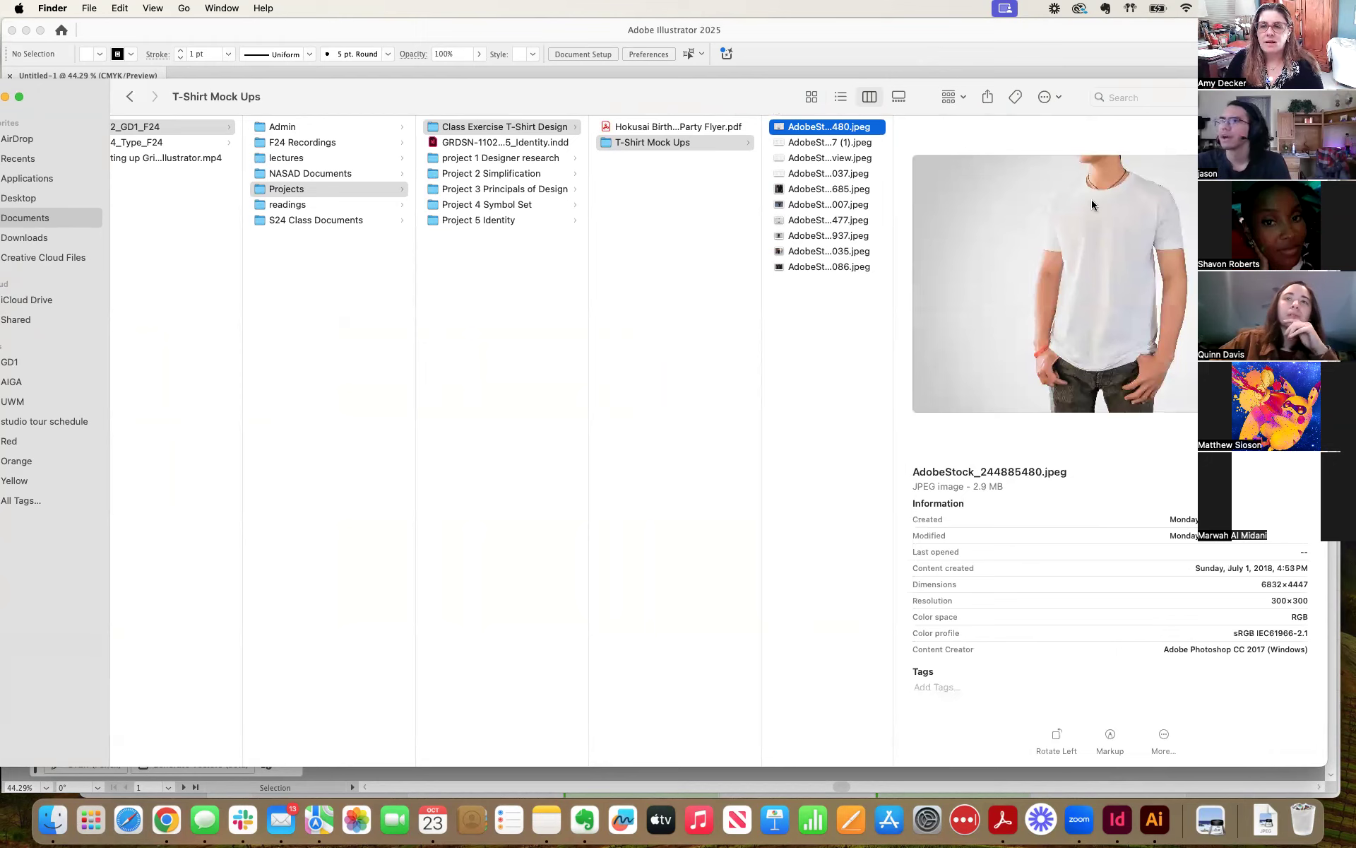
click(813, 144)
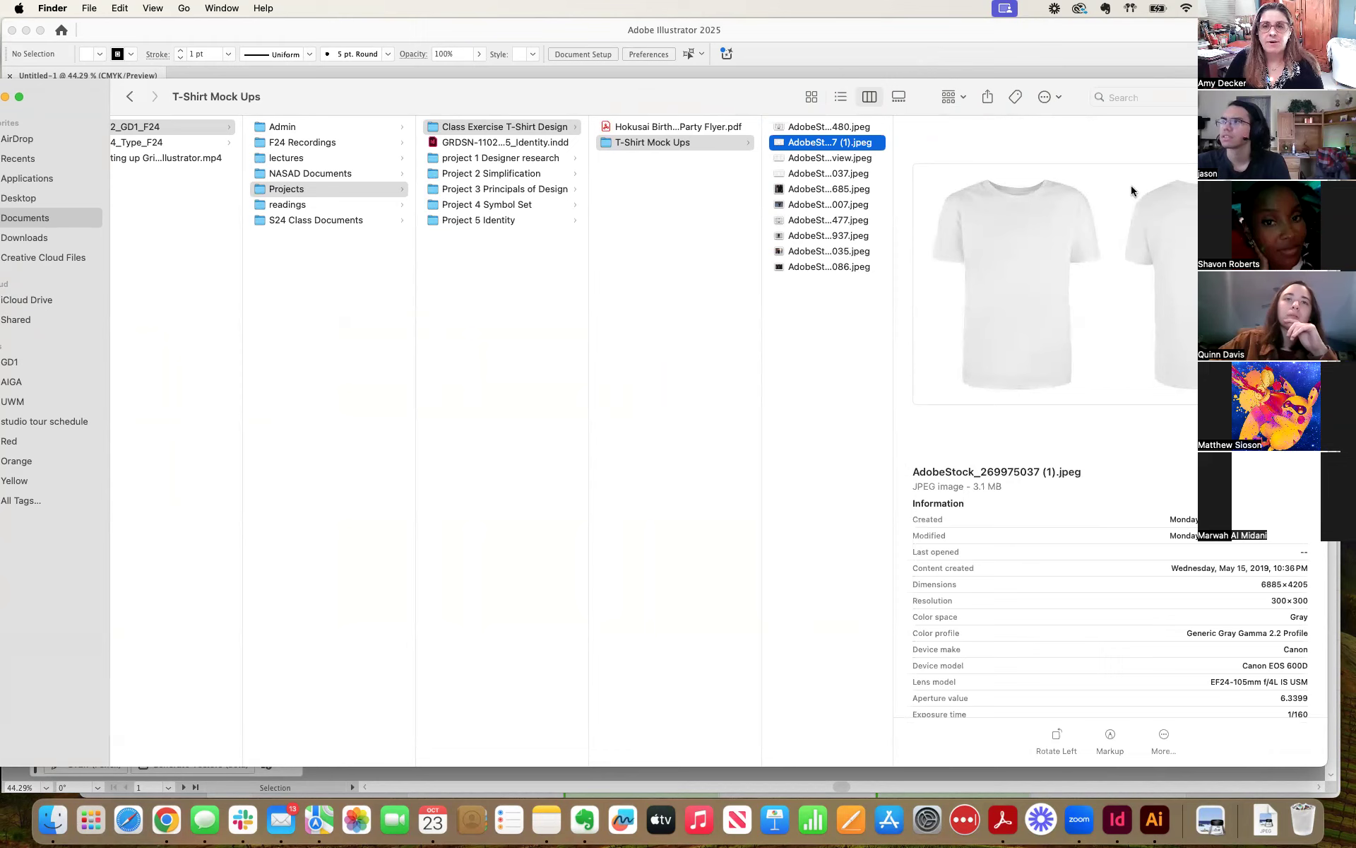
click(795, 160)
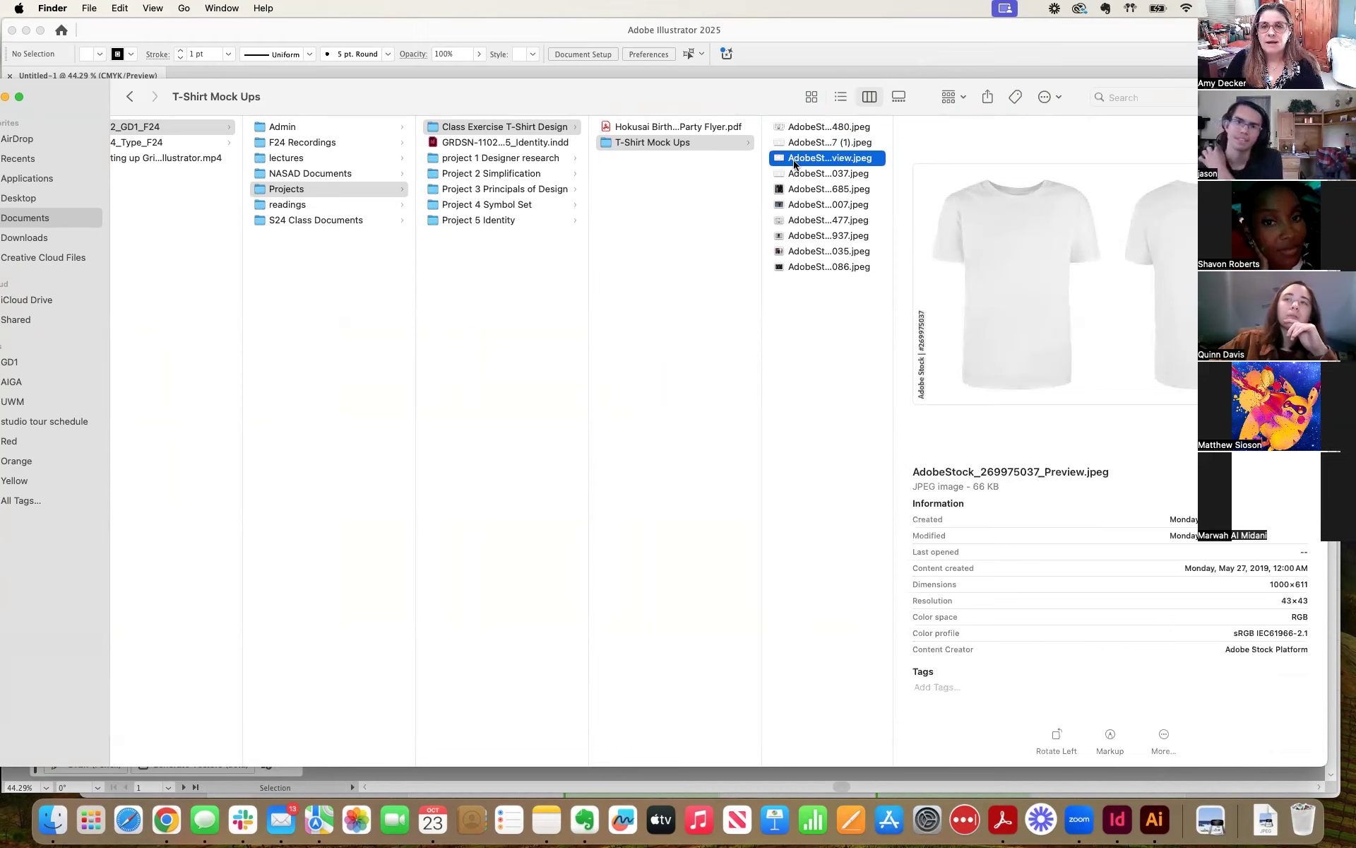
click(798, 177)
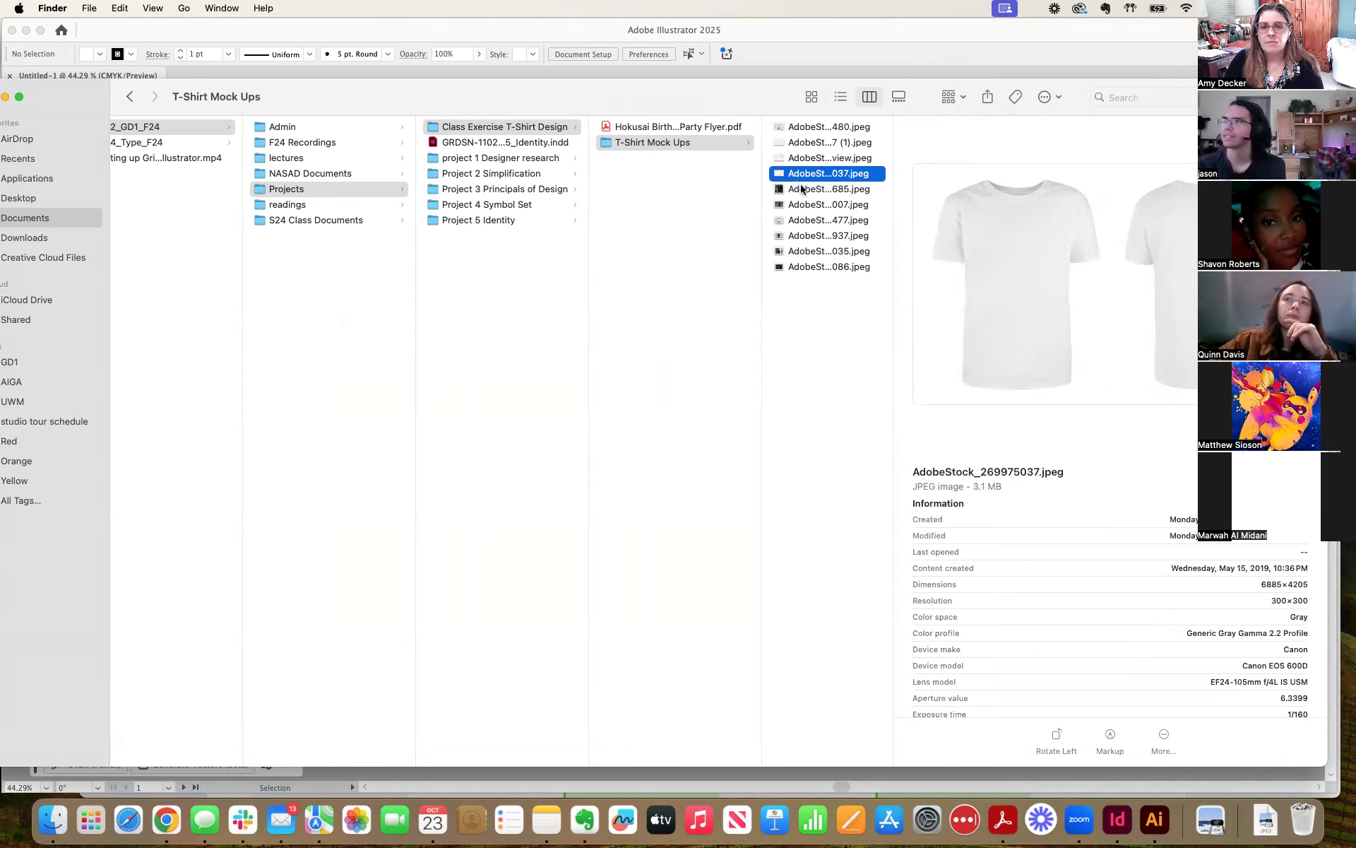
click(802, 187)
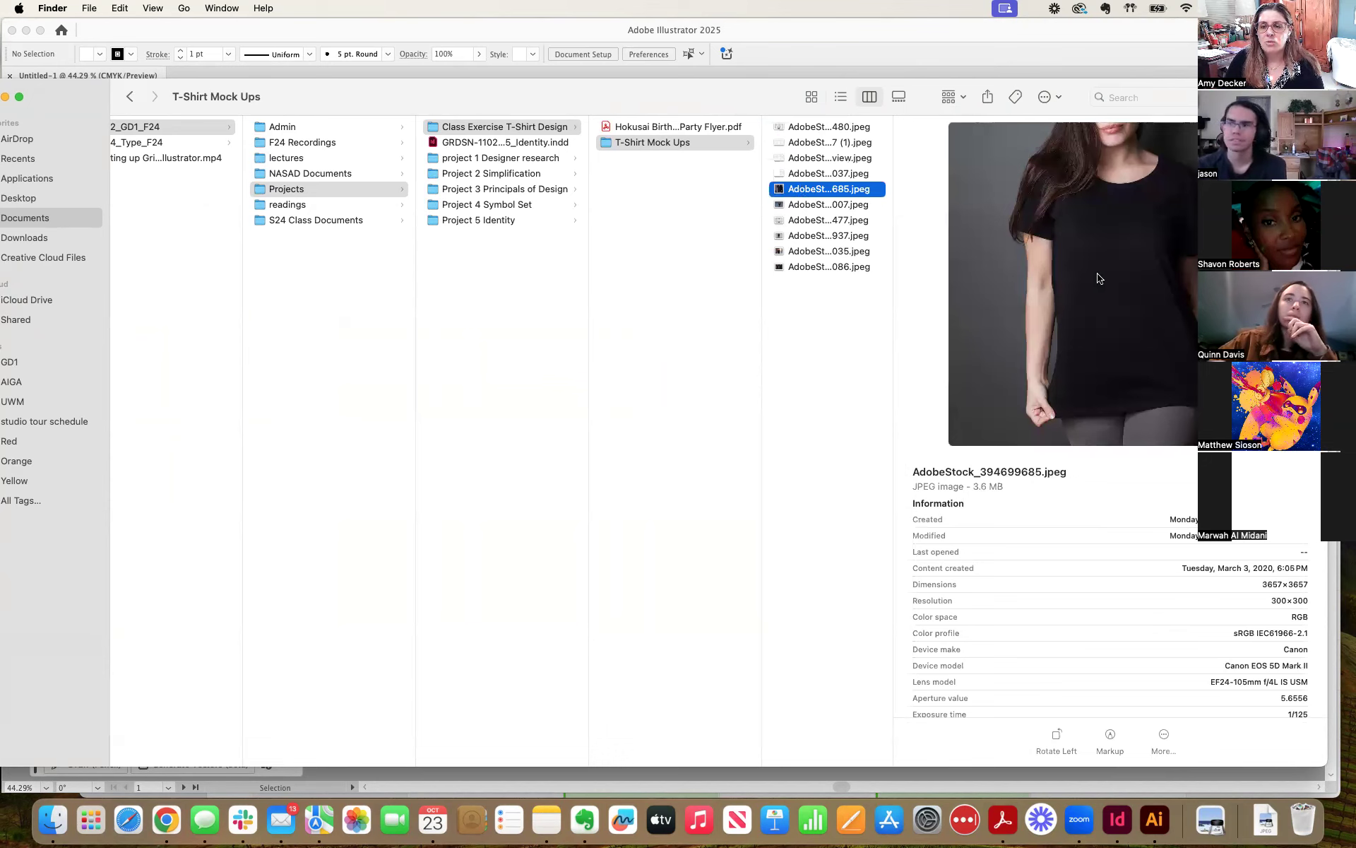
click(796, 206)
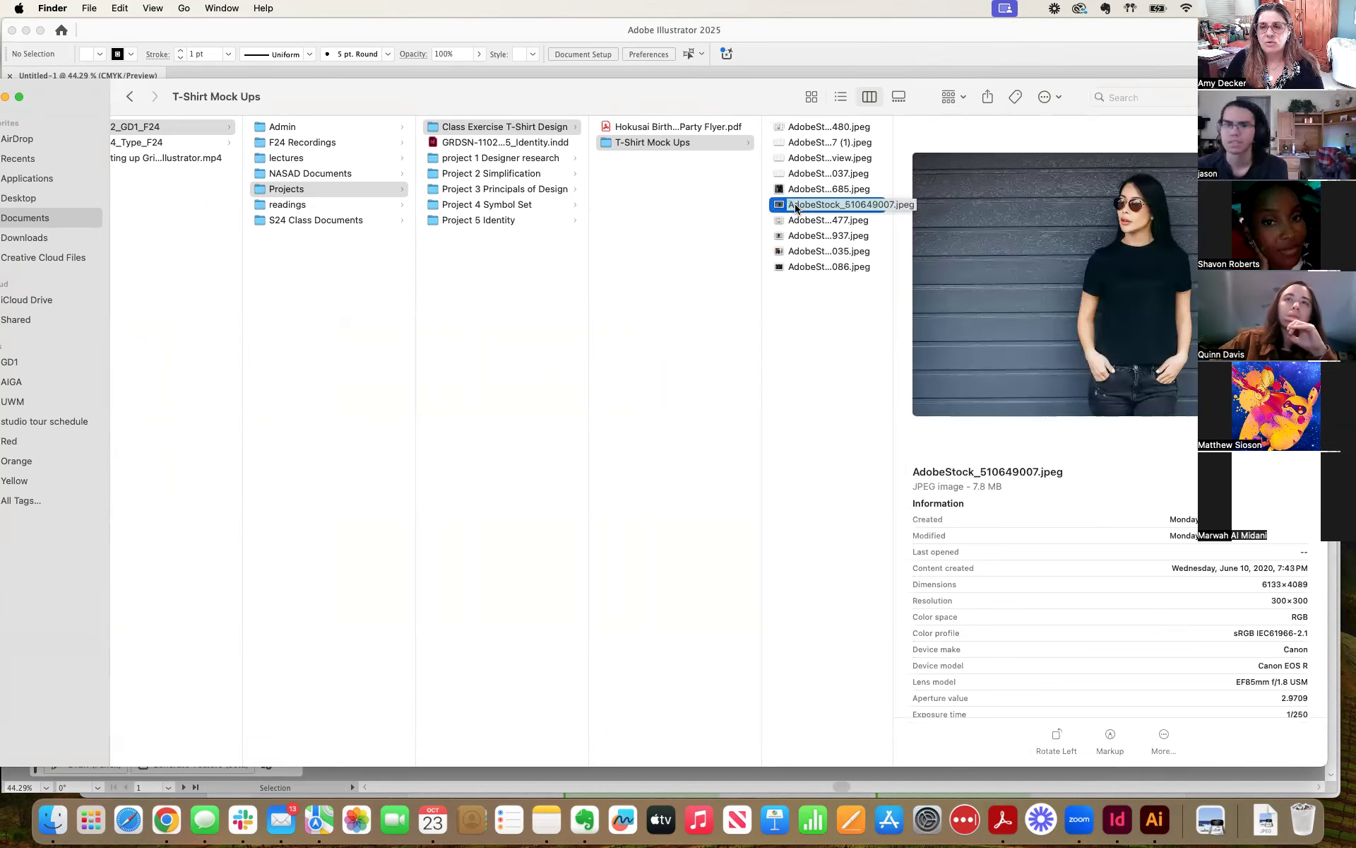
click(805, 221)
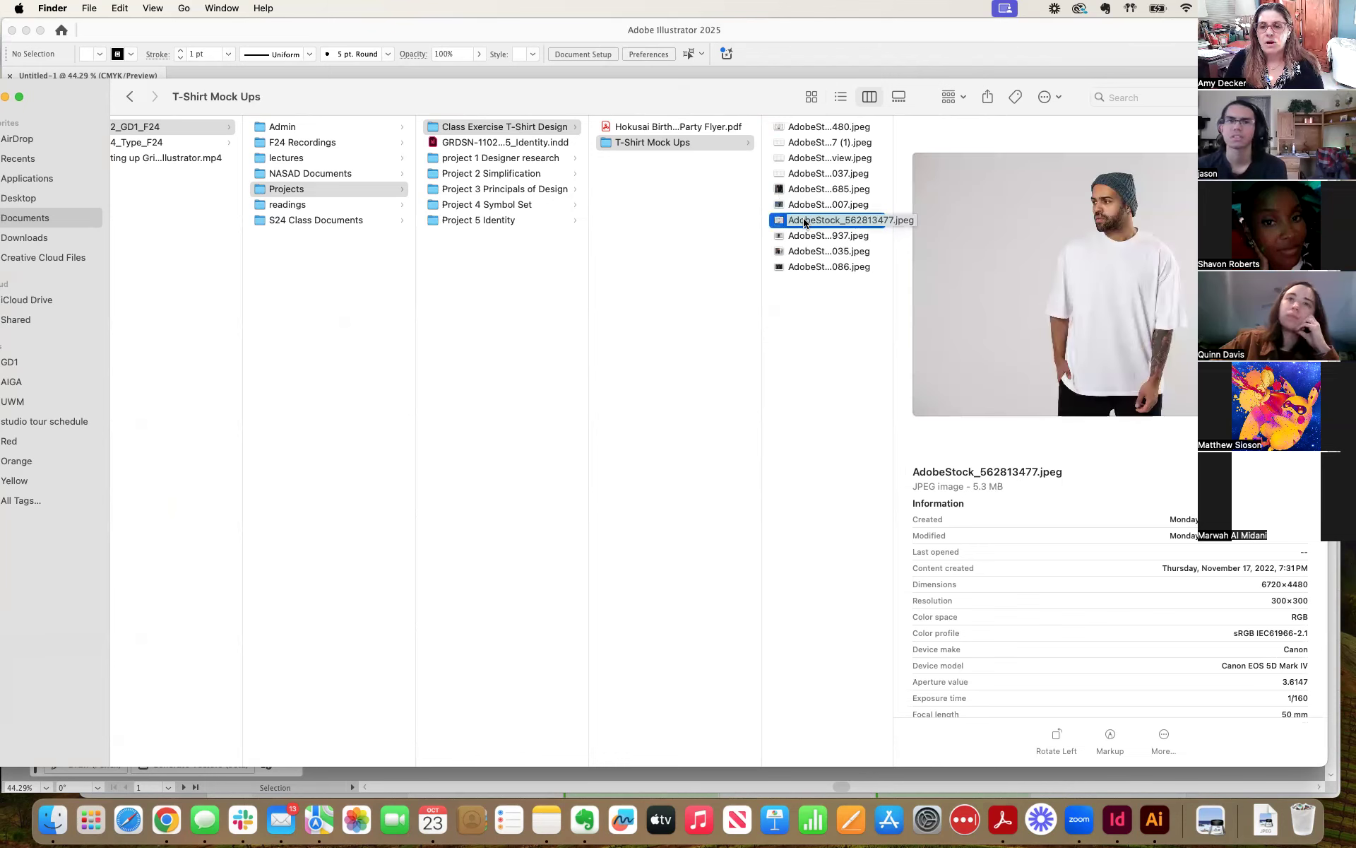
click(803, 237)
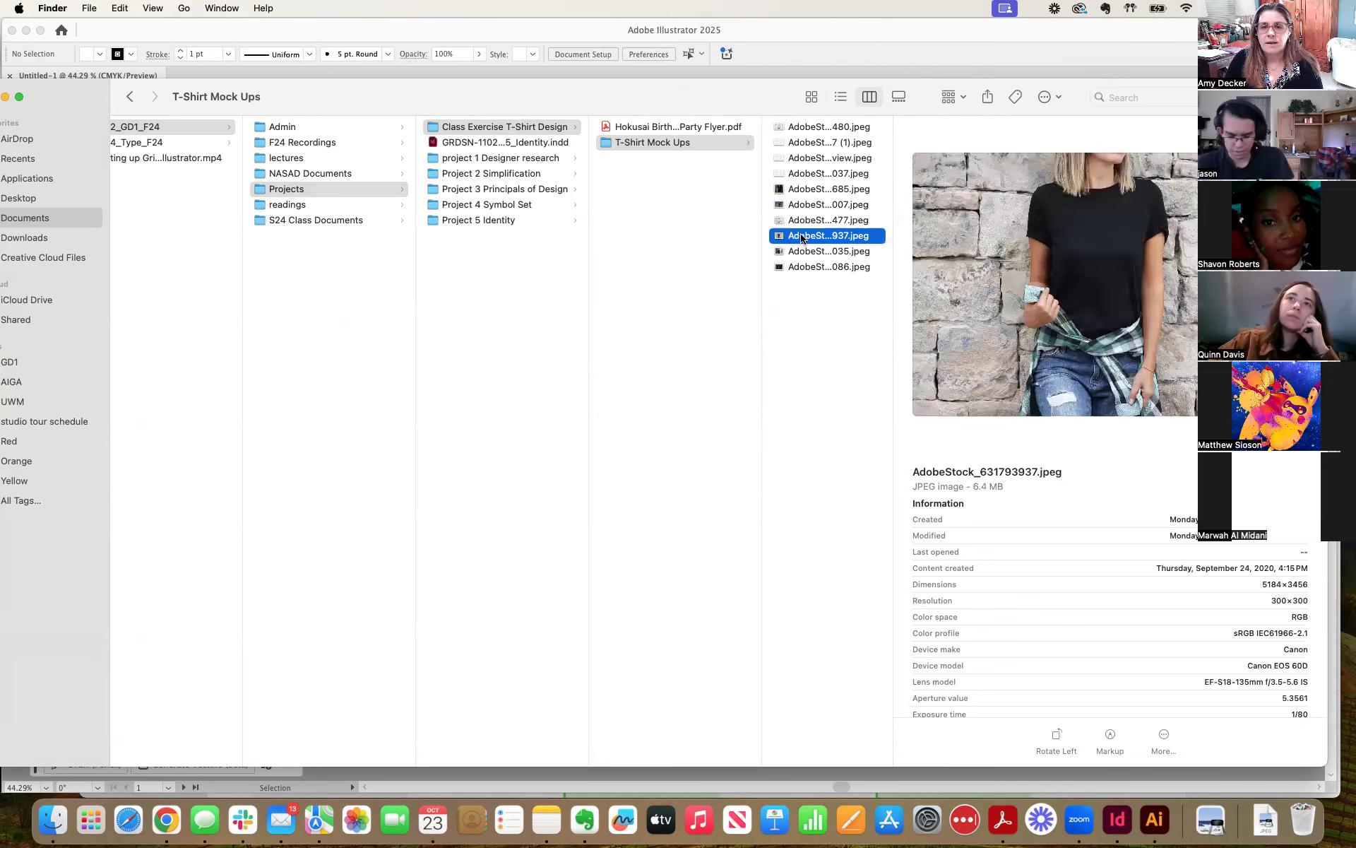
click(802, 253)
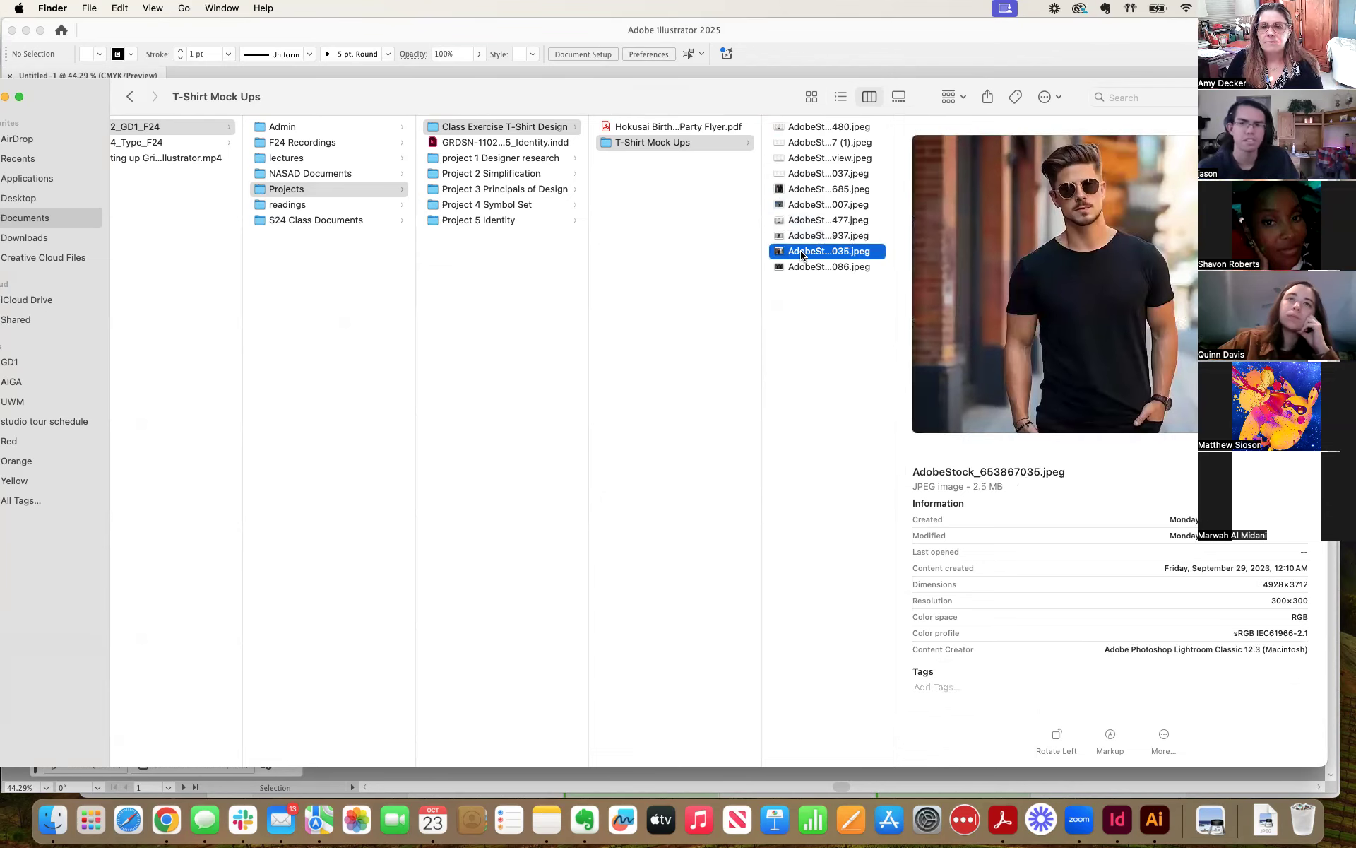
click(803, 268)
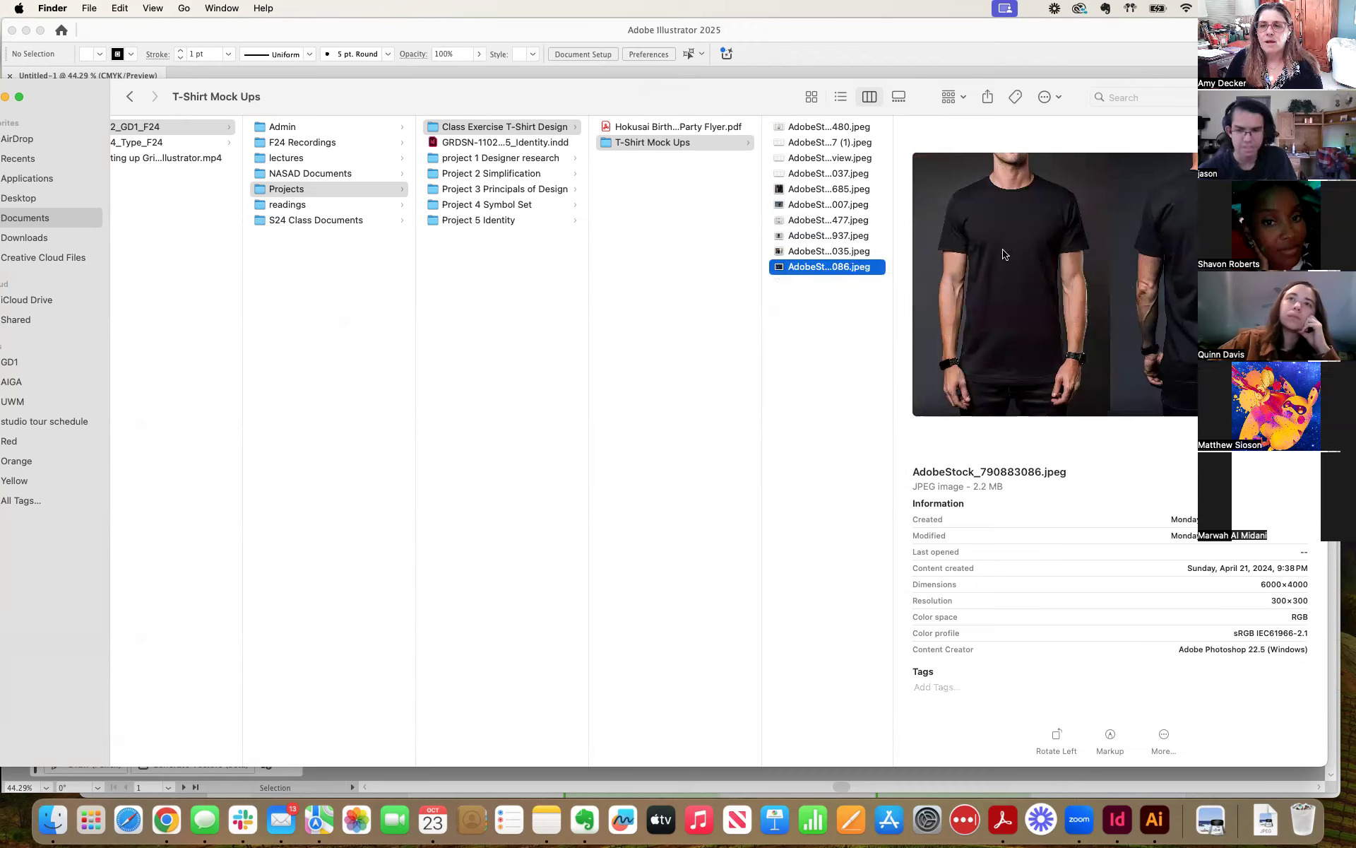
click(808, 144)
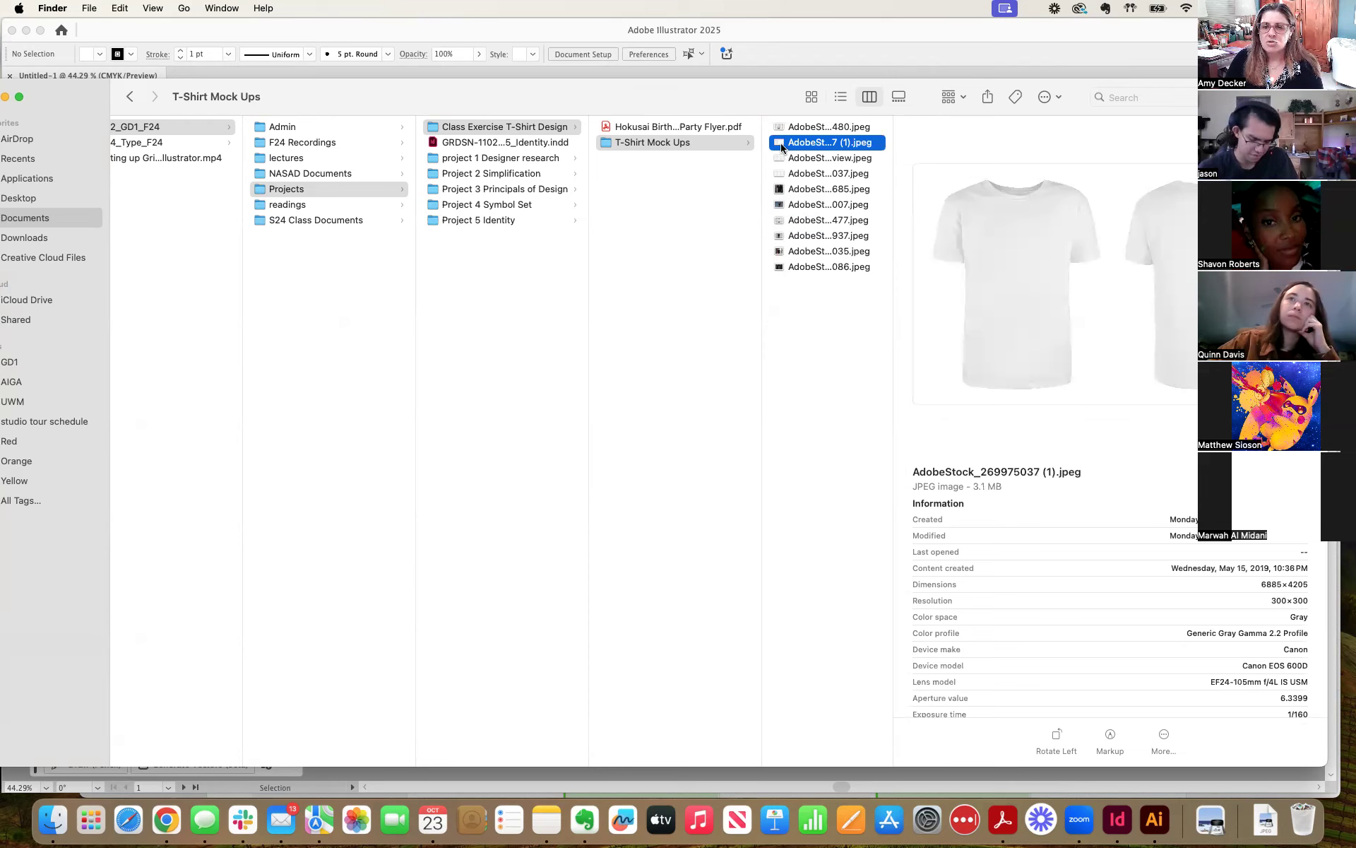
click(801, 161)
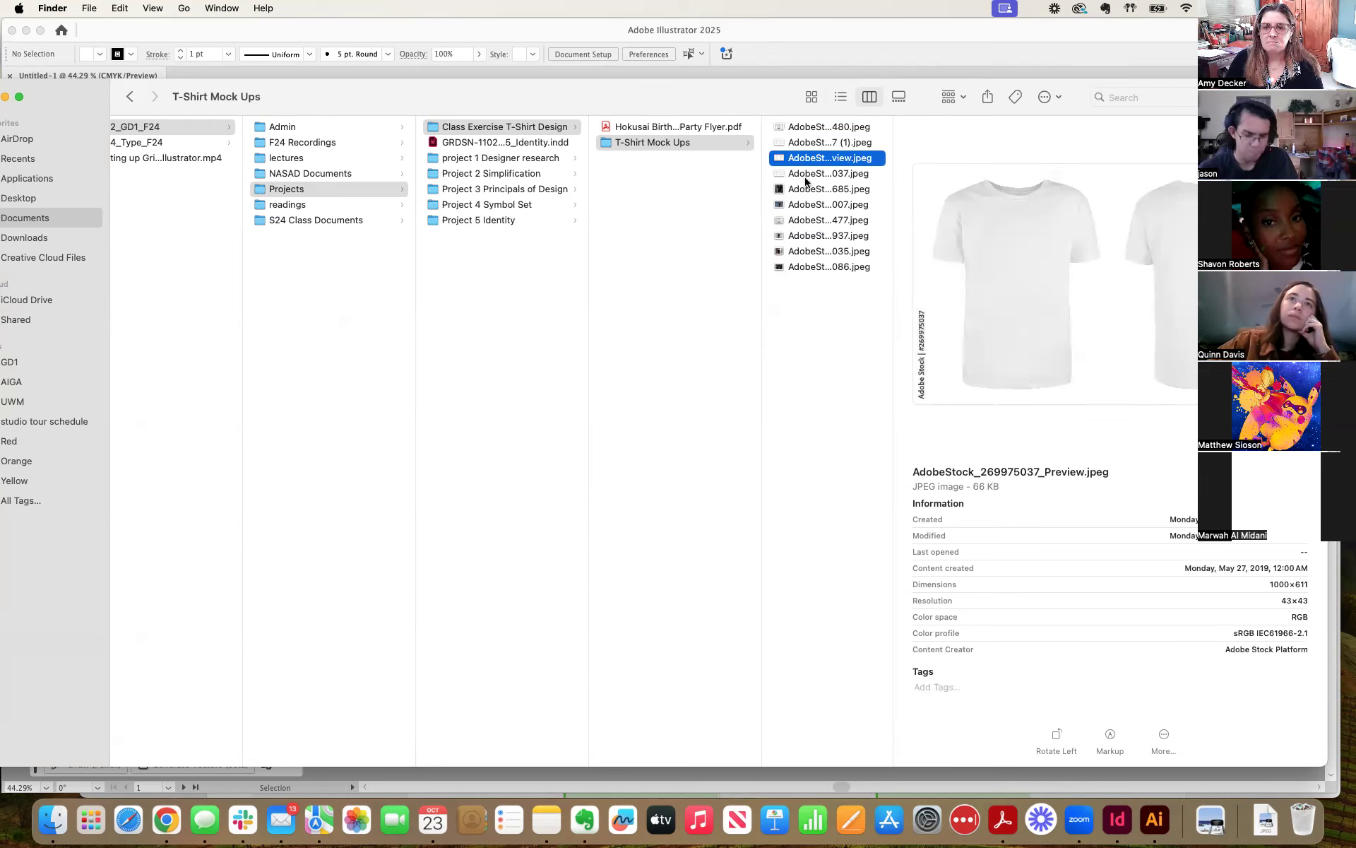
click(806, 179)
click(806, 191)
click(804, 209)
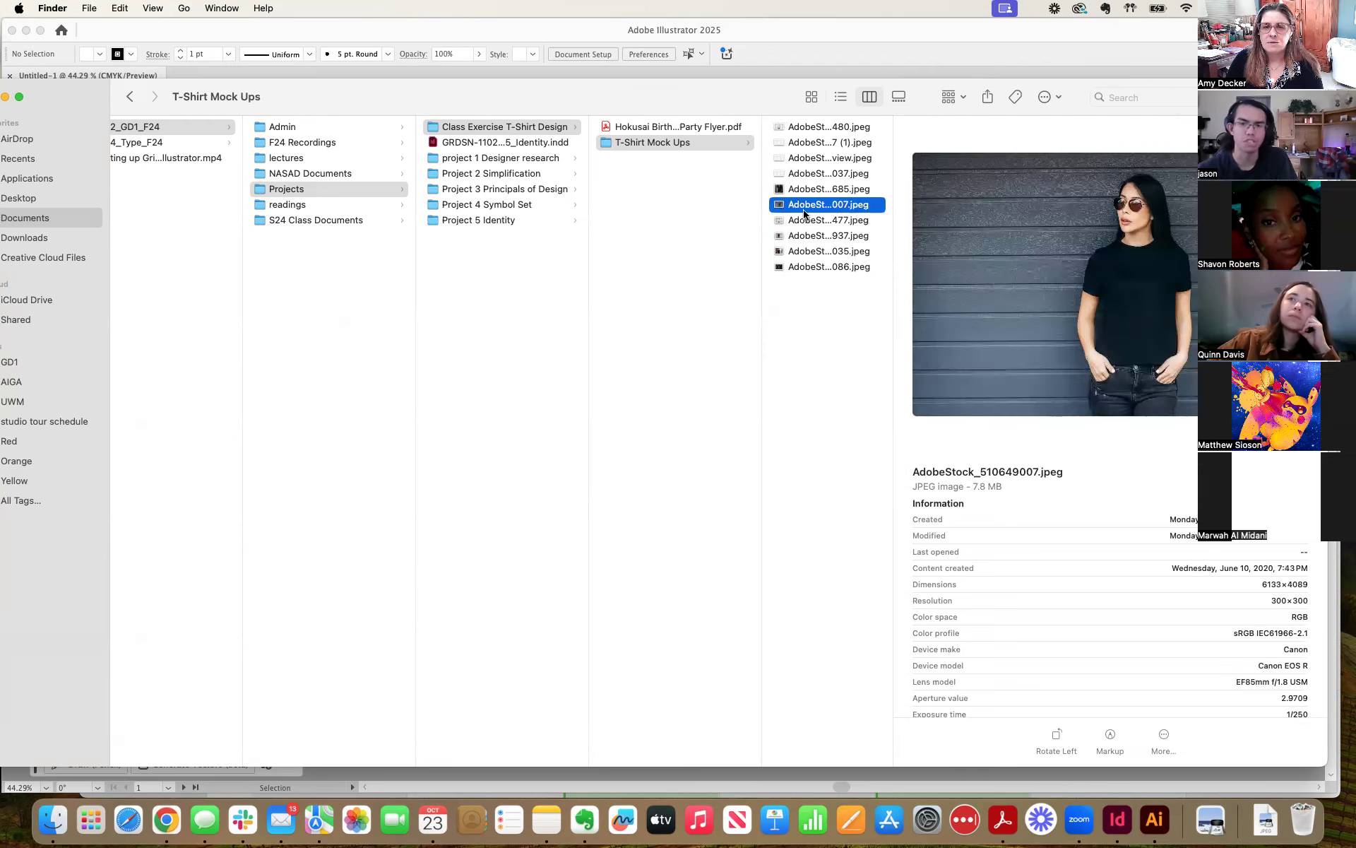
Place AdobeStock_562813477.jpeg, the man in the white T-shirt, over the lower artboard of the untitled Illustrator document.
click(804, 222)
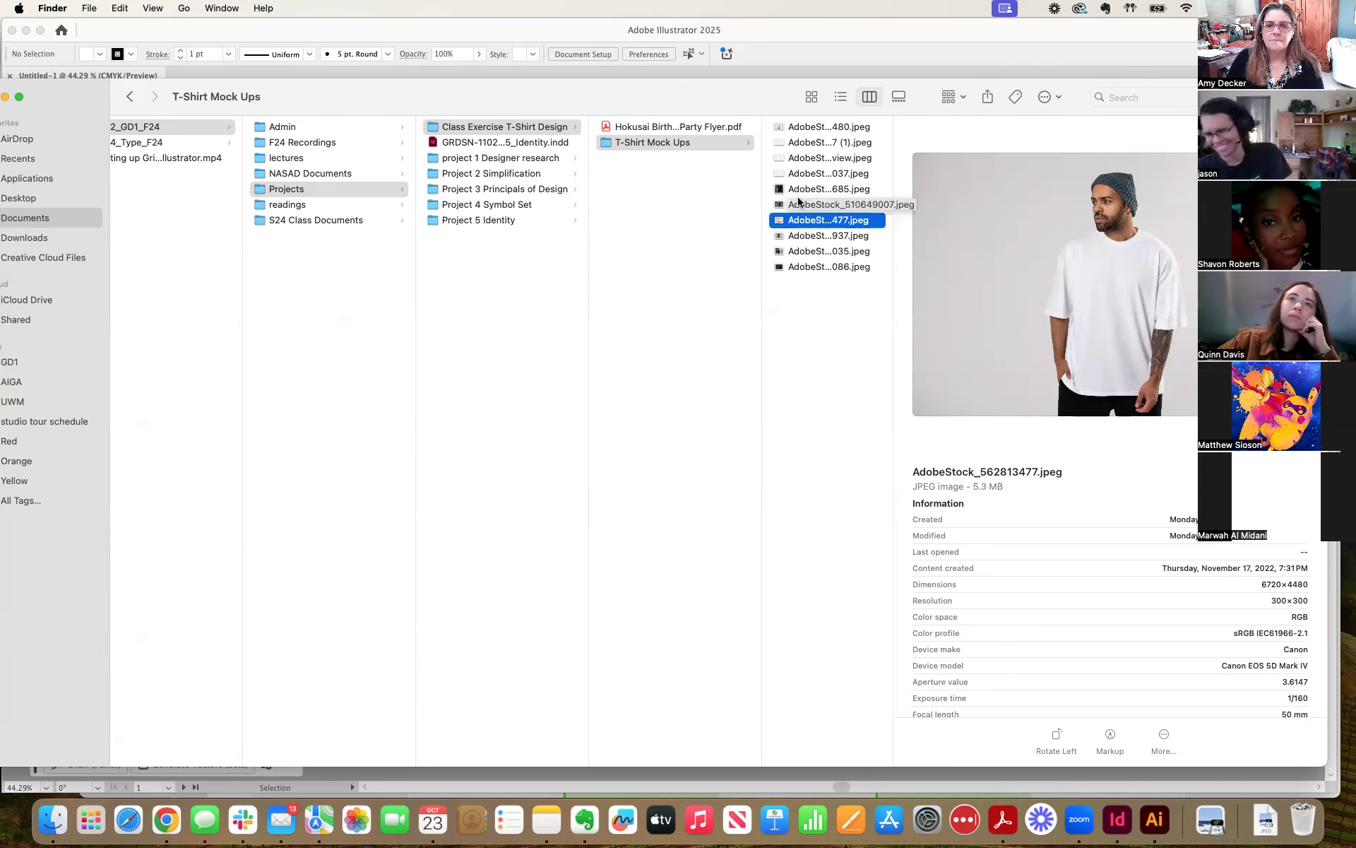
drag(736, 78, 622, 389)
drag(696, 519, 520, 317)
drag(849, 544, 702, 420)
drag(526, 311, 575, 639)
key(super+equal)
key(super+equal)
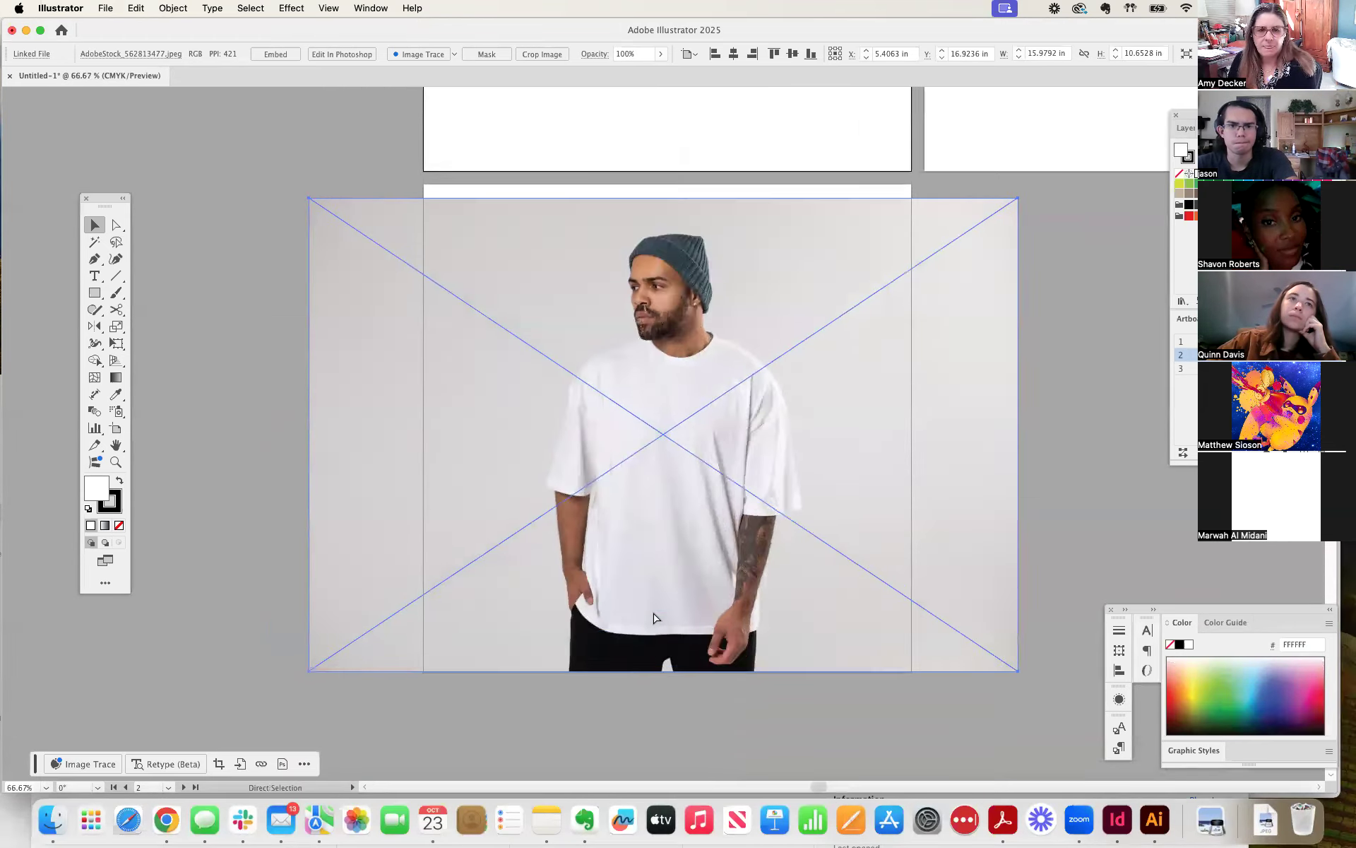
key(super+equal)
key(super+minus)
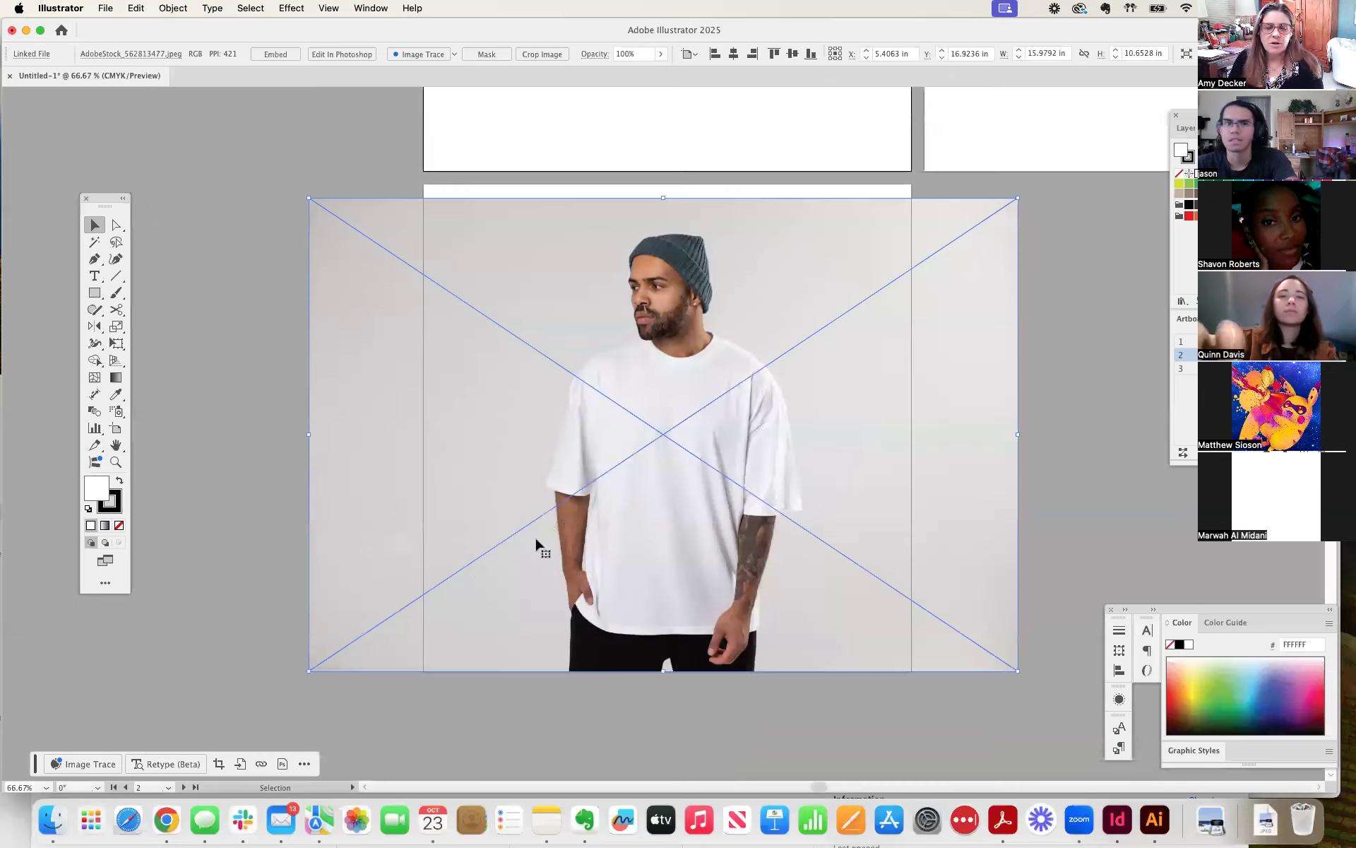
click(260, 315)
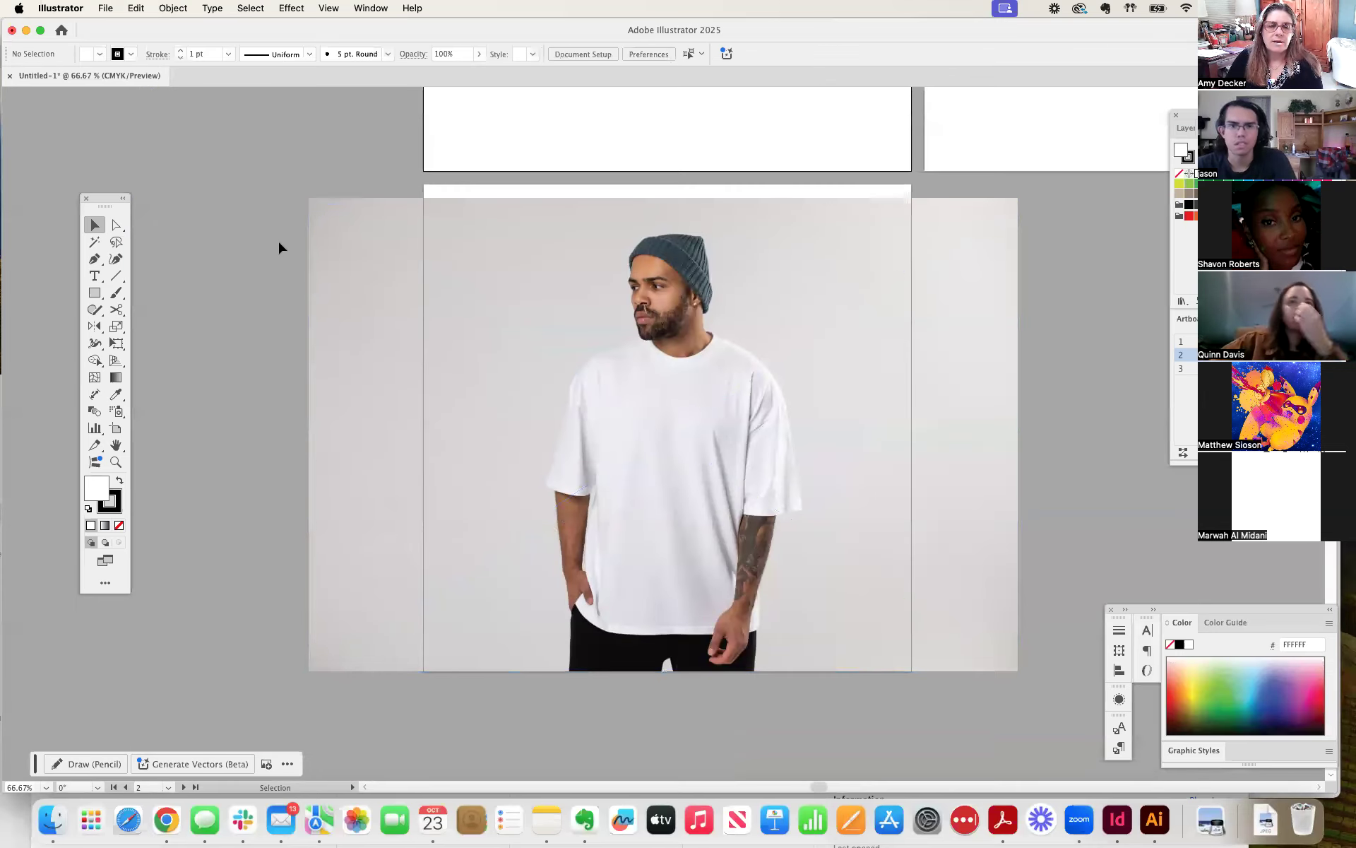
Reposition the placed photo so it sits vertically within the third artboard with the man near its centre.
drag(278, 236, 206, 224)
click(489, 315)
drag(490, 315, 489, 311)
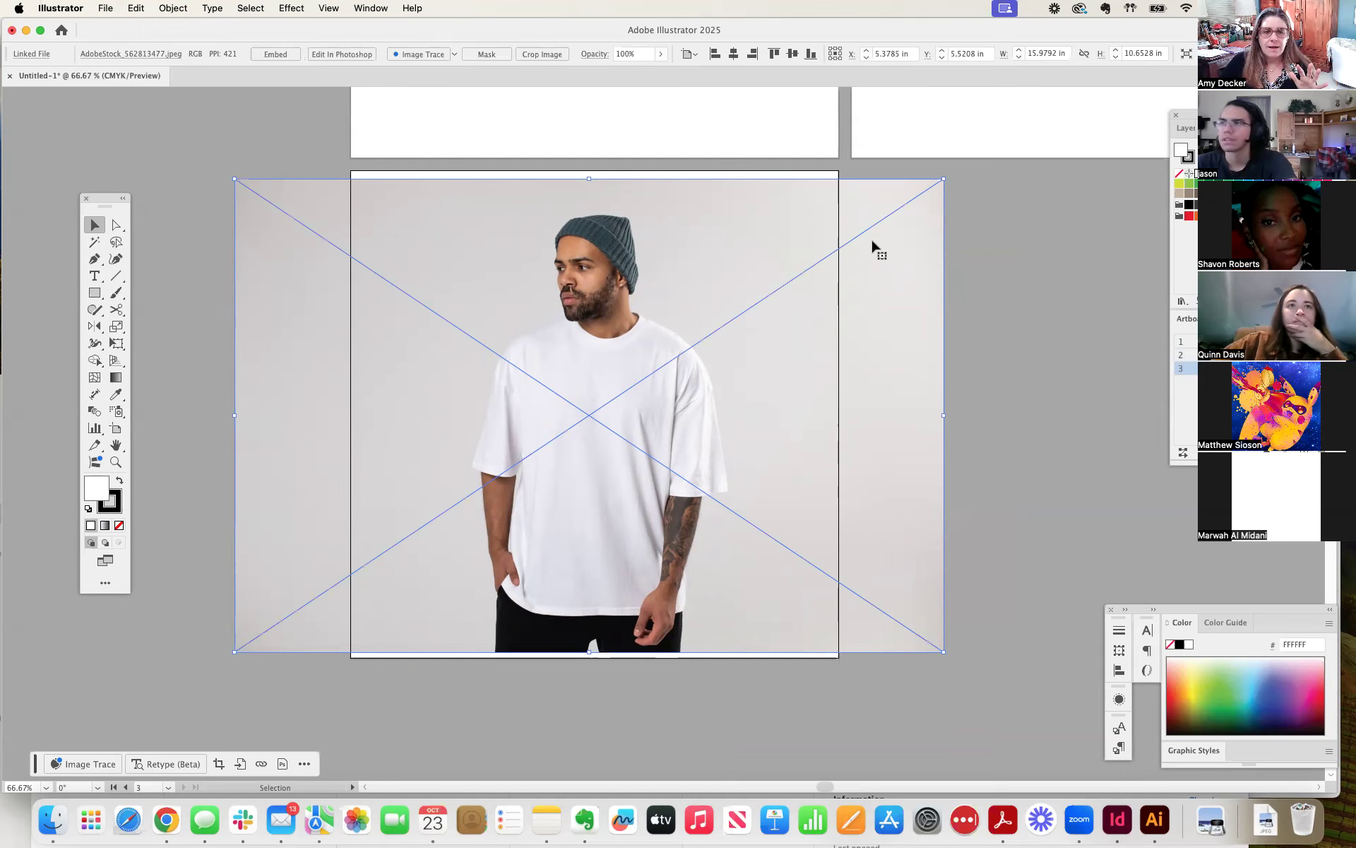
scroll(872, 242, left, 2)
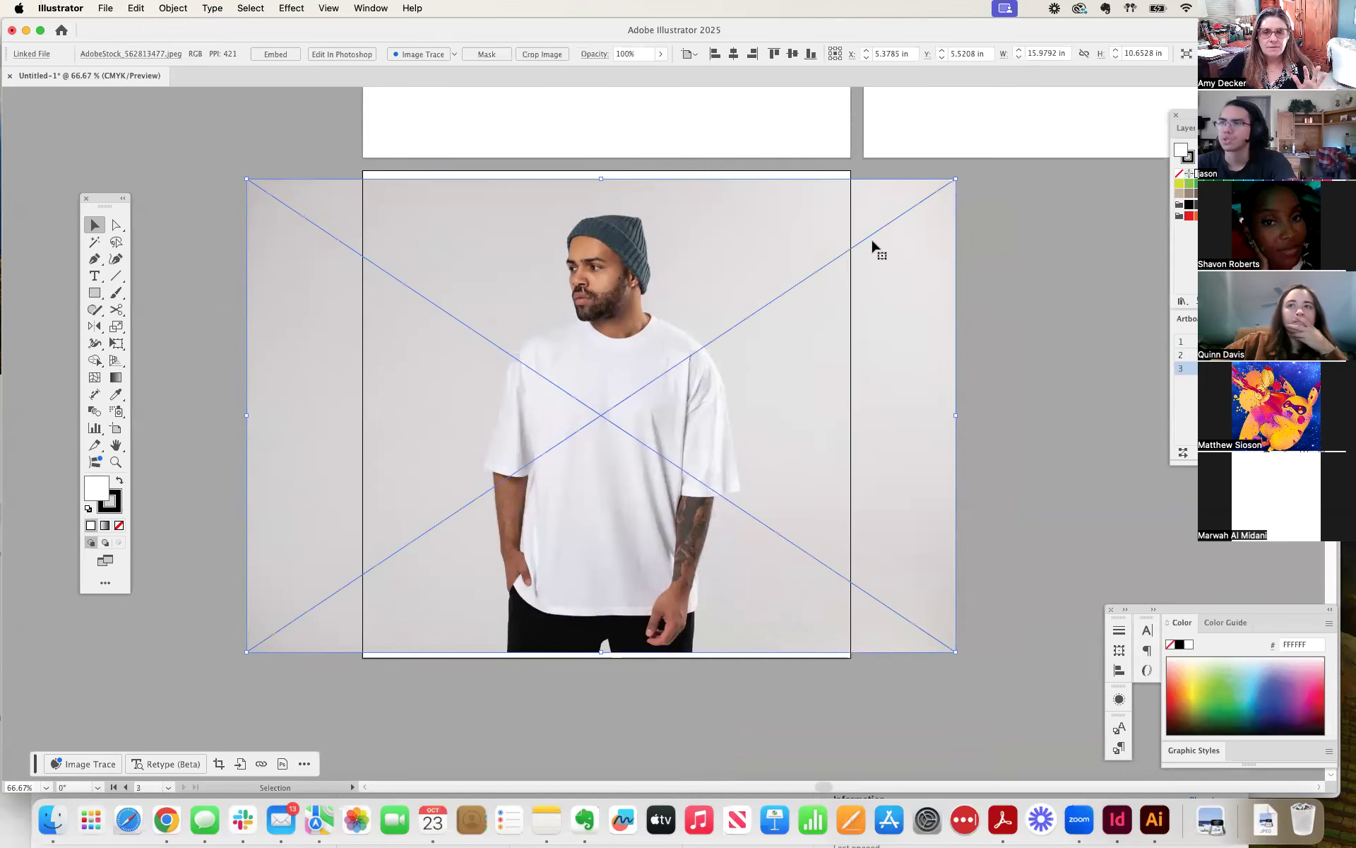
click(1100, 287)
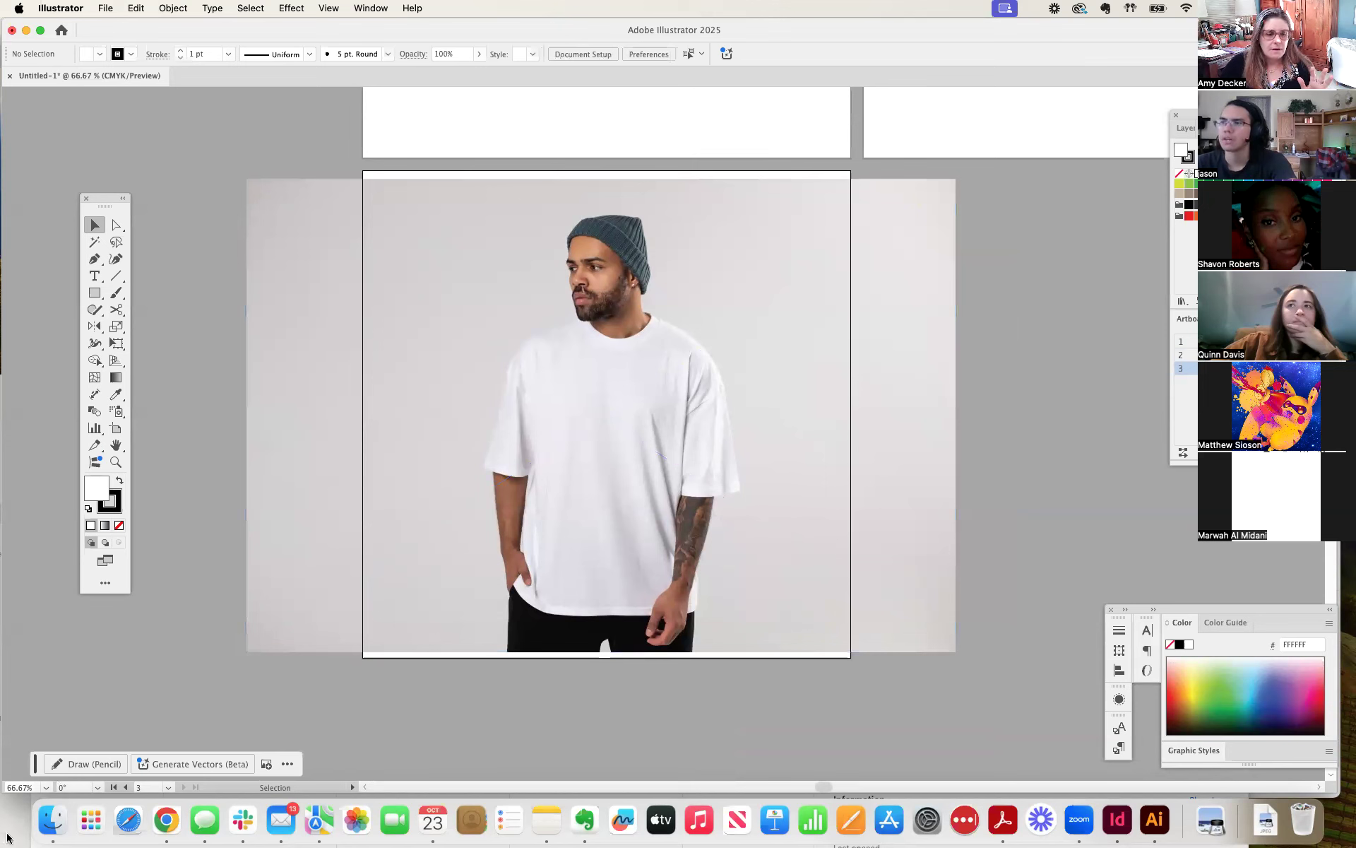
Look in the Finder's Downloads folder and preview the Hokusai or Ukiyo-e Art T-Shirt Project PDF.
click(51, 817)
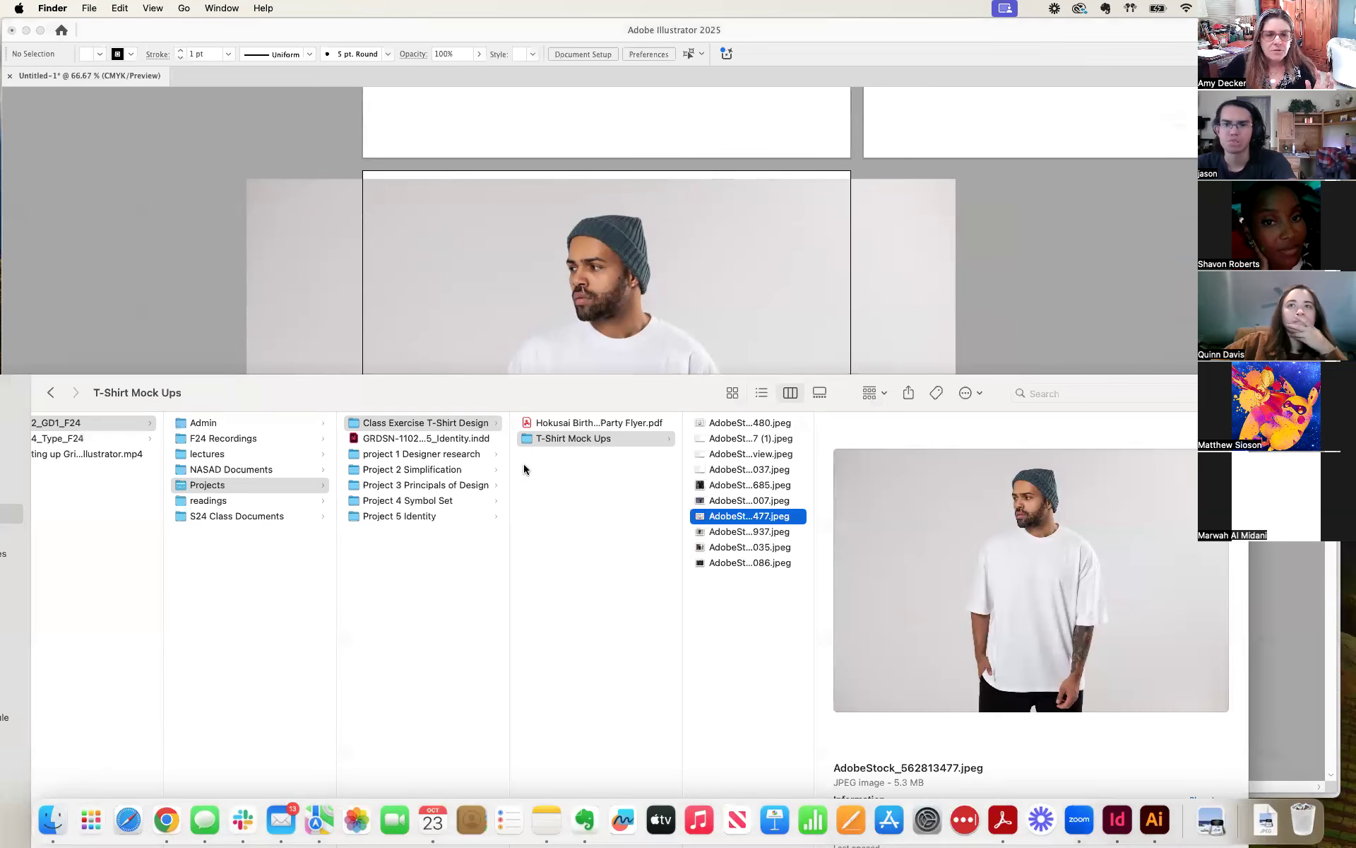
drag(306, 388, 551, 227)
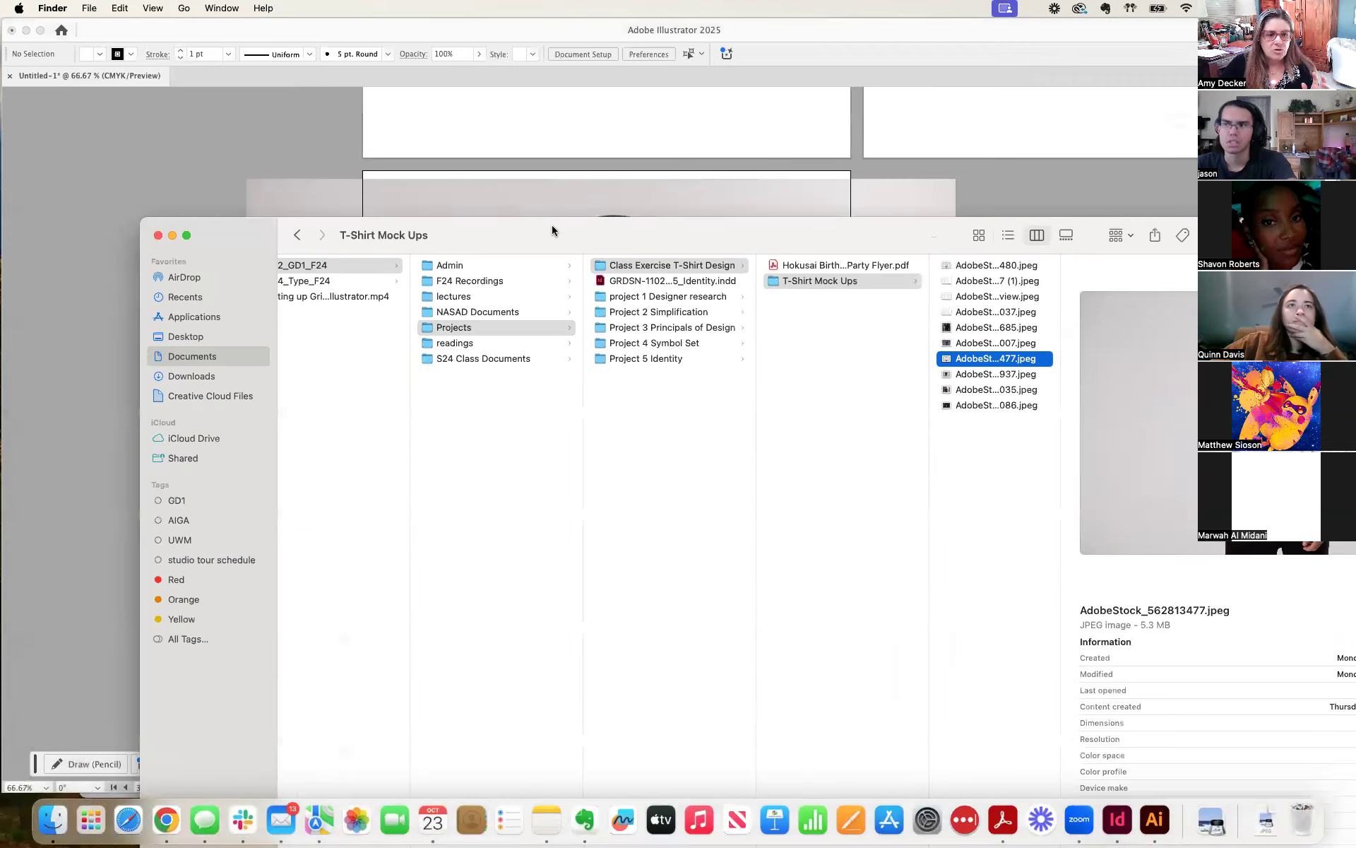
click(185, 376)
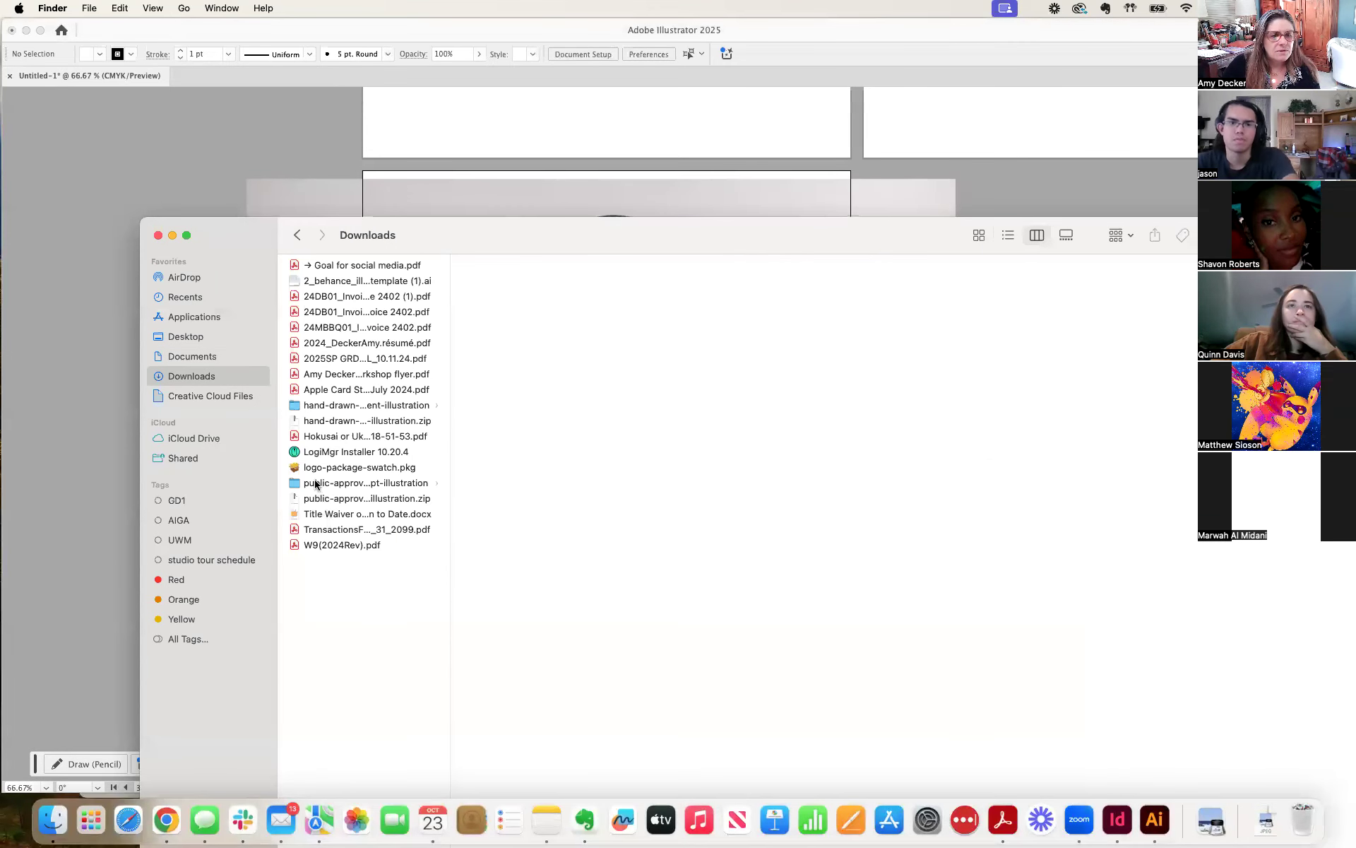
click(321, 437)
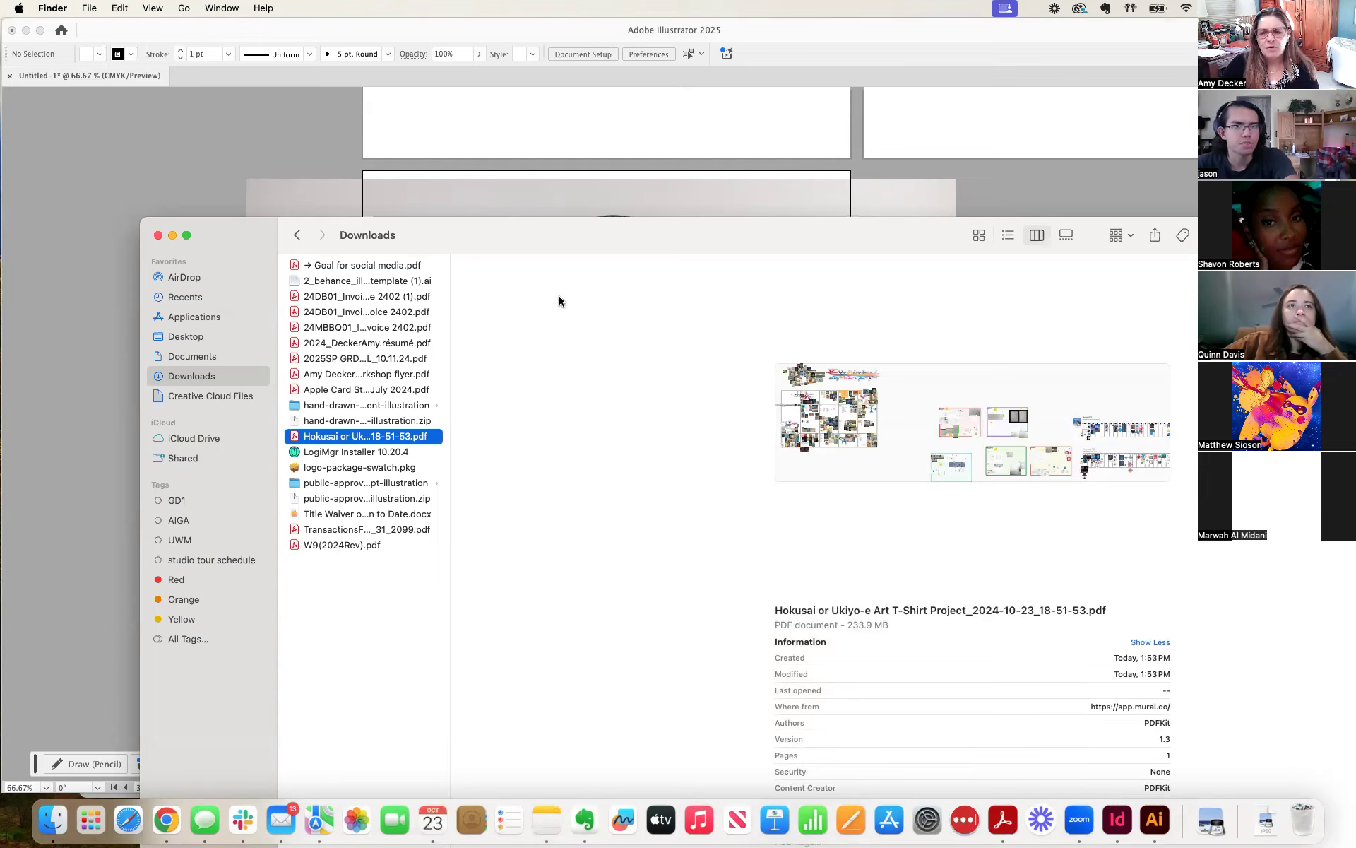
click(527, 207)
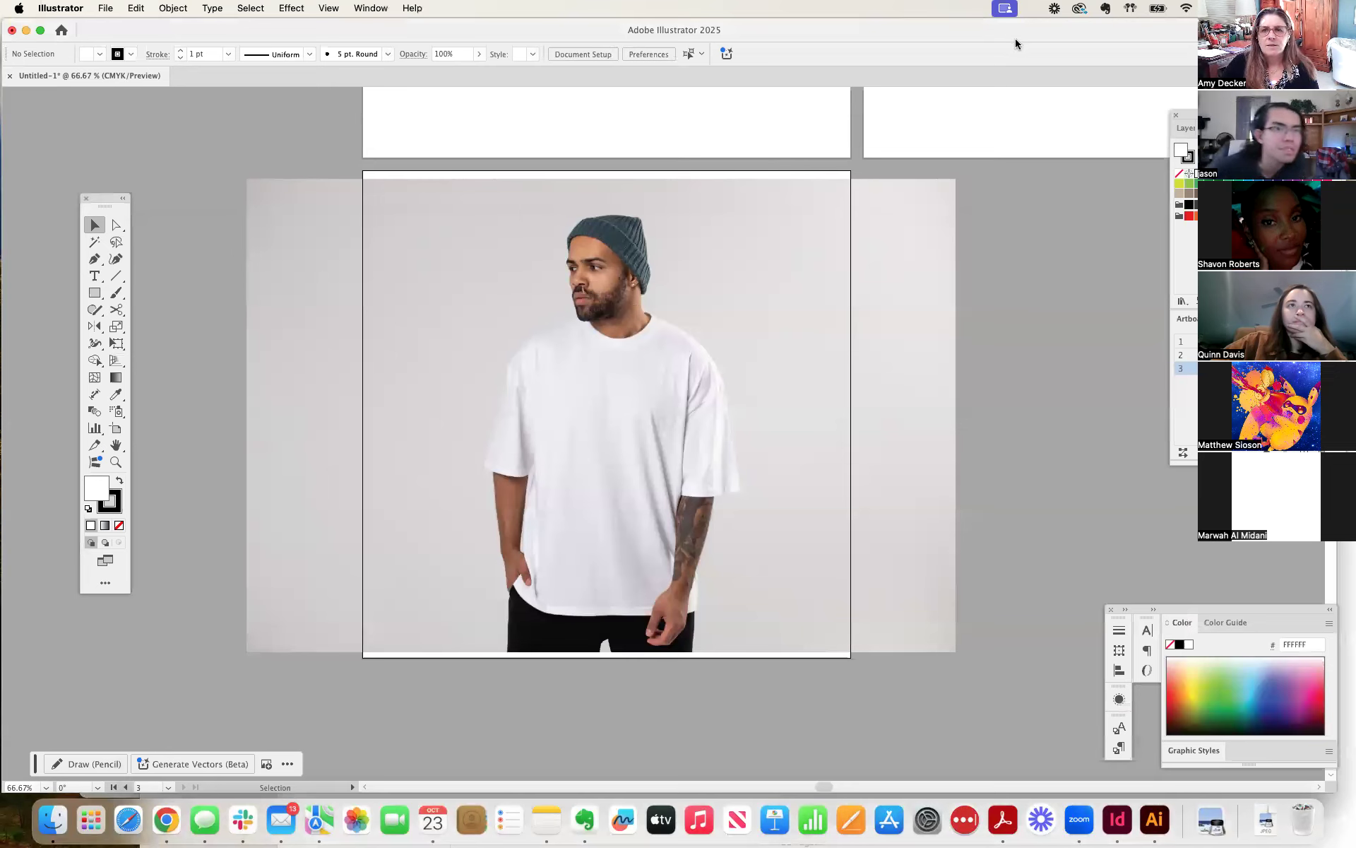
click(51, 806)
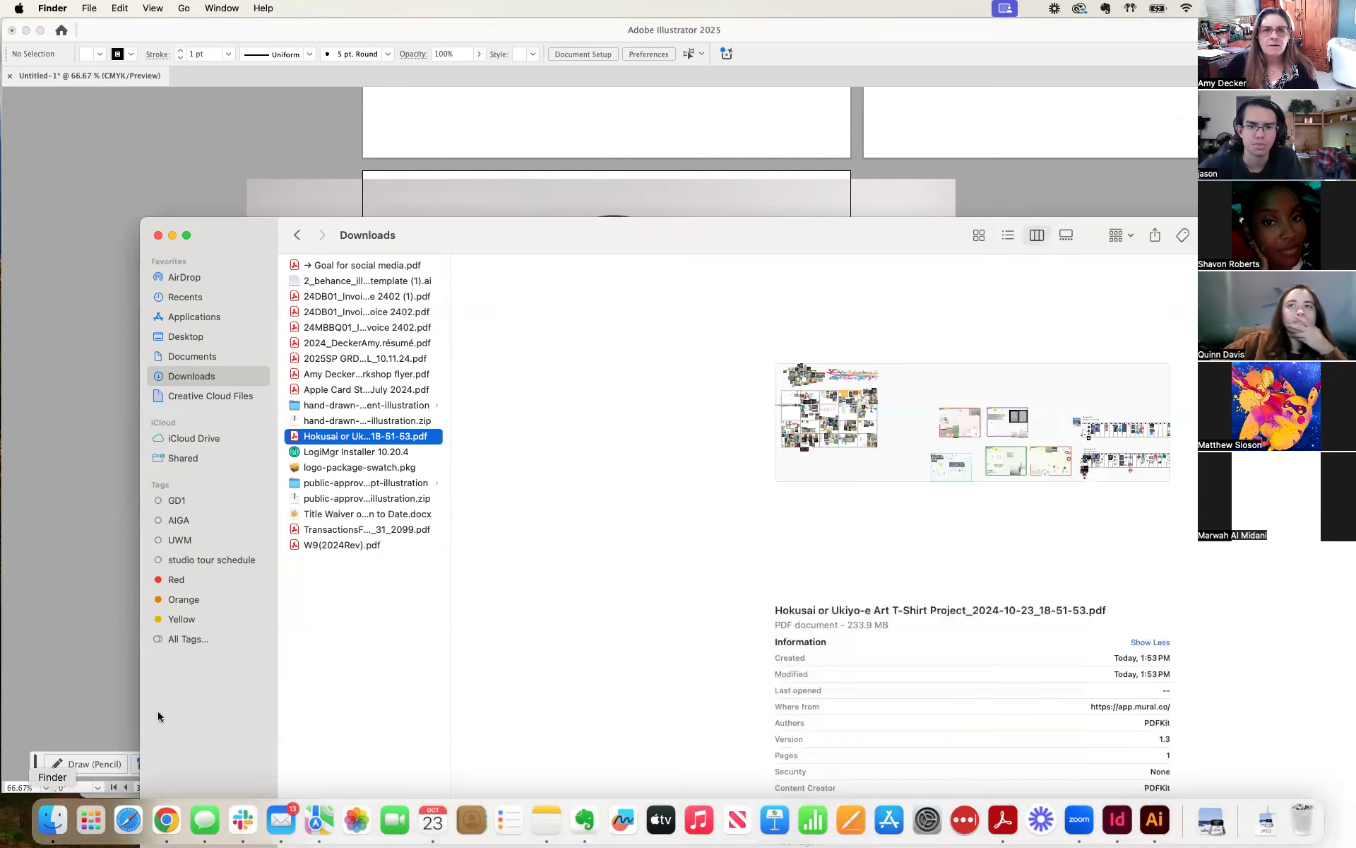
Switch to the Mural board in Chrome and download the selected circular wave-and-volcano artwork as a PDF file.
click(825, 31)
drag(830, 36, 828, 205)
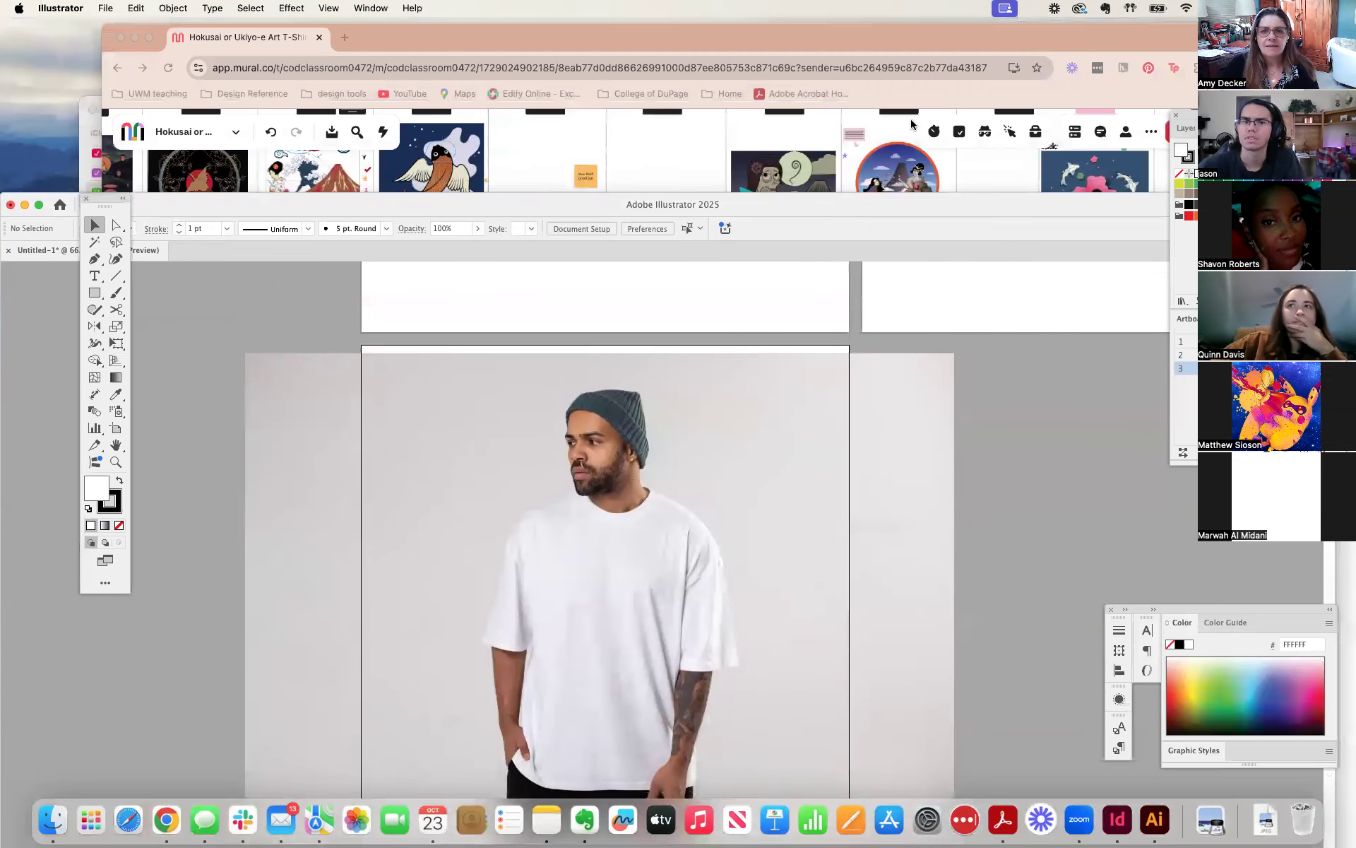
click(909, 180)
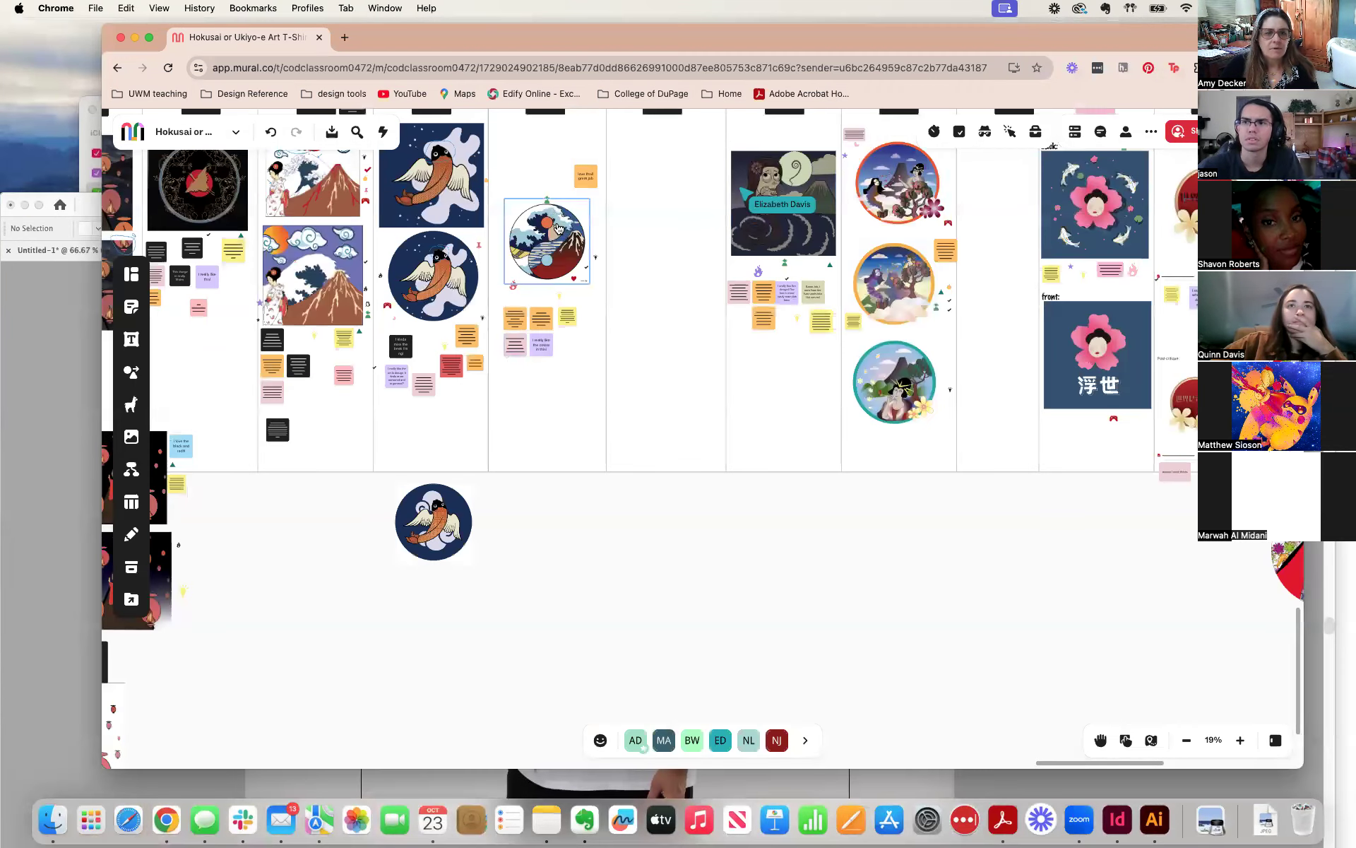
click(556, 244)
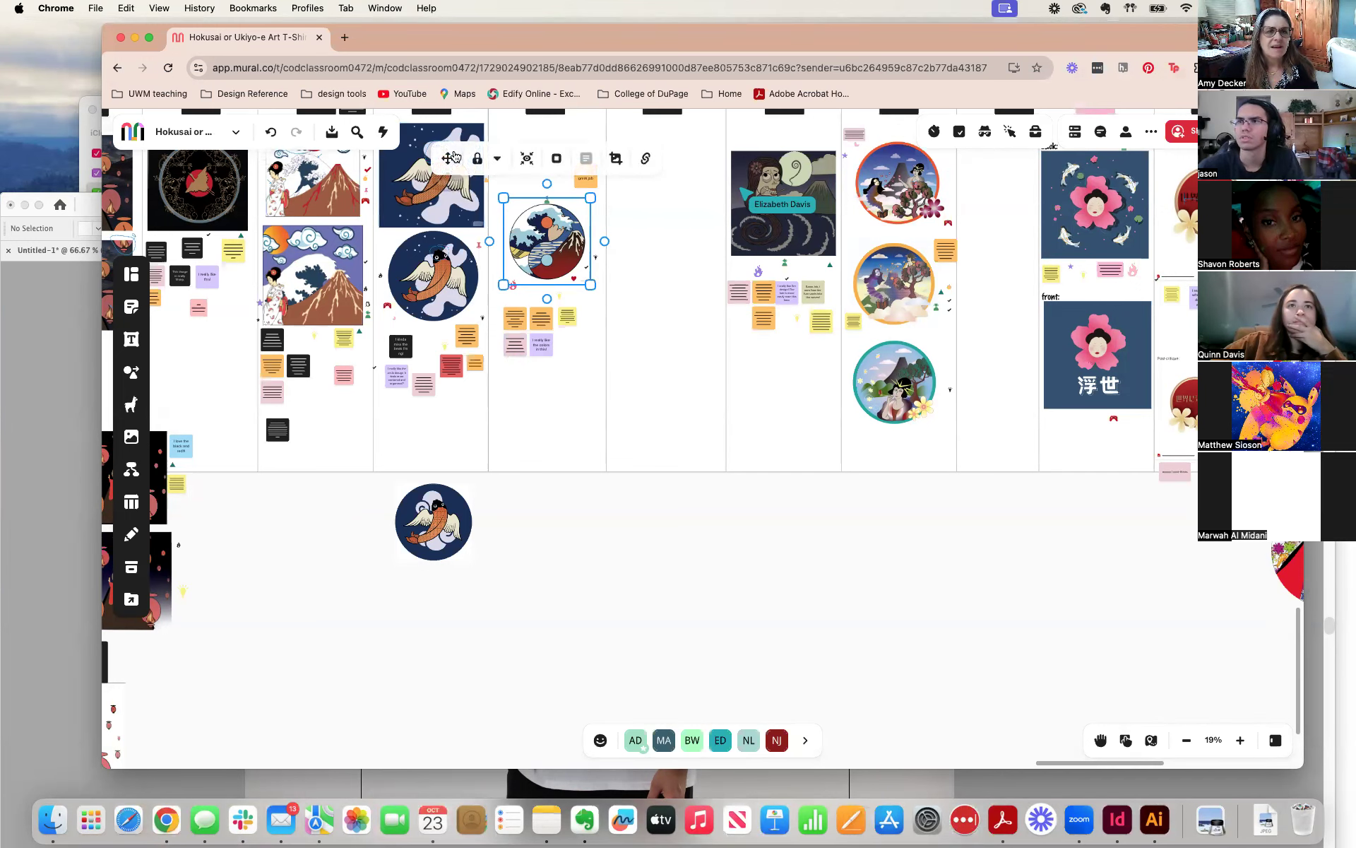
click(332, 132)
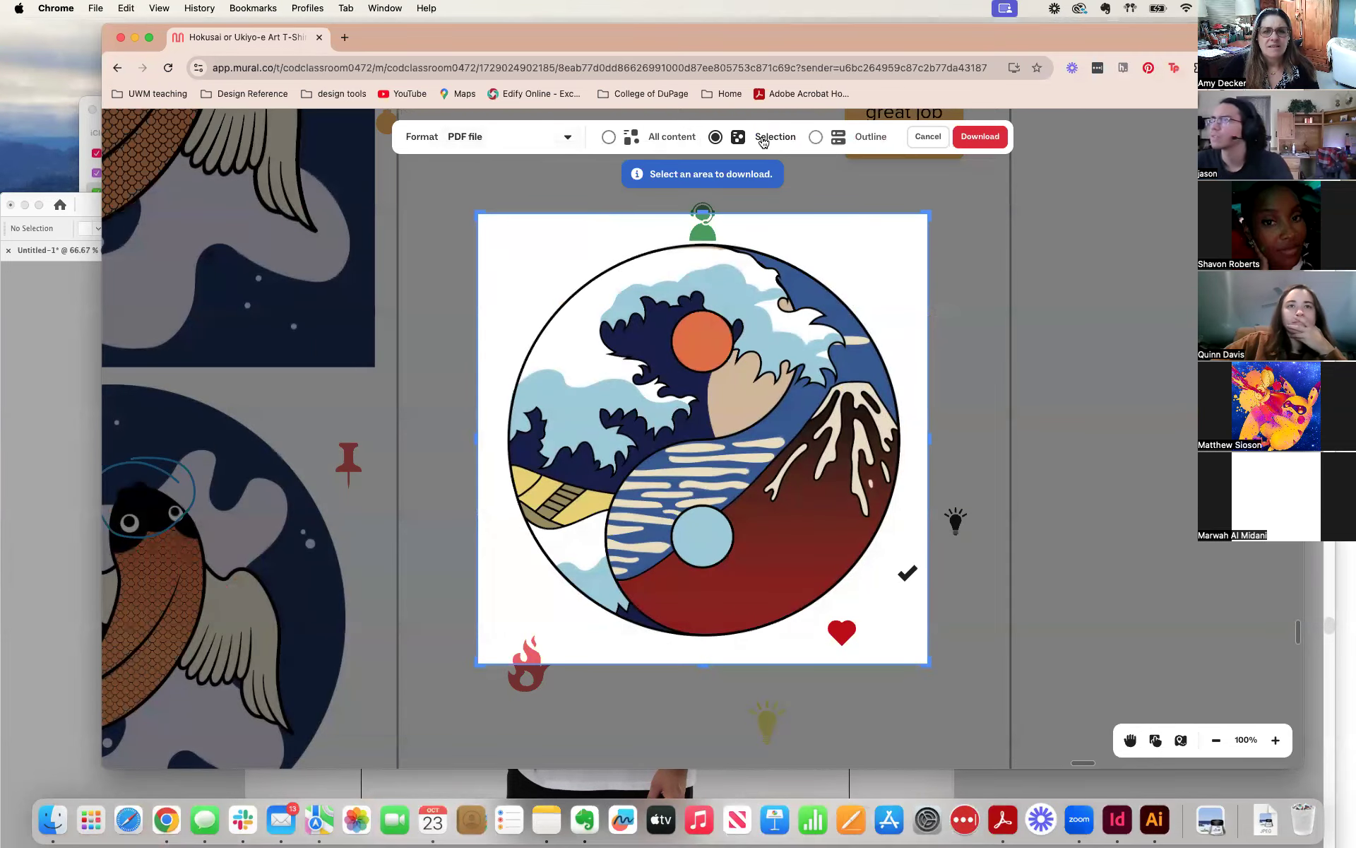
click(987, 140)
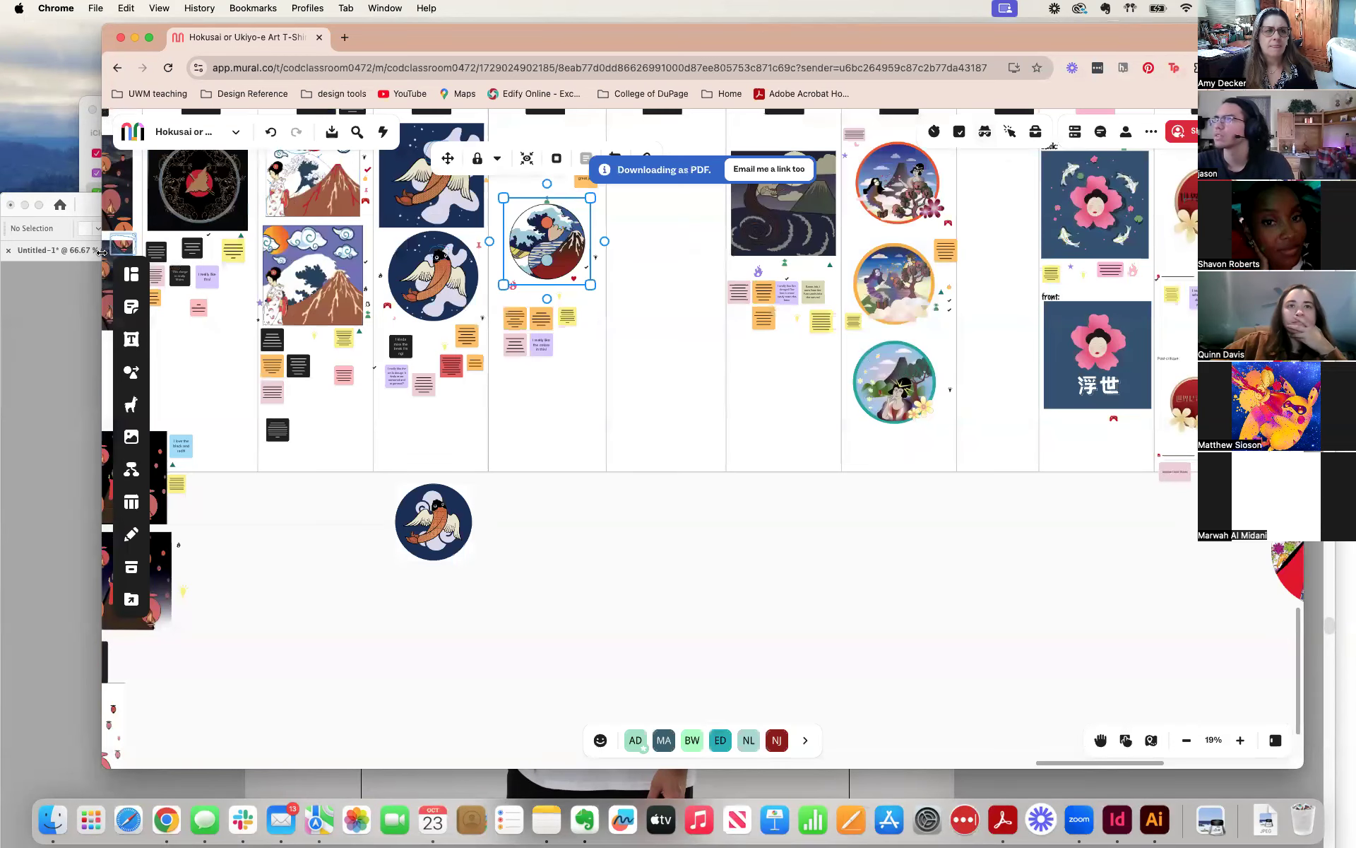
Return to Illustrator and place Hokusai or Ukiyo-e Art T-Shirt Project_2024-10-23_18-54-20.pdf from Downloads as a linked file beside the man in the T-shirt.
click(74, 297)
double_click(632, 211)
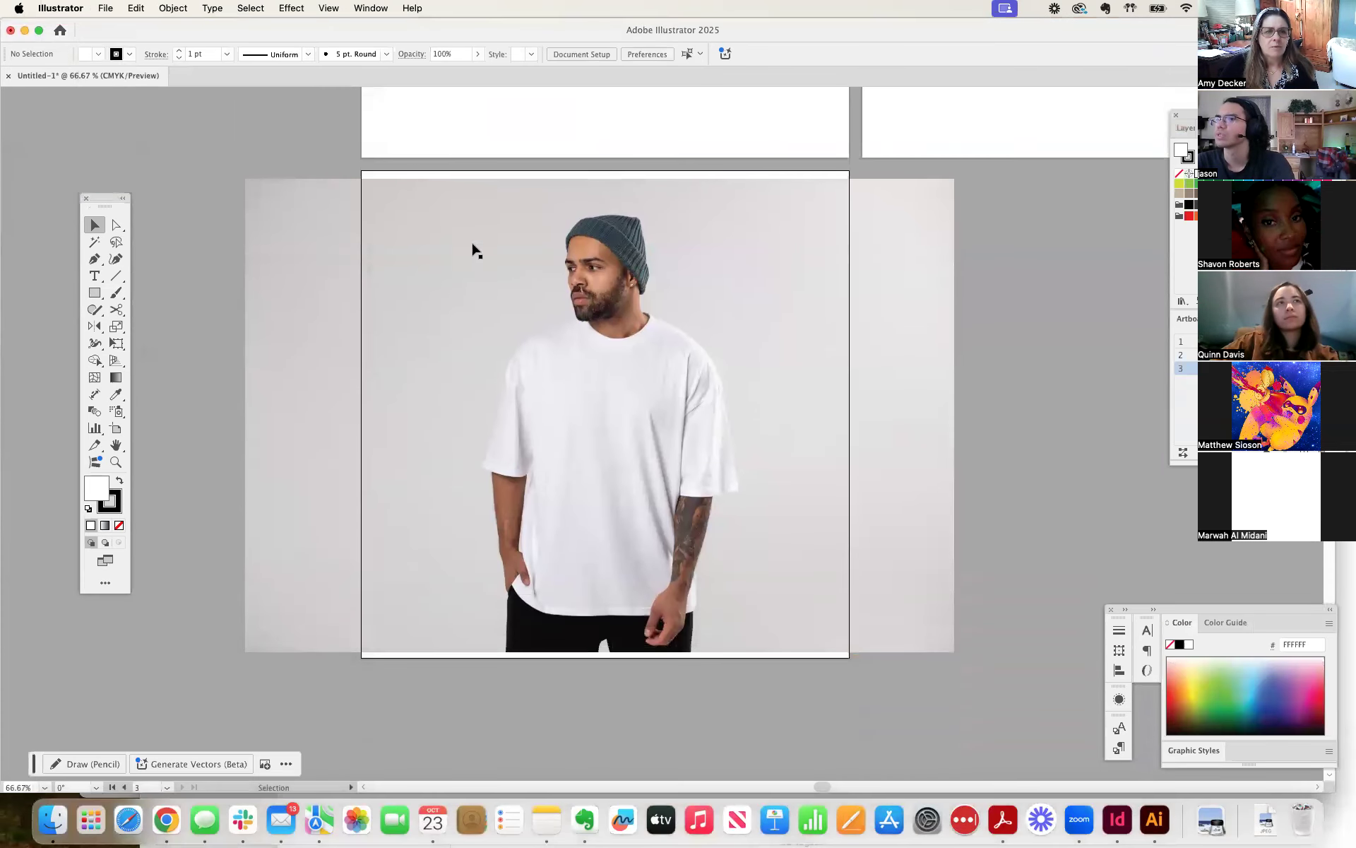
click(106, 8)
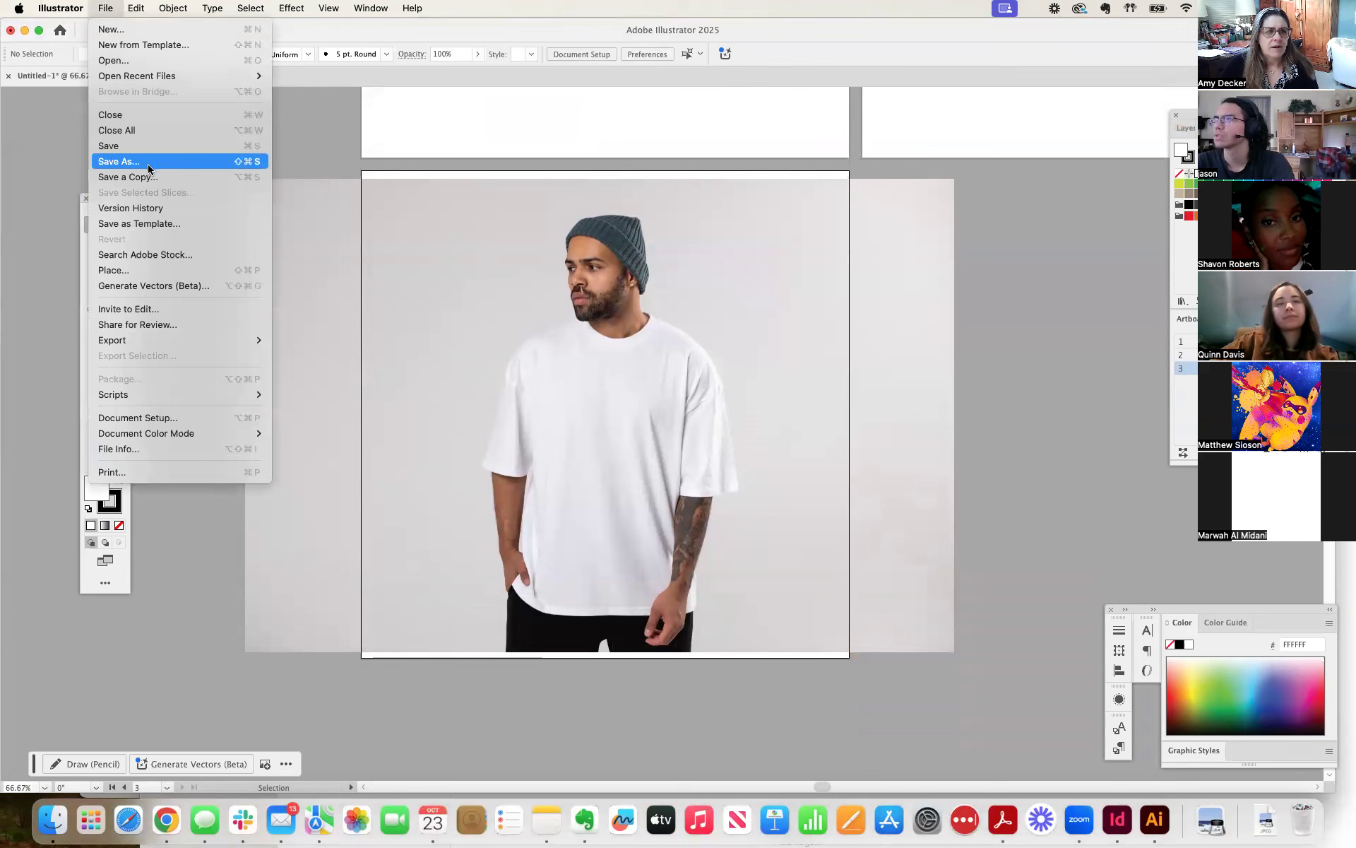
click(123, 273)
click(203, 198)
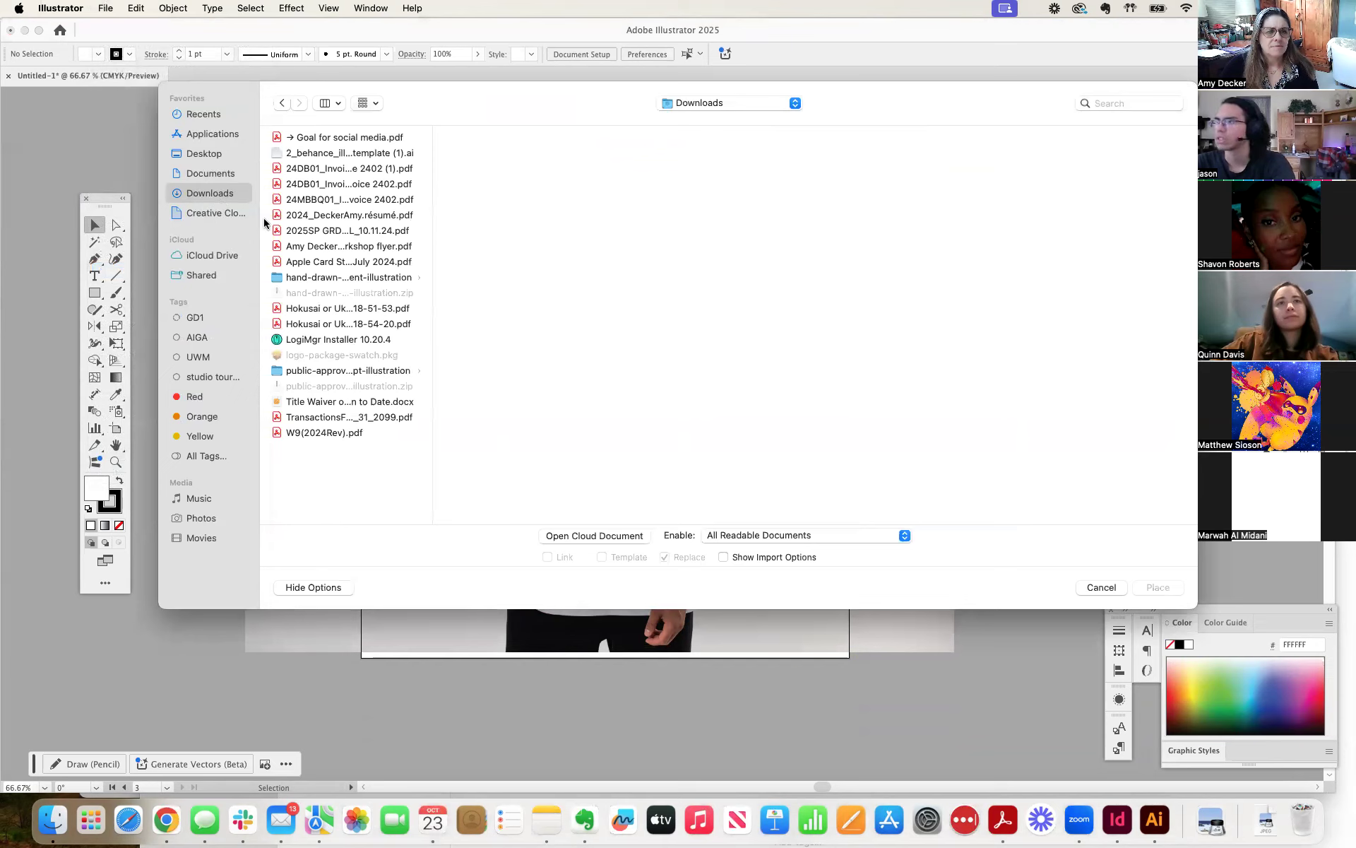
click(313, 311)
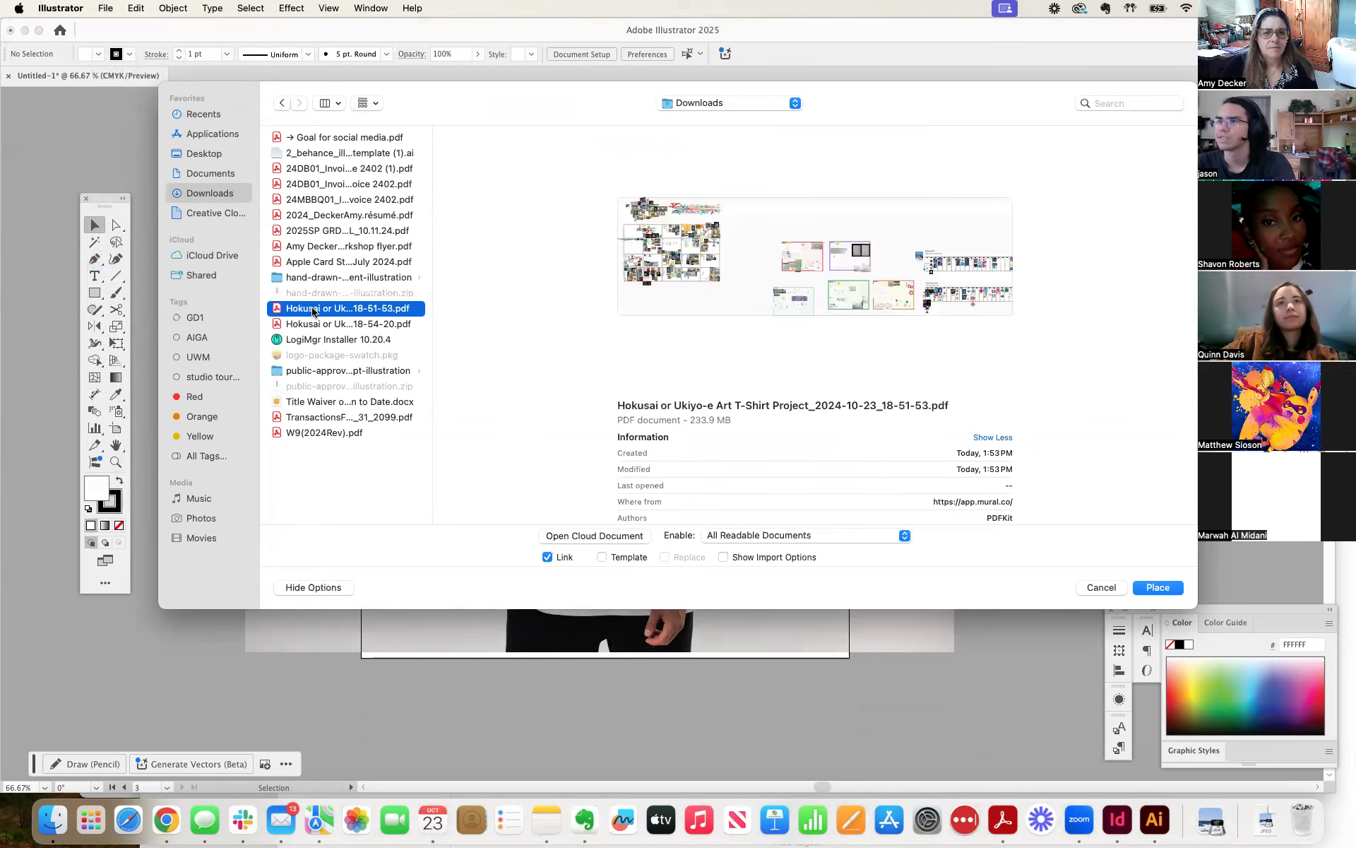
click(313, 324)
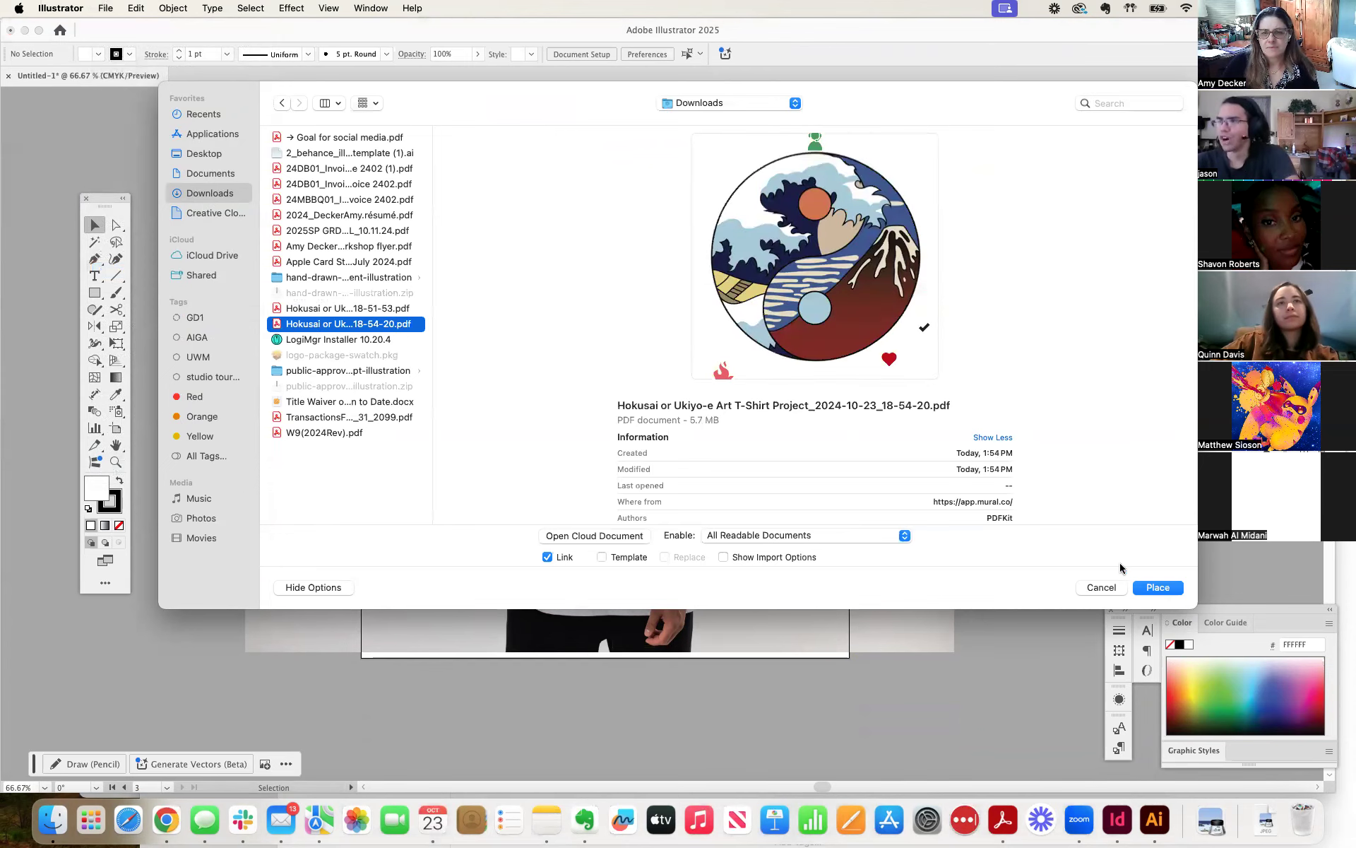
click(1157, 588)
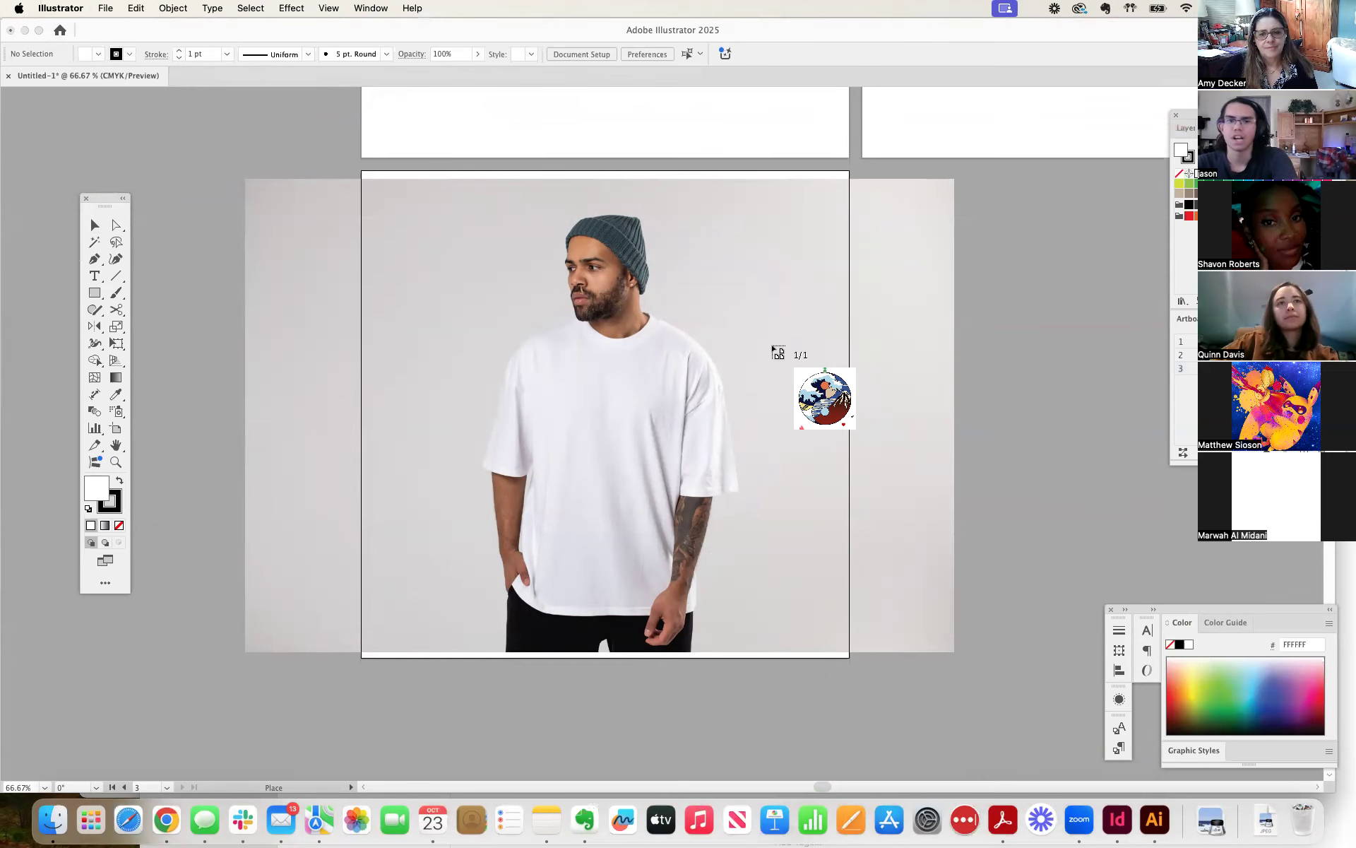
click(773, 346)
drag(962, 493, 940, 363)
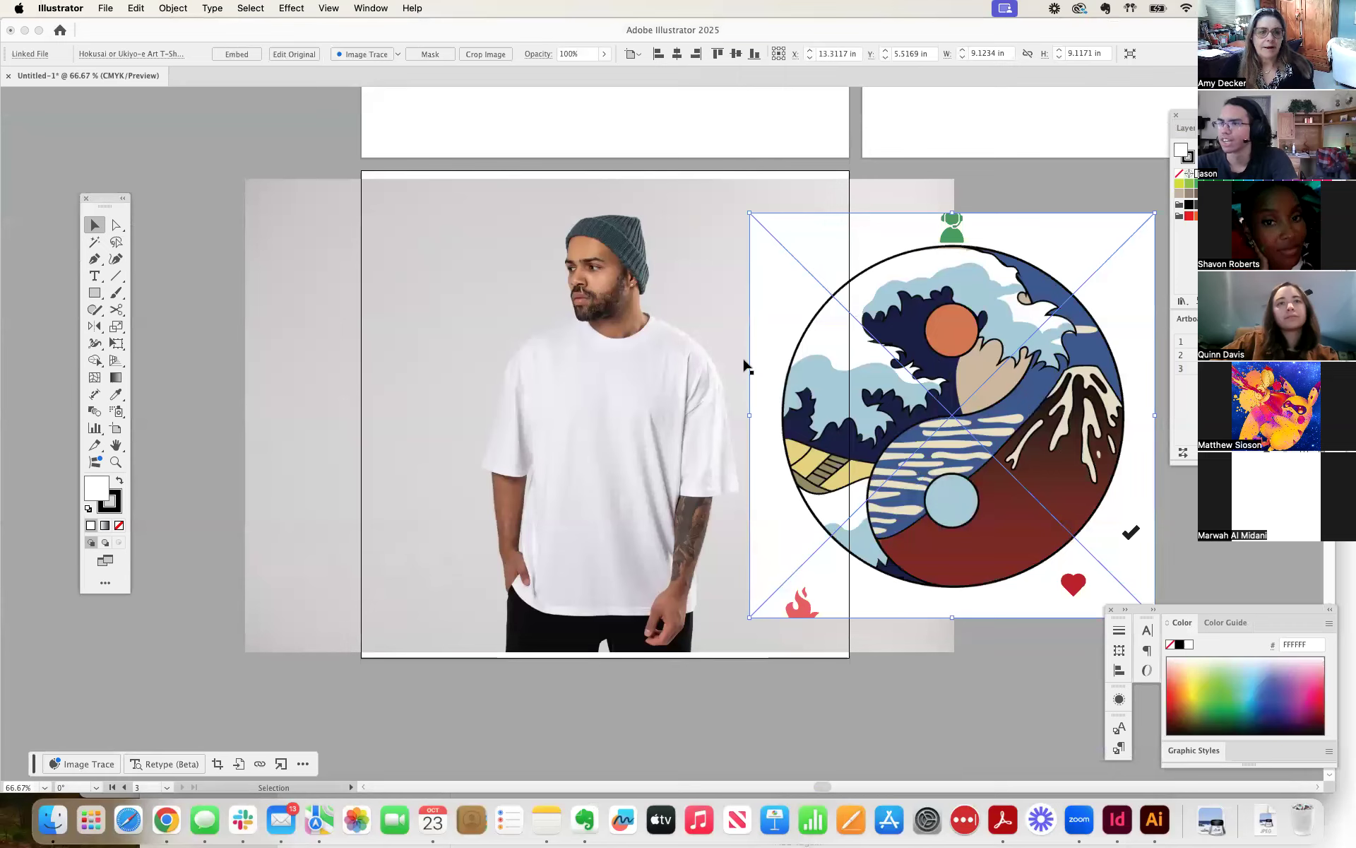
Draw a circle about 7.72 in across with the Ellipse tool, centred over the placed artwork and matching its round outline.
click(94, 296)
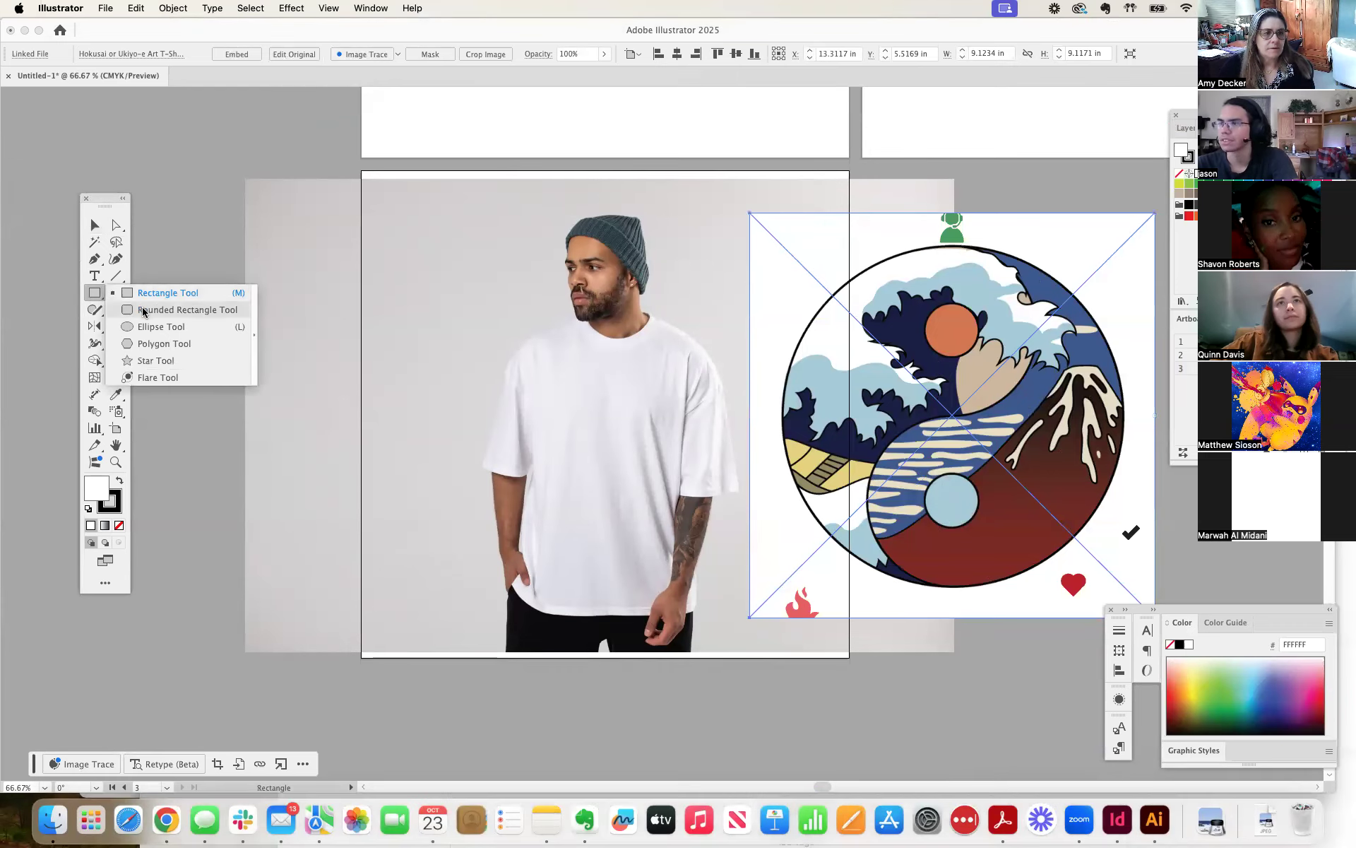
click(171, 332)
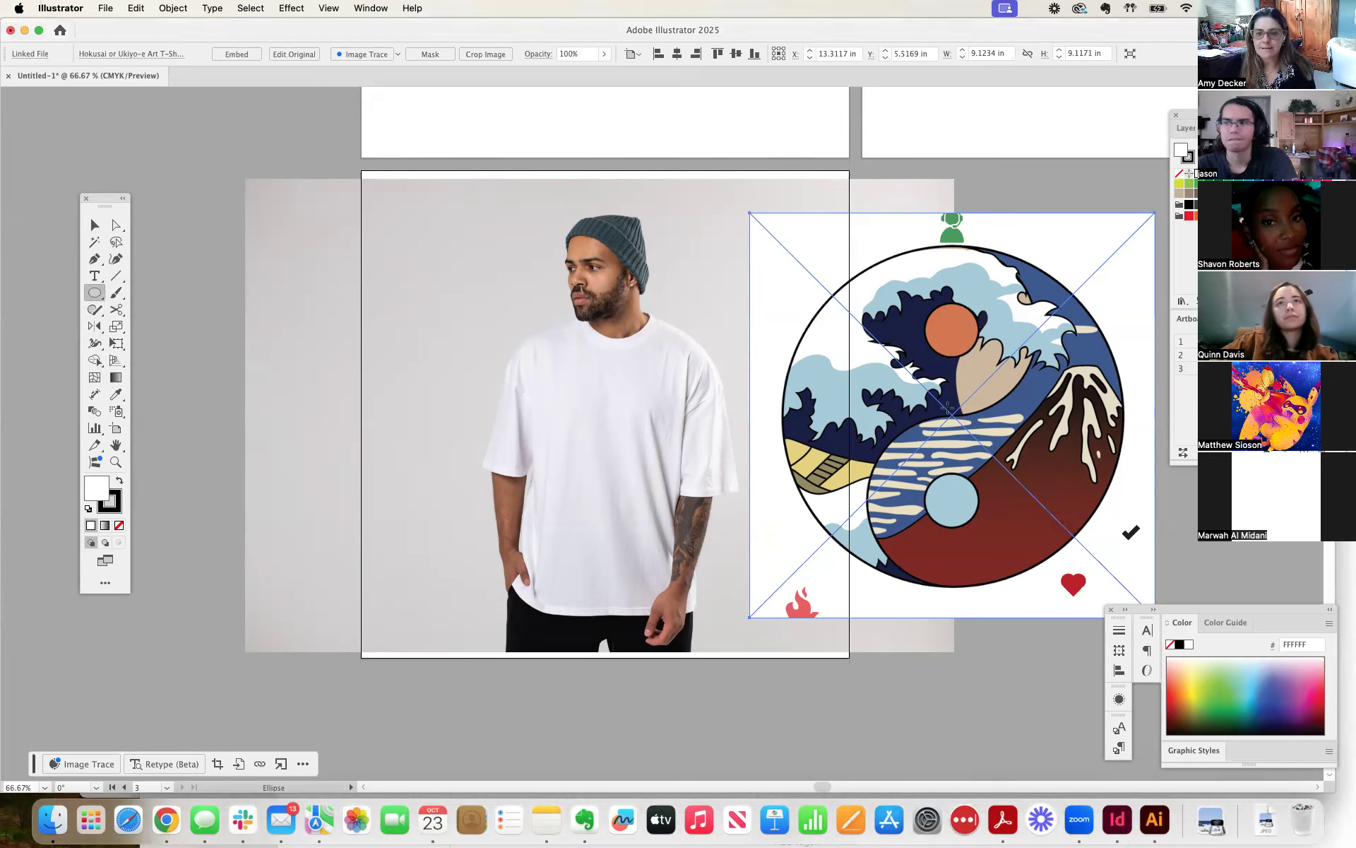
drag(952, 415, 1121, 311)
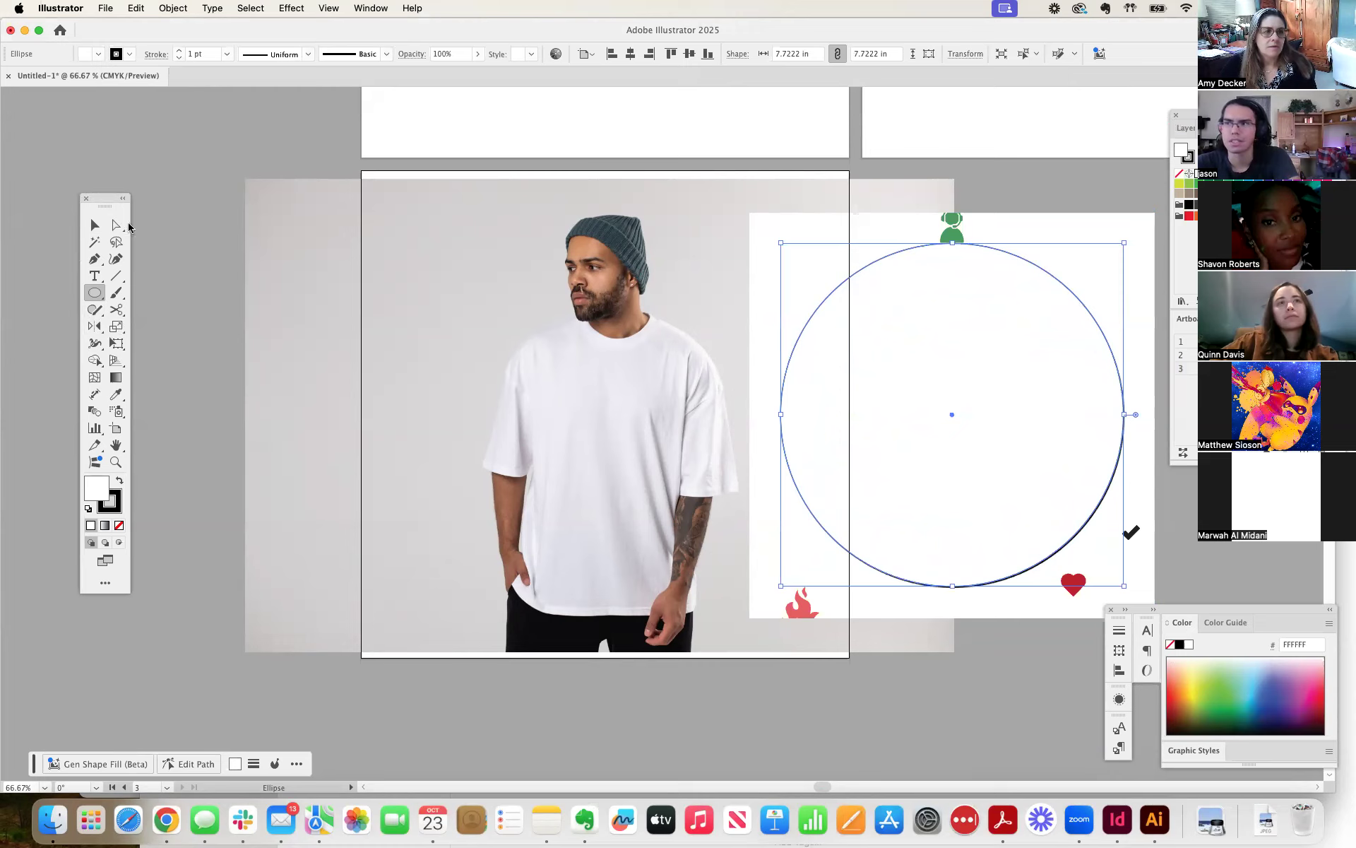
Select the circle together with the linked artwork and make a clipping mask that trims the design to its round shape.
click(95, 225)
click(1004, 399)
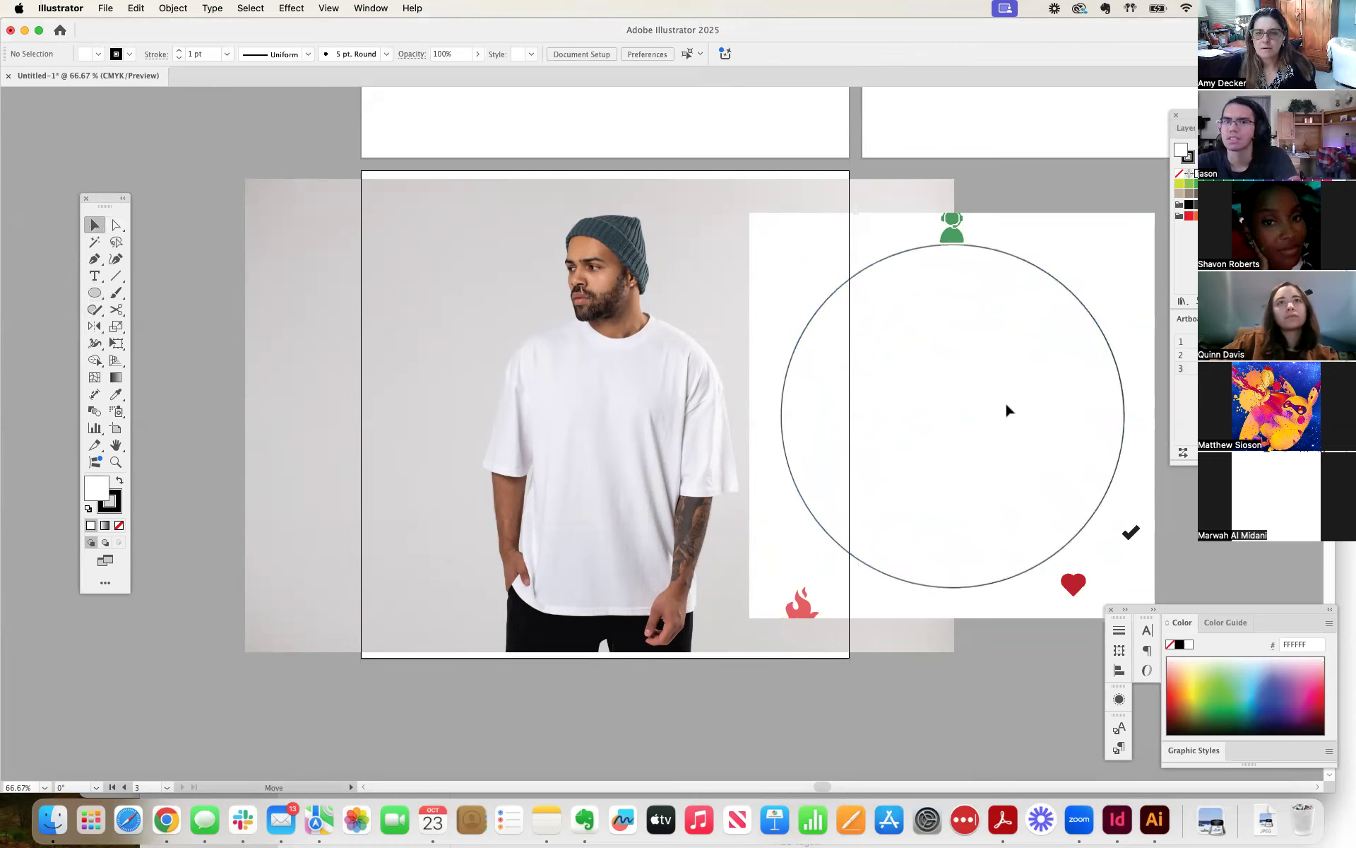
click(1045, 373)
shift+click(1147, 315)
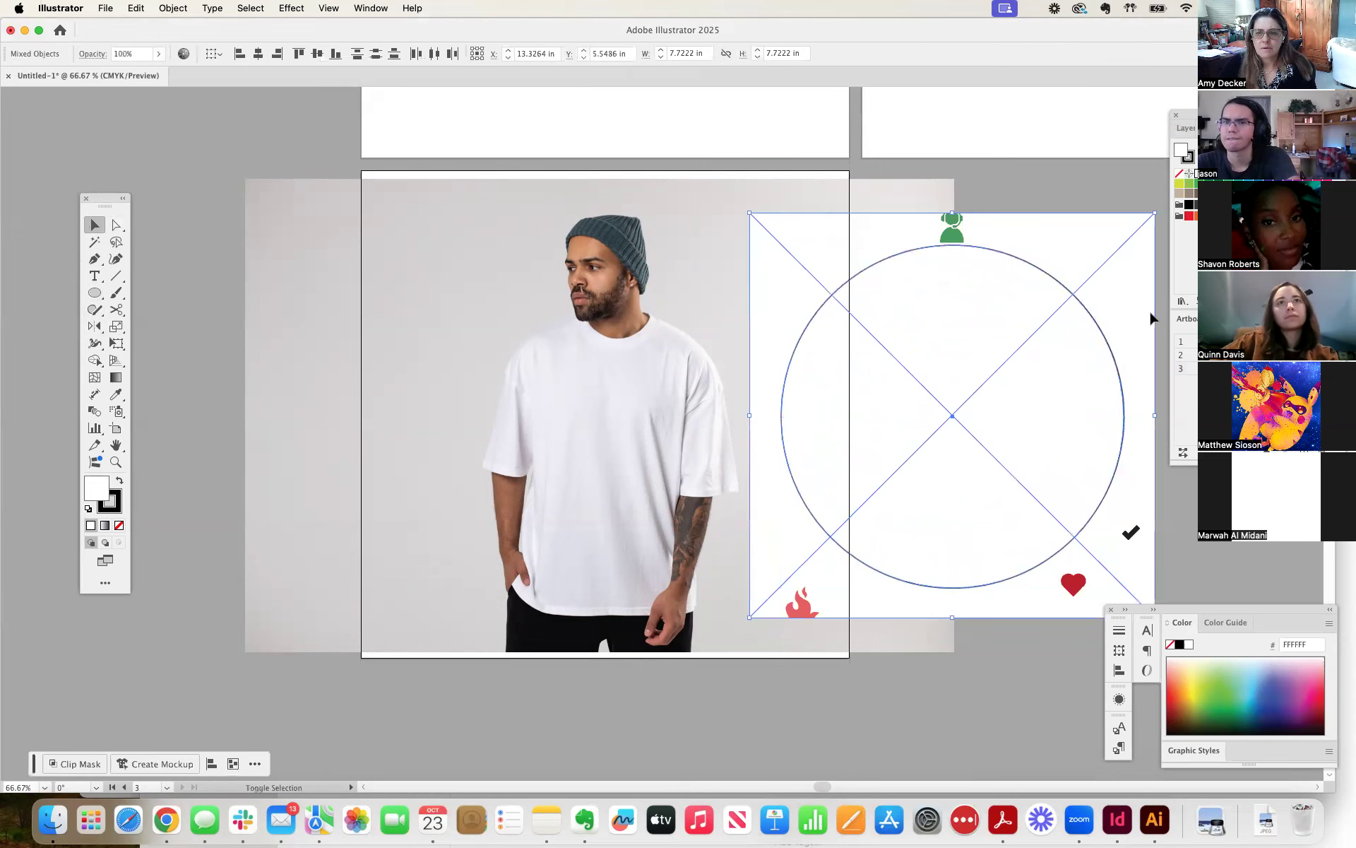
click(172, 7)
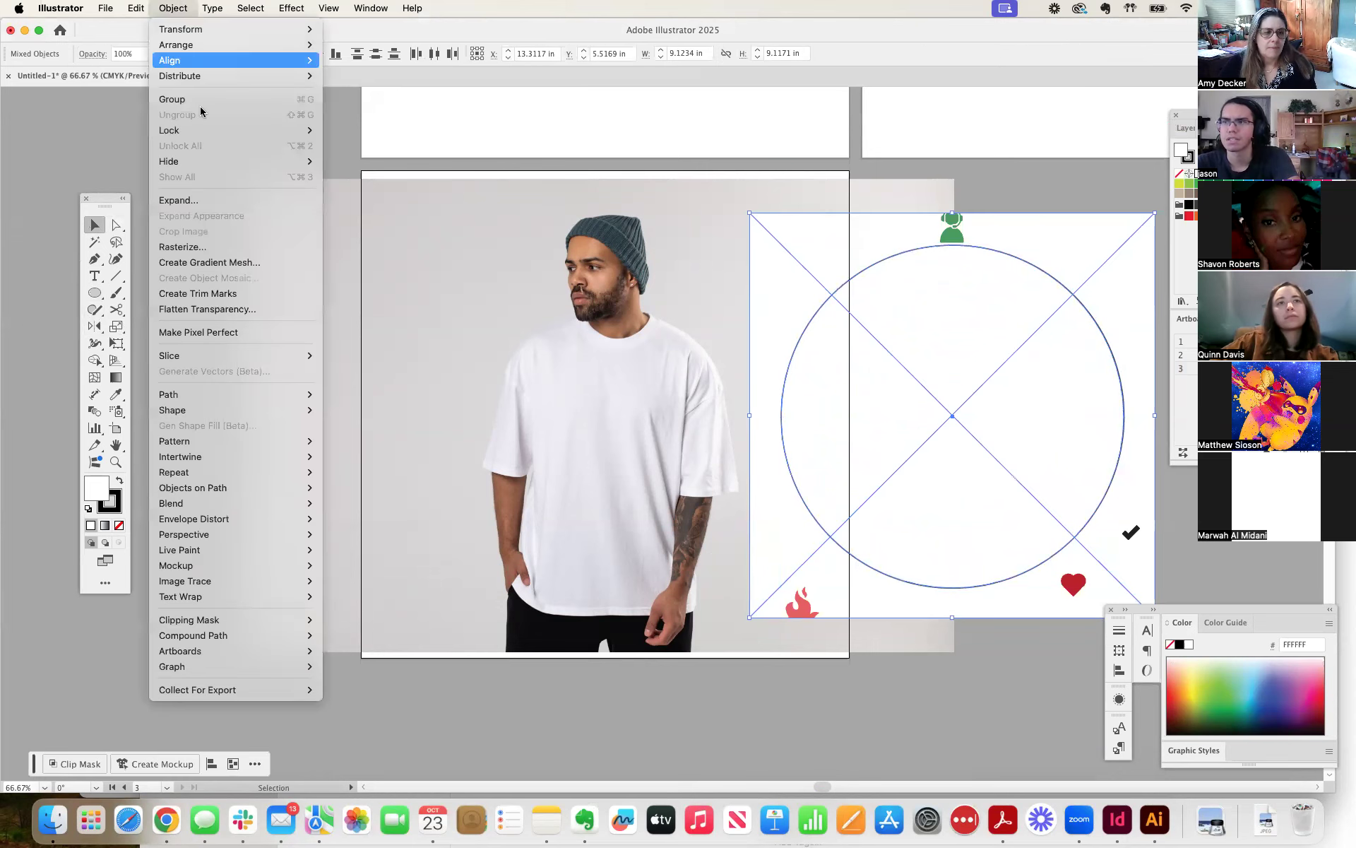
mouse_move(247, 620)
click(342, 620)
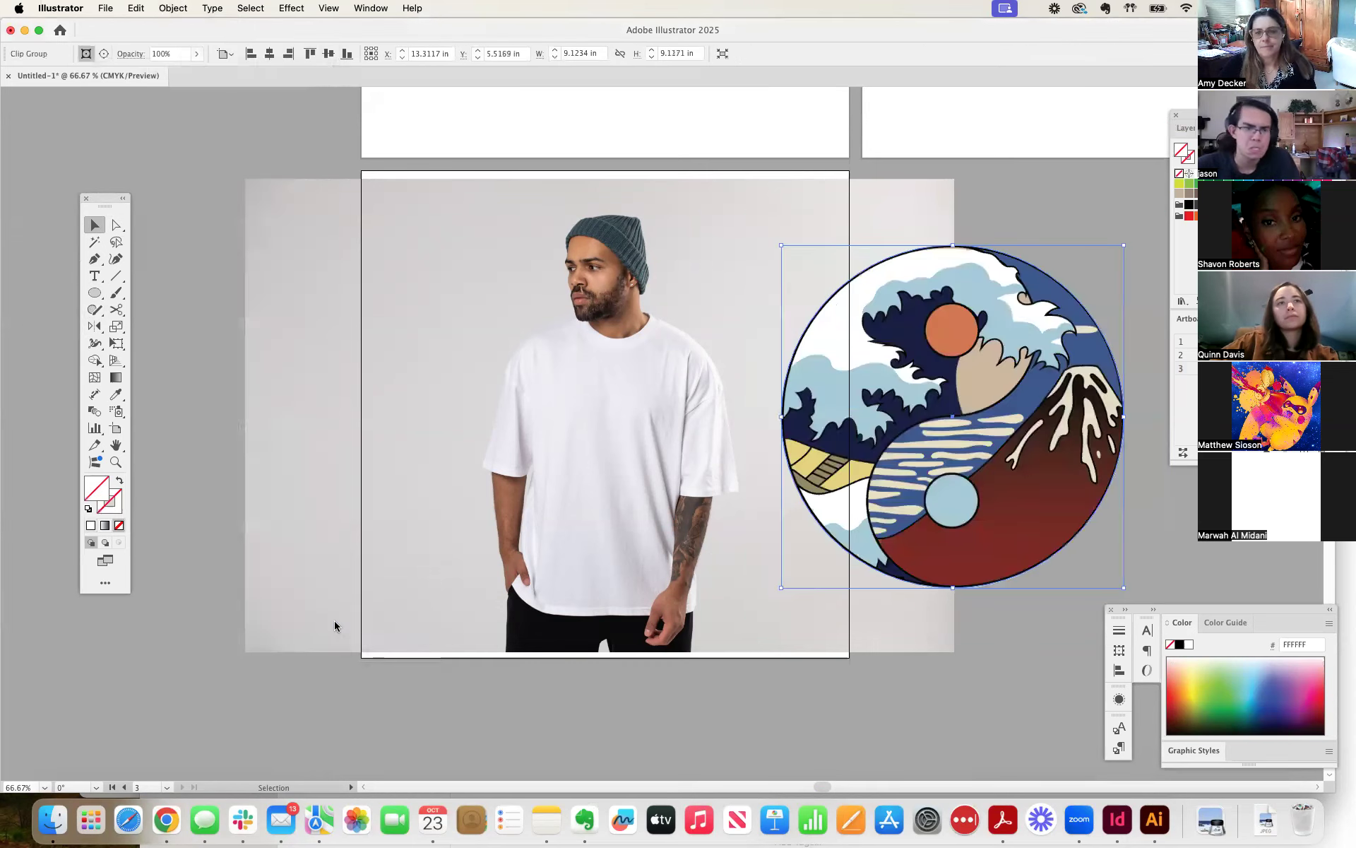
Scale the clipped design down proportionally to about 2.28 in wide and place it in the empty background beside the man's sleeve.
drag(983, 447, 333, 412)
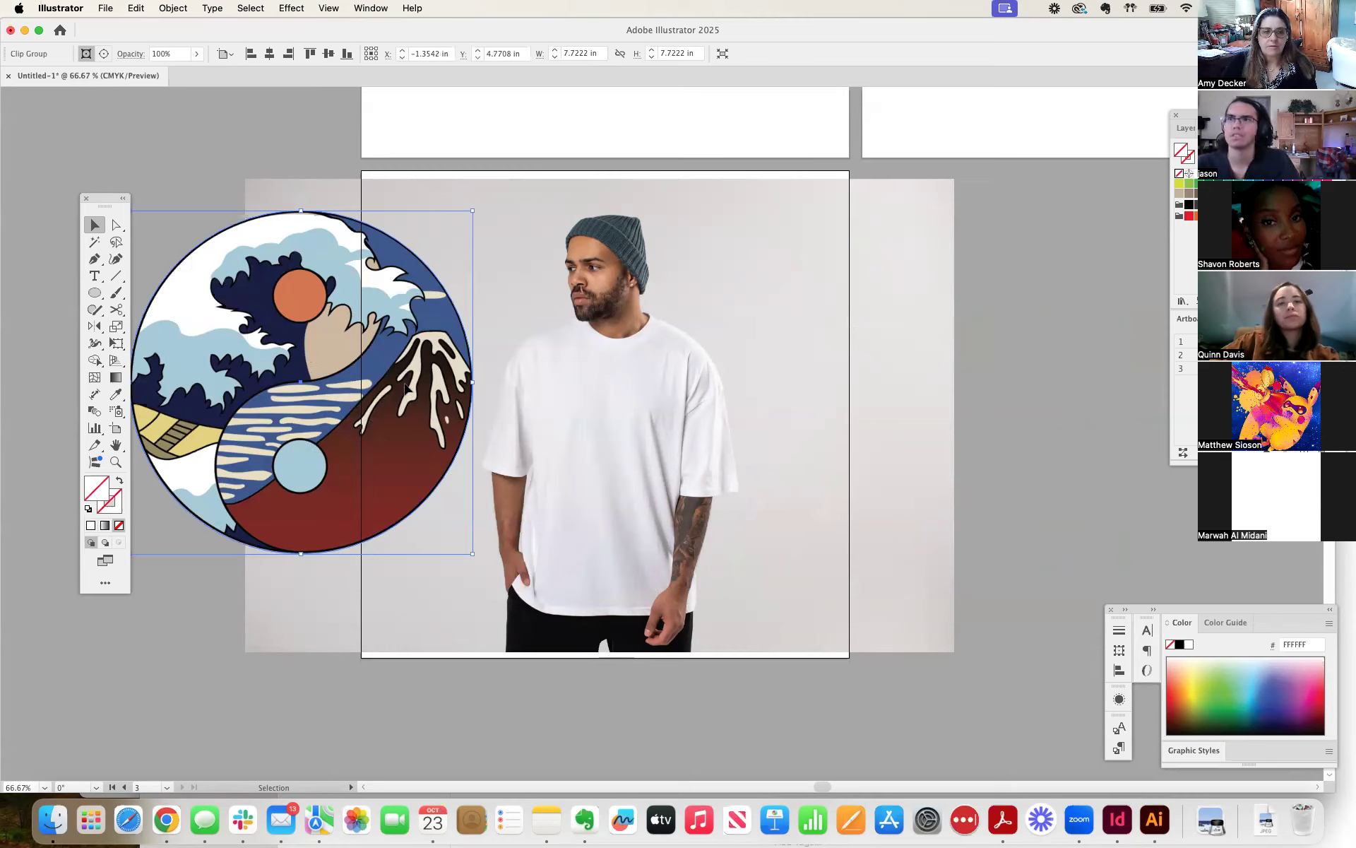
drag(471, 212, 318, 363)
drag(250, 464, 621, 449)
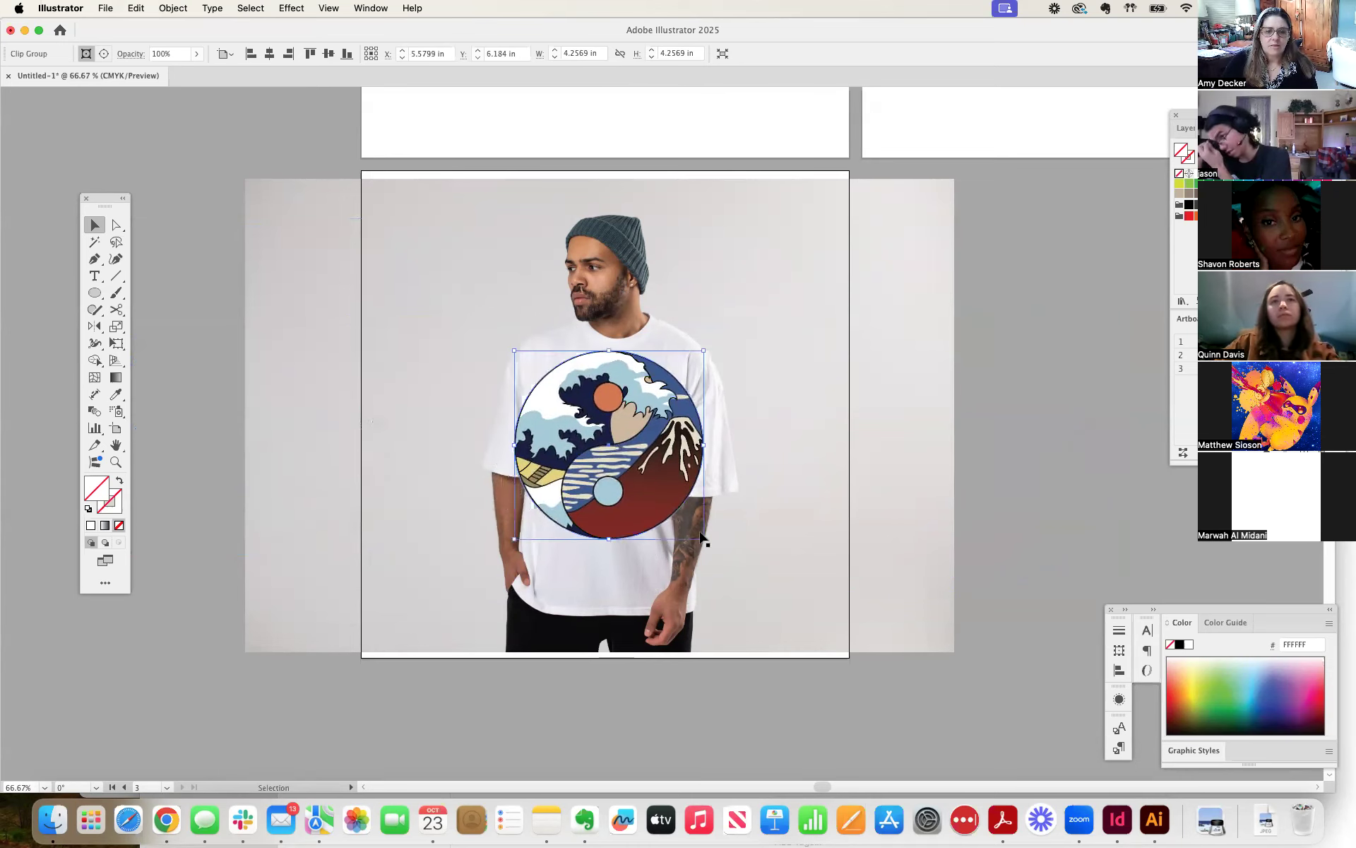
drag(705, 539, 651, 488)
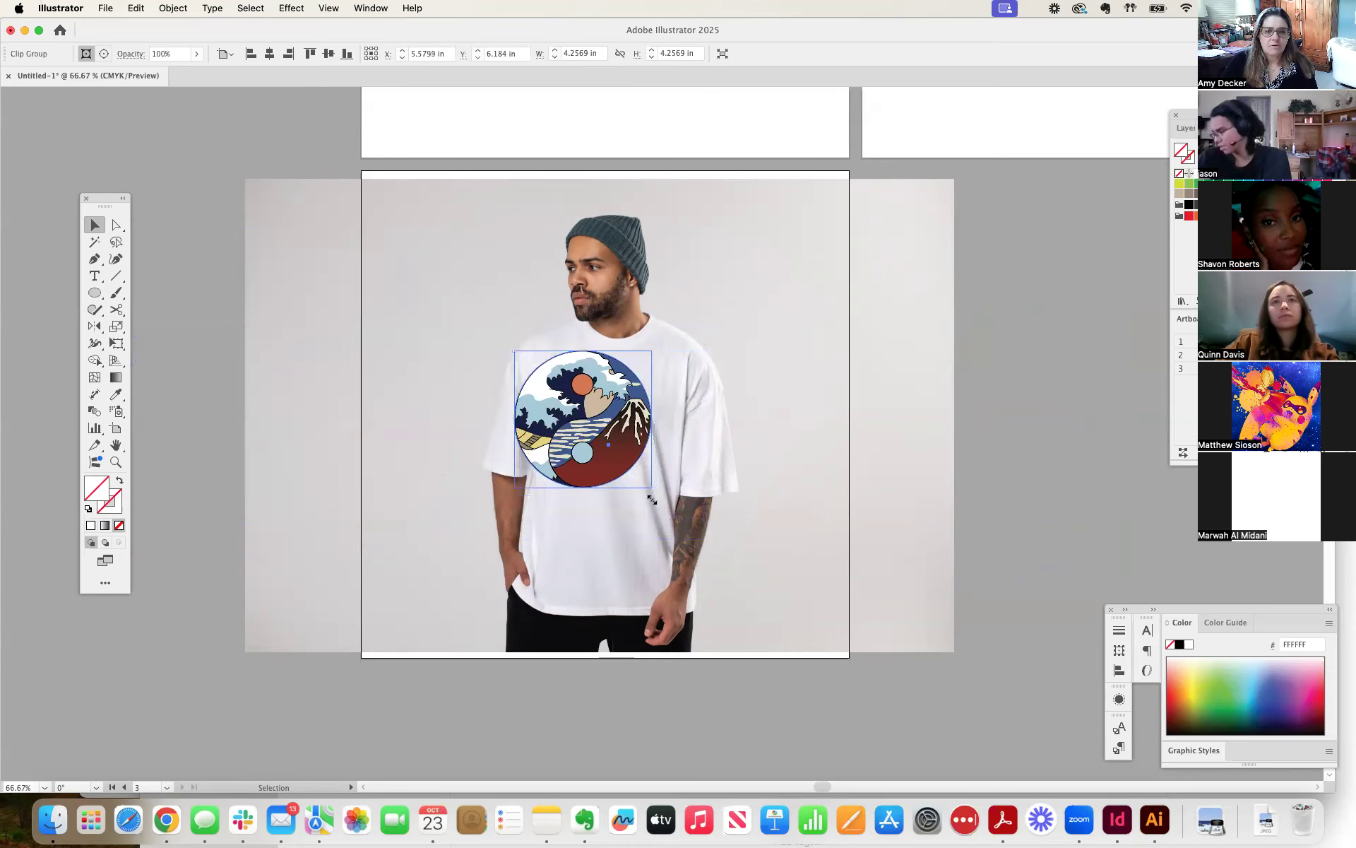
drag(584, 445, 603, 452)
drag(672, 498, 404, 429)
key(shift+super+a)
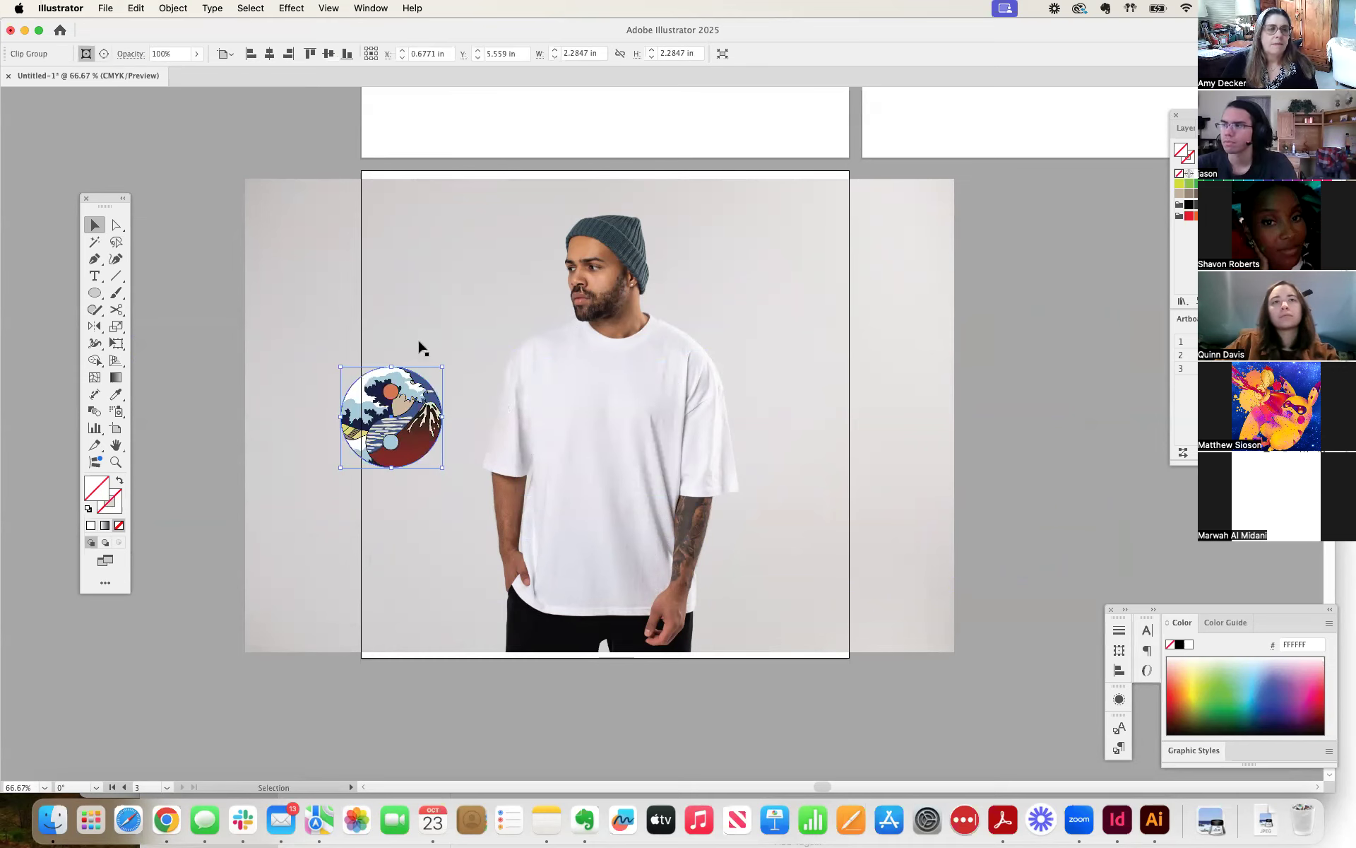
Try to create a mockup from the clipped circular design and the T-shirt photo.
click(601, 428)
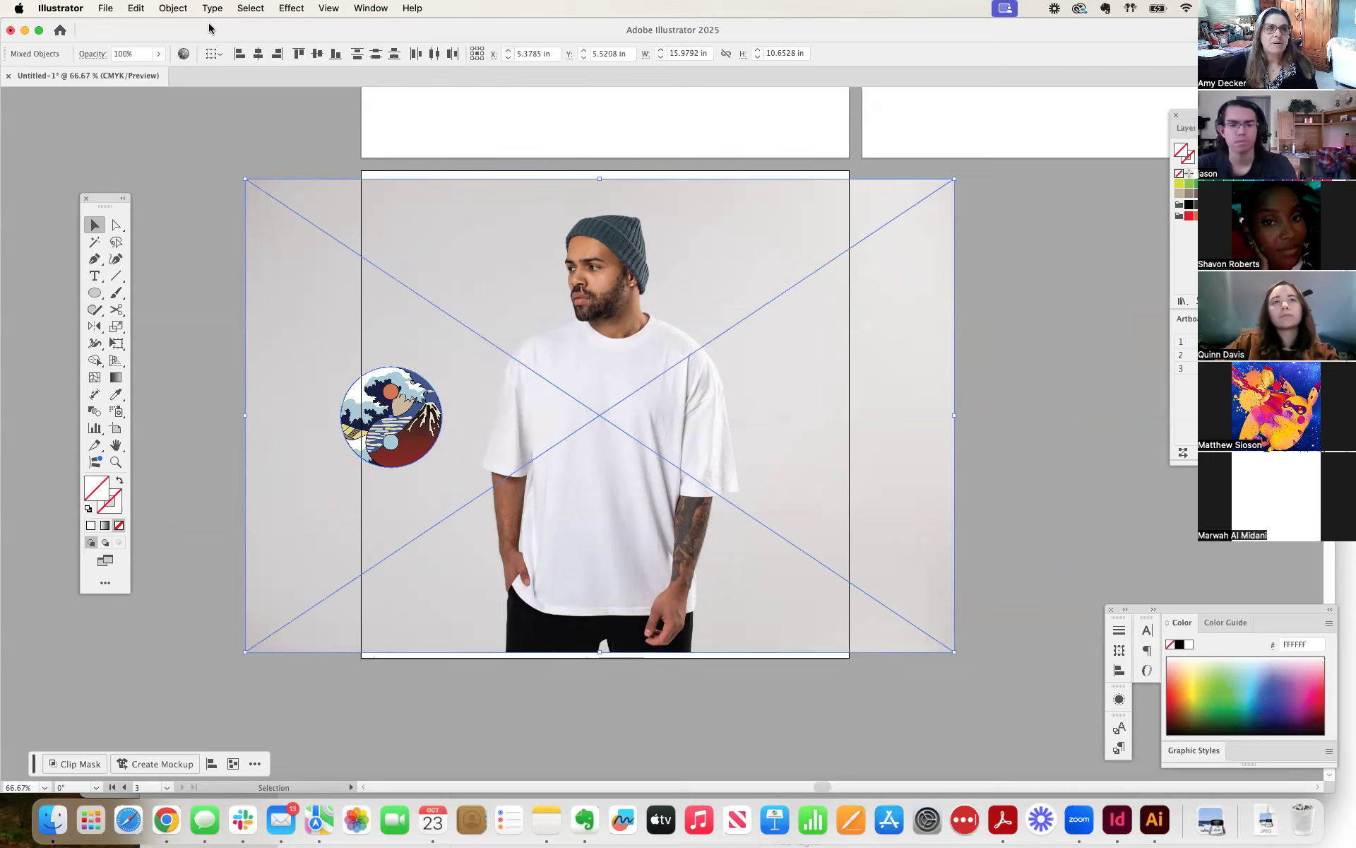
click(177, 8)
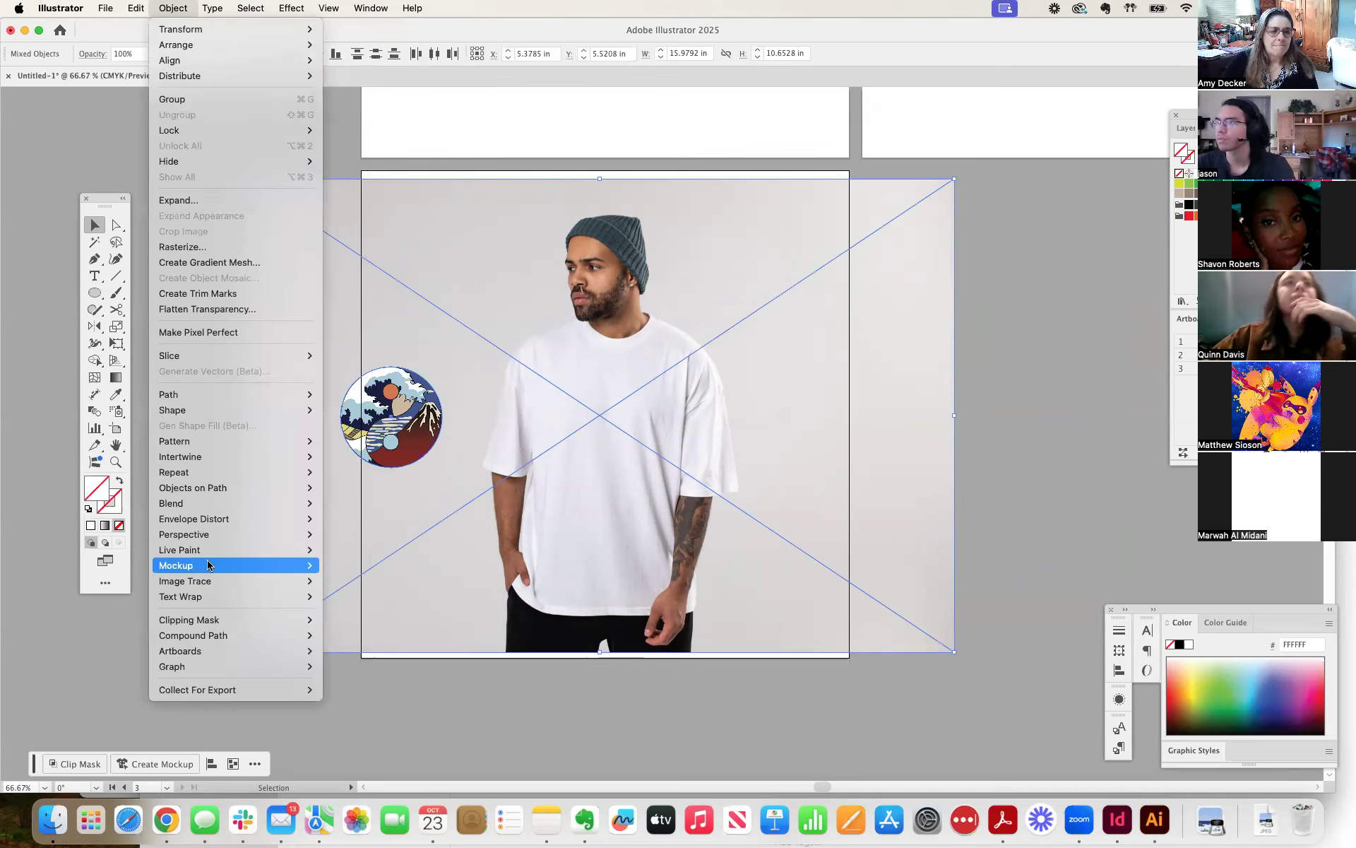
mouse_move(208, 565)
click(368, 570)
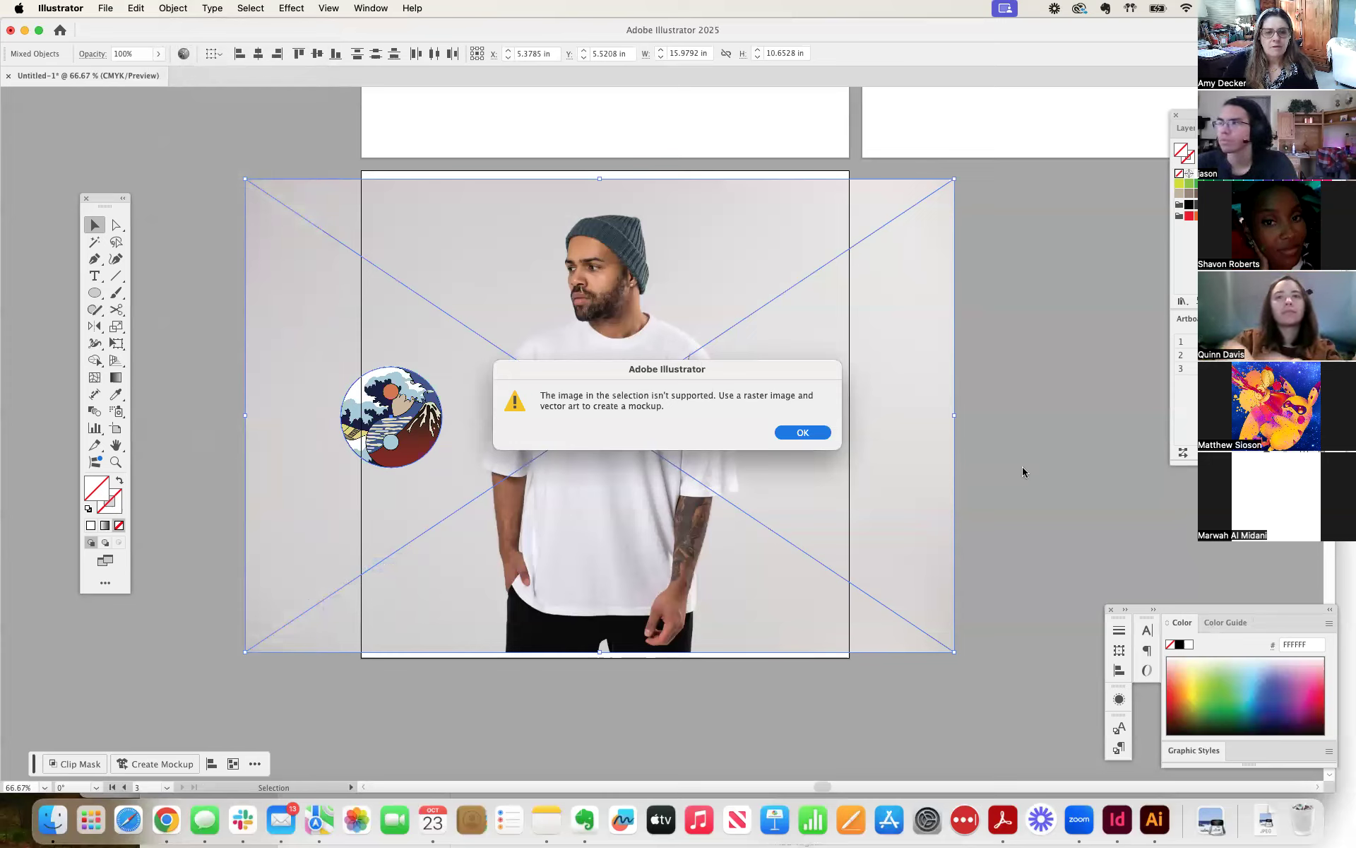
click(810, 437)
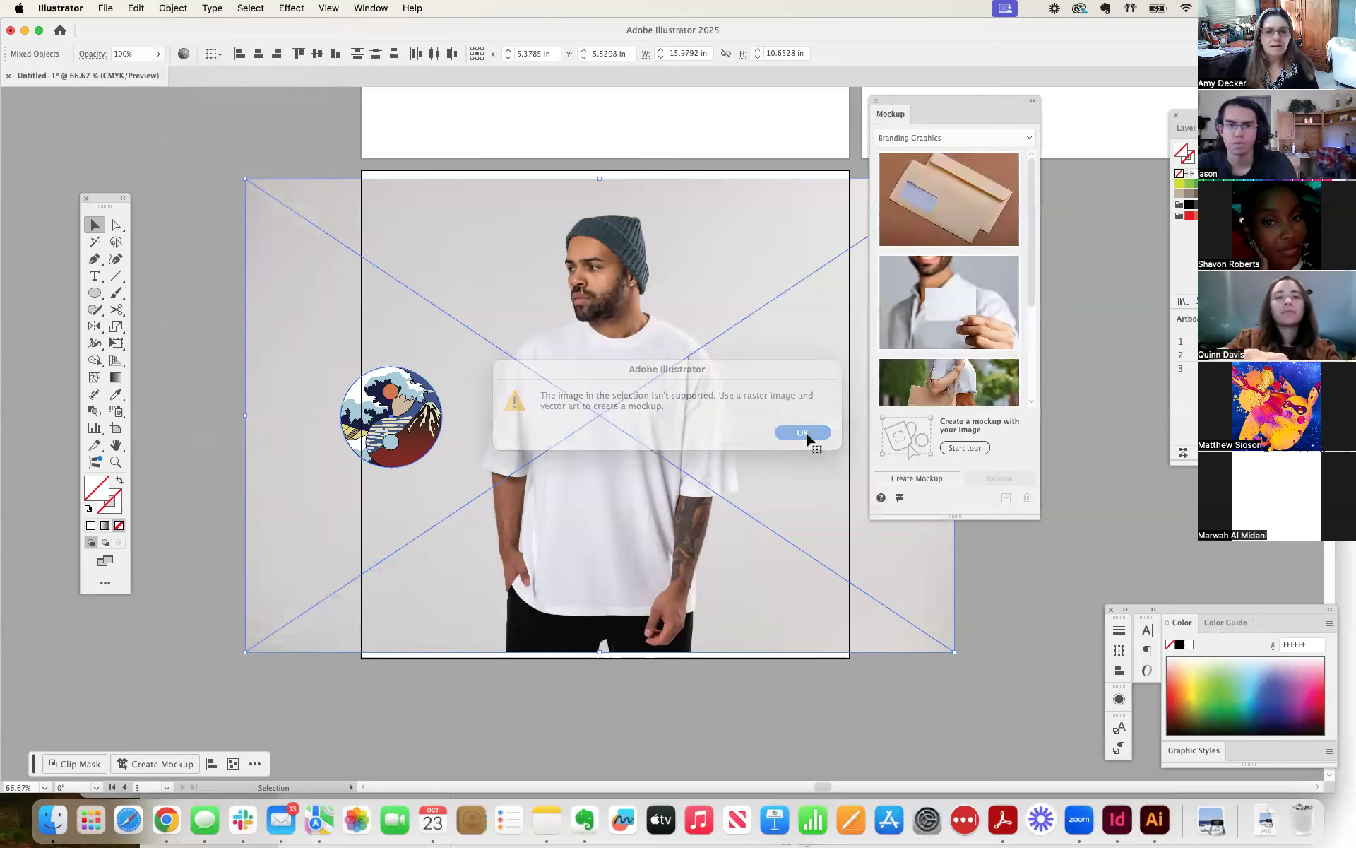
Delete the clipped circular design from beside the sleeve and nudge the T-shirt photo to about X 5.50 in, Y 5.45 in.
click(186, 255)
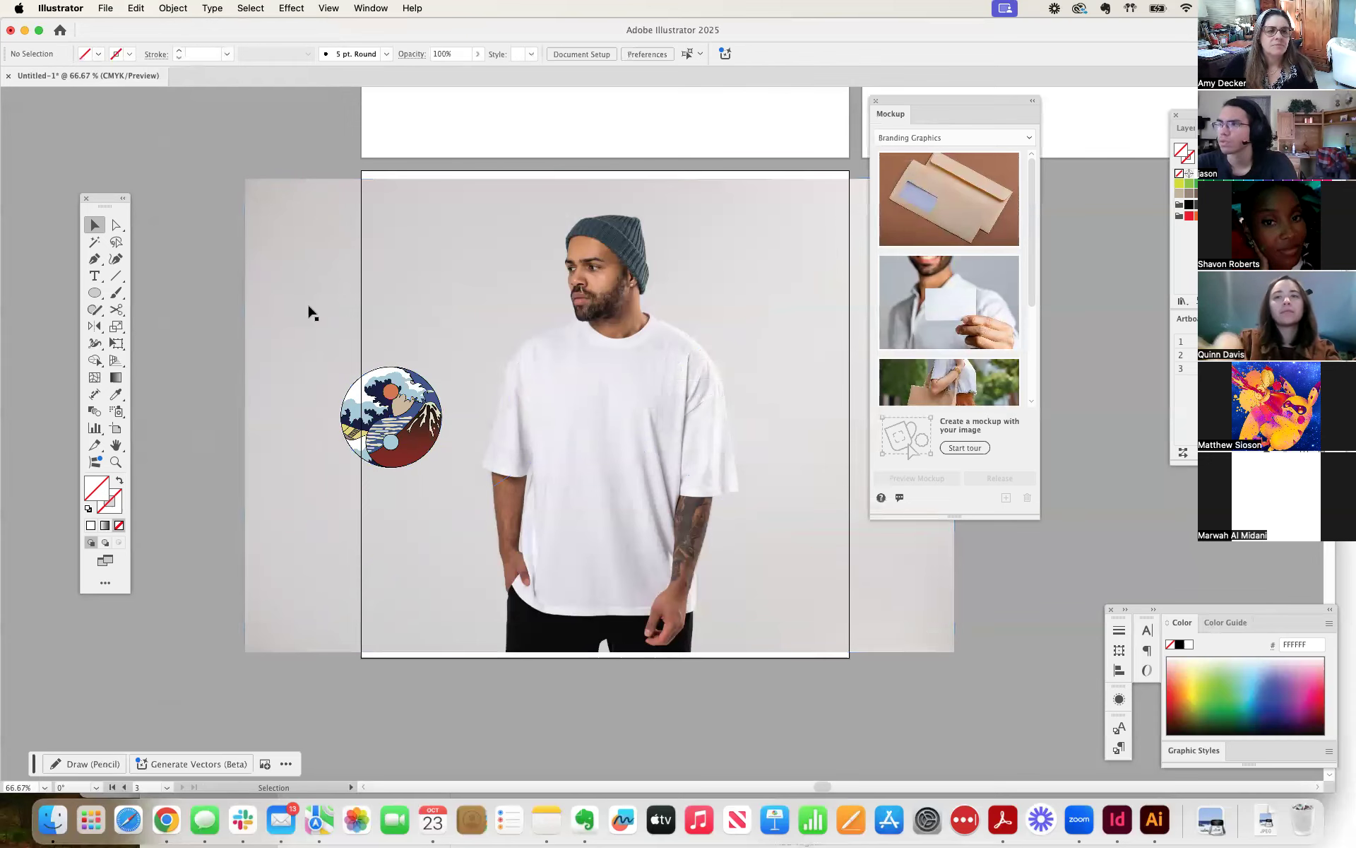
click(405, 433)
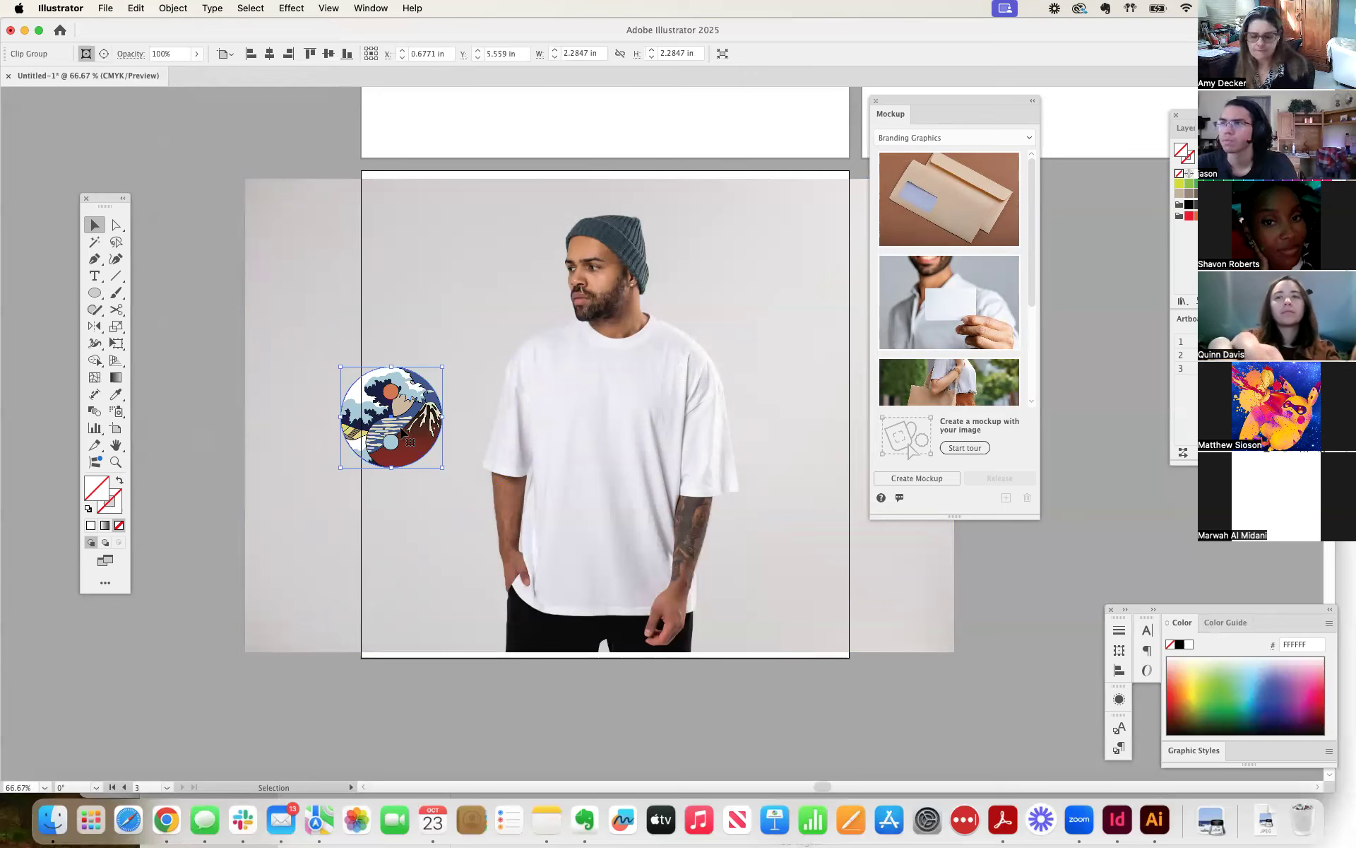
key(Delete)
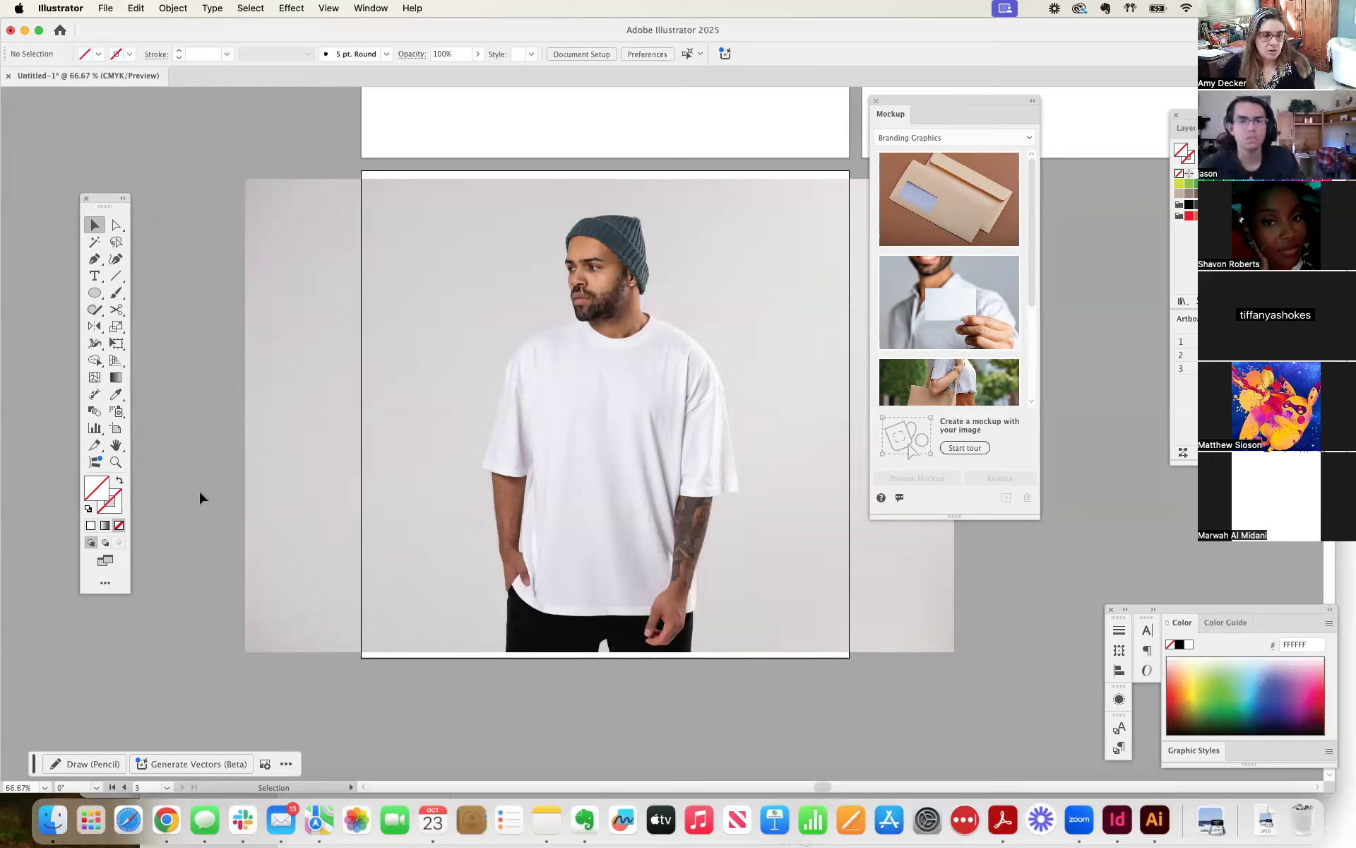
mouse_move(579, 432)
mouse_down()
mouse_move(594, 445)
mouse_move(583, 422)
mouse_up()
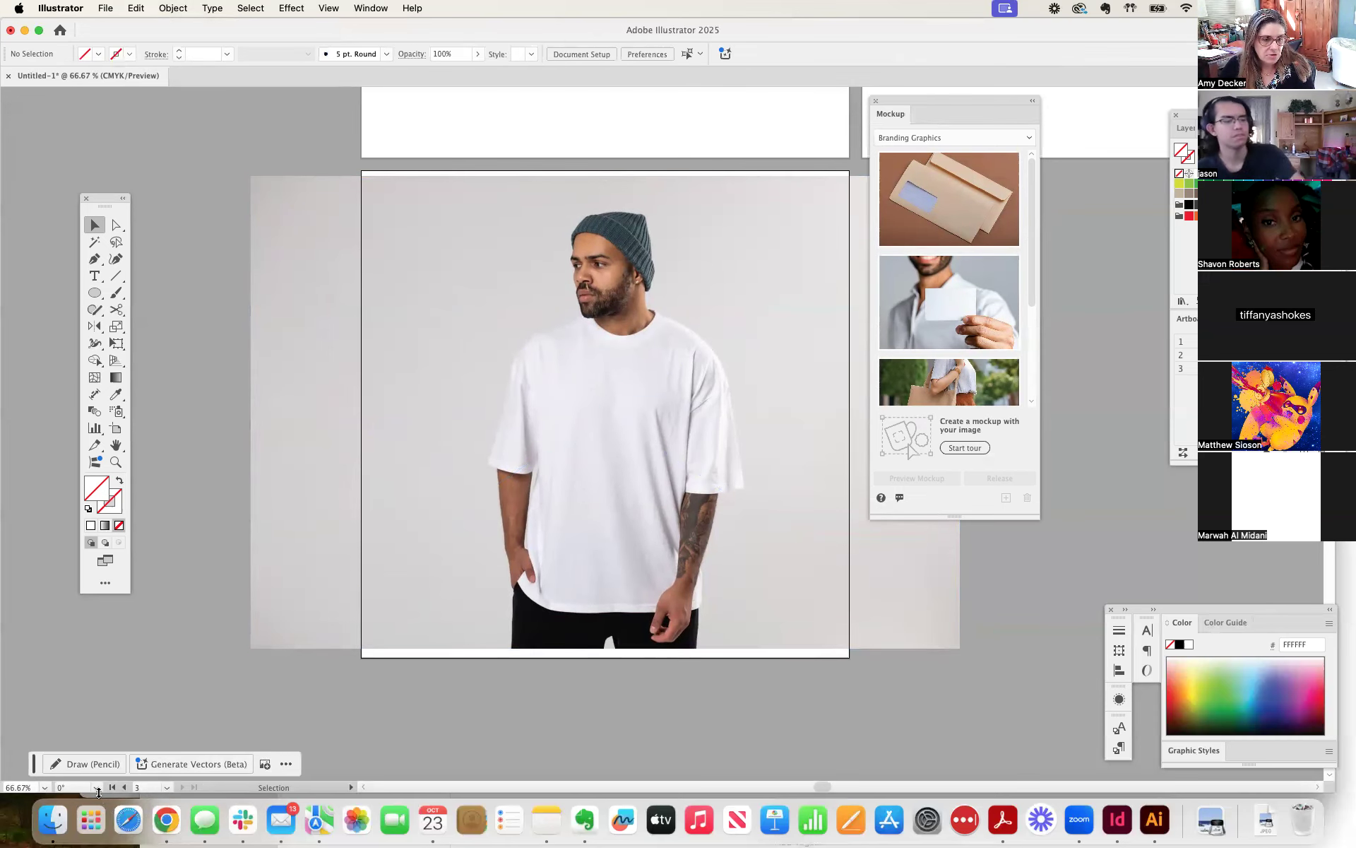
Switch to Finder, find the Dig_brand folder inside DIG Design on iCloud Drive, and open a_mark.ai in Illustrator.
click(60, 819)
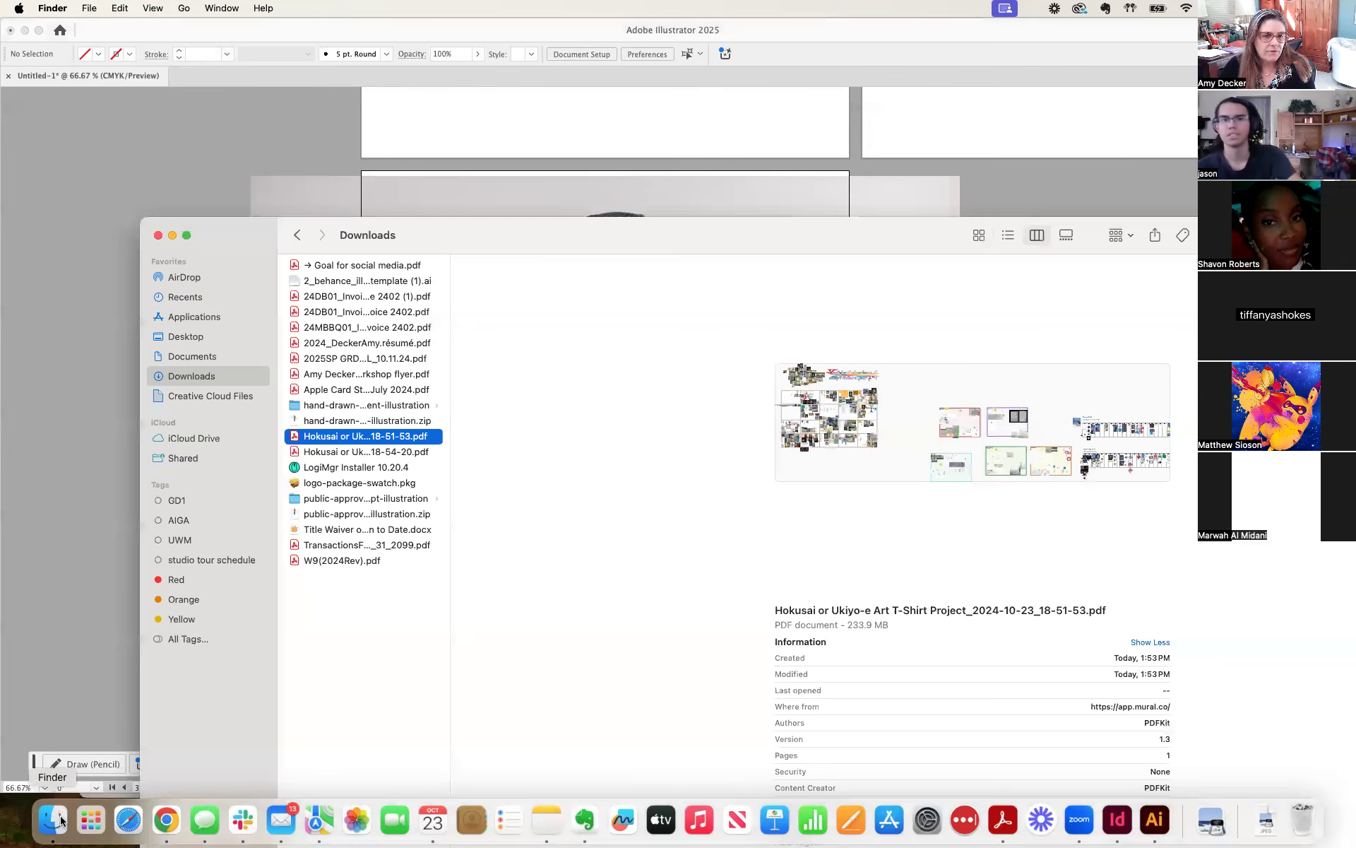
click(206, 359)
click(351, 360)
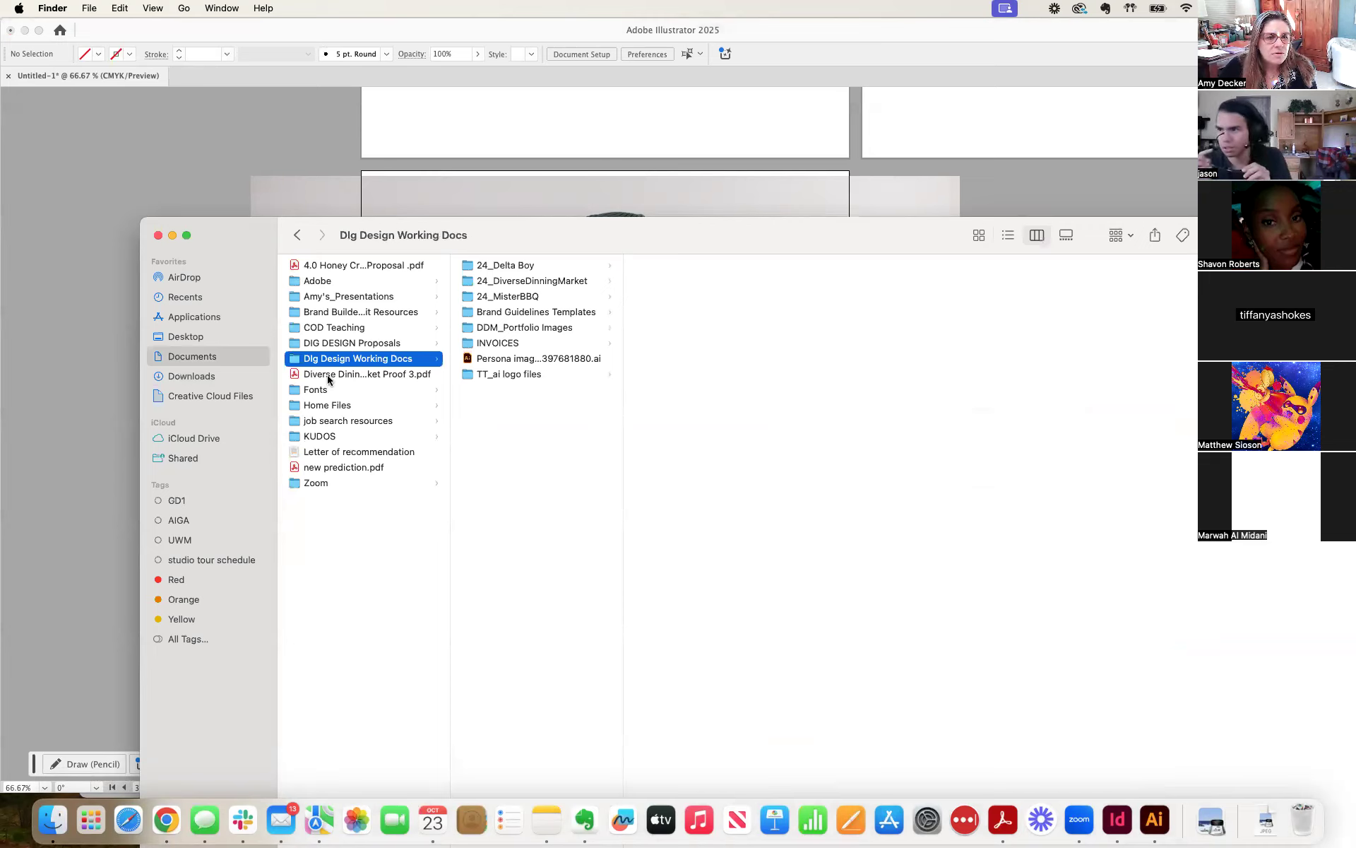
click(208, 439)
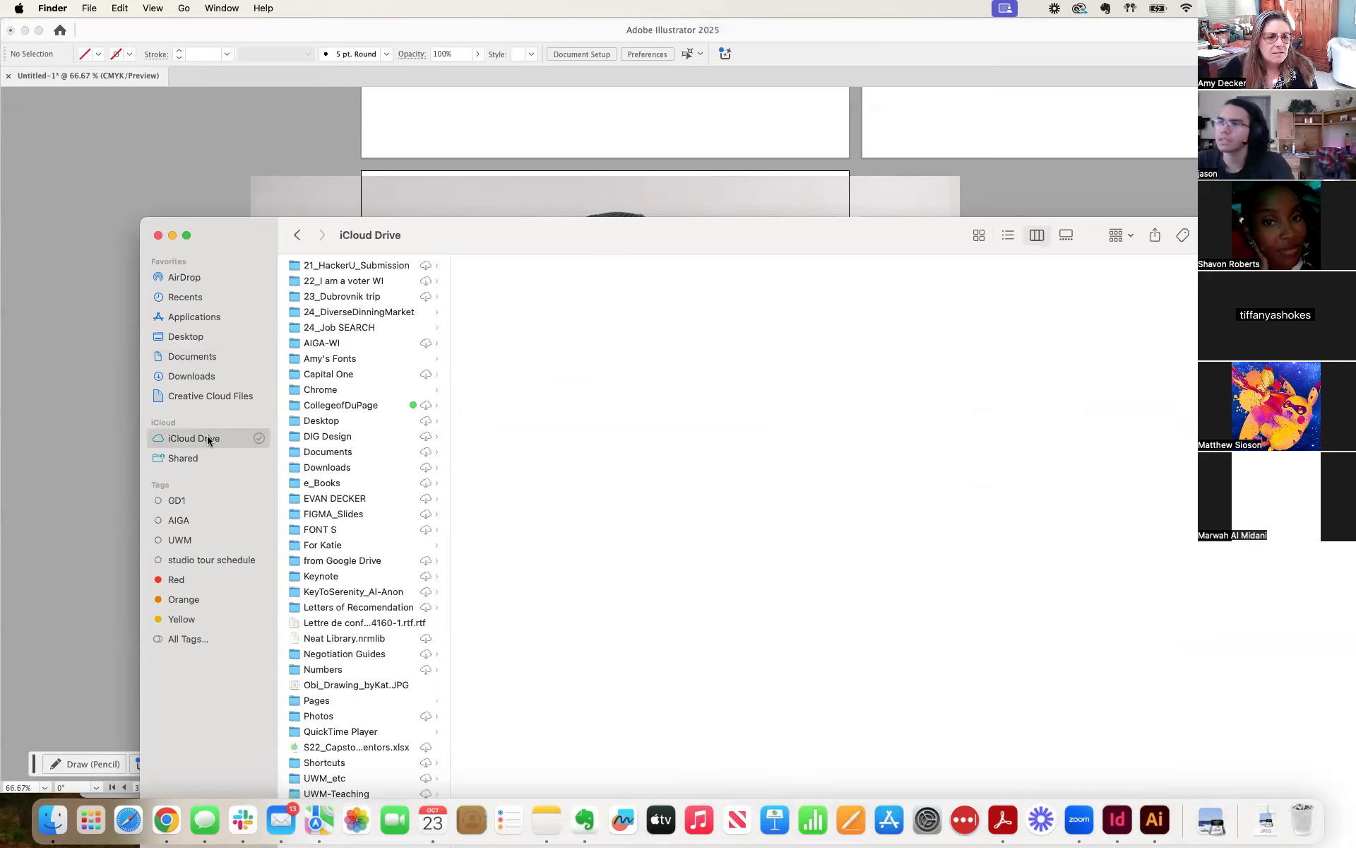
click(365, 437)
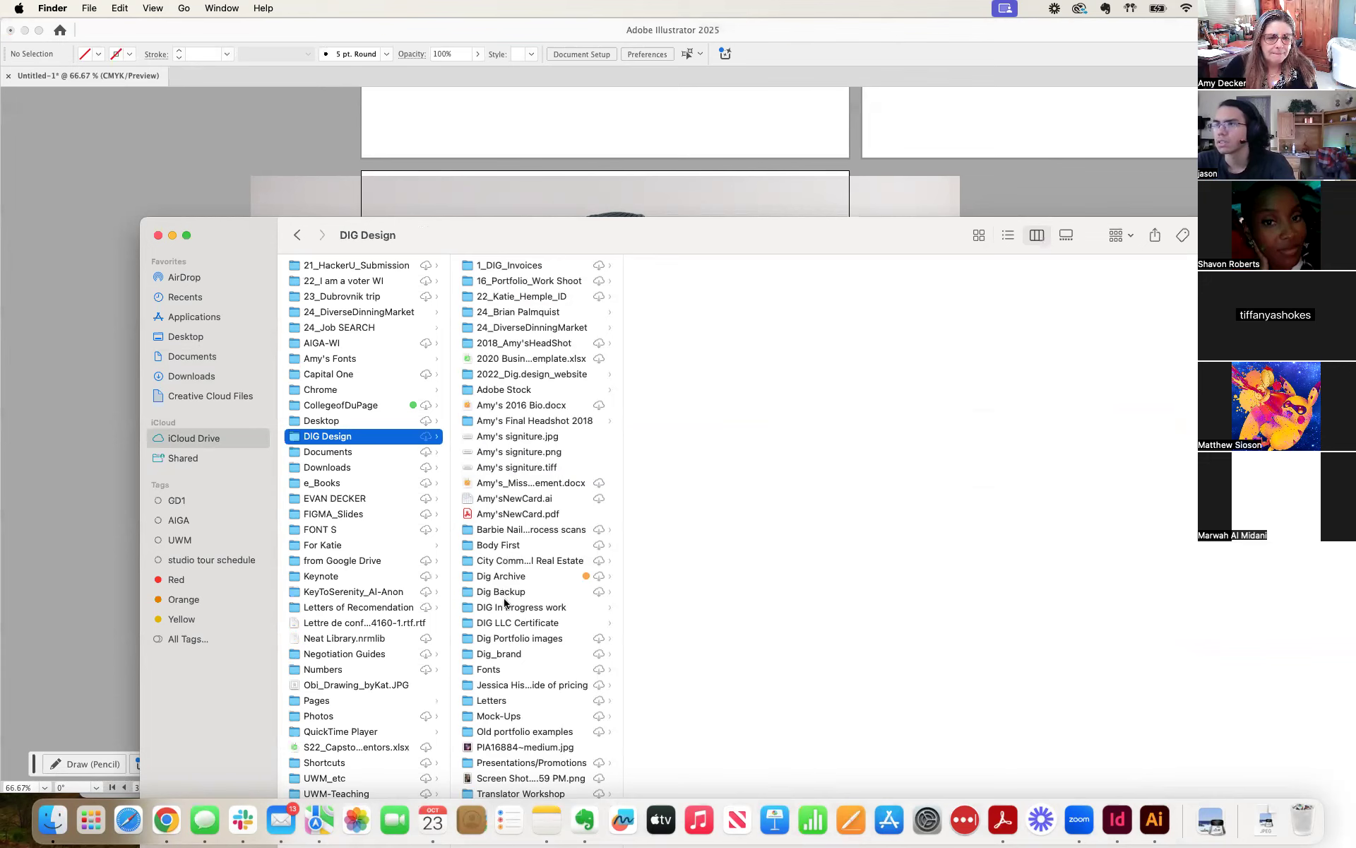
click(505, 653)
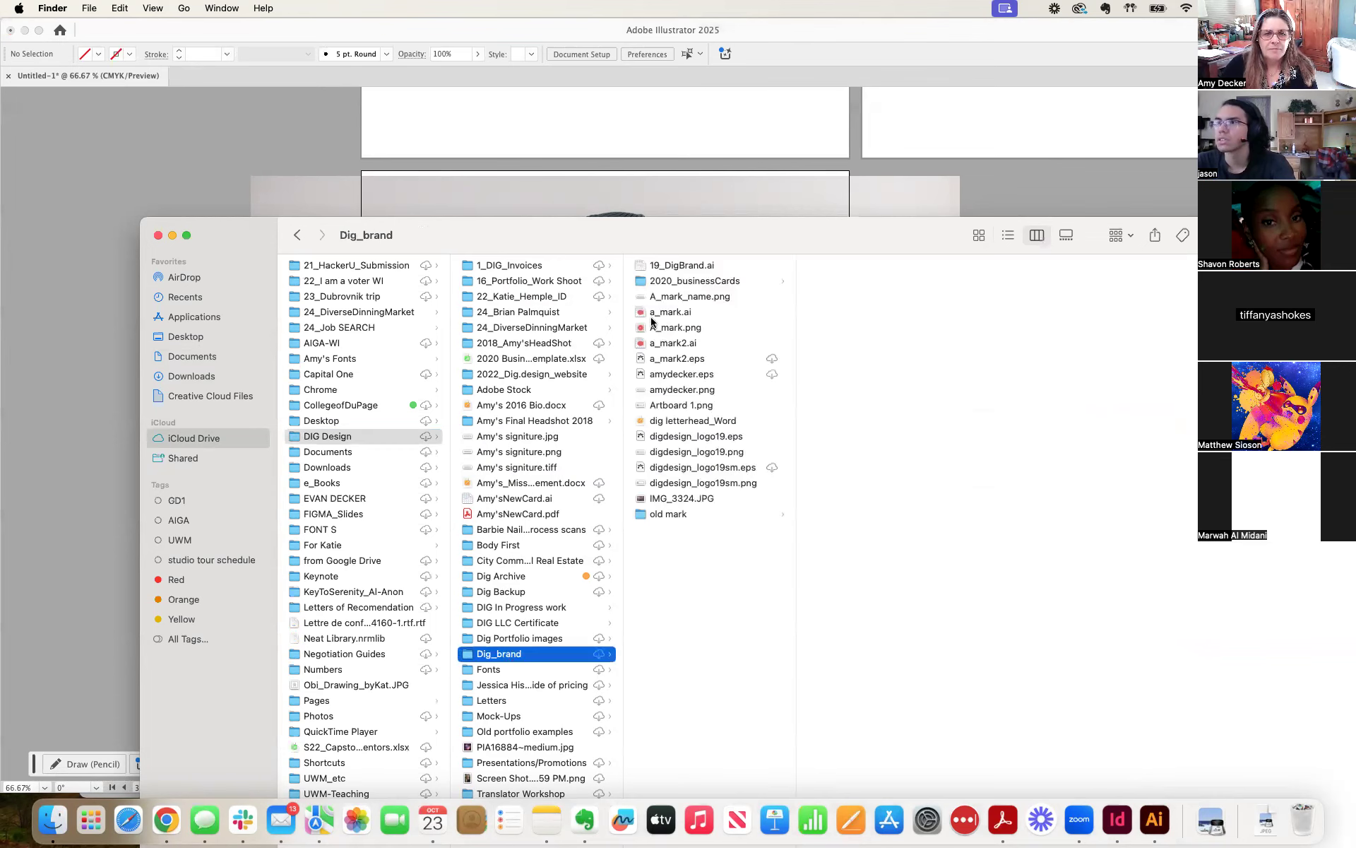
click(640, 316)
double_click(640, 316)
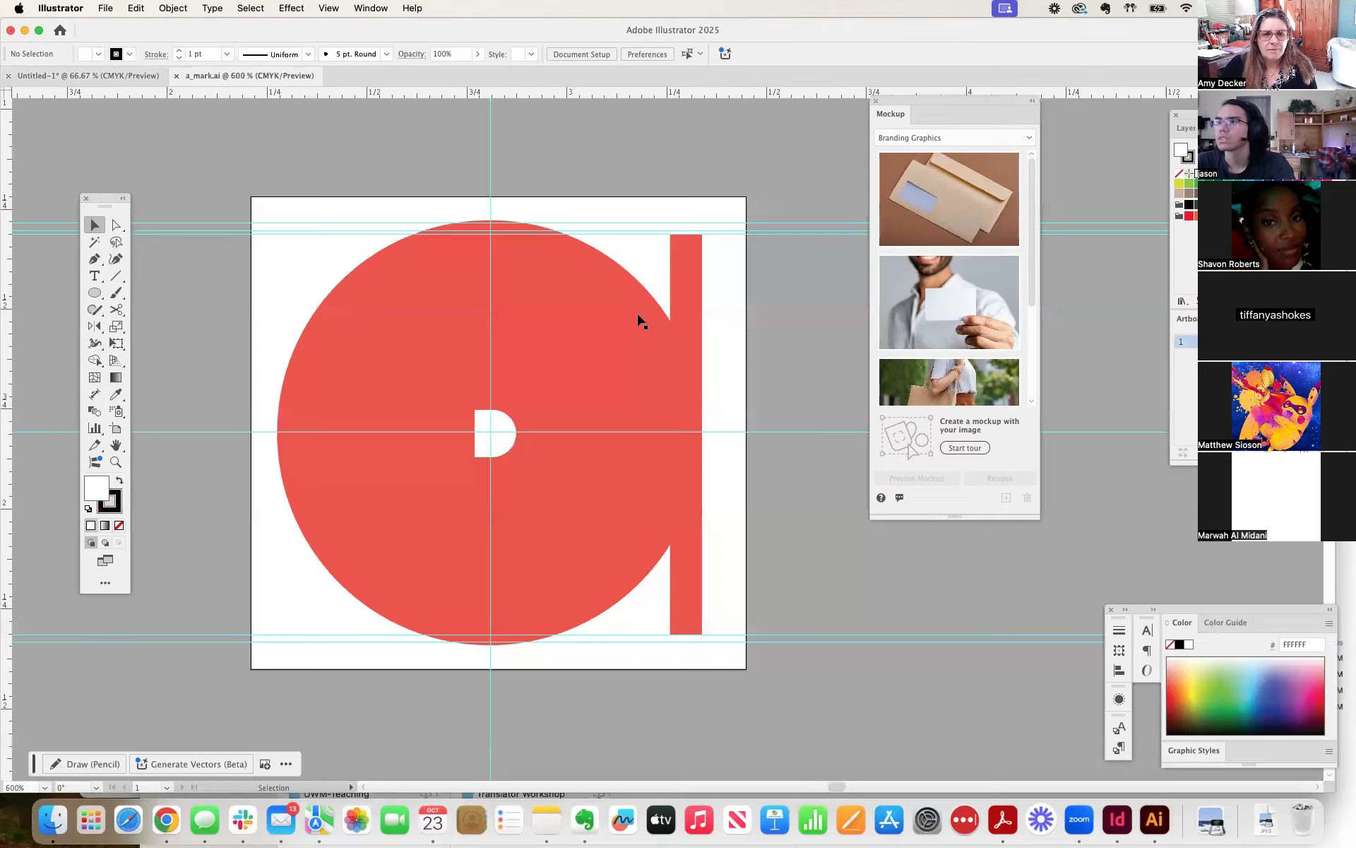
Copy the red vector mark from a_mark.ai and paste it onto the T-shirt photo in the Untitled-1 document.
key(super+a)
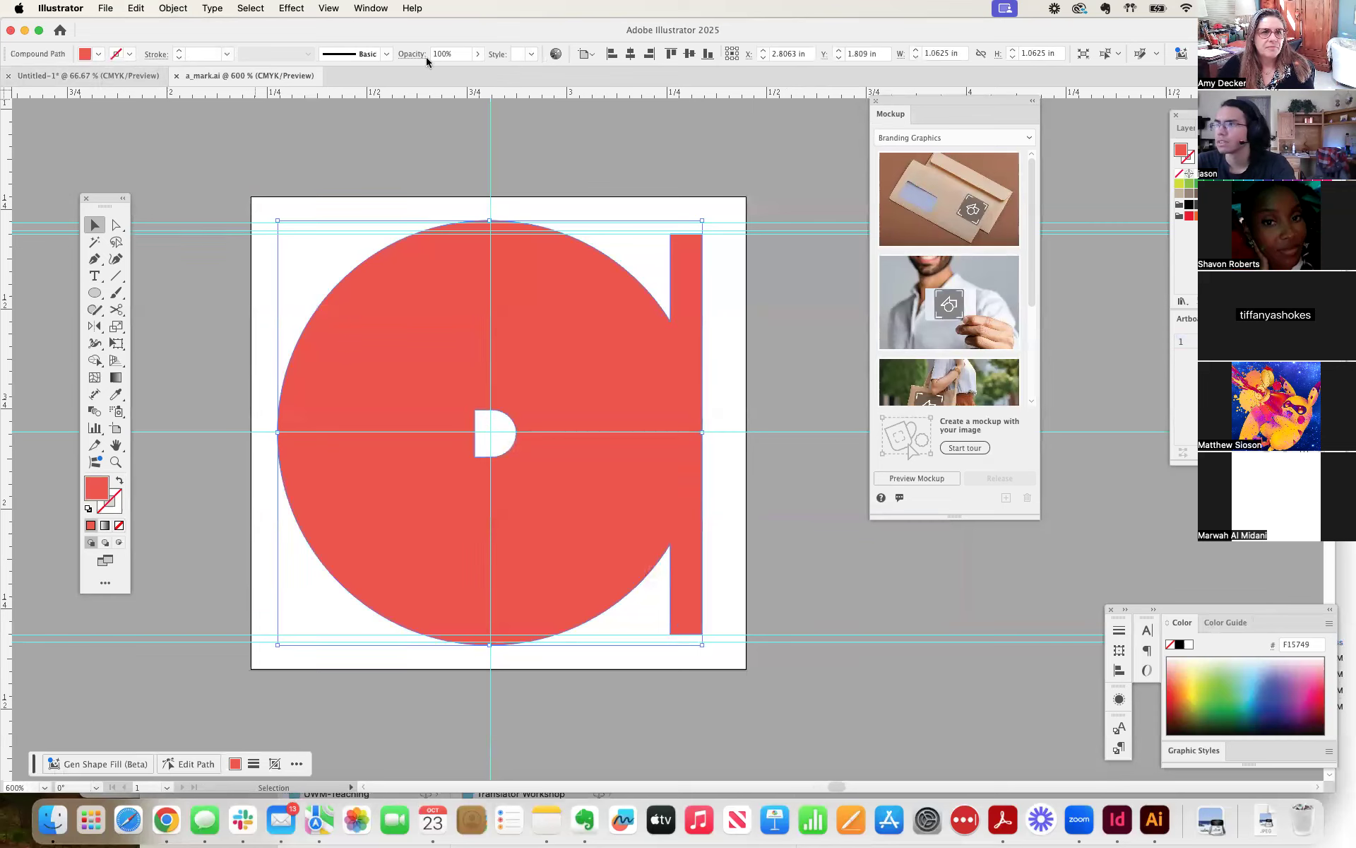
click(106, 76)
drag(940, 110, 942, 205)
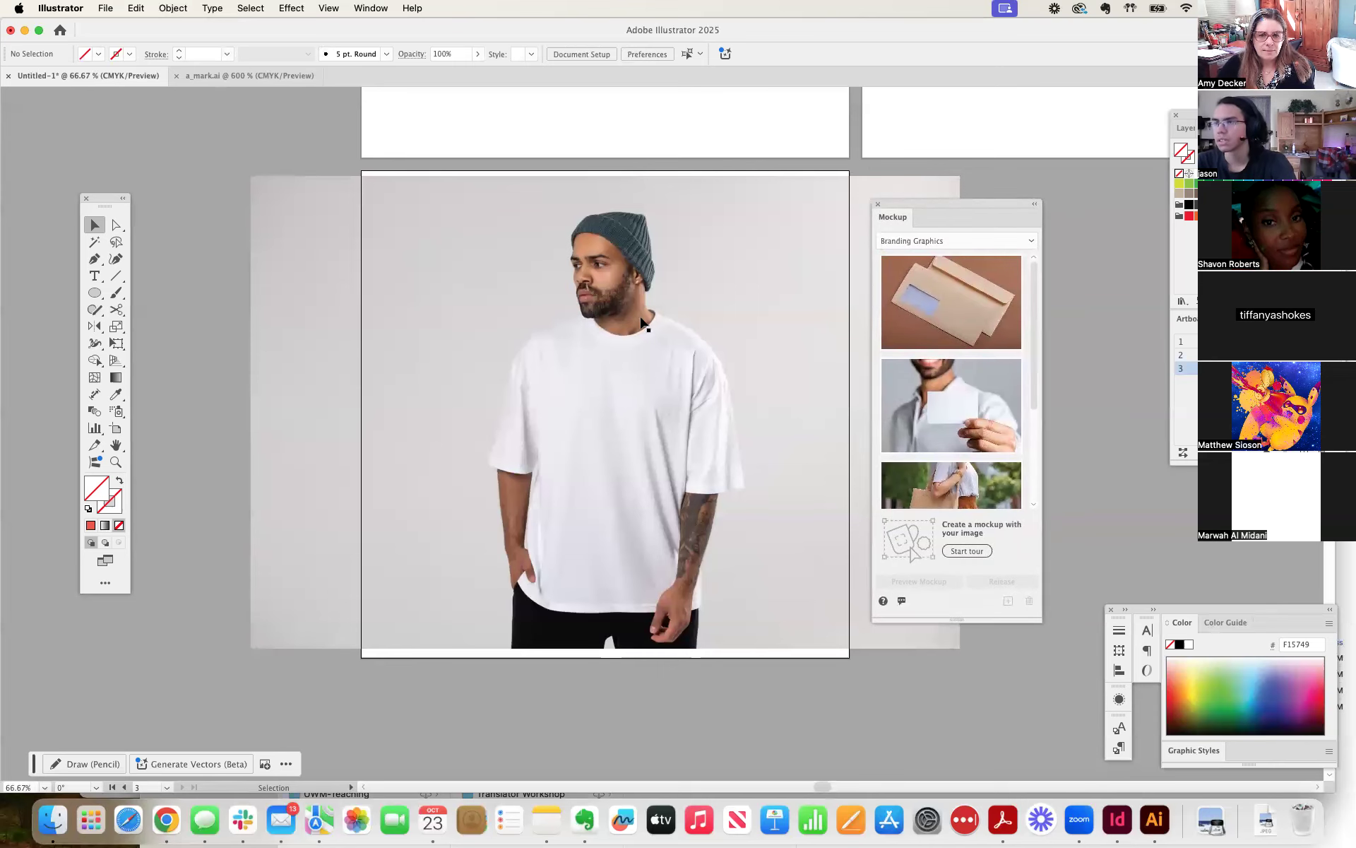
key(super+v)
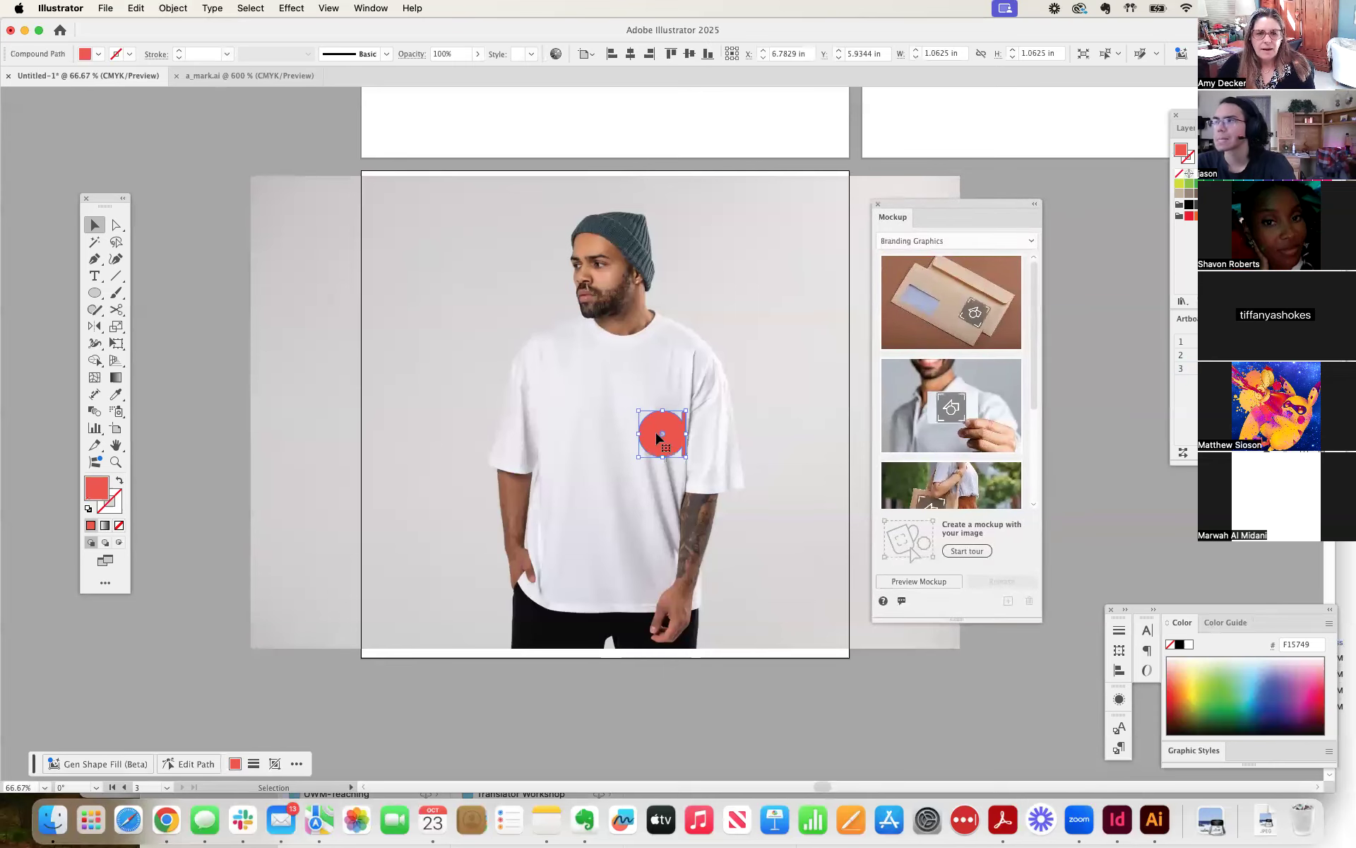
Enlarge the red mark proportionally to about 2.02 in wide on the centre of the chest and create a mockup with the photo.
drag(639, 458, 594, 467)
drag(655, 364, 630, 389)
drag(602, 465, 622, 448)
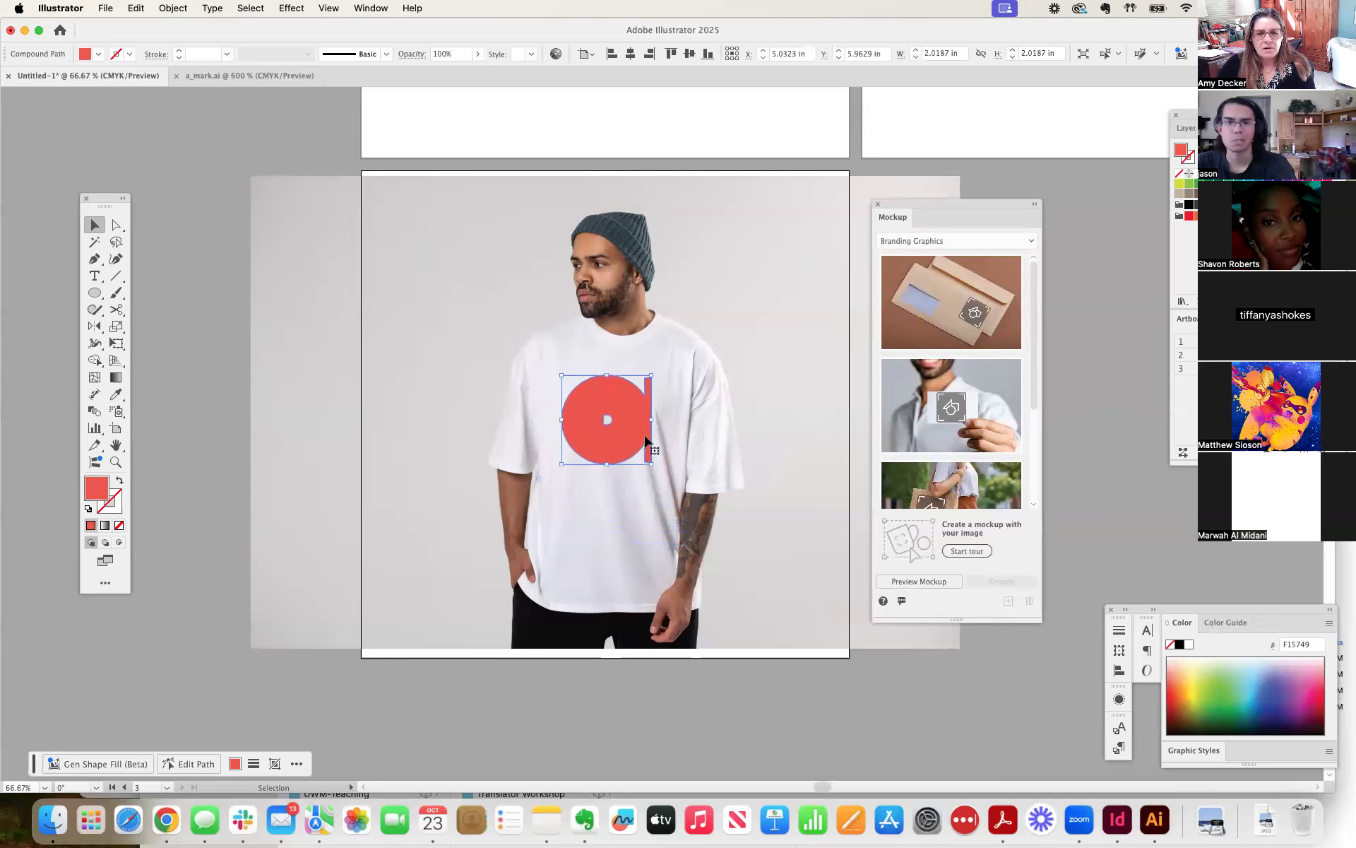
shift+click(773, 363)
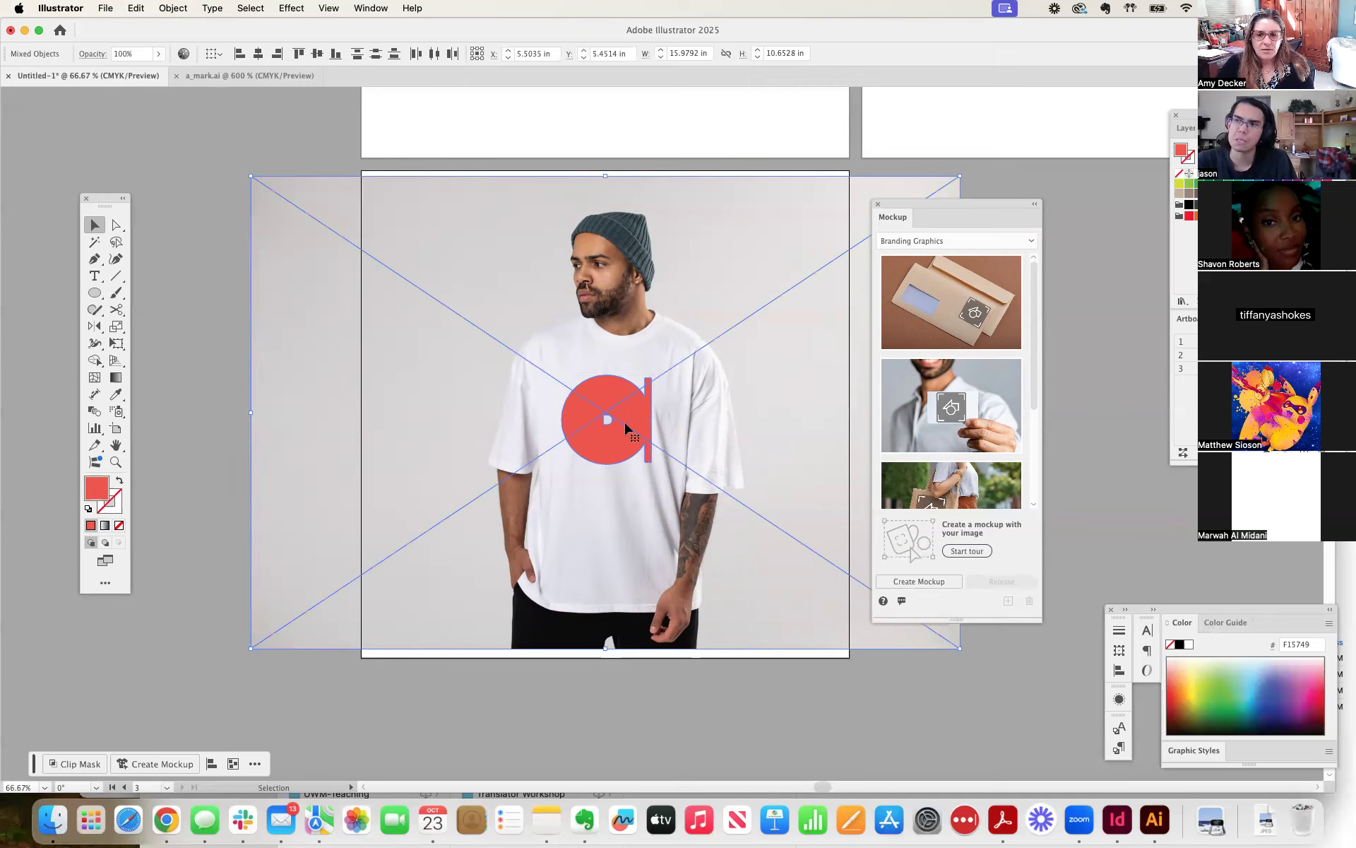
click(922, 581)
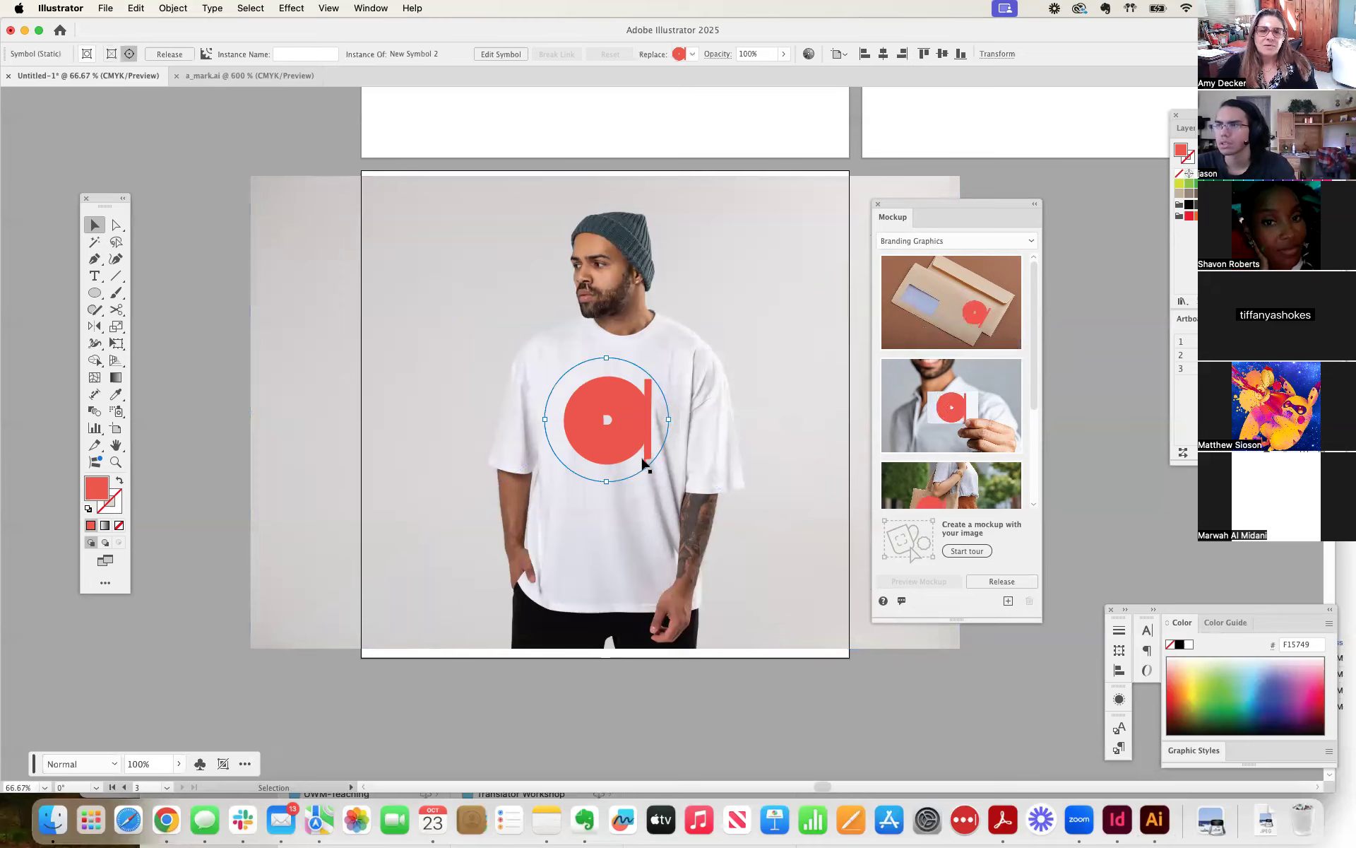
Reposition the red mark within the mockup so it sits naturally on the shirt's chest, and adjust its size.
mouse_move(613, 435)
mouse_down()
mouse_move(528, 434)
mouse_move(553, 419)
mouse_move(616, 437)
mouse_up()
key(super+plus)
key(super+plus)
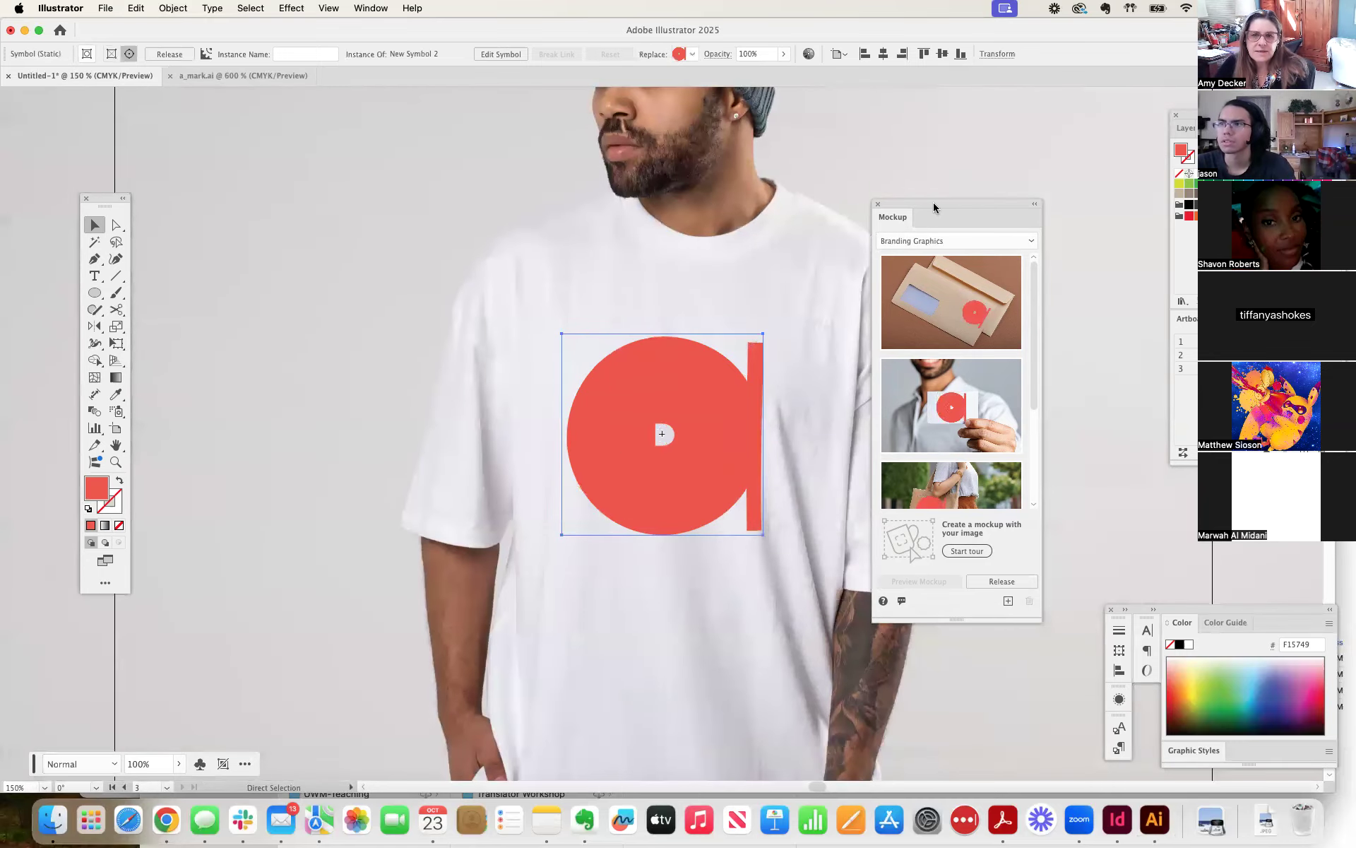
drag(931, 205, 1135, 200)
mouse_move(651, 460)
mouse_down()
mouse_move(542, 464)
mouse_move(963, 488)
mouse_move(808, 456)
mouse_move(707, 337)
mouse_move(599, 291)
mouse_move(539, 375)
mouse_move(626, 632)
mouse_move(644, 477)
mouse_up()
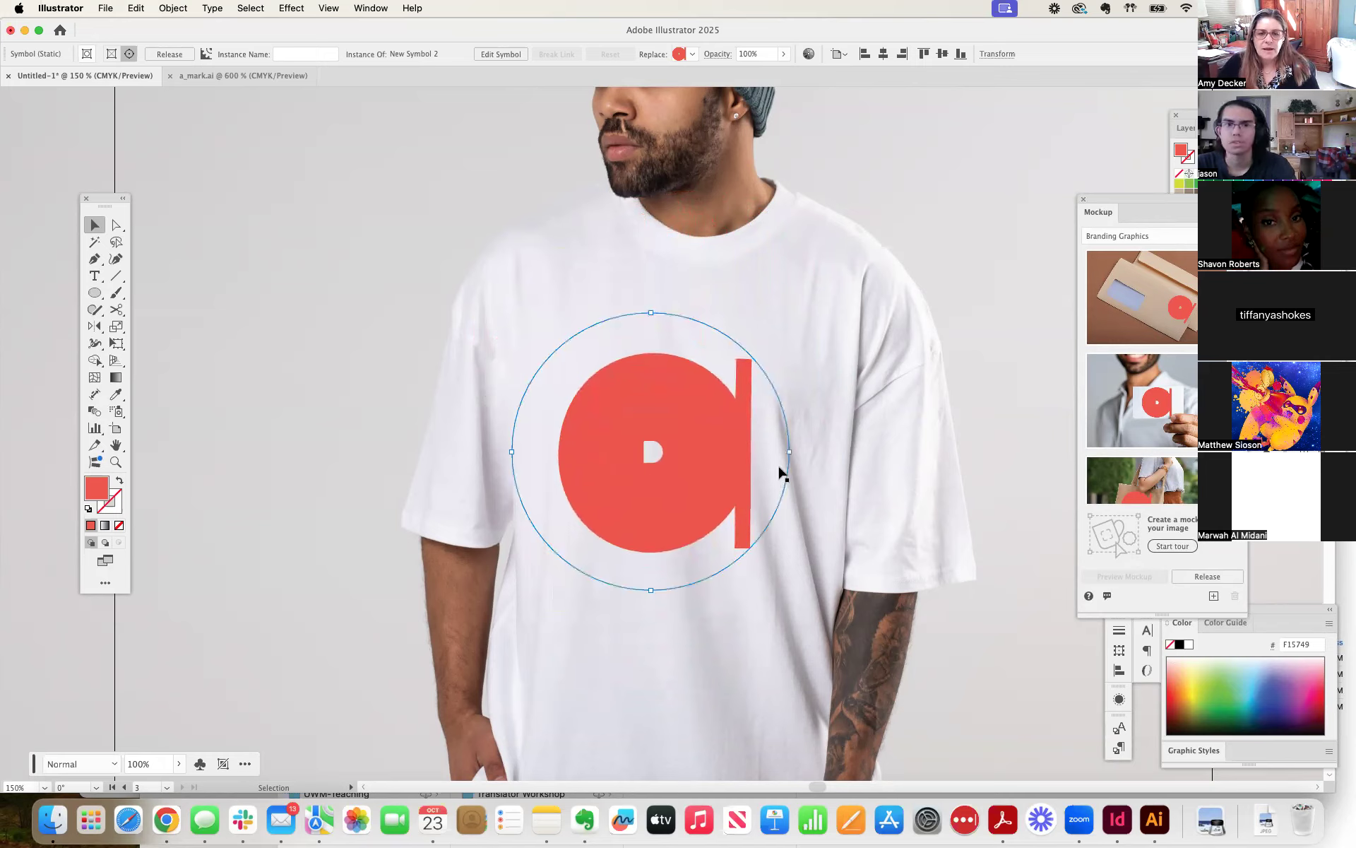
mouse_move(792, 451)
mouse_down()
mouse_move(772, 502)
mouse_move(733, 532)
mouse_move(789, 455)
mouse_move(714, 327)
mouse_move(645, 324)
mouse_move(591, 351)
mouse_move(558, 431)
mouse_move(597, 368)
mouse_move(777, 460)
mouse_move(769, 484)
mouse_move(766, 445)
mouse_move(760, 457)
mouse_up()
drag(671, 452, 672, 449)
Rotate the mark slightly clockwise on the shirt, enlarge it a little, nudge it up the chest, and deselect the mockup.
mouse_move(664, 300)
mouse_down()
mouse_move(696, 281)
mouse_move(760, 282)
mouse_move(727, 303)
mouse_move(733, 272)
mouse_move(727, 282)
mouse_up()
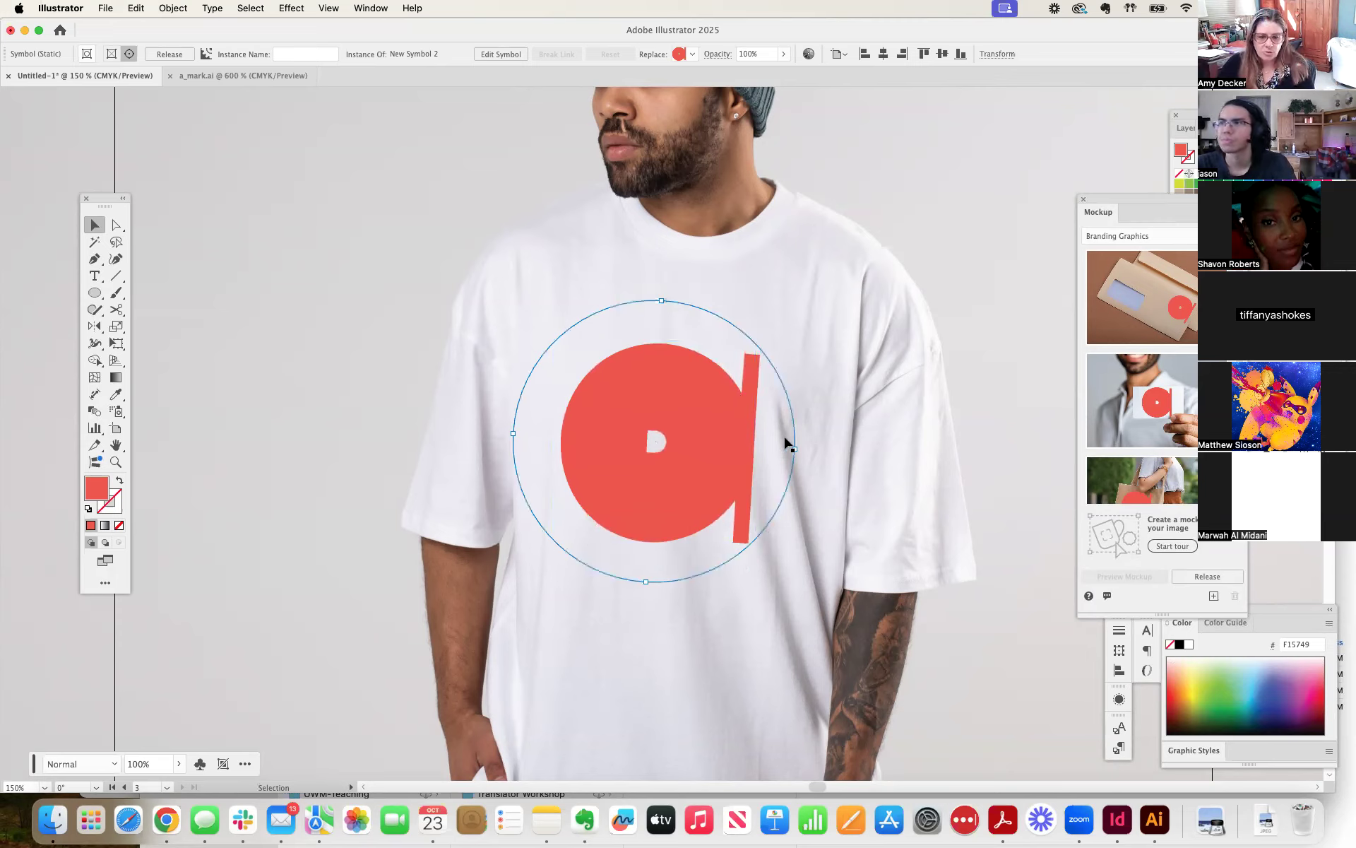
mouse_move(795, 450)
mouse_down()
mouse_move(886, 431)
mouse_move(803, 459)
mouse_up()
mouse_move(720, 463)
mouse_down()
mouse_move(748, 463)
mouse_move(728, 461)
mouse_up()
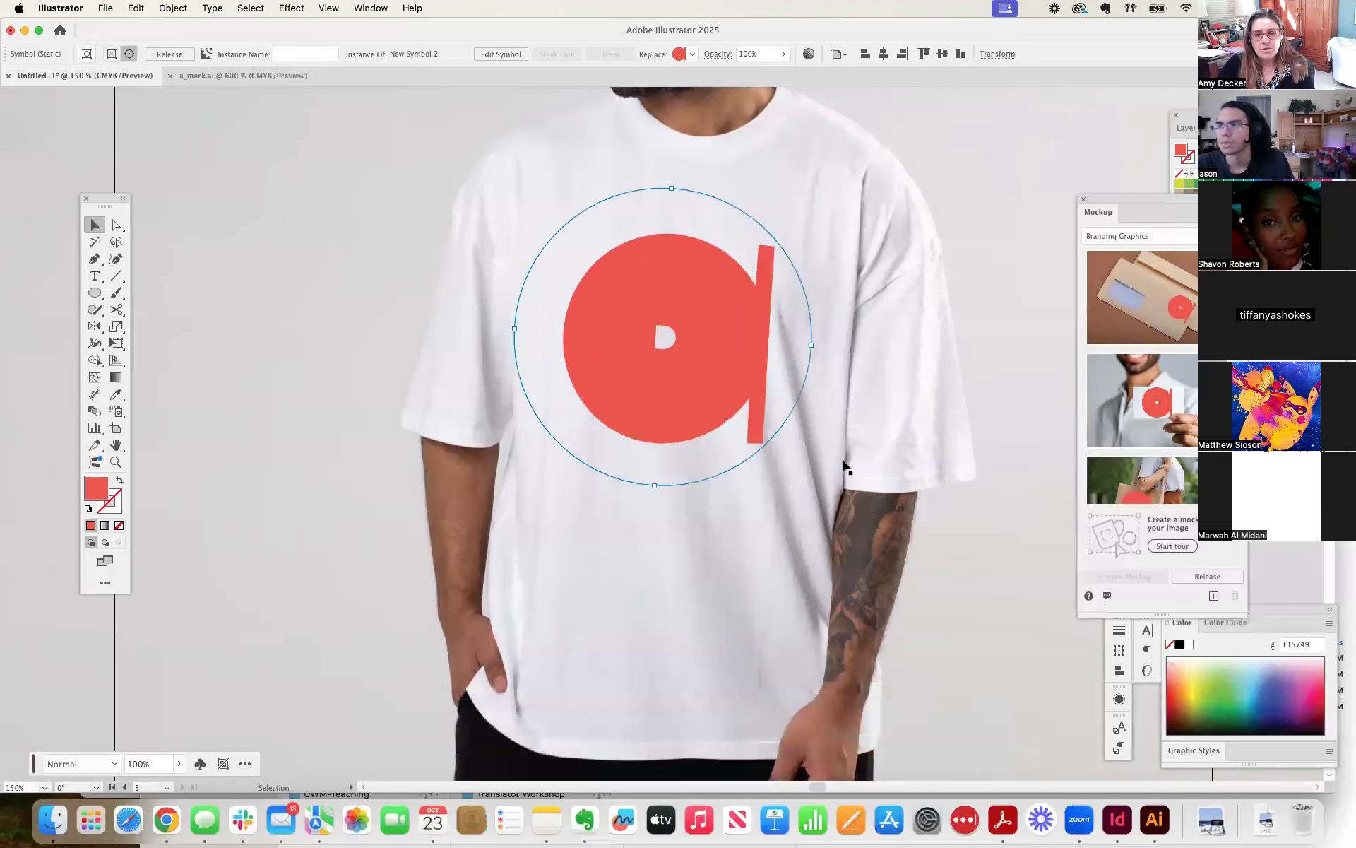
key(super+minus)
key(super+minus)
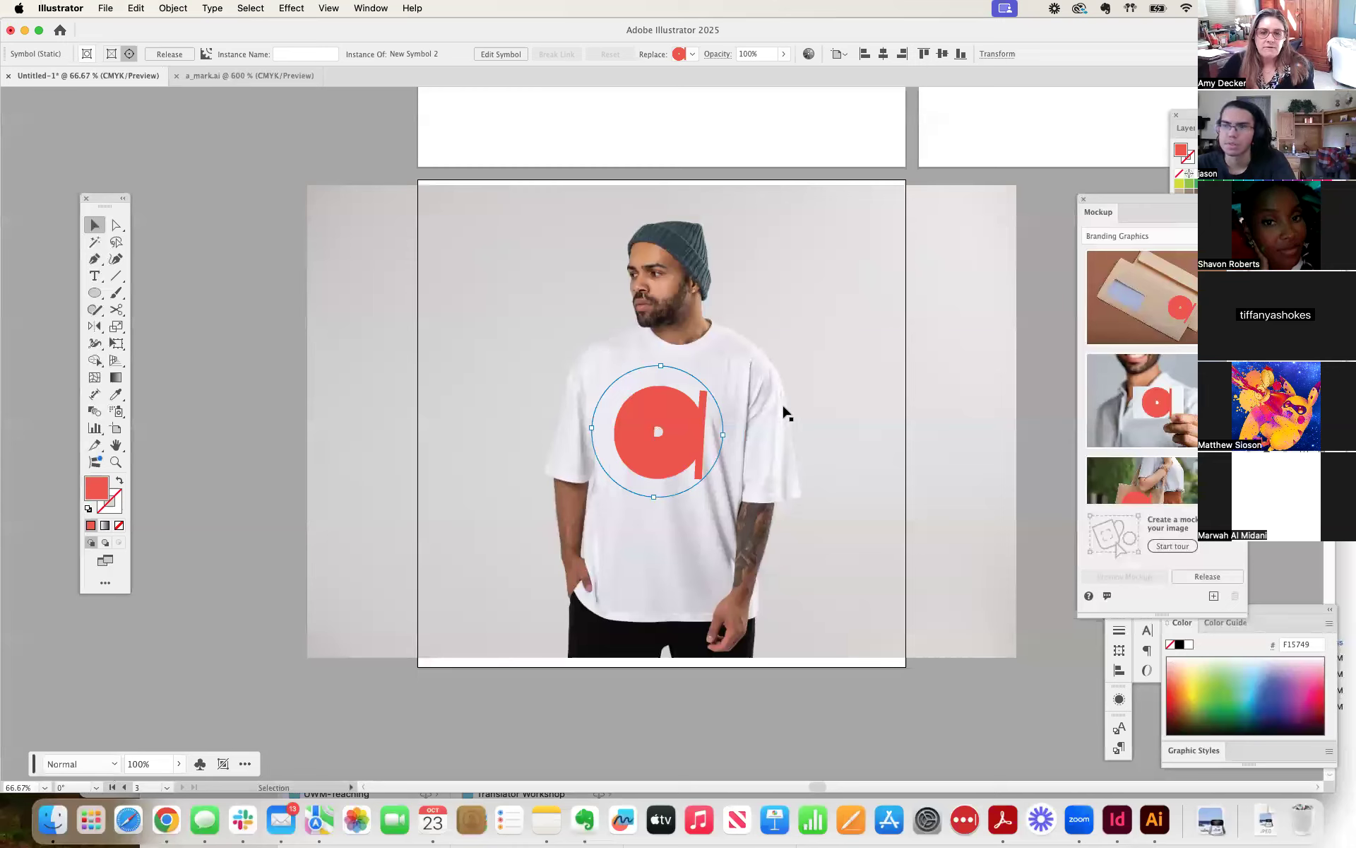
drag(687, 408, 690, 401)
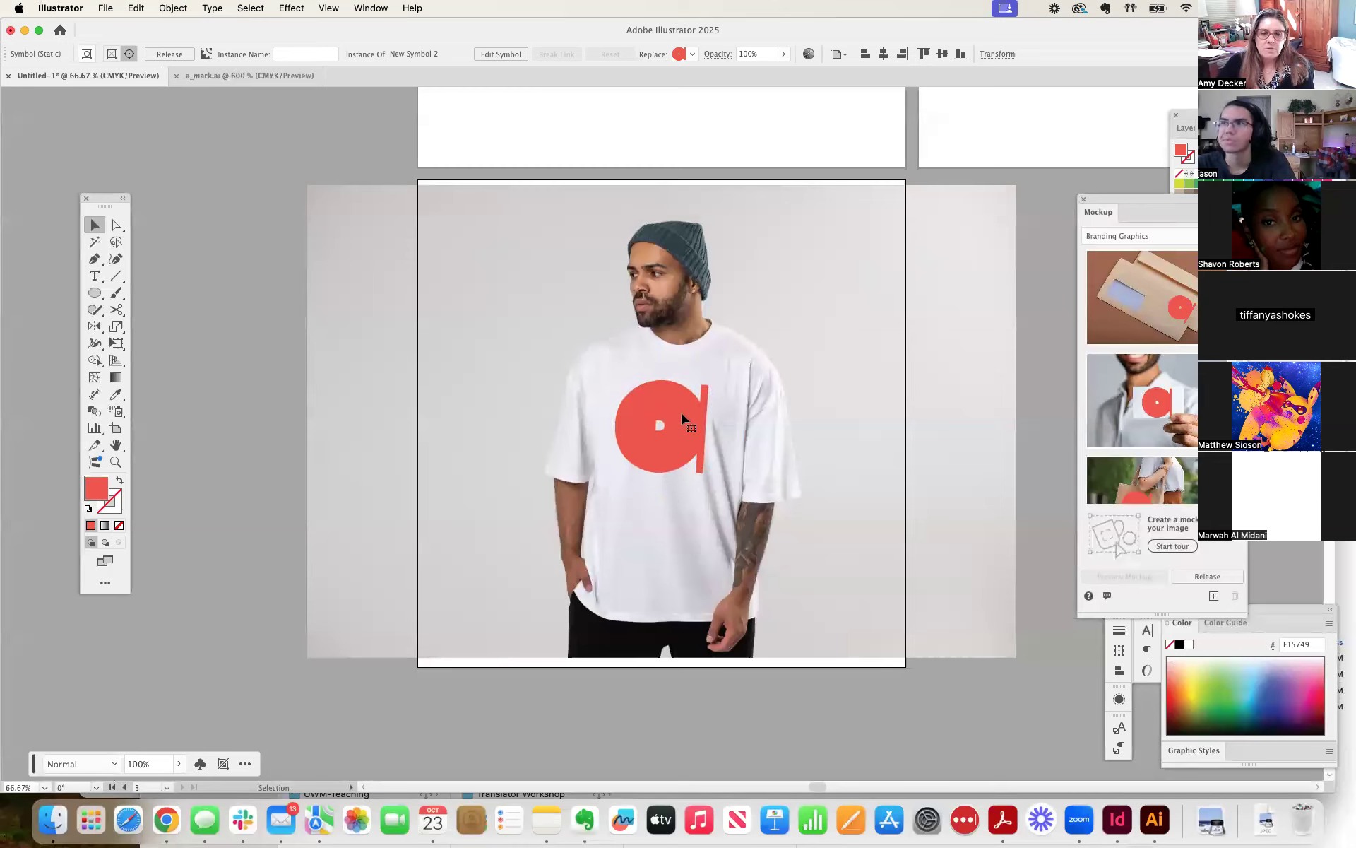
click(887, 410)
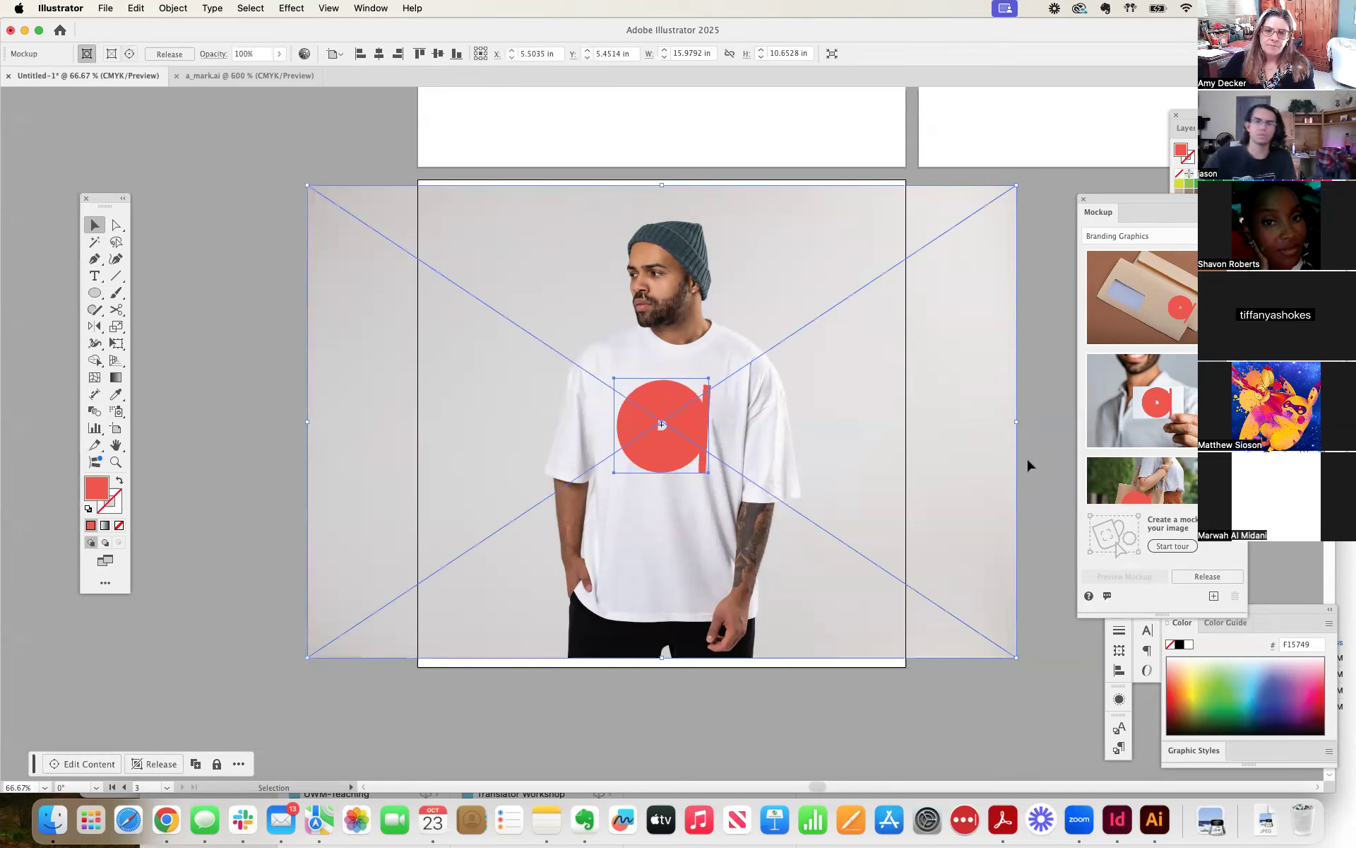
click(1028, 461)
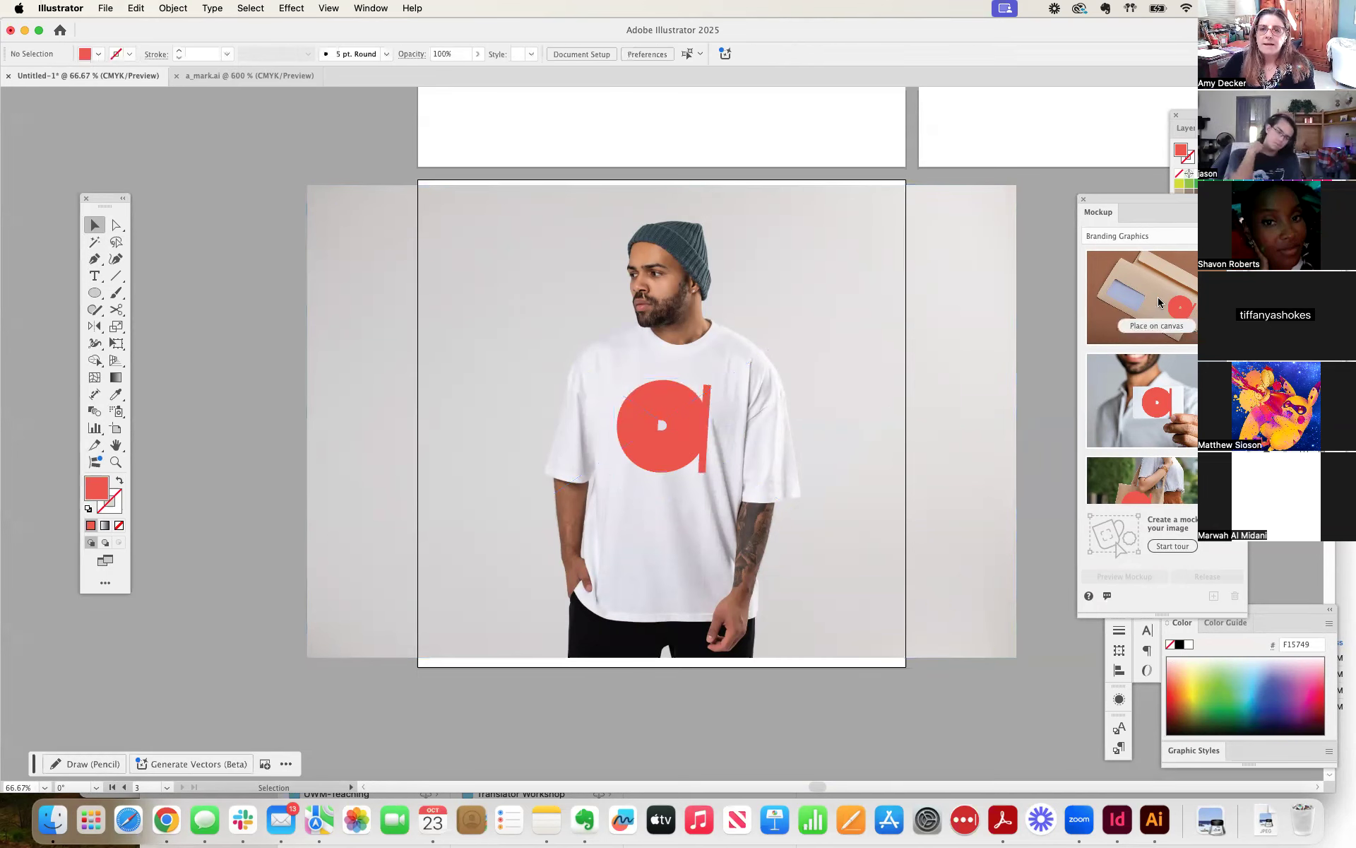
Examine how the red mark looks on the Apparel and Branding Graphics mockup templates.
drag(1128, 200, 986, 191)
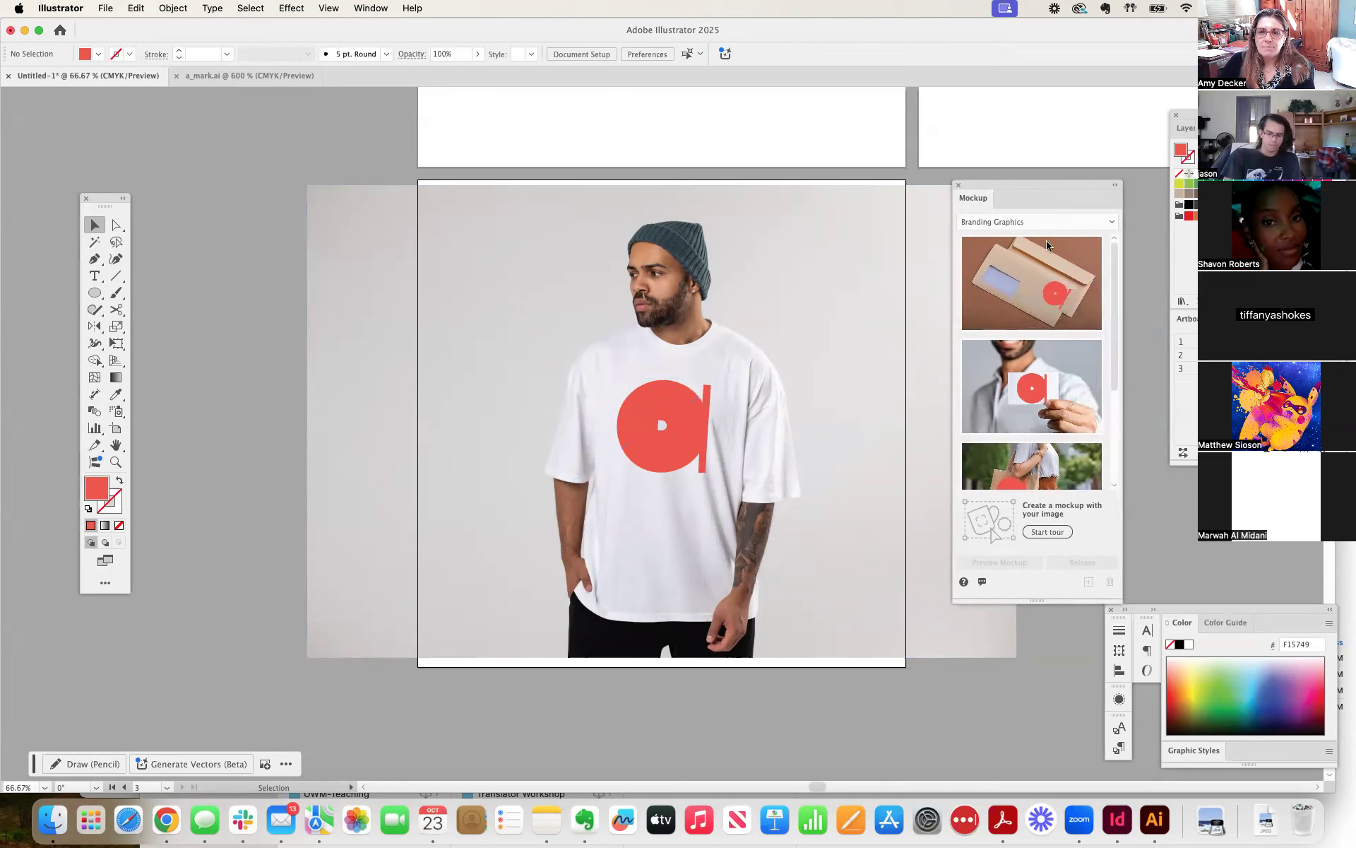
drag(1116, 324, 1115, 256)
click(1079, 223)
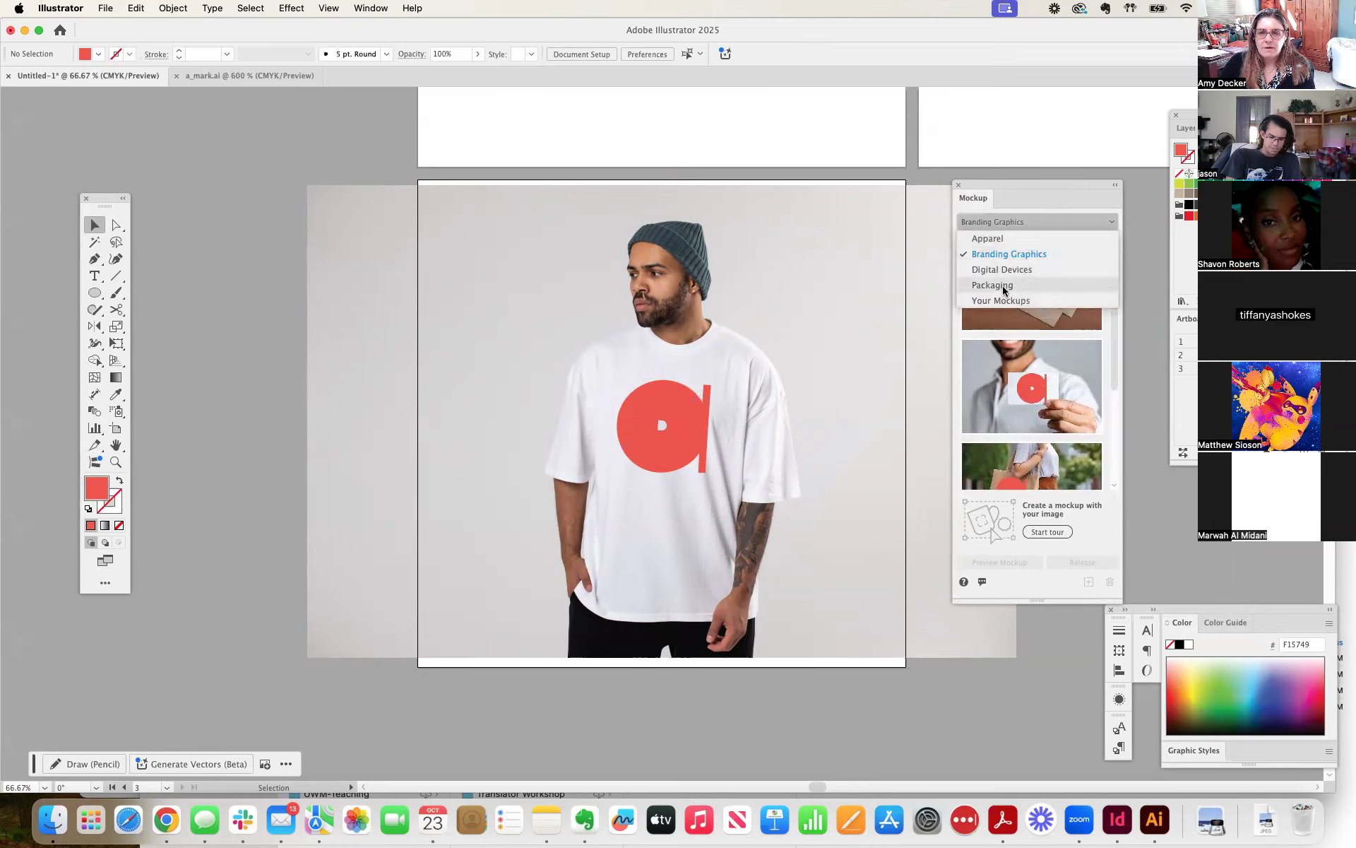
click(1000, 240)
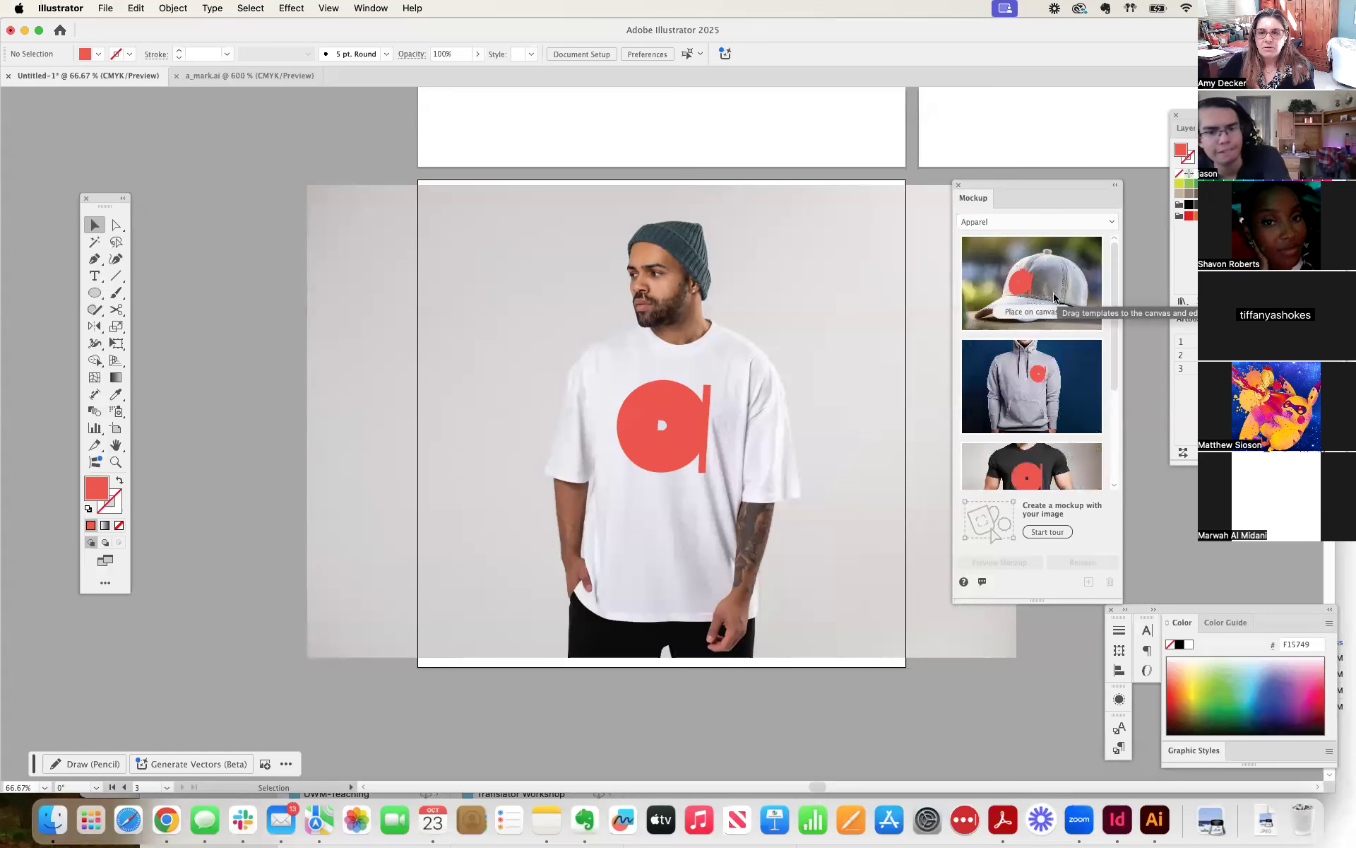
mouse_move(1050, 281)
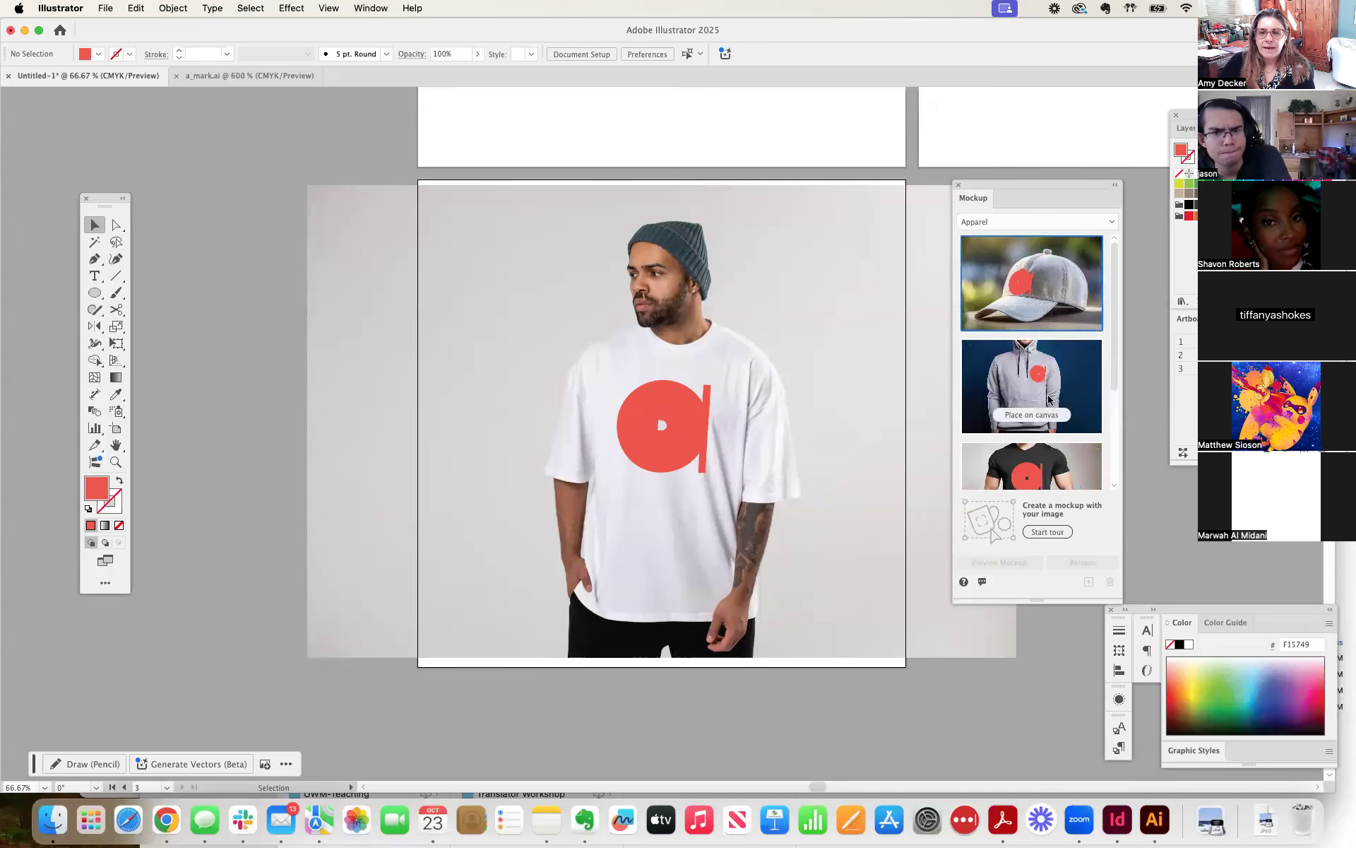
scroll(1049, 394, down, 3)
mouse_move(1051, 446)
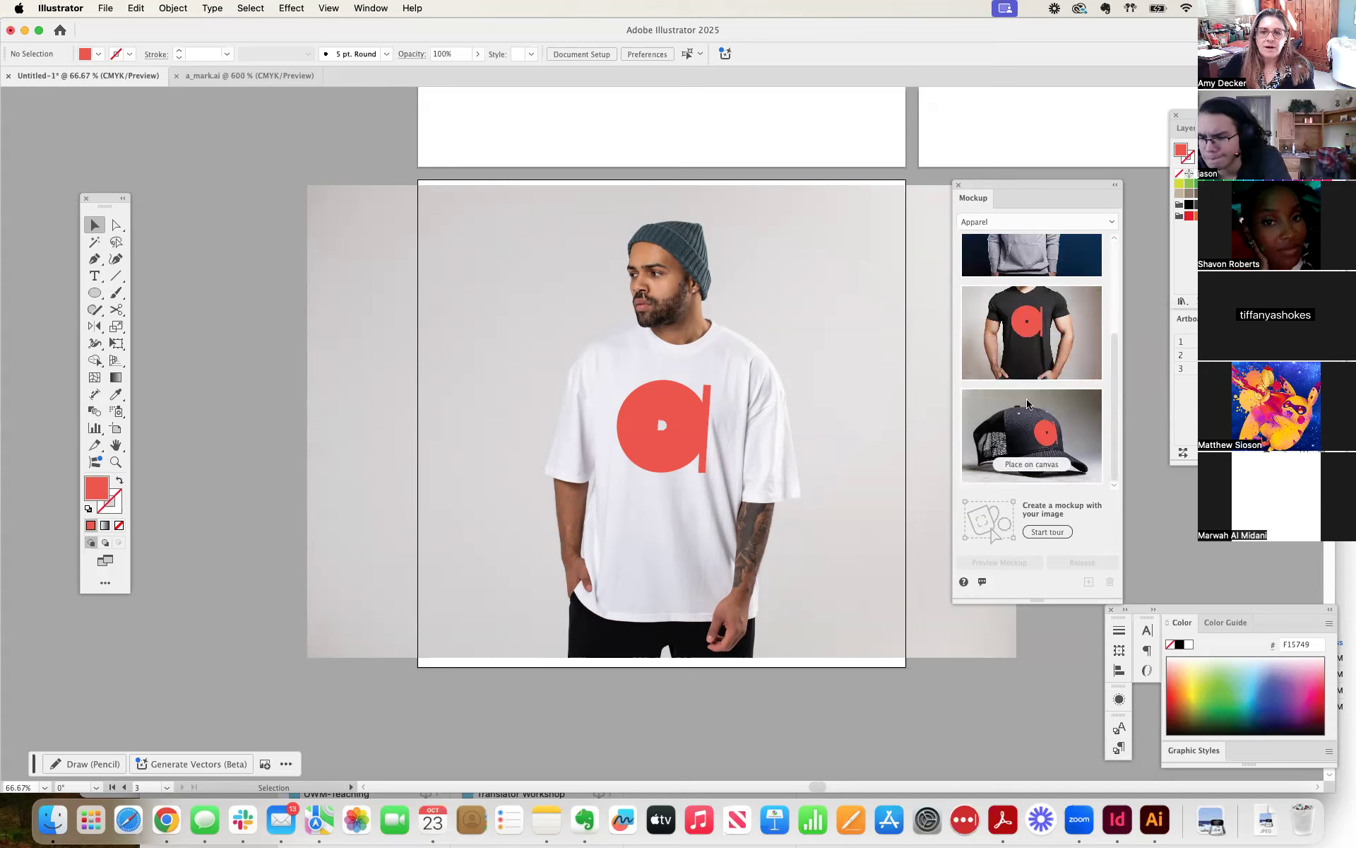
click(991, 226)
click(1007, 254)
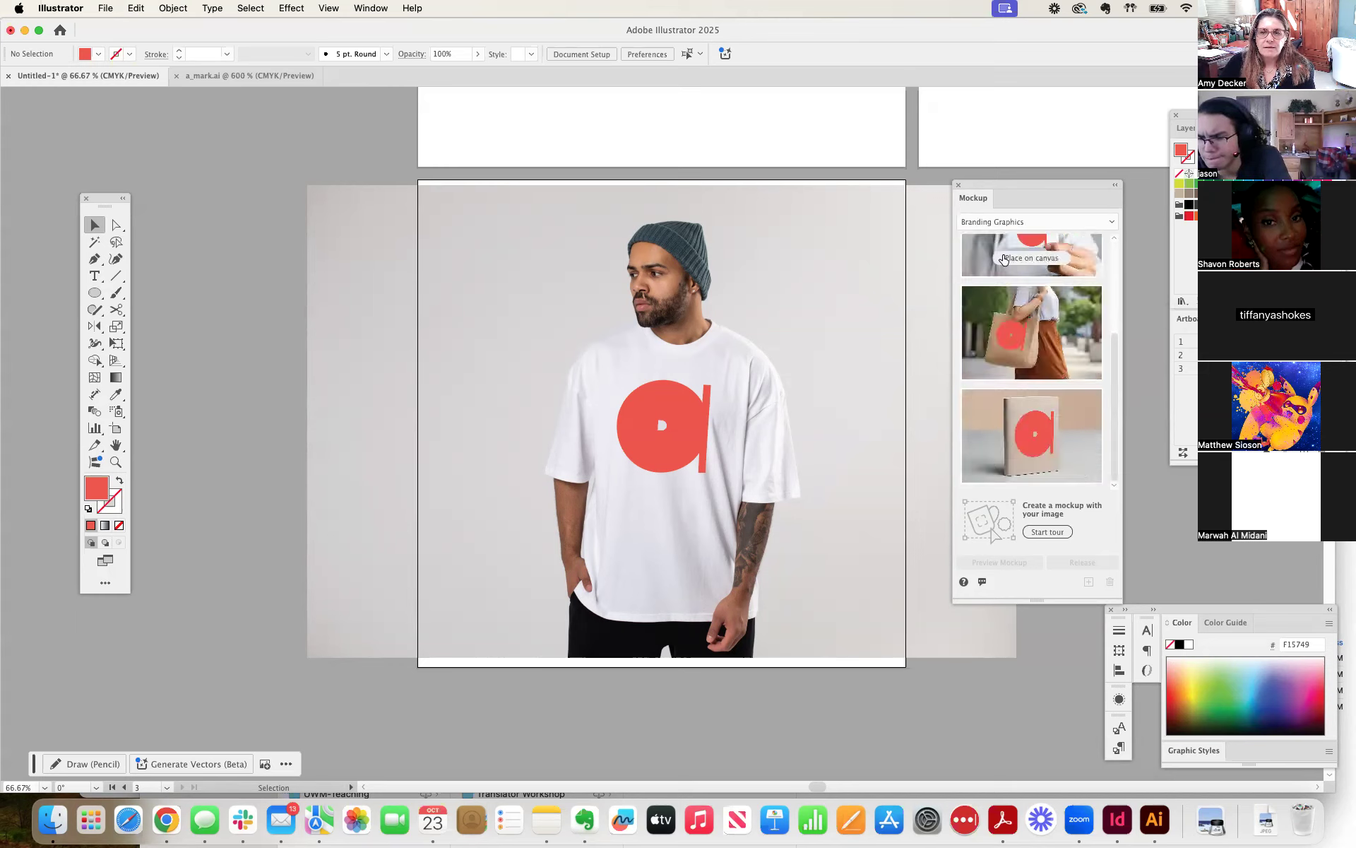
mouse_move(1052, 400)
drag(1018, 188, 1065, 196)
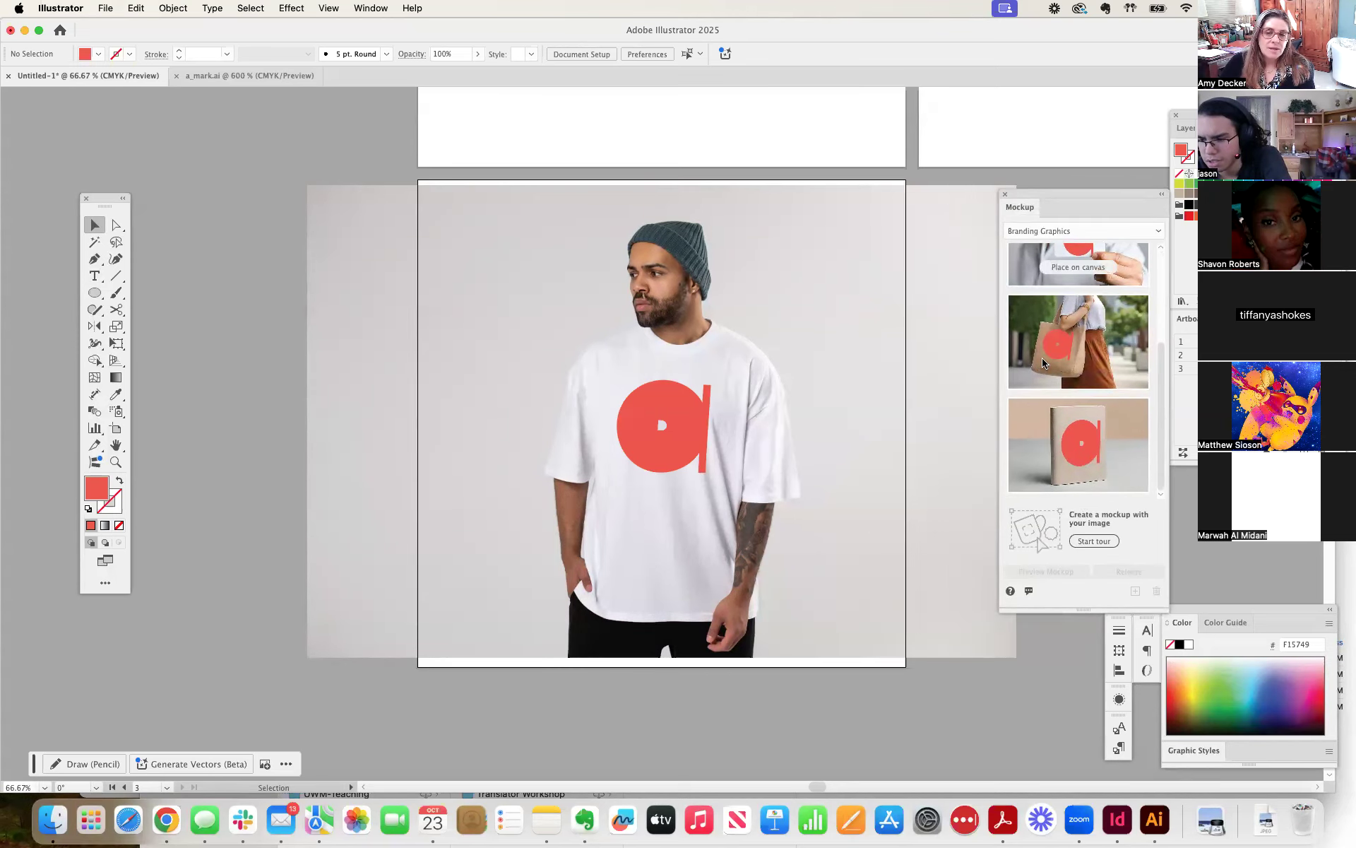
mouse_move(1088, 462)
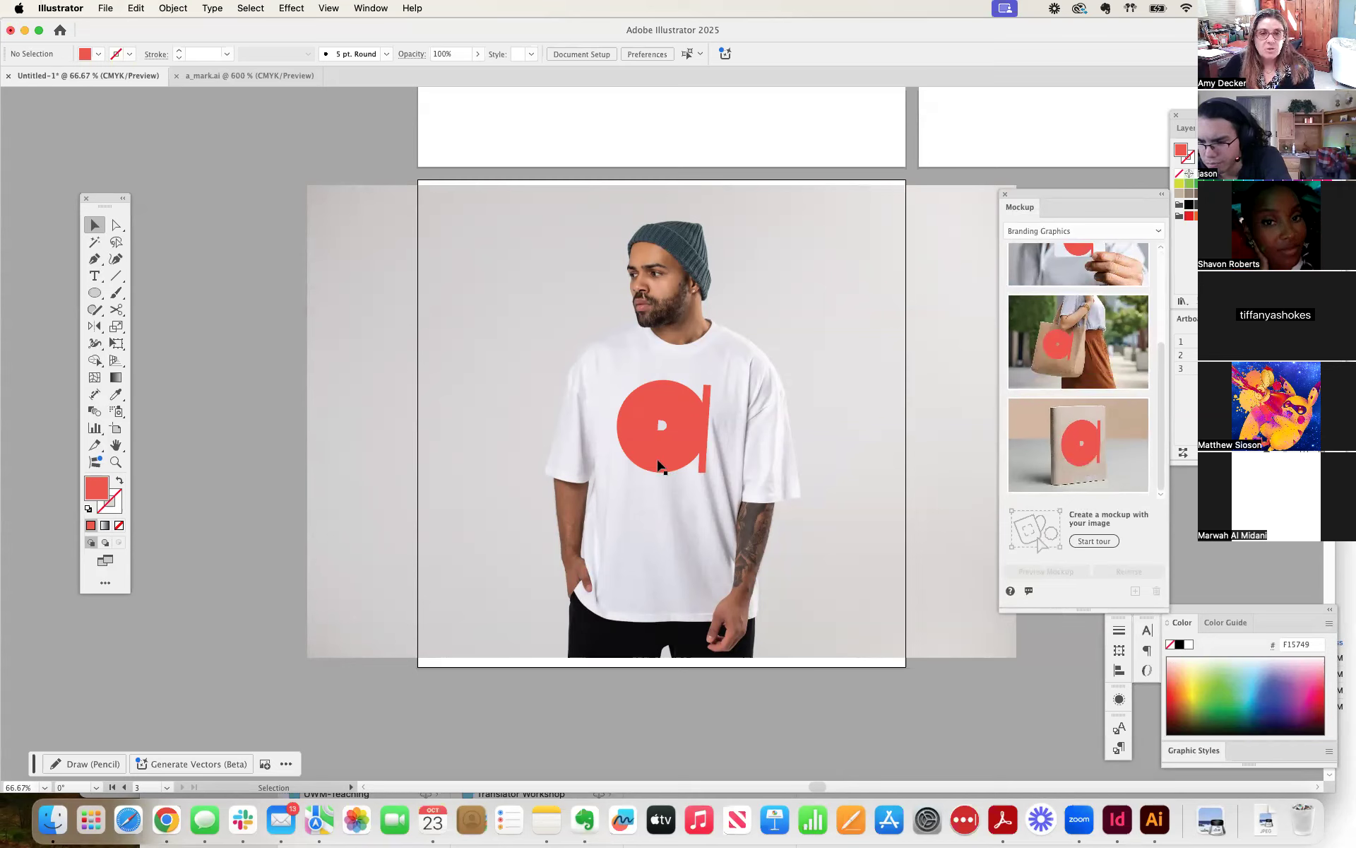
Move the whole T-shirt mockup left and slightly down to about X 4.92 in, Y 5.49 in on its artboard.
click(660, 463)
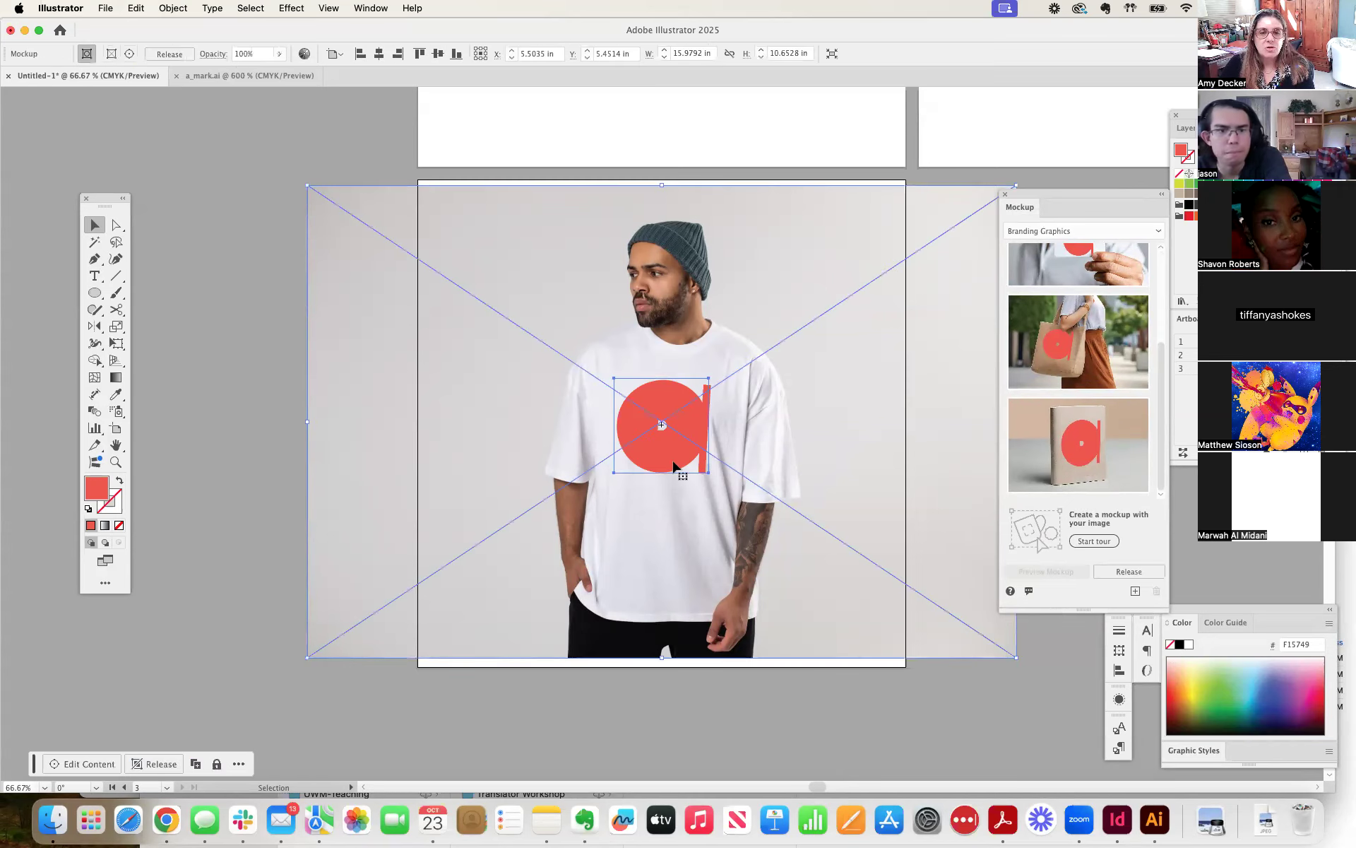
click(249, 338)
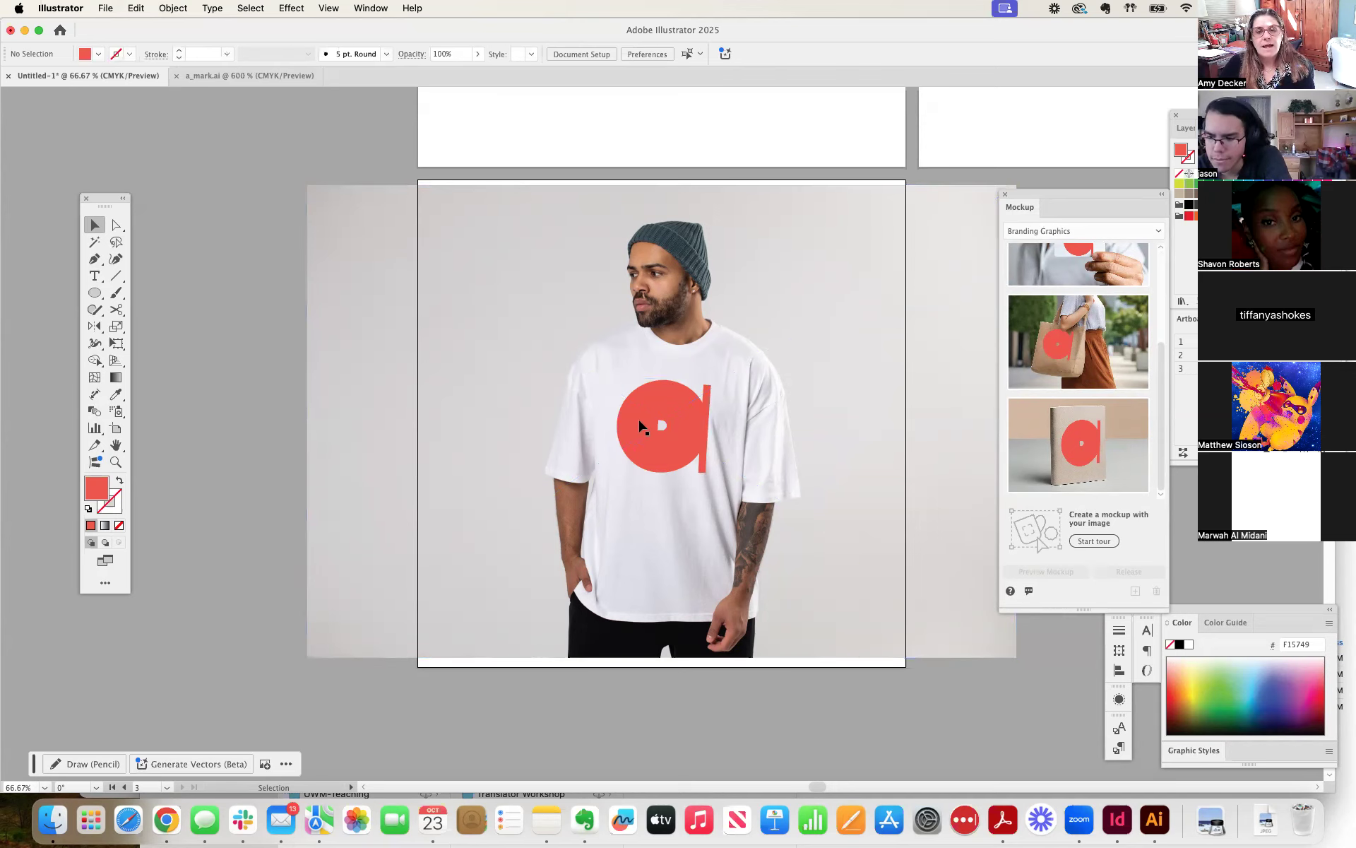
drag(842, 424, 816, 421)
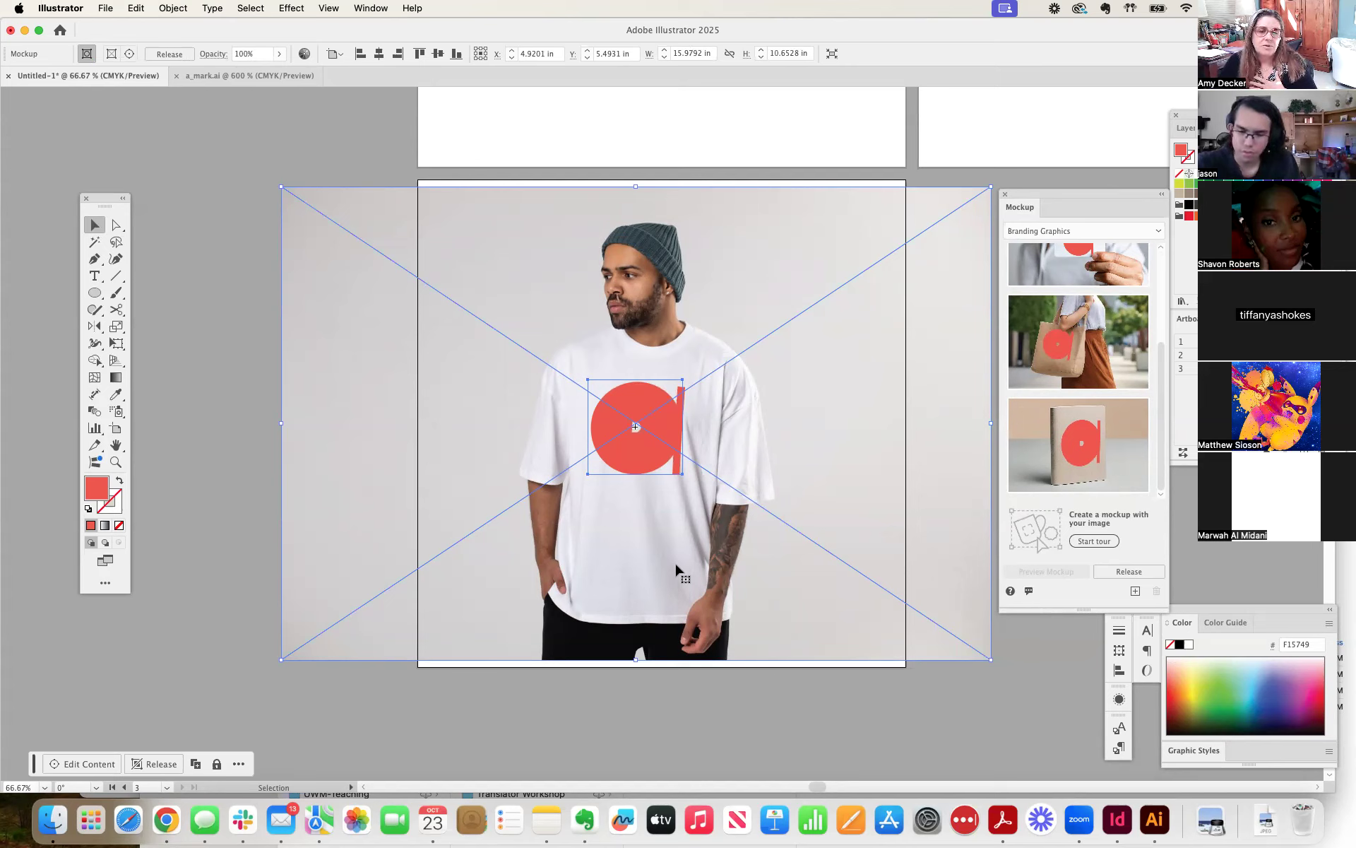
Nudge the T-shirt mockup to about X 4.85 in, Y 5.40 in on its artboard and deselect it.
click(749, 707)
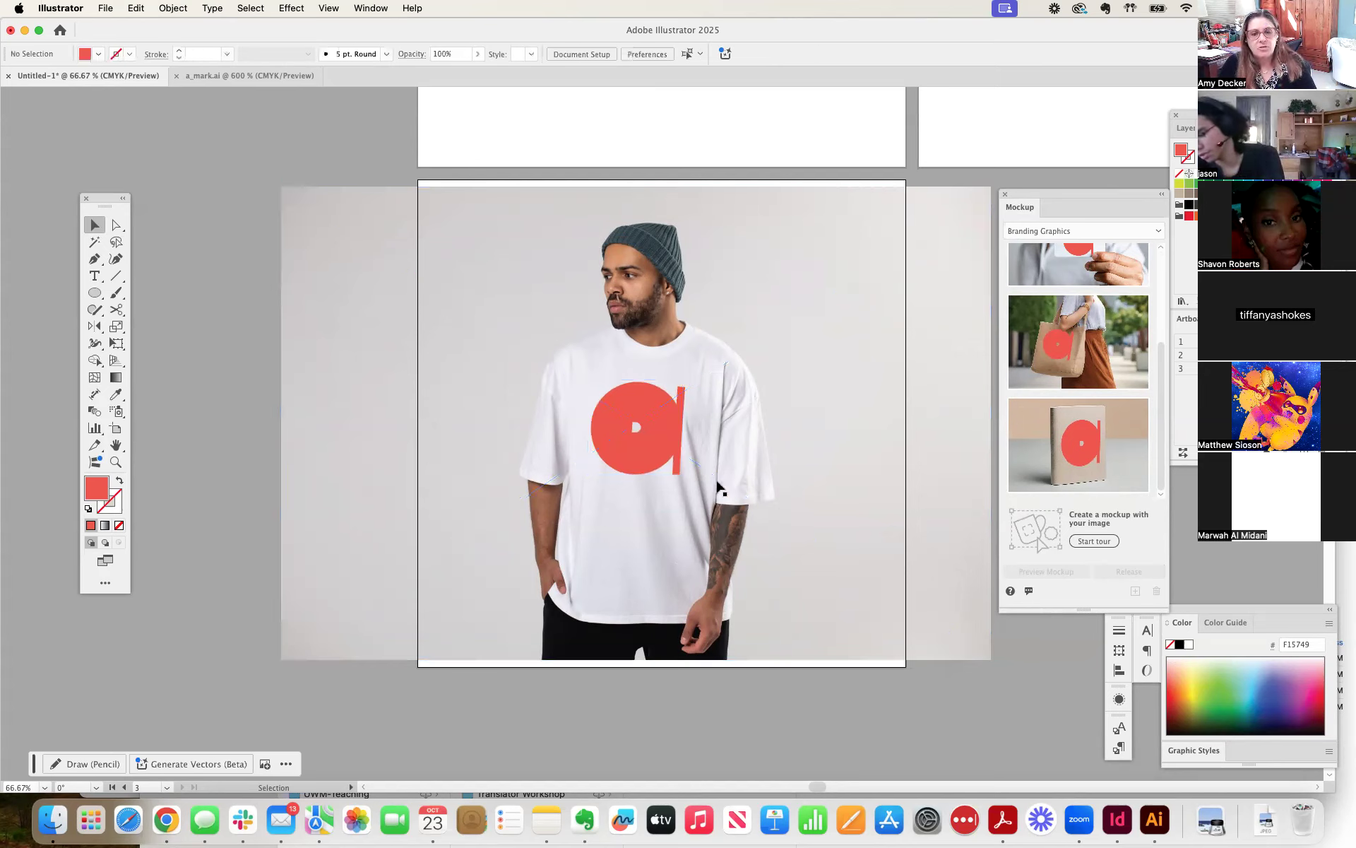
click(690, 543)
drag(689, 543, 684, 537)
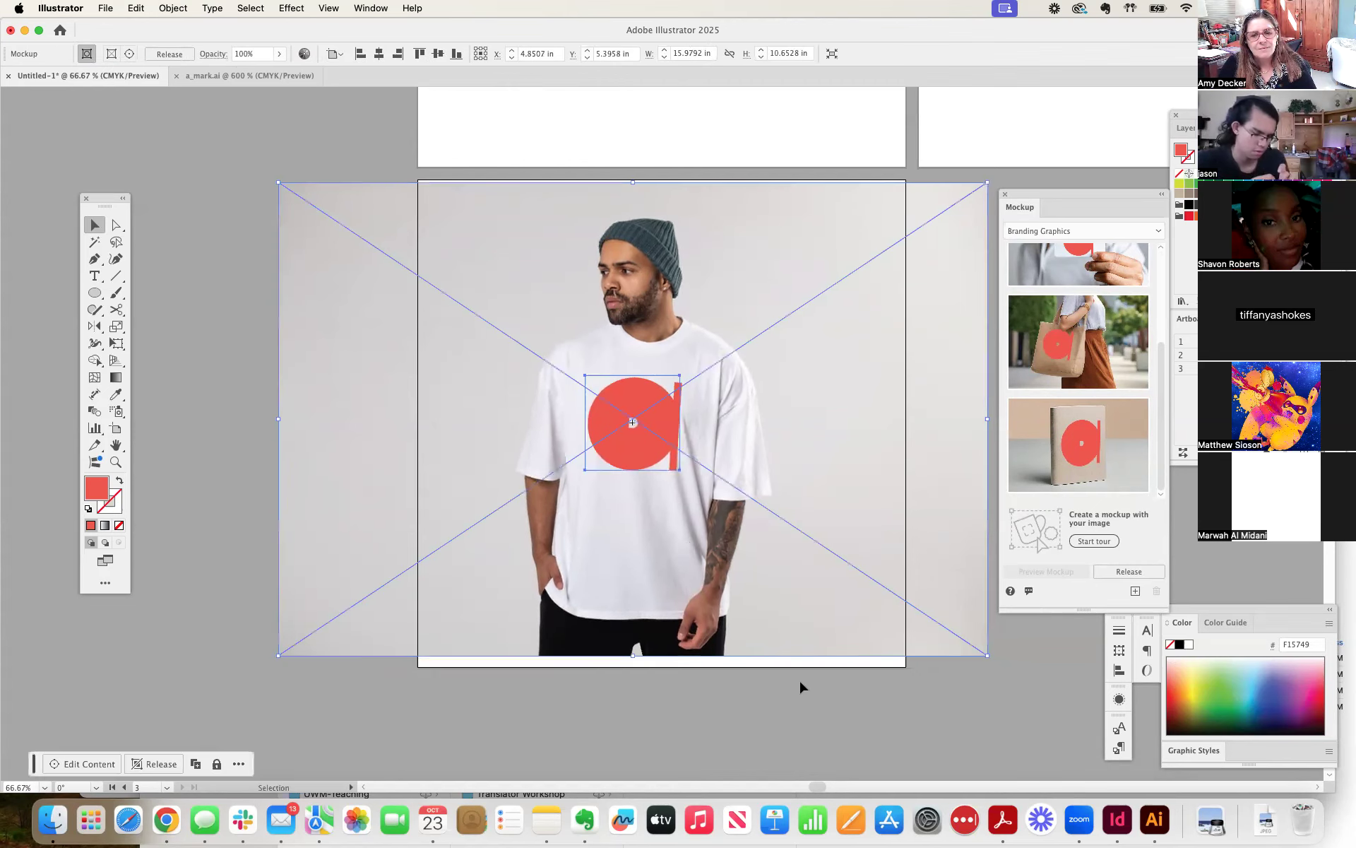
click(800, 683)
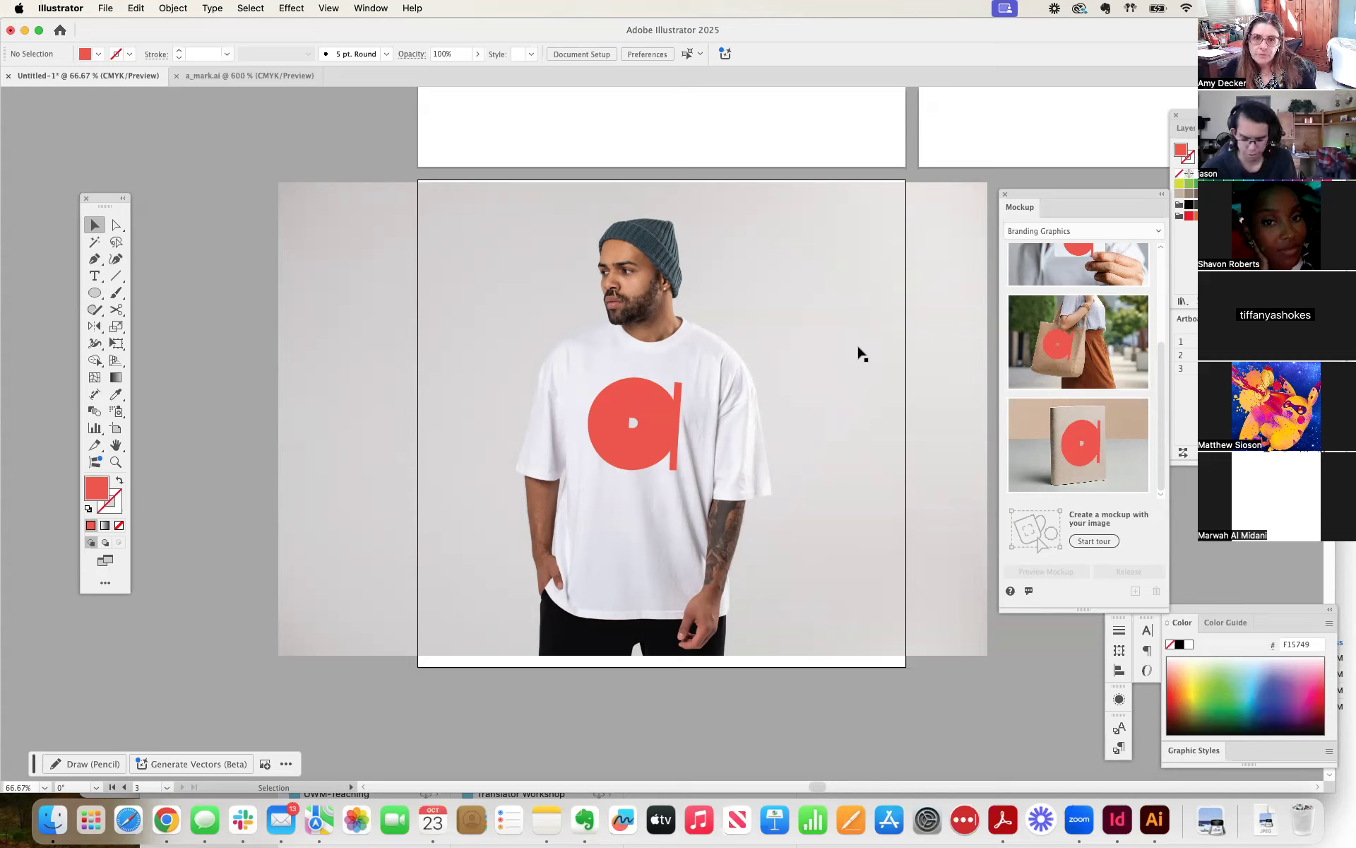
Shift the shirt photo alone slightly behind the mark using Direct Selection, and move the whole mockup to about X 4.86 in, Y 5.51 in.
click(847, 312)
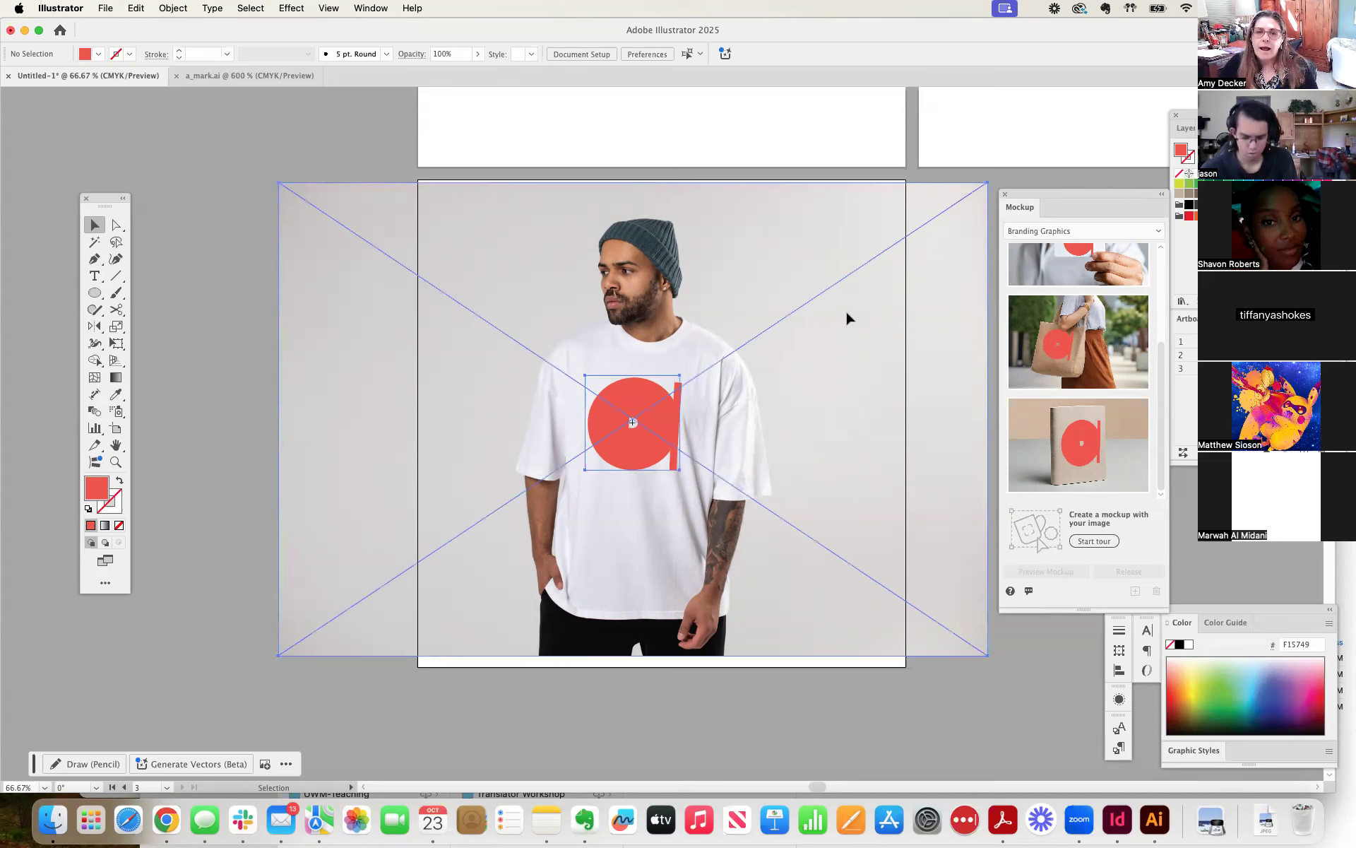
click(116, 225)
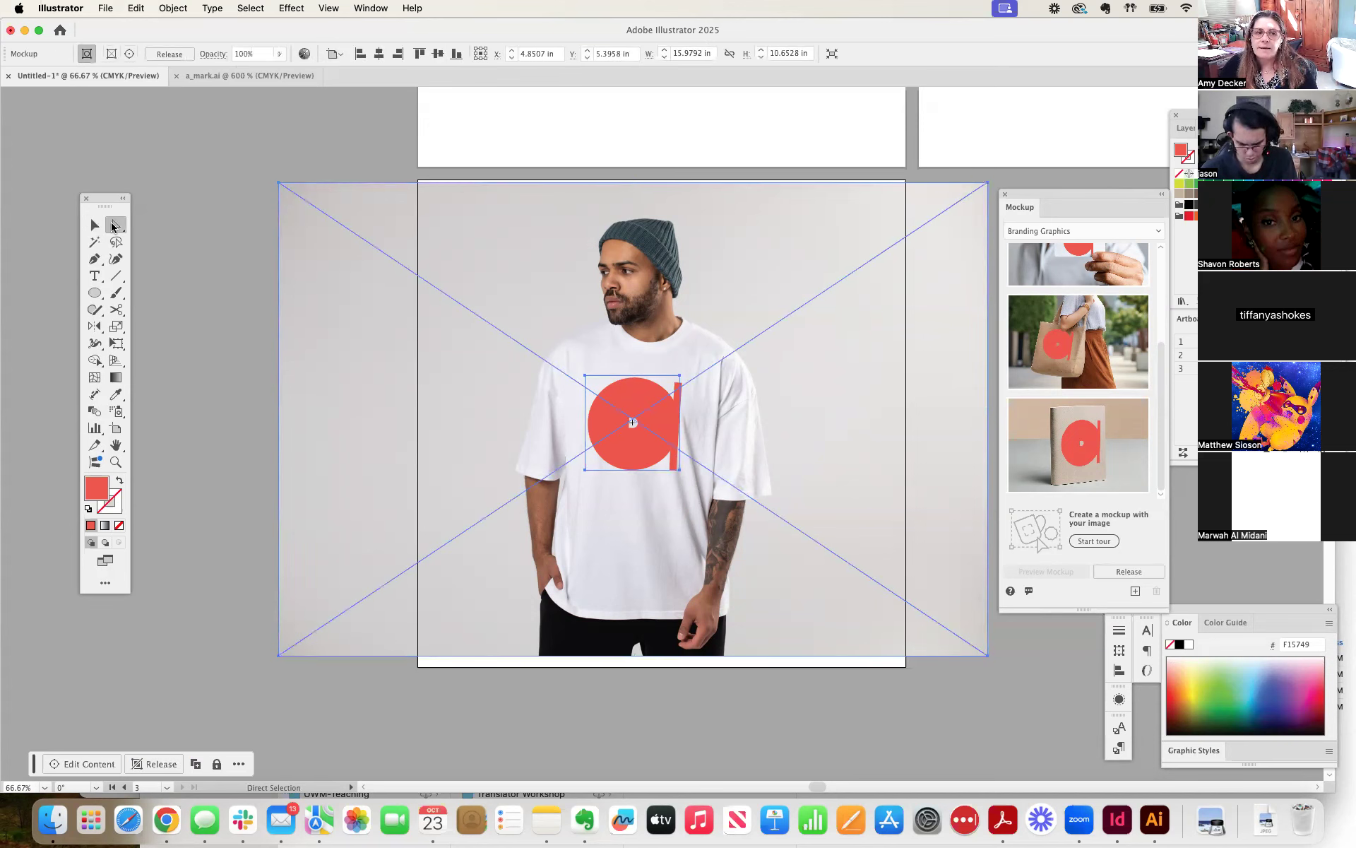
click(184, 226)
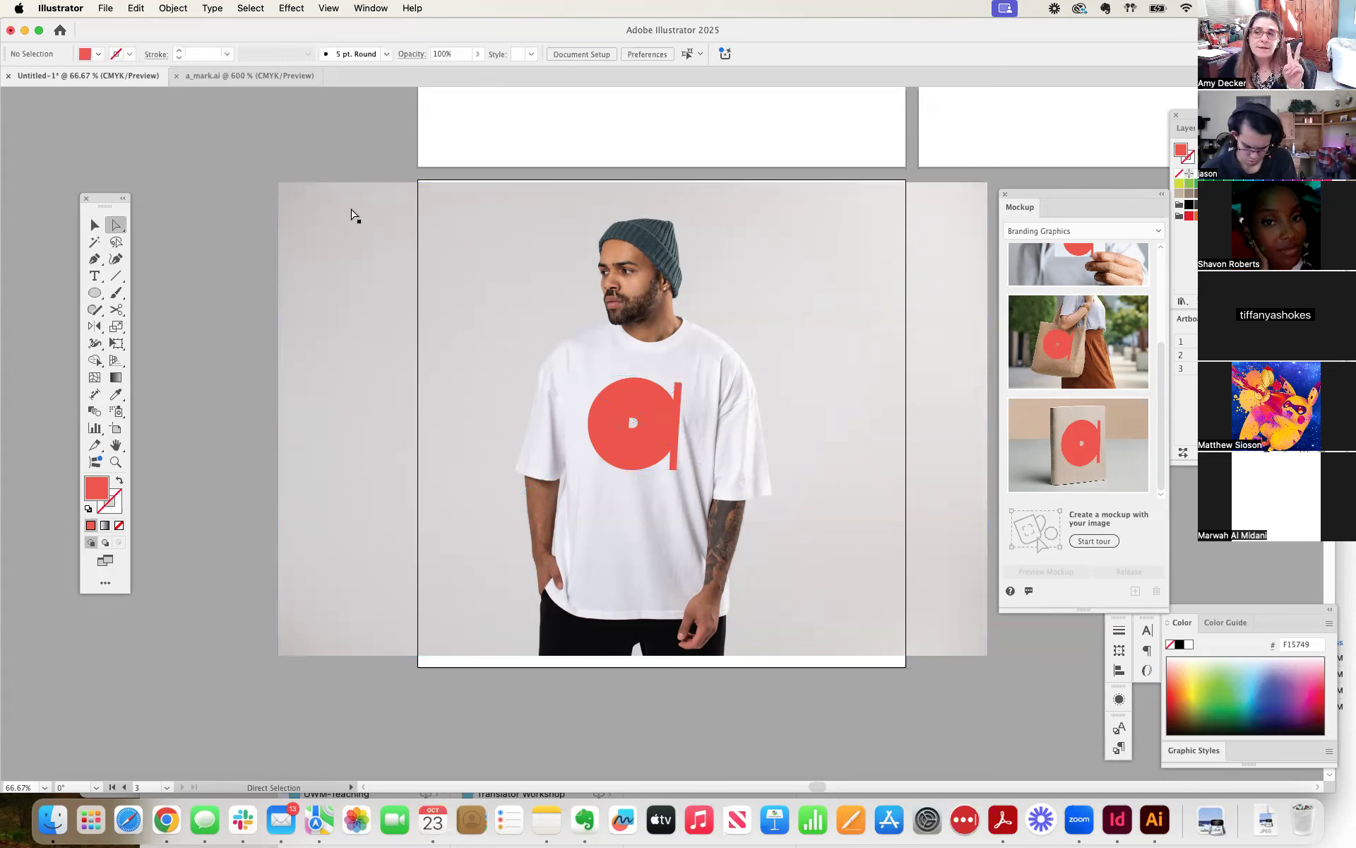
click(384, 205)
mouse_move(376, 209)
mouse_down()
mouse_move(375, 195)
mouse_move(376, 212)
mouse_up()
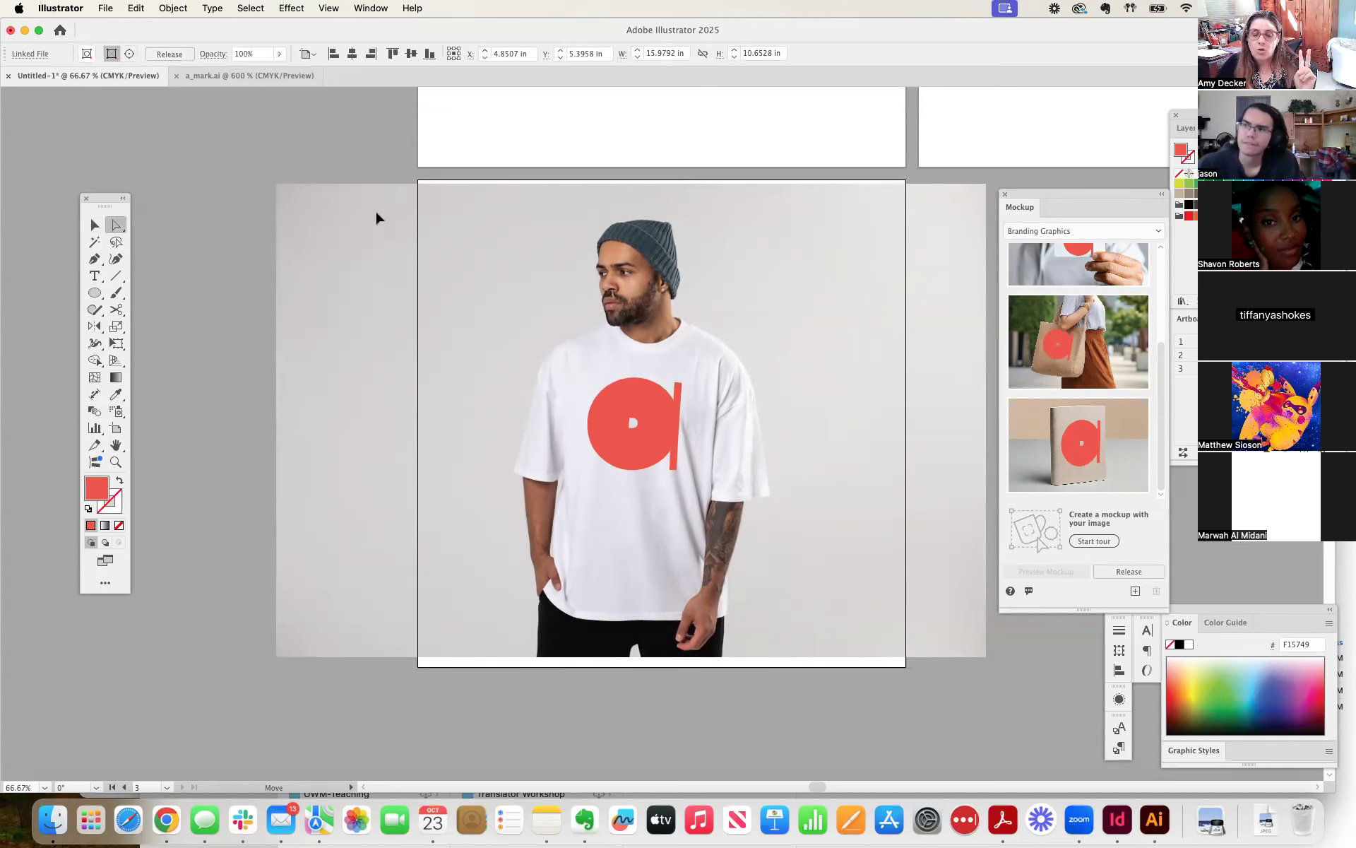
mouse_move(375, 209)
mouse_down()
mouse_move(361, 214)
mouse_move(383, 217)
mouse_up()
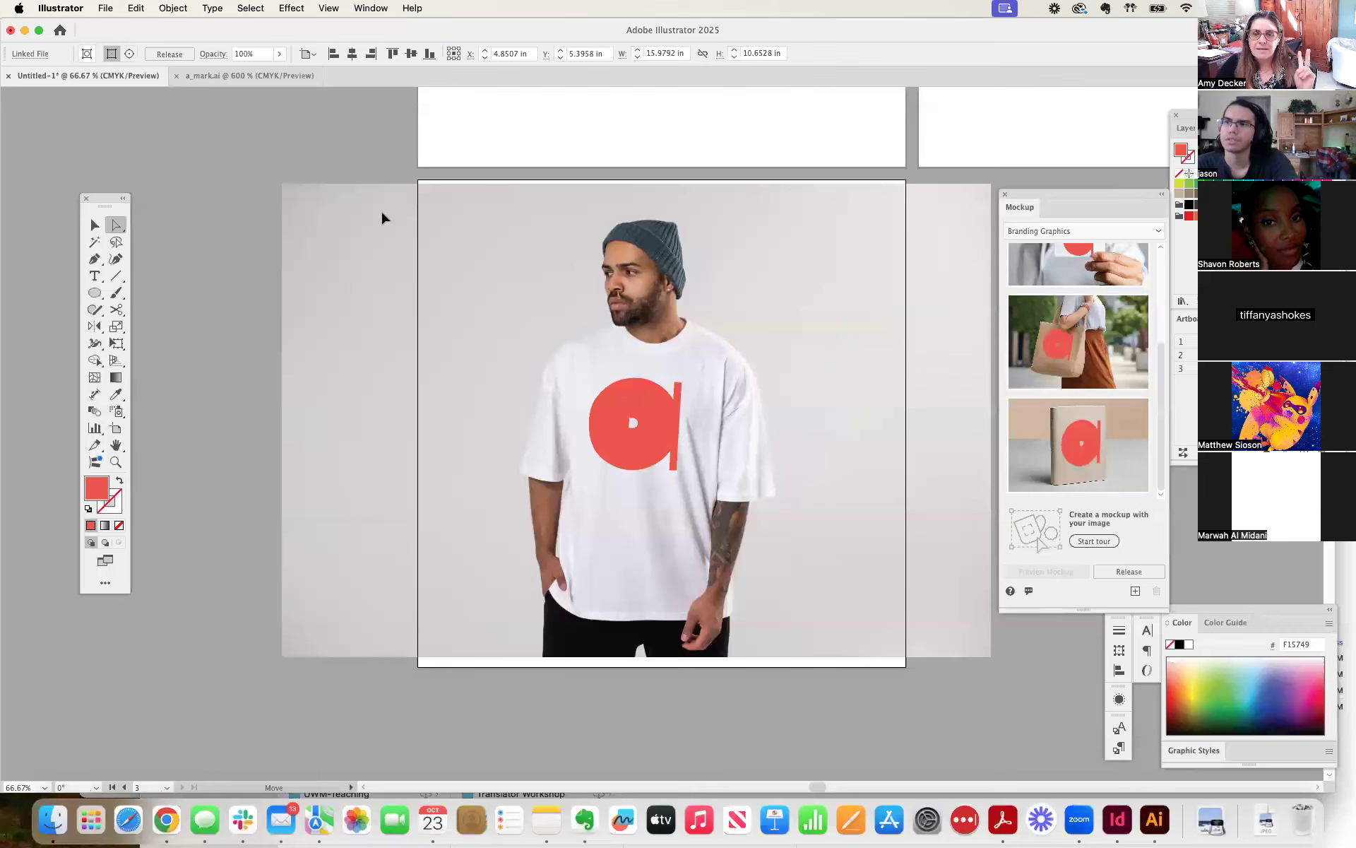
drag(382, 212, 382, 211)
key(super+shift+a)
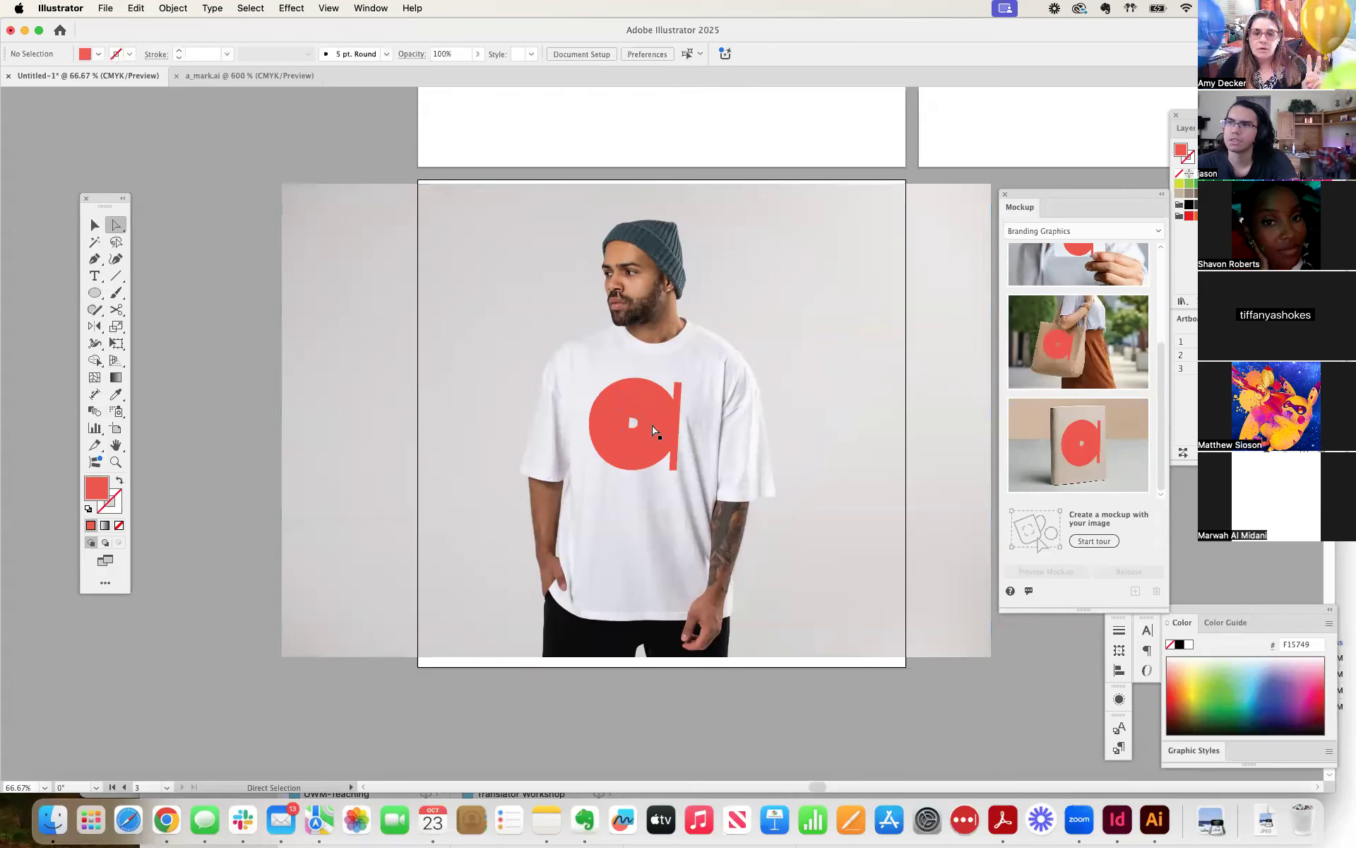
click(95, 225)
drag(600, 456, 655, 464)
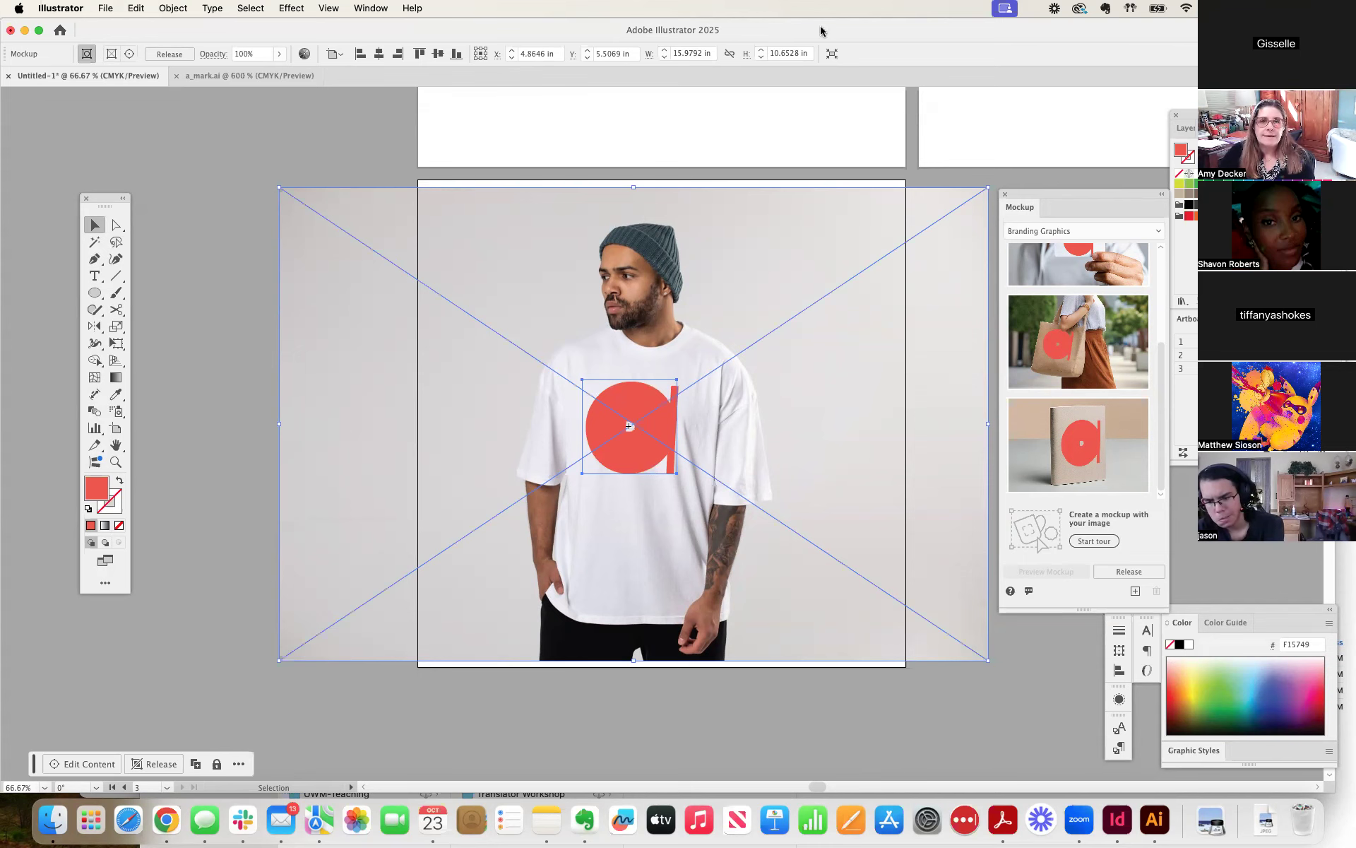
Switch to Finder and open the T-Shirt Mock Ups folder in Documents > COD Teaching > 1102_GD1_F24 > Projects > Class Exercise T-Shirt Design.
drag(817, 29, 802, 353)
double_click(781, 242)
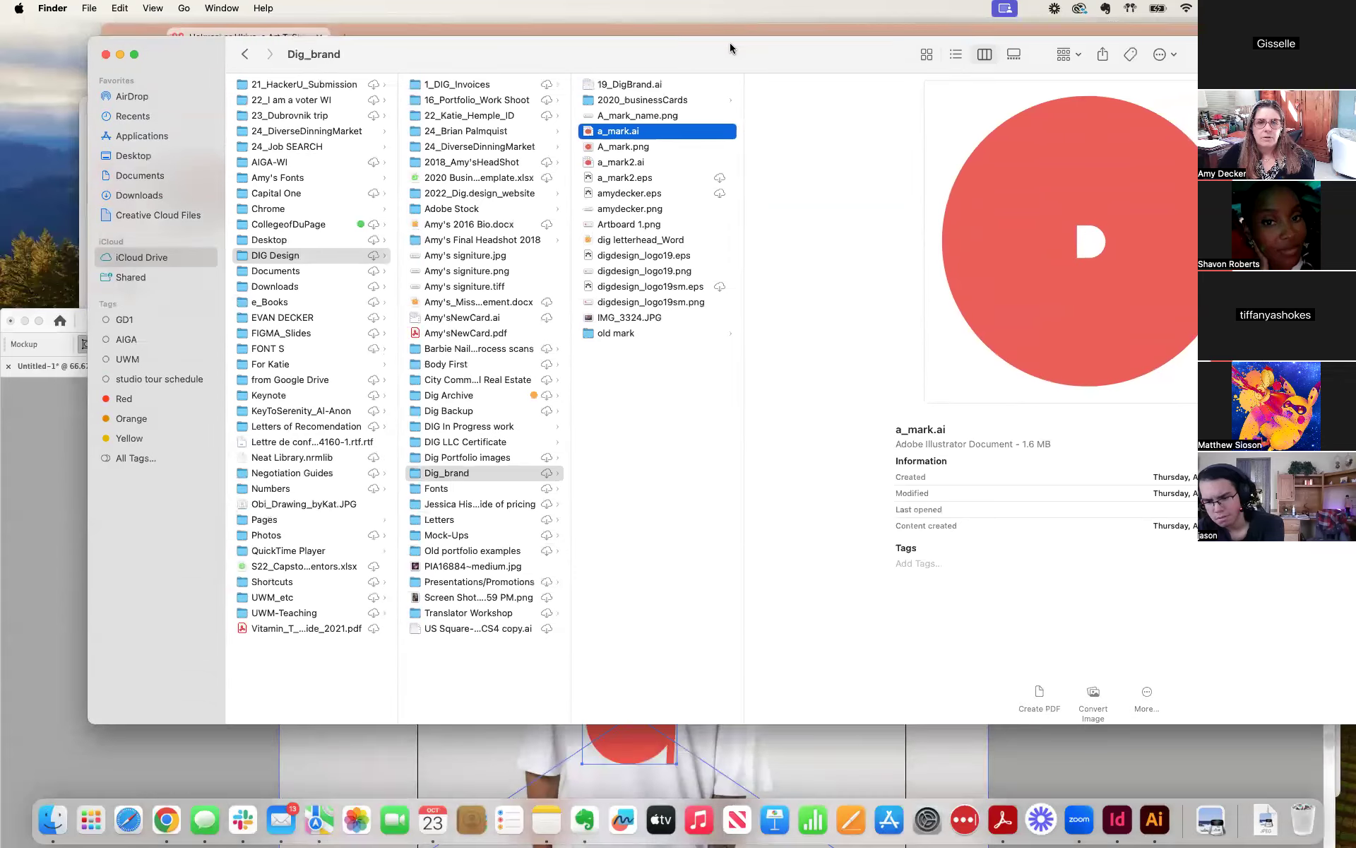
click(145, 158)
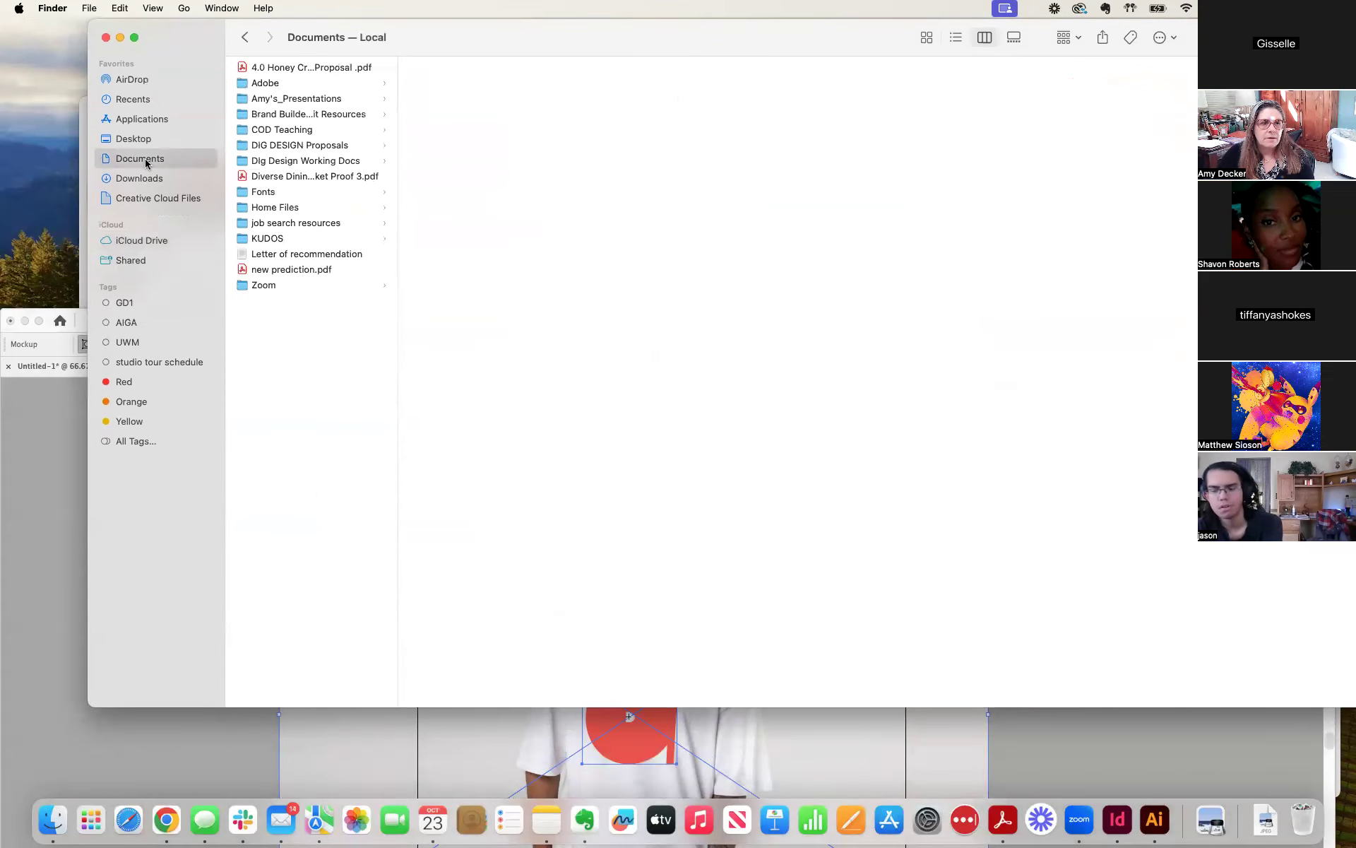
click(285, 130)
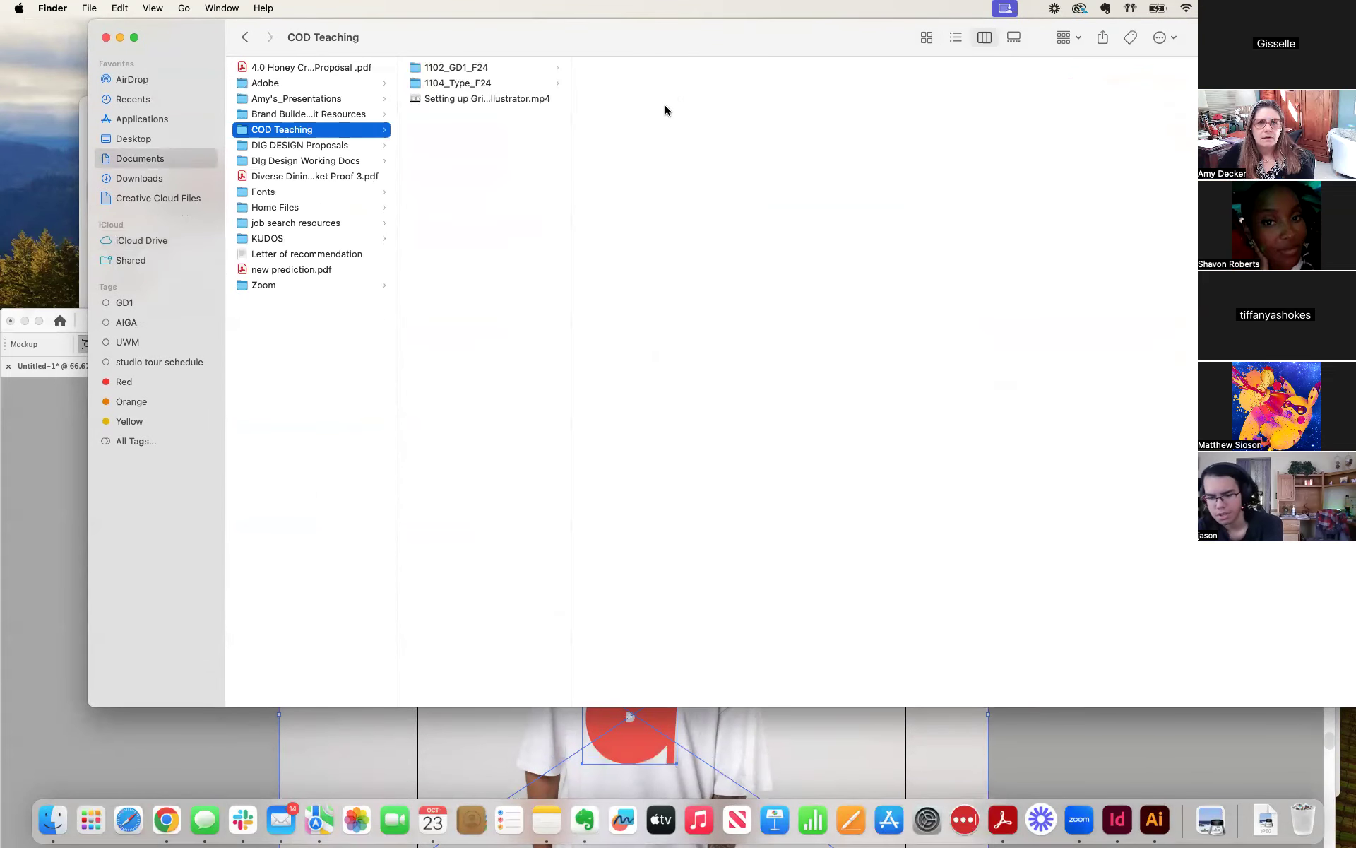
drag(742, 37, 720, 135)
click(448, 181)
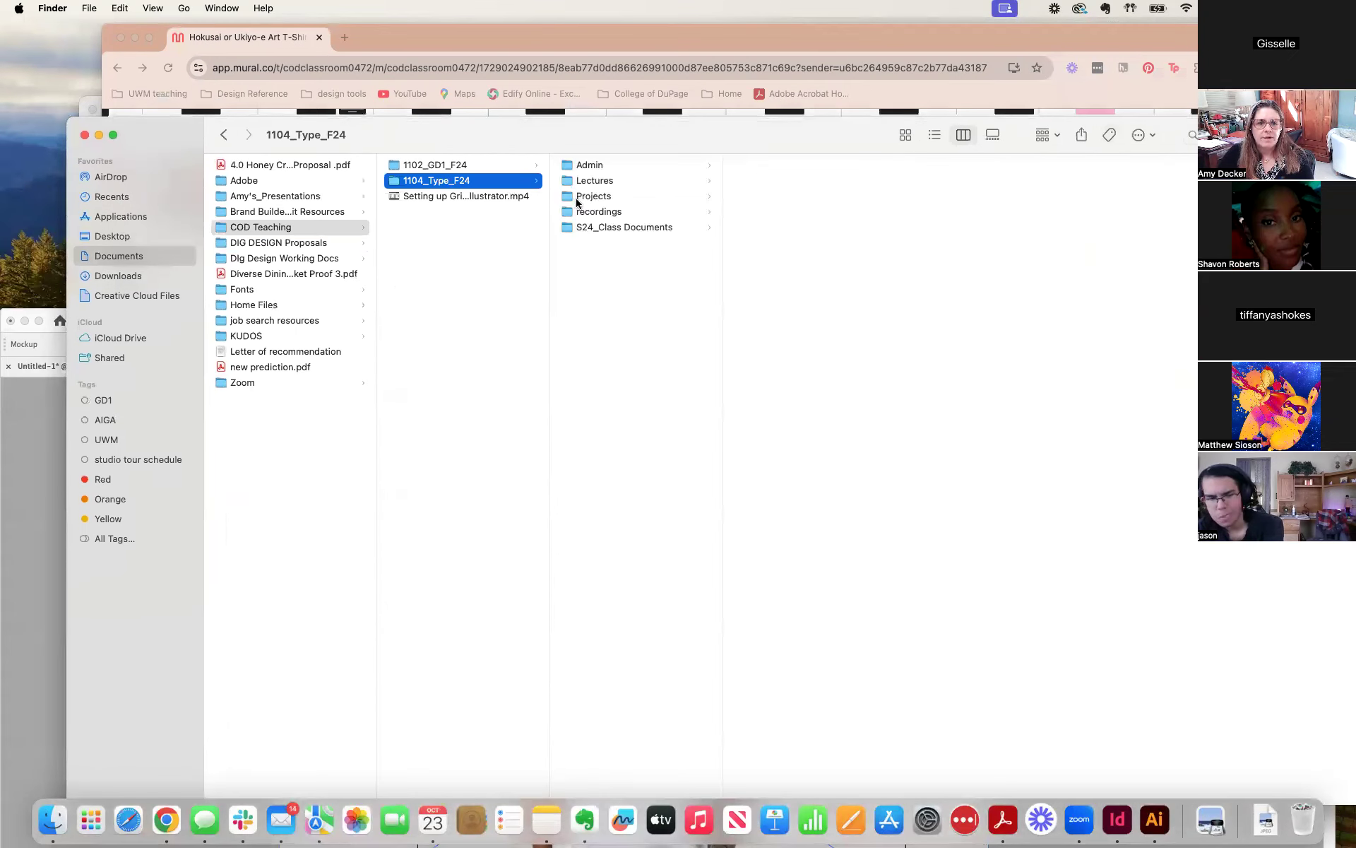
click(506, 168)
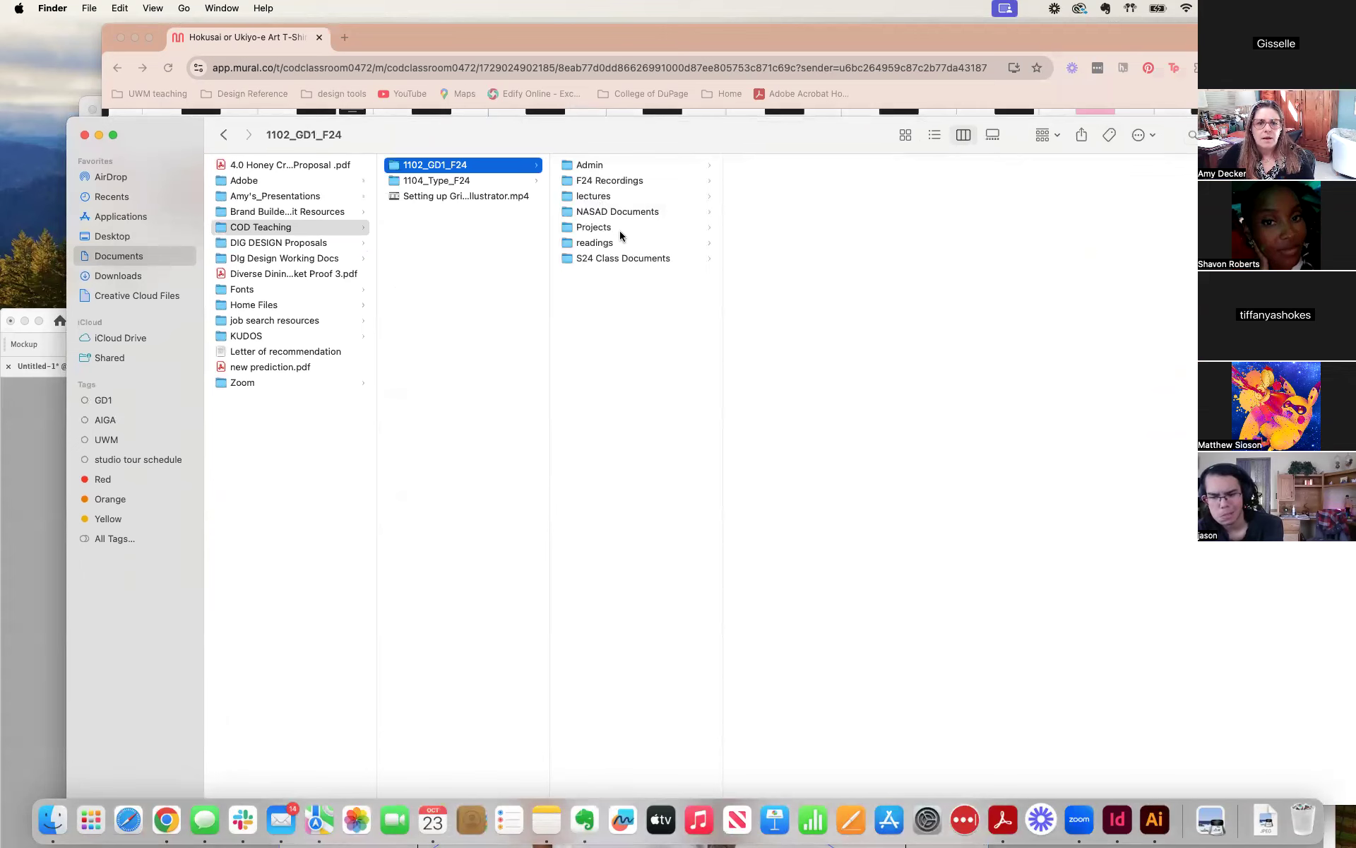
click(651, 225)
click(833, 167)
click(978, 183)
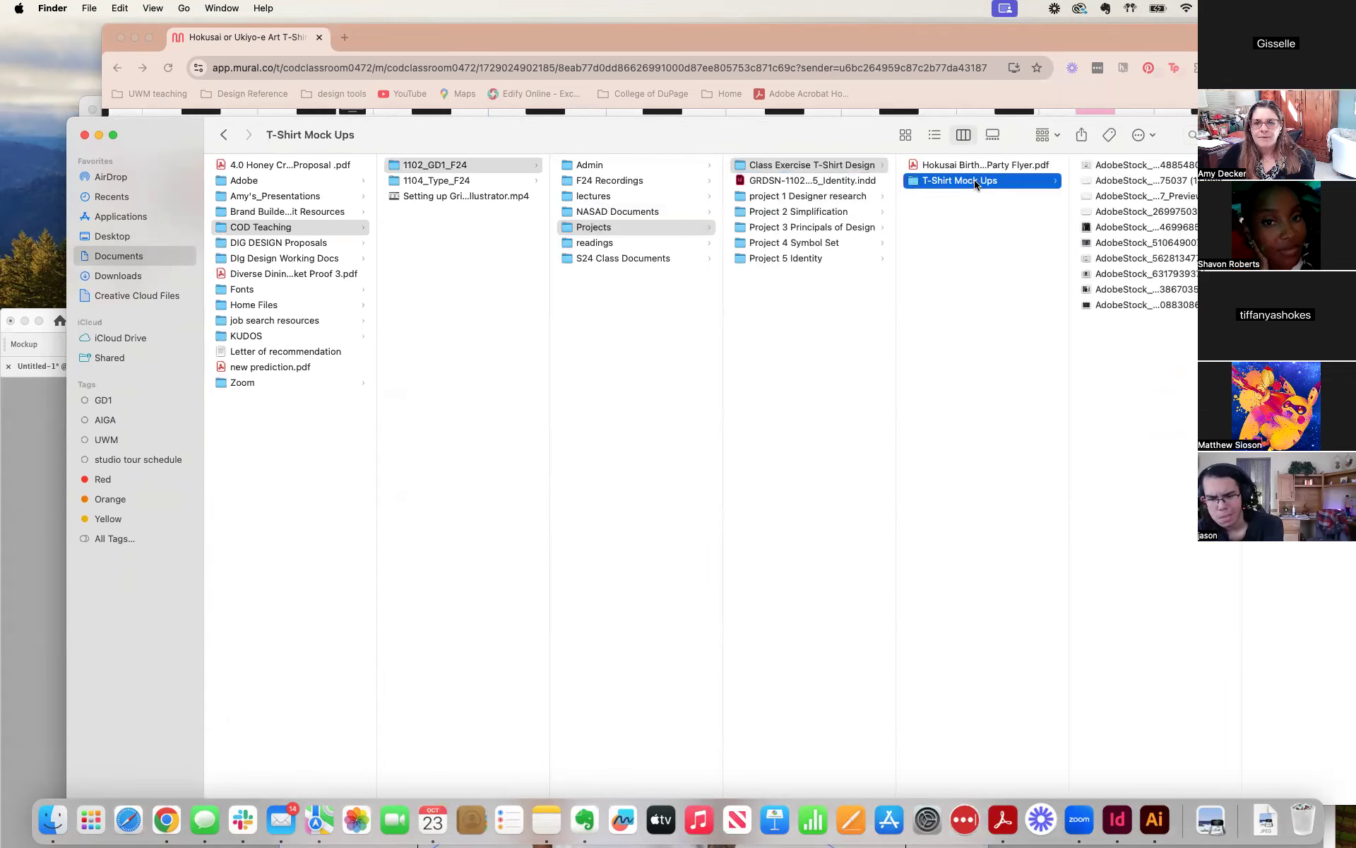
Preview the first stock T-shirt photos in the folder and move the image whose name ends in 7_Preview.jpeg to the Trash.
click(1137, 167)
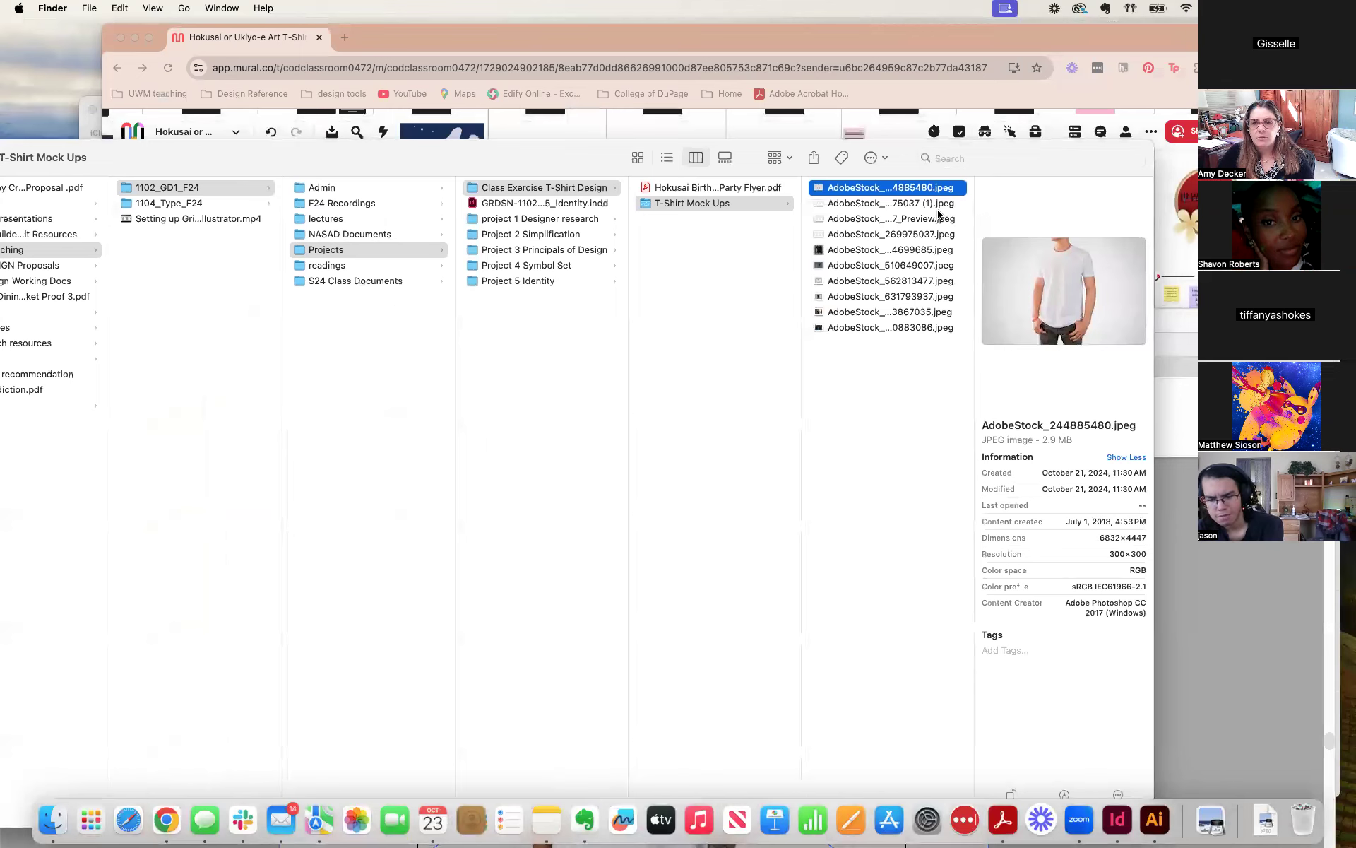
click(852, 204)
click(838, 190)
click(852, 216)
click(852, 204)
click(852, 188)
click(850, 205)
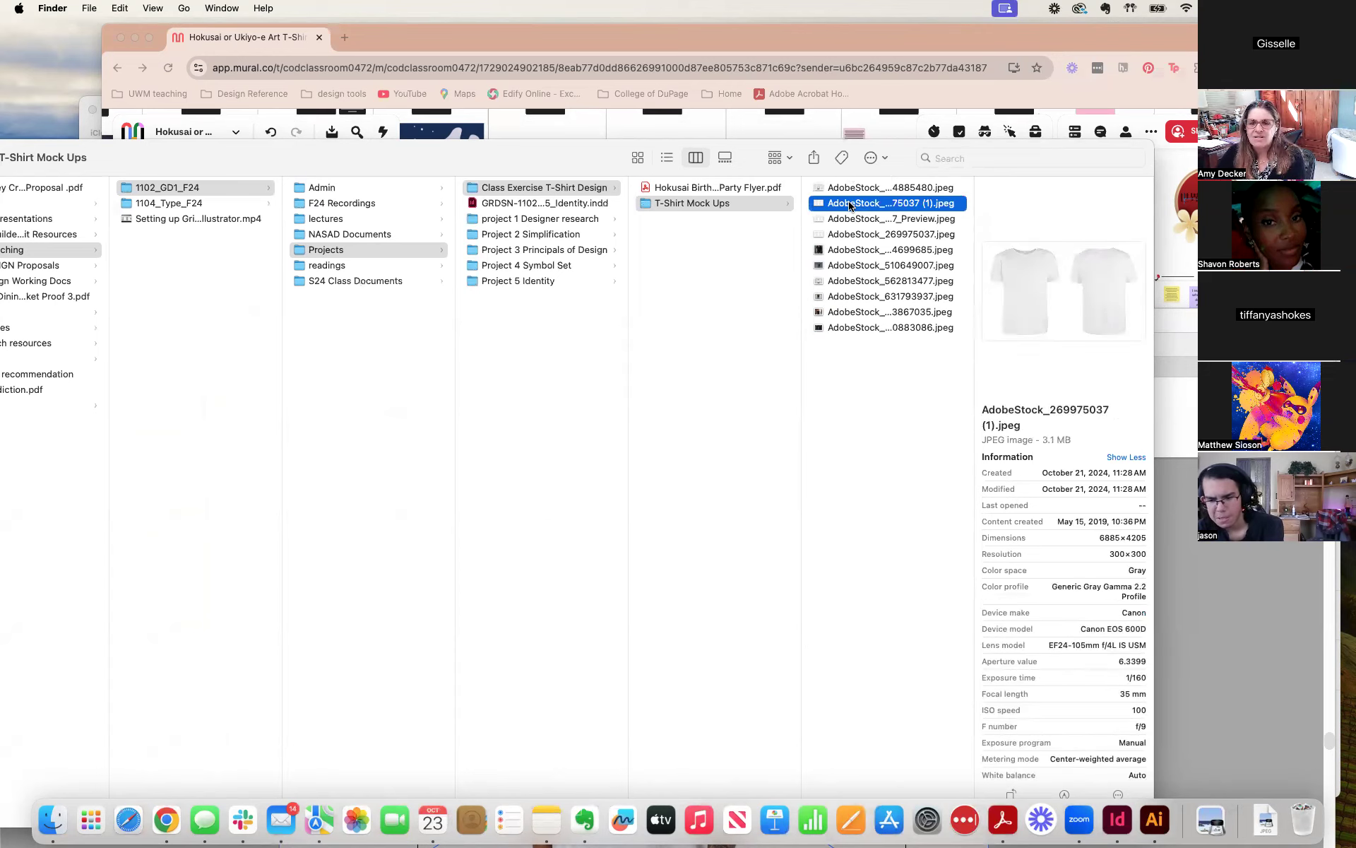
key(Down)
drag(848, 218, 1298, 830)
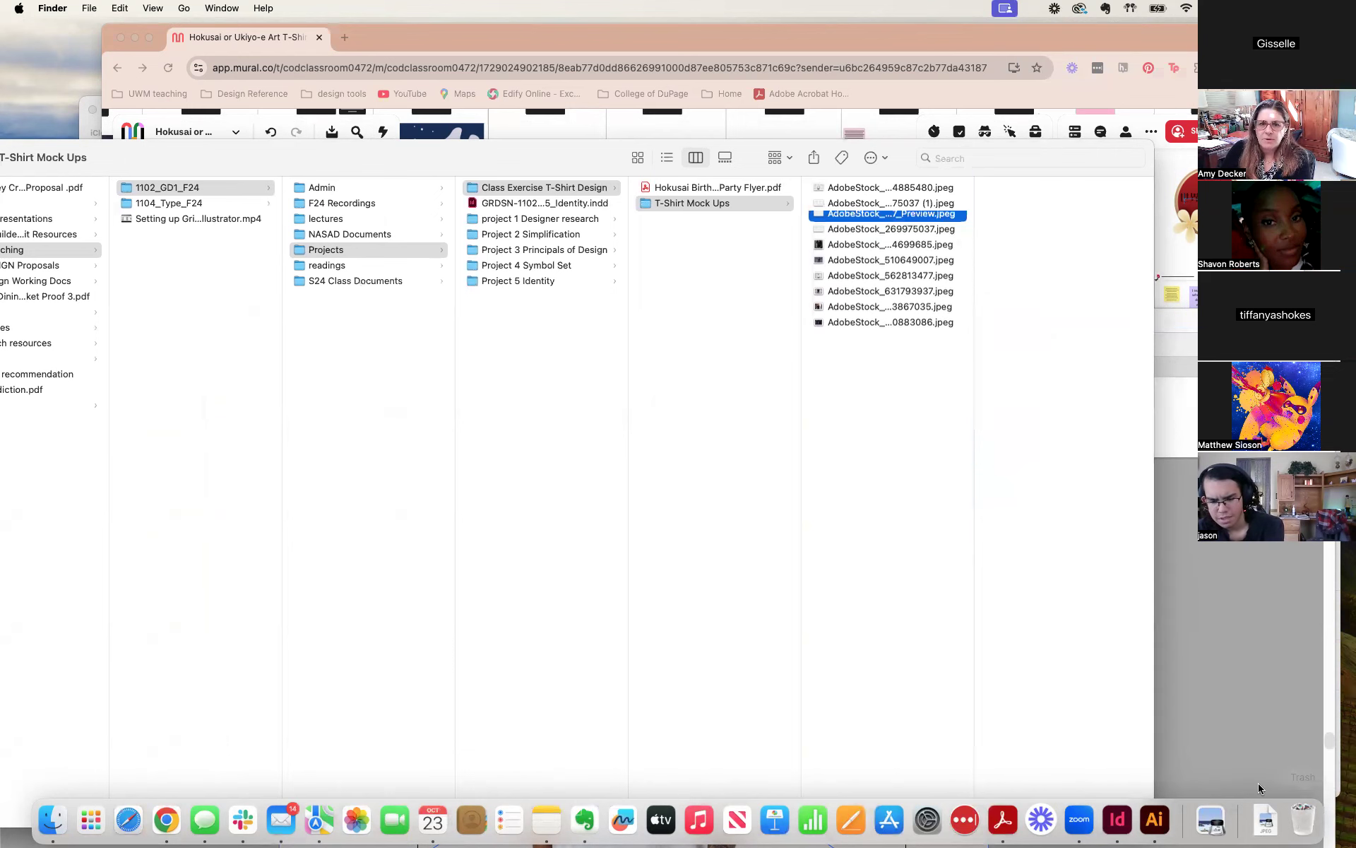
Look through the remaining shirt photos and place the black T-shirt photo, AdobeStock_631793937.jpeg, into the Untitled-1 document in Illustrator.
click(845, 212)
key(Down)
key(Down)
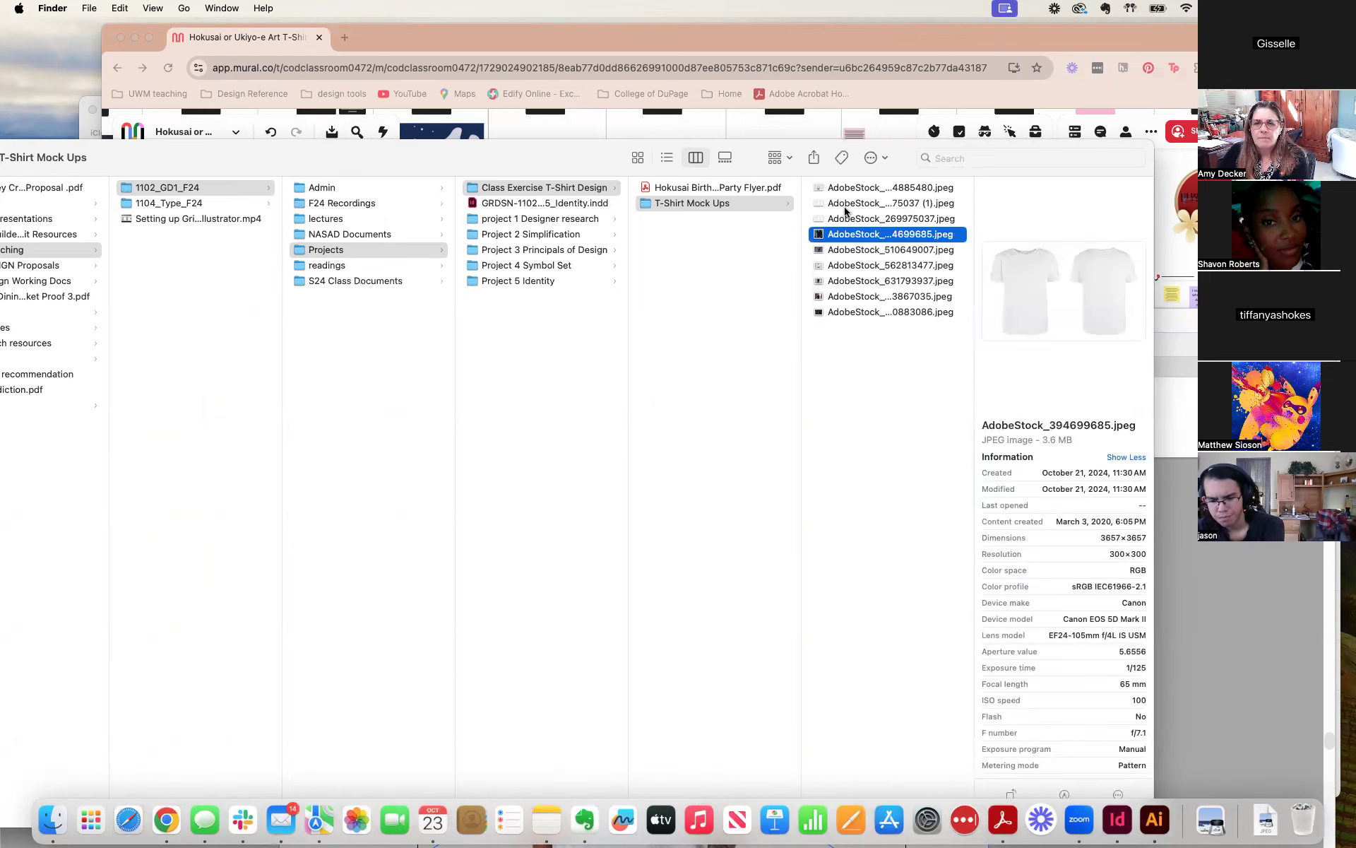
key(Down)
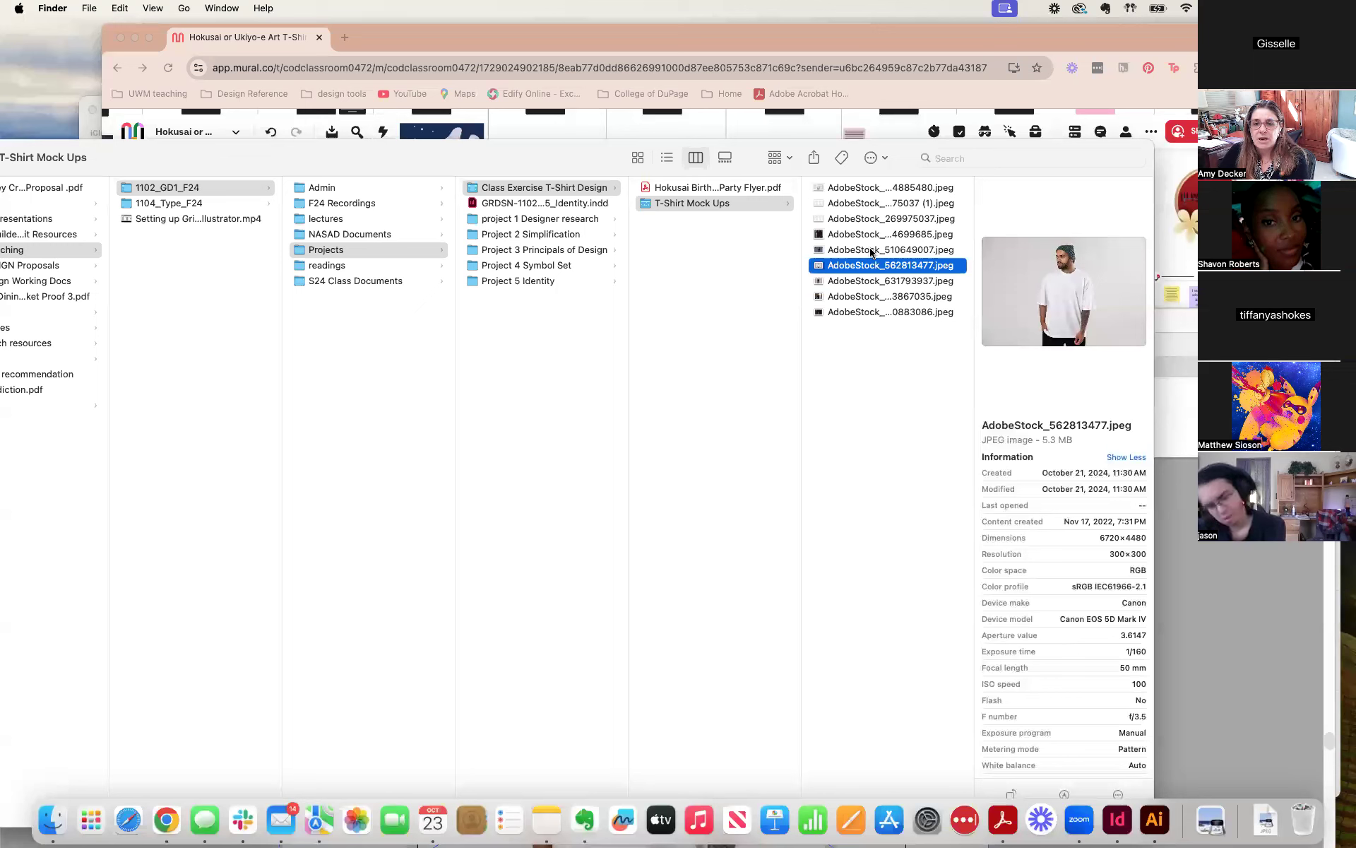
key(Down)
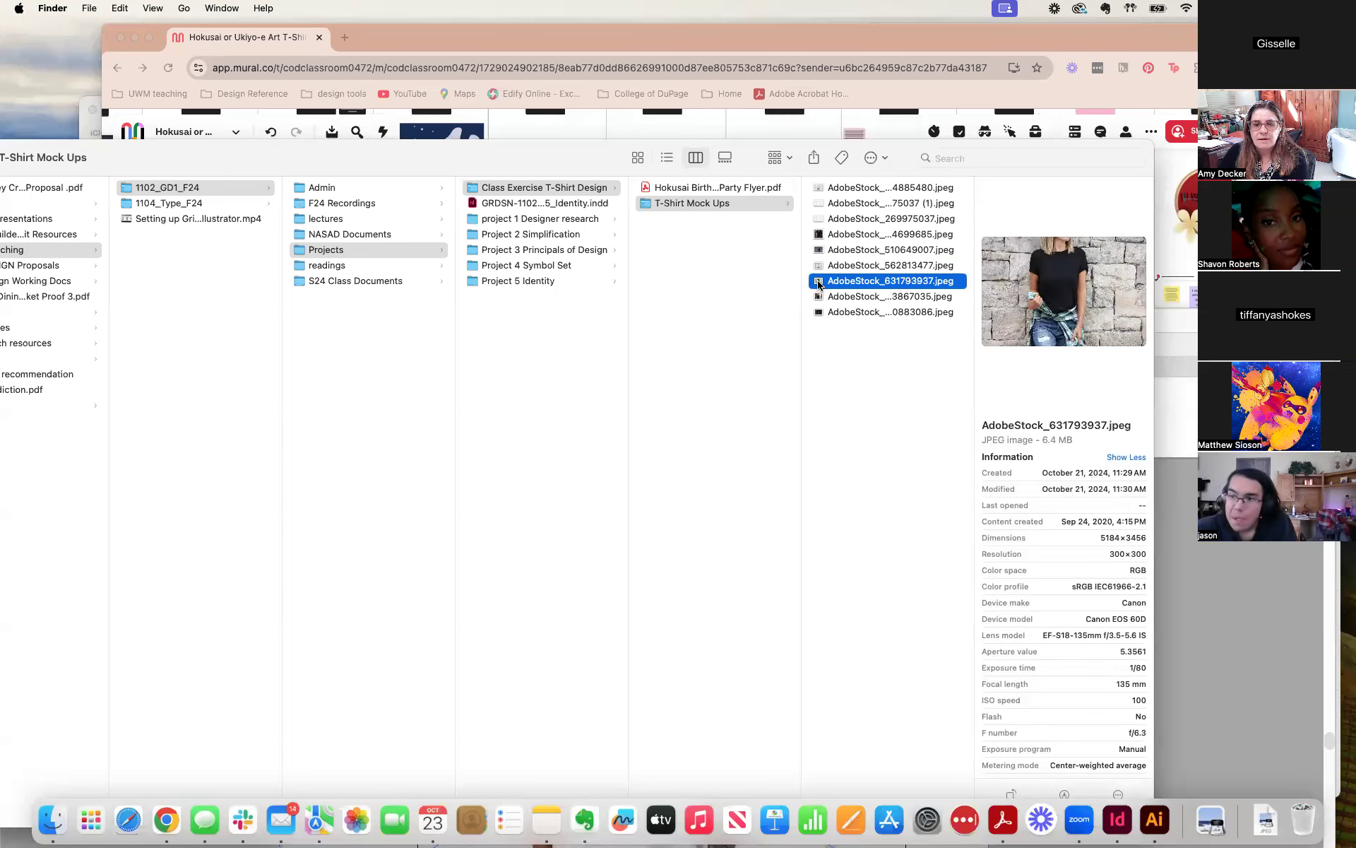
drag(549, 163, 1355, 120)
drag(1355, 516, 1091, 492)
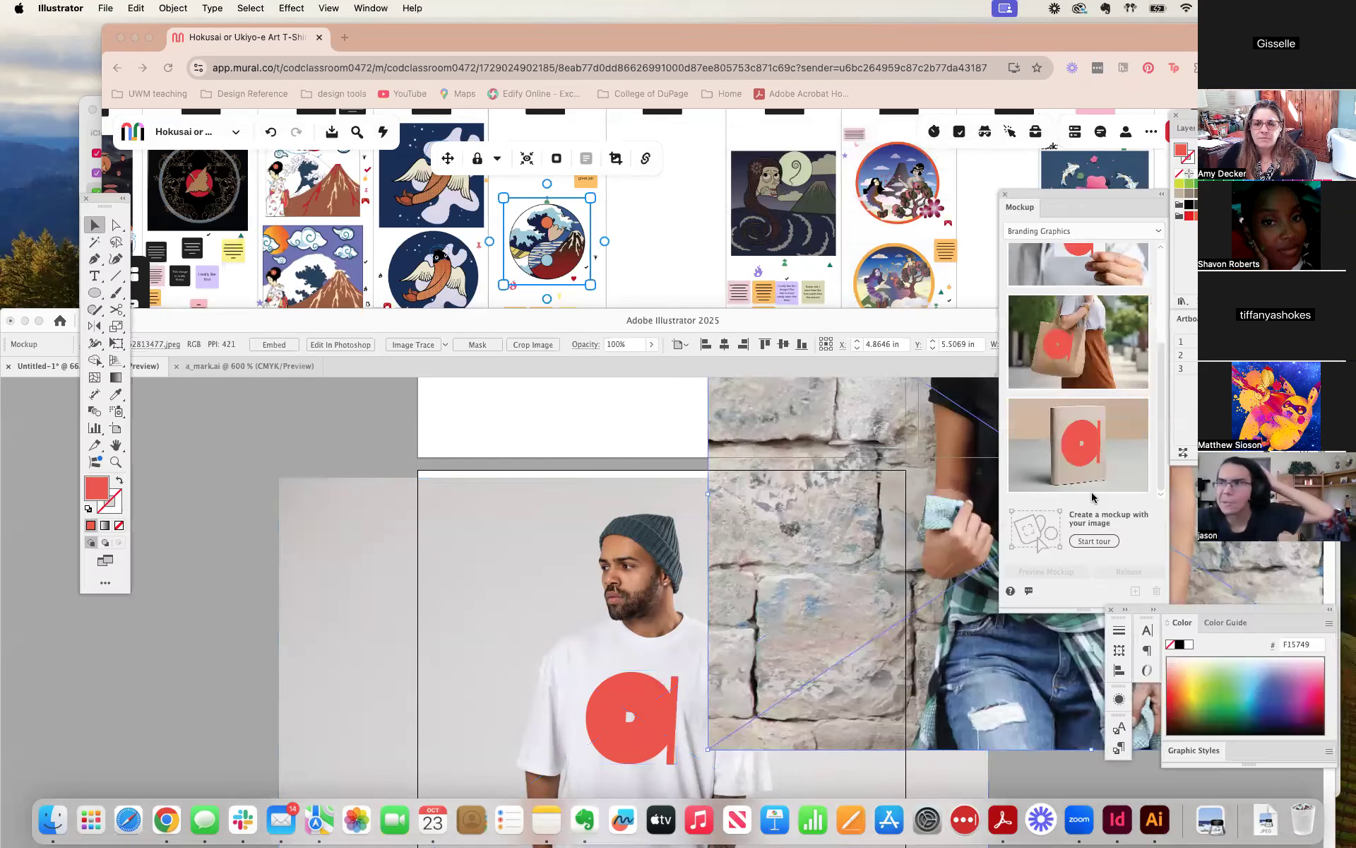
drag(811, 322, 752, 69)
Move the black T-shirt photo onto the second artboard, scale it to about 15.39 × 10.26 in, and deselect it.
click(360, 177)
drag(346, 164, 1, 526)
drag(705, 533, 794, 203)
drag(374, 343, 342, 391)
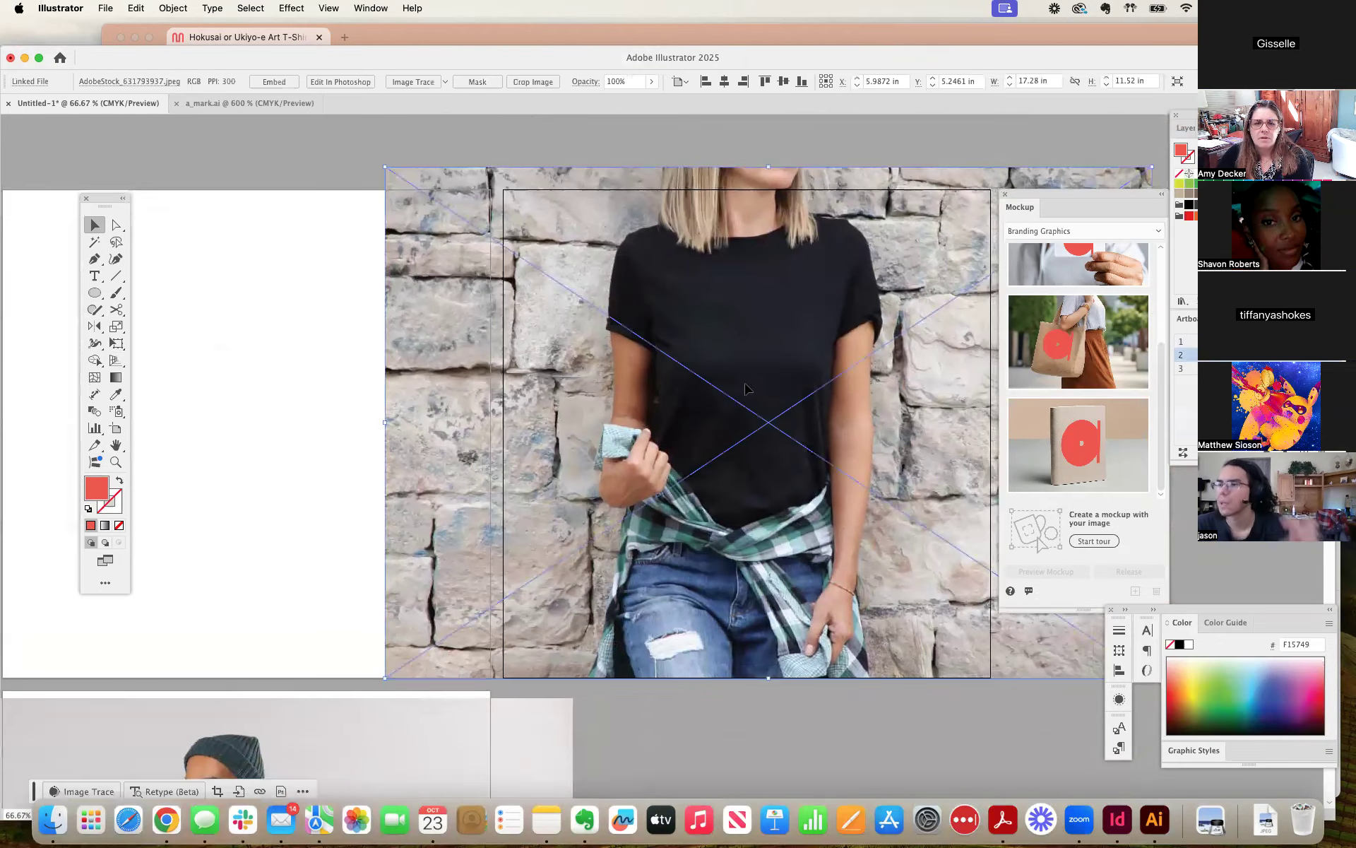
drag(382, 165, 469, 219)
drag(727, 367, 731, 343)
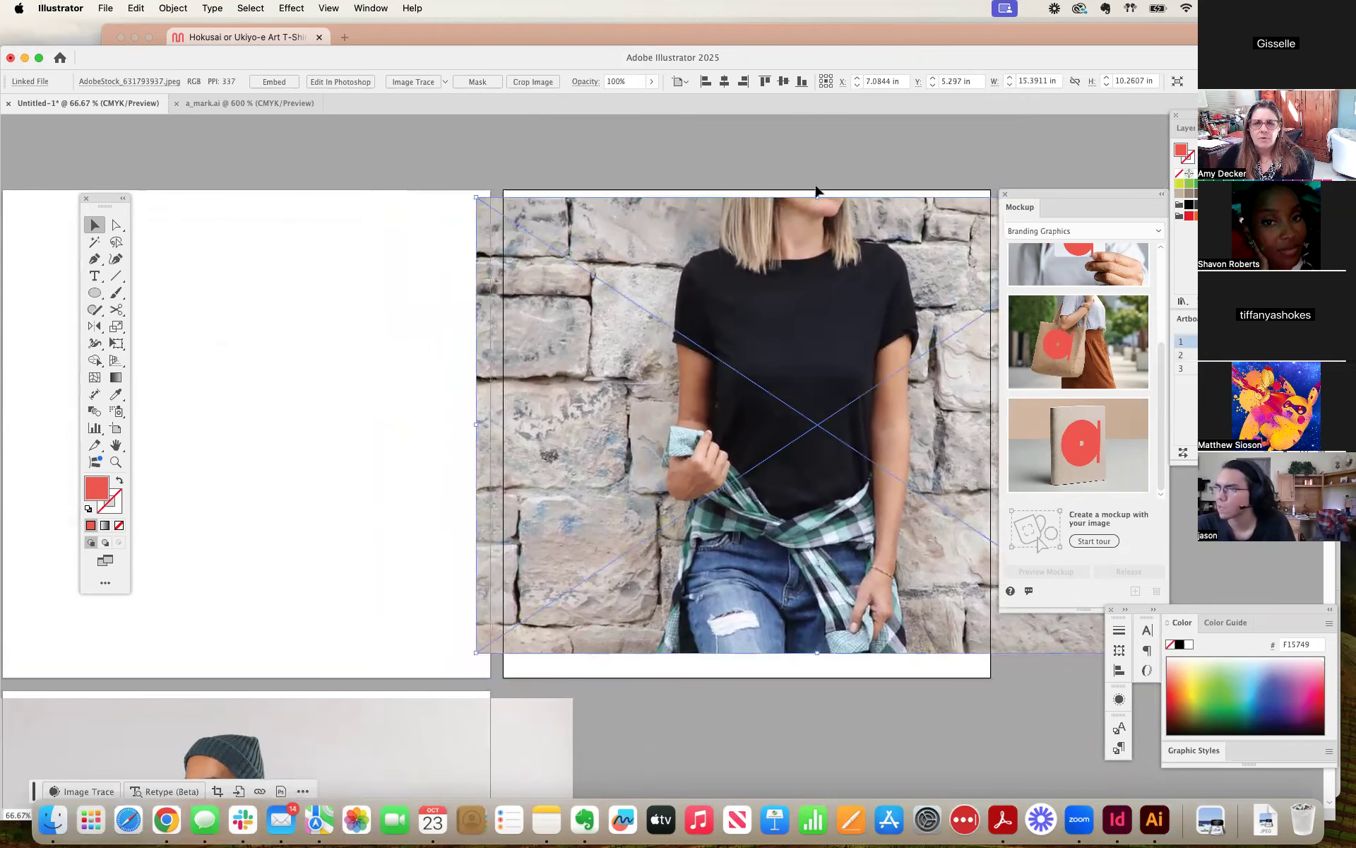
click(832, 159)
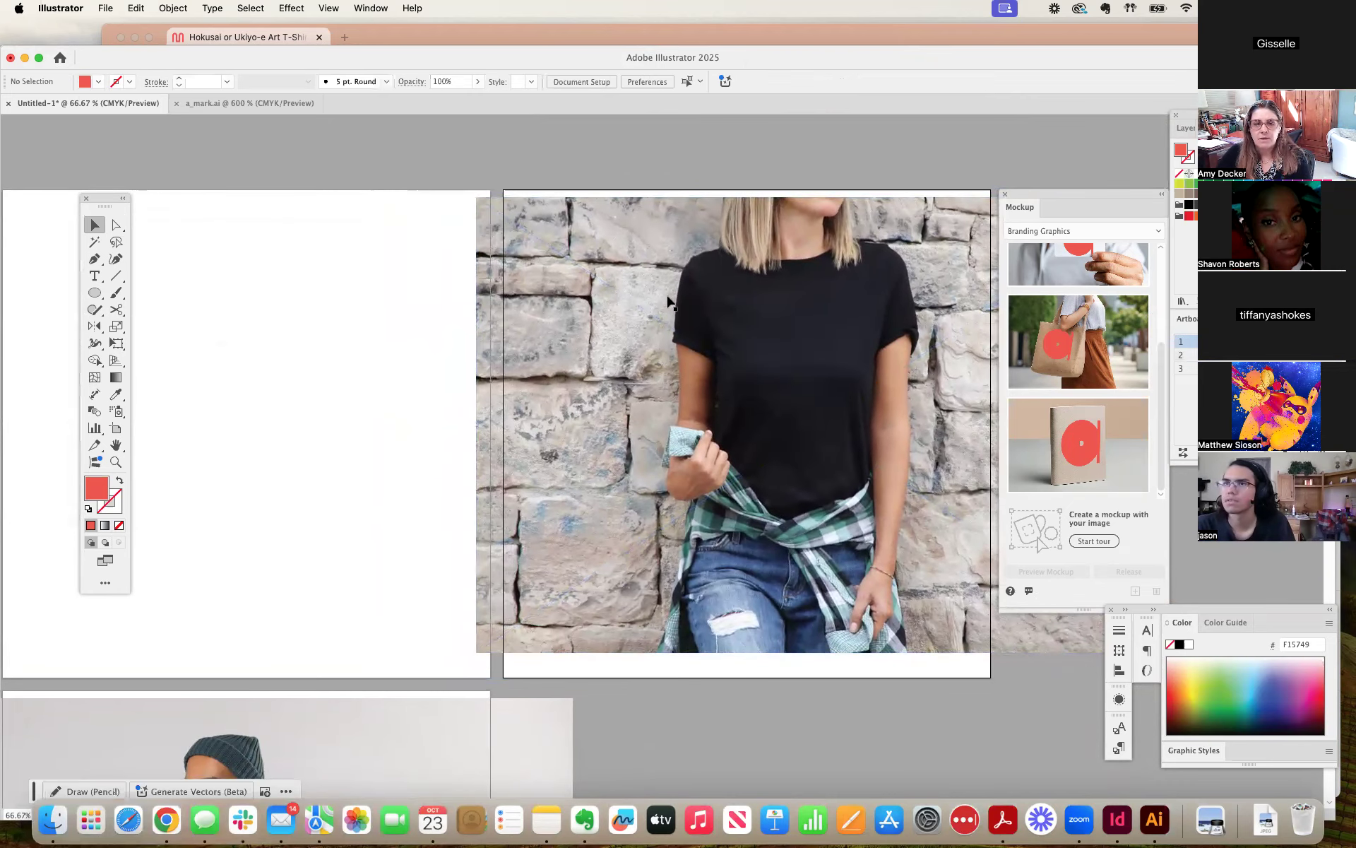
click(432, 275)
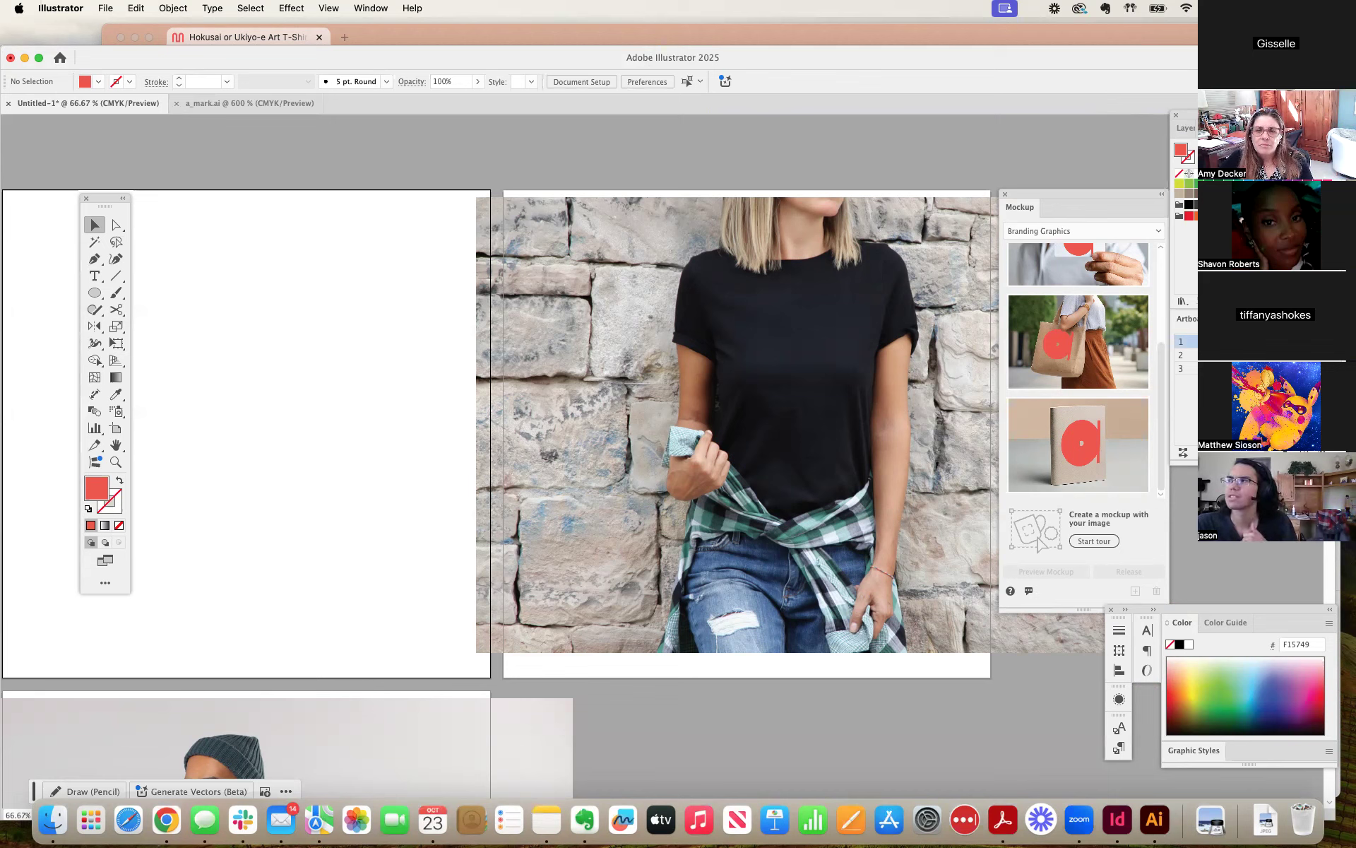
click(817, 271)
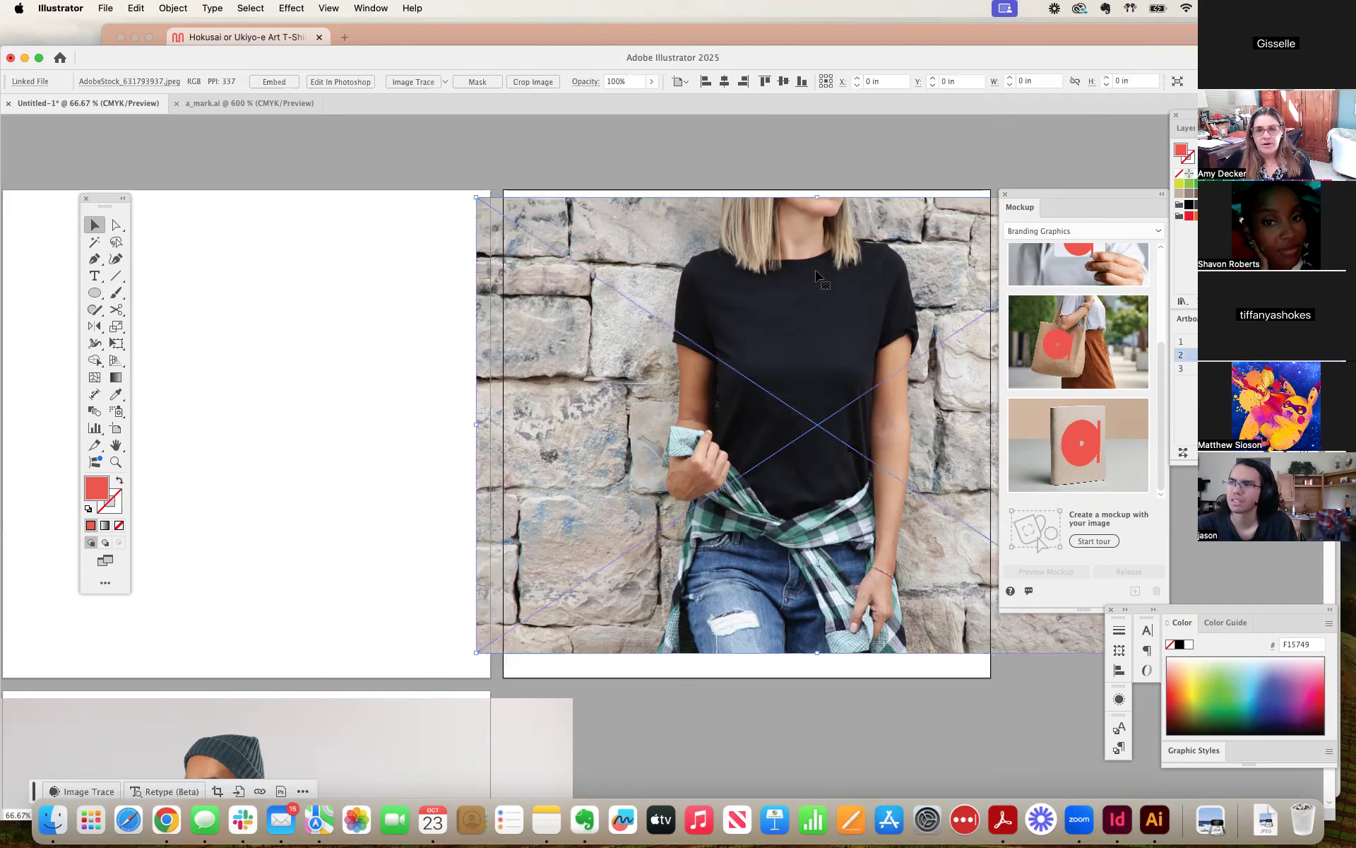
click(660, 145)
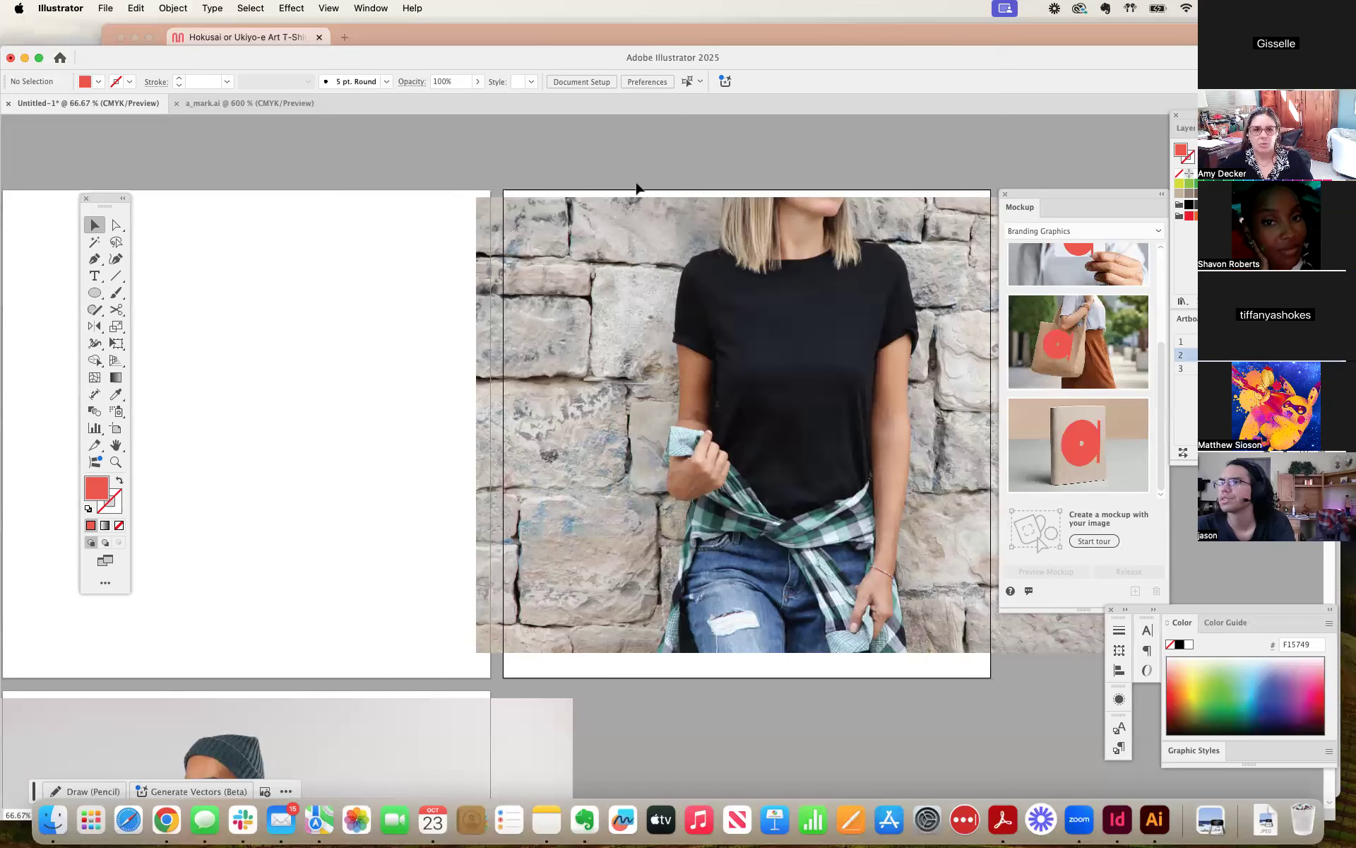
Resize the black T-shirt photo proportionally and shift it left so the shirt sits near the middle of the second artboard, and deselect it.
scroll(636, 188, right, 5)
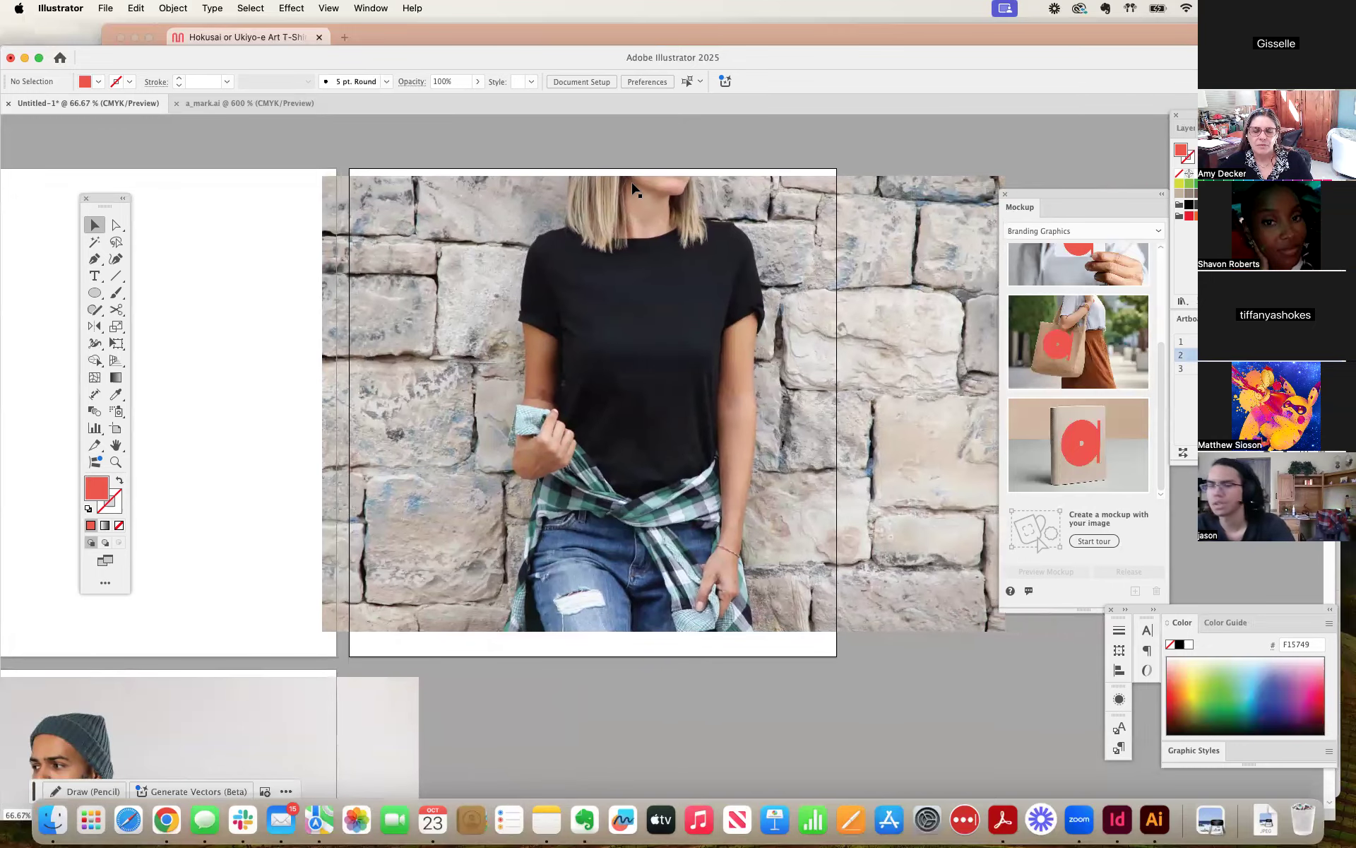
click(633, 185)
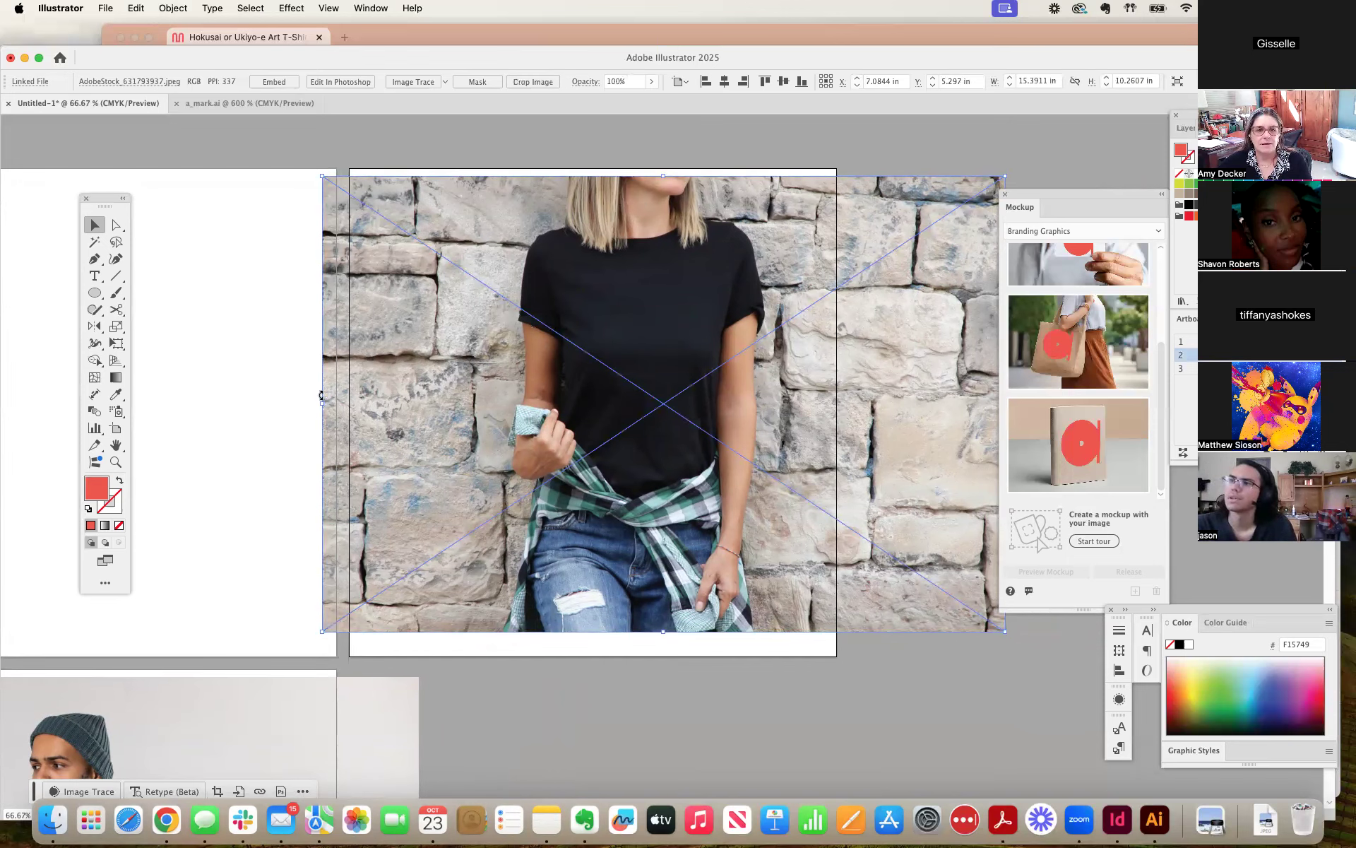
drag(320, 402, 349, 405)
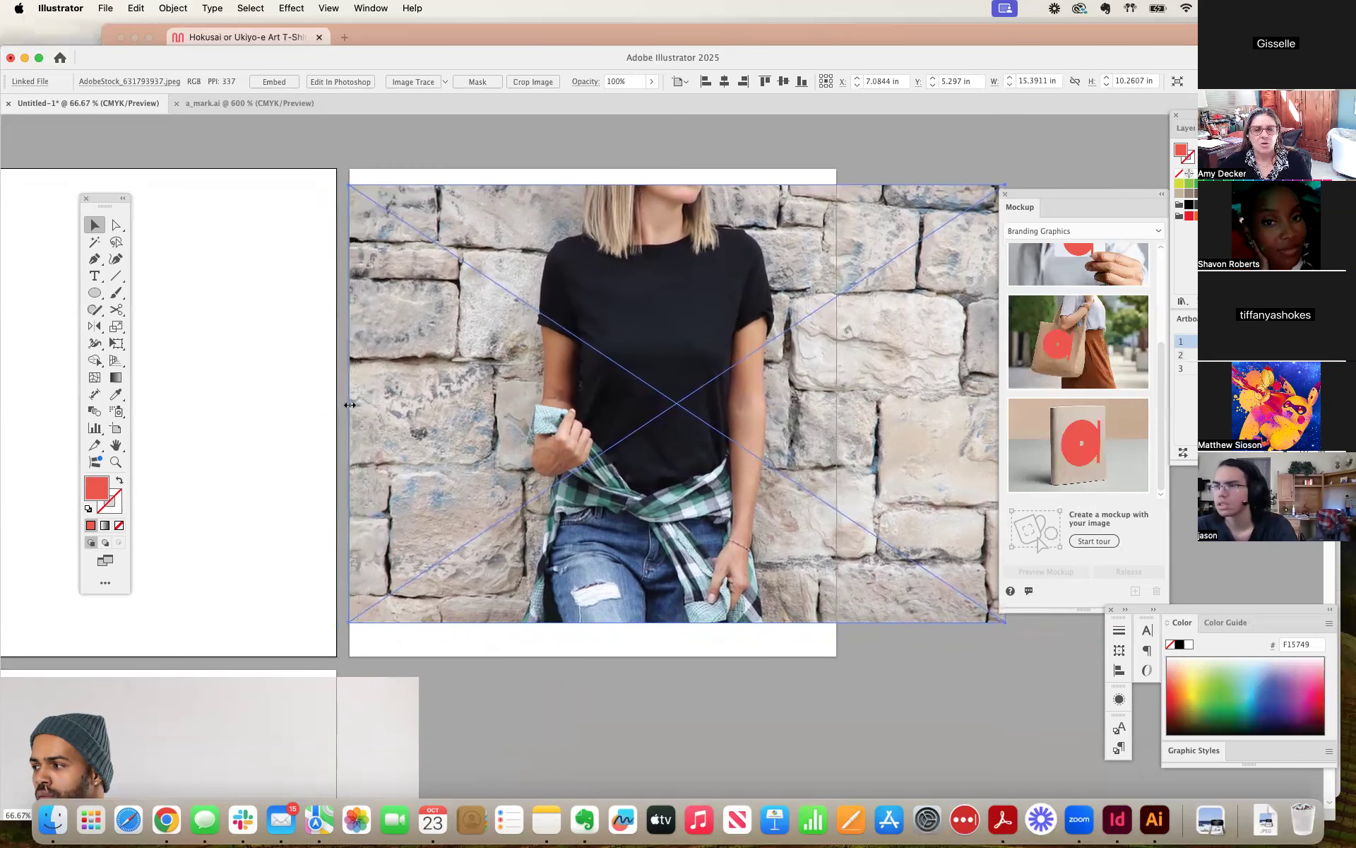
scroll(350, 404, down, 2)
key(super+shift+a)
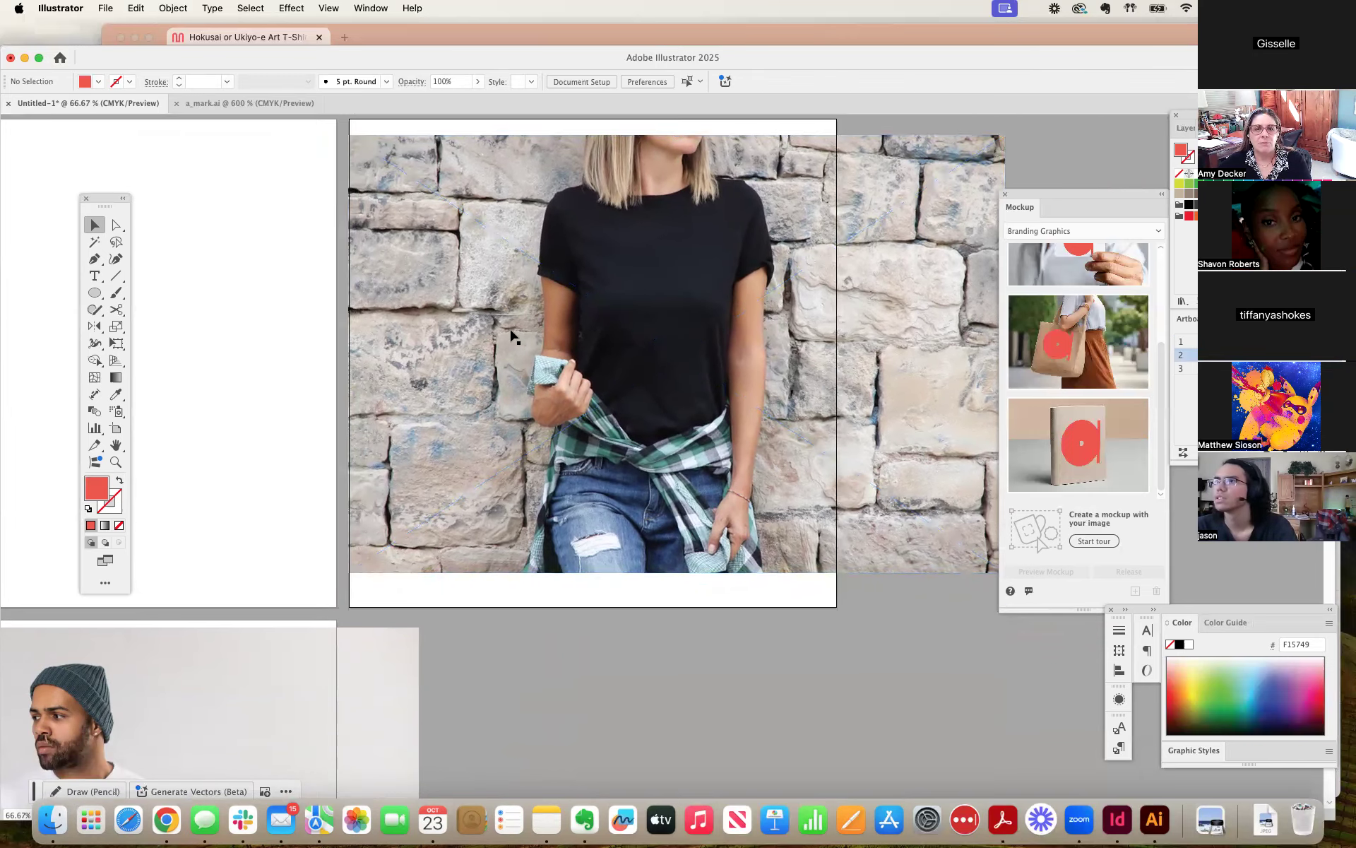
mouse_move(540, 325)
mouse_down()
mouse_move(485, 325)
mouse_move(527, 316)
mouse_up()
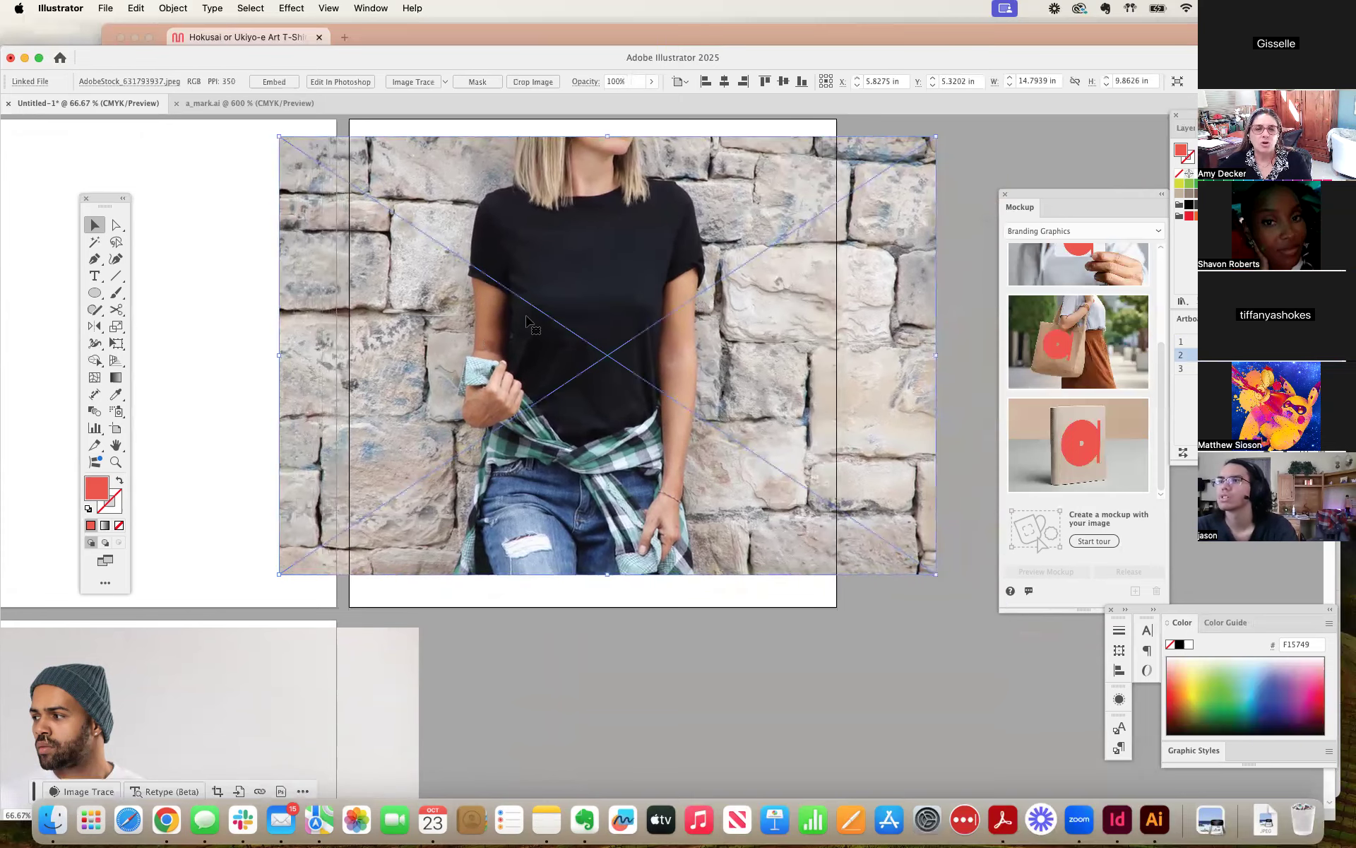
drag(934, 573, 954, 600)
click(953, 609)
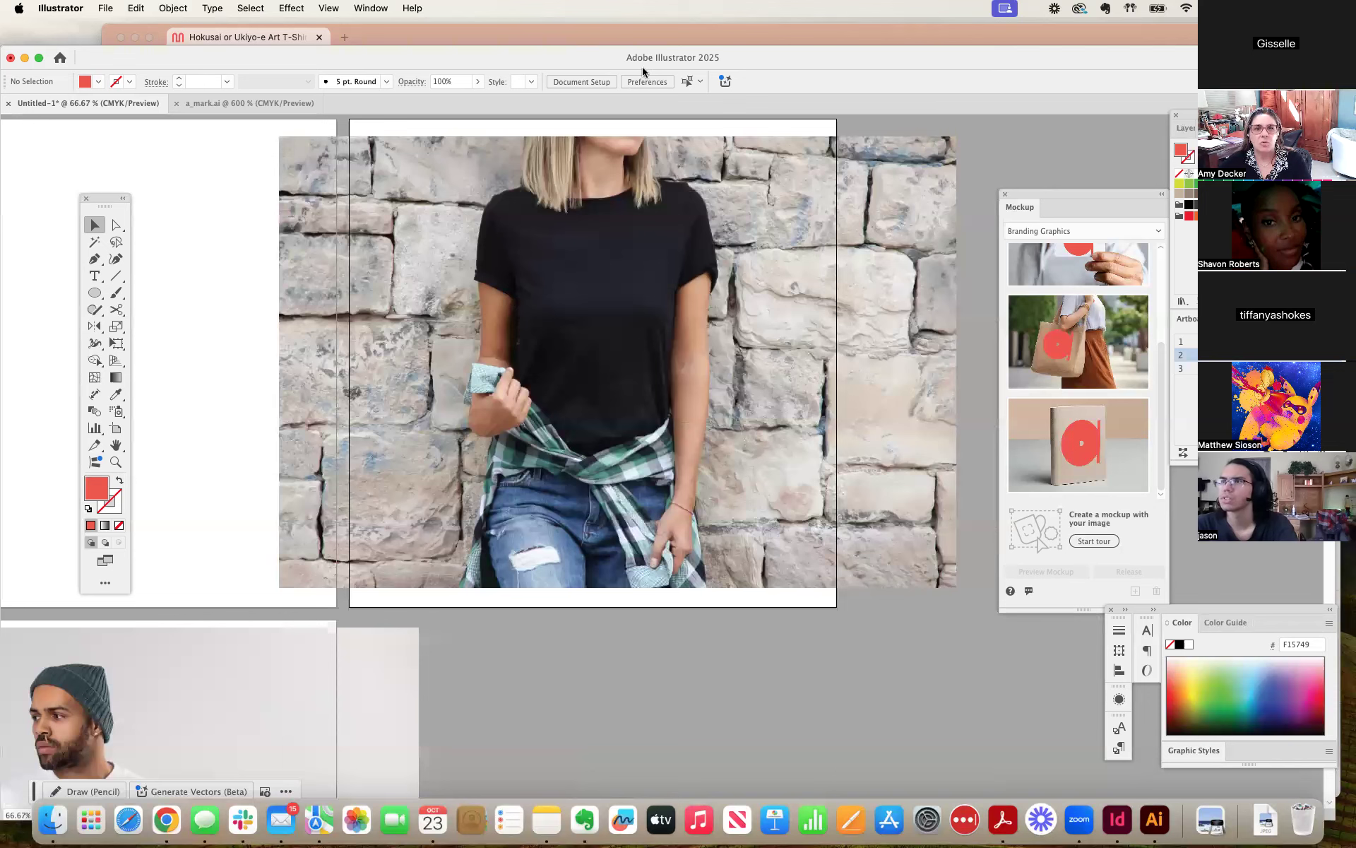
drag(923, 67, 955, 43)
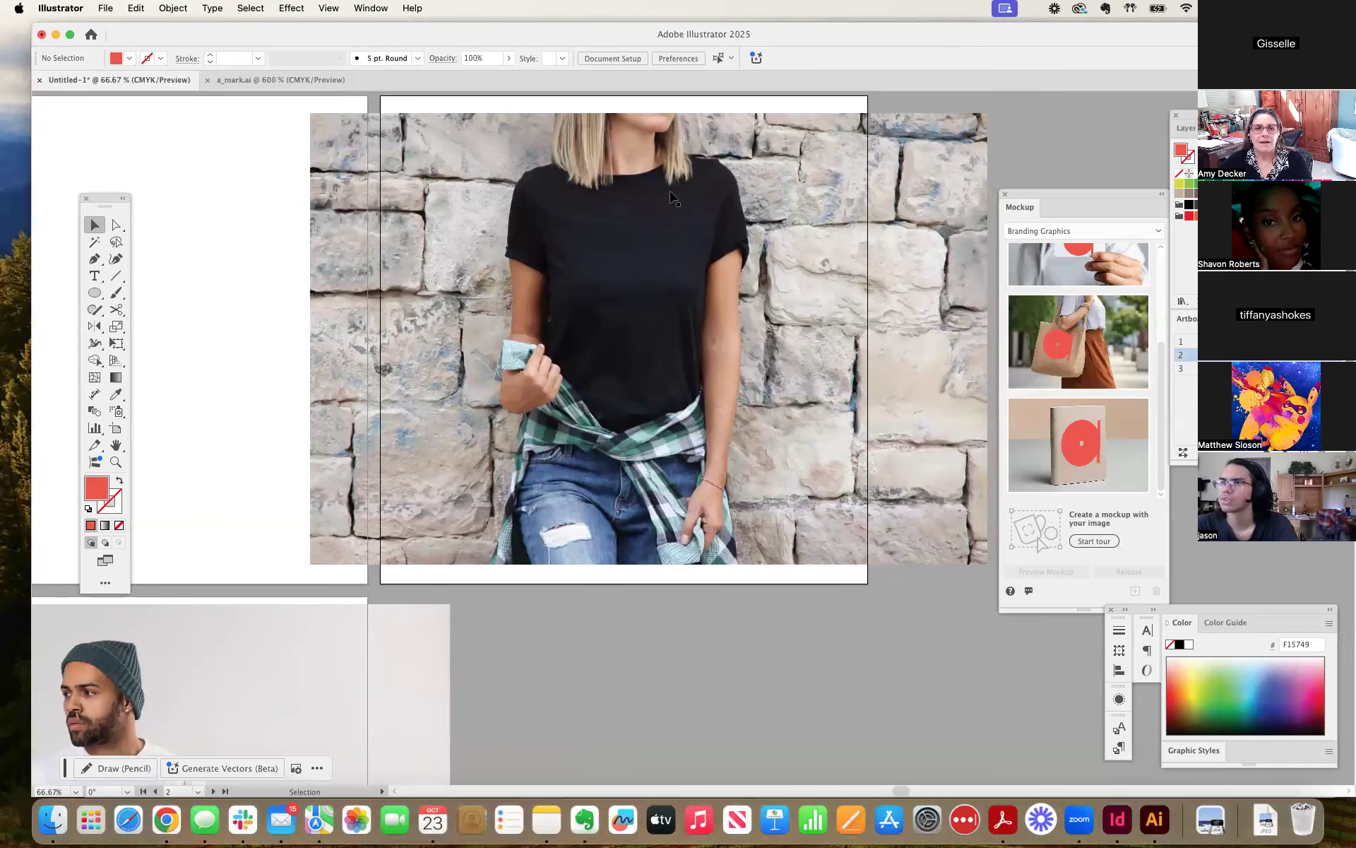
click(645, 332)
click(197, 294)
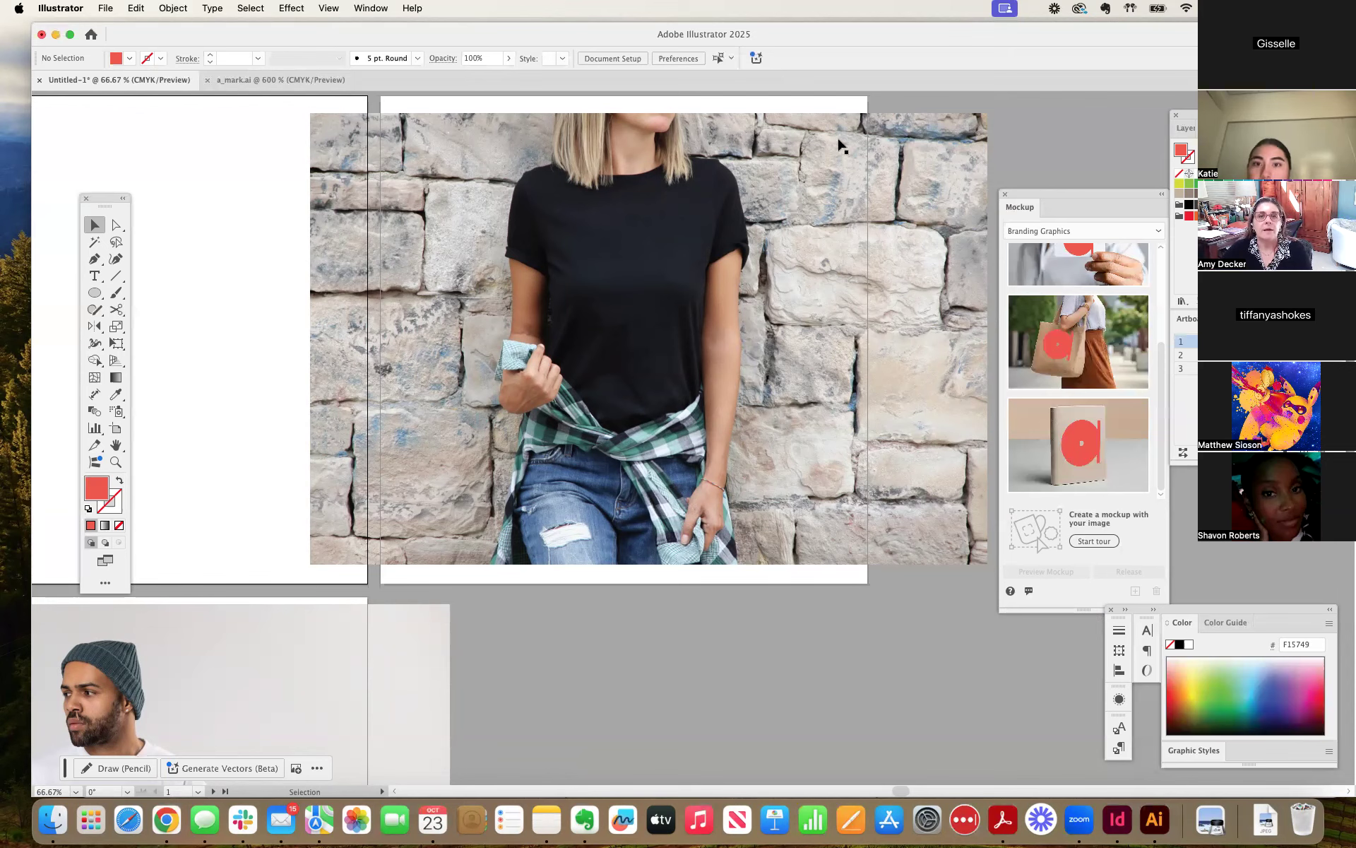
Switch to Chrome and look over the T-shirt designs on the Mural board, examining the pink flower design's back and front versions up close.
drag(832, 34, 863, 211)
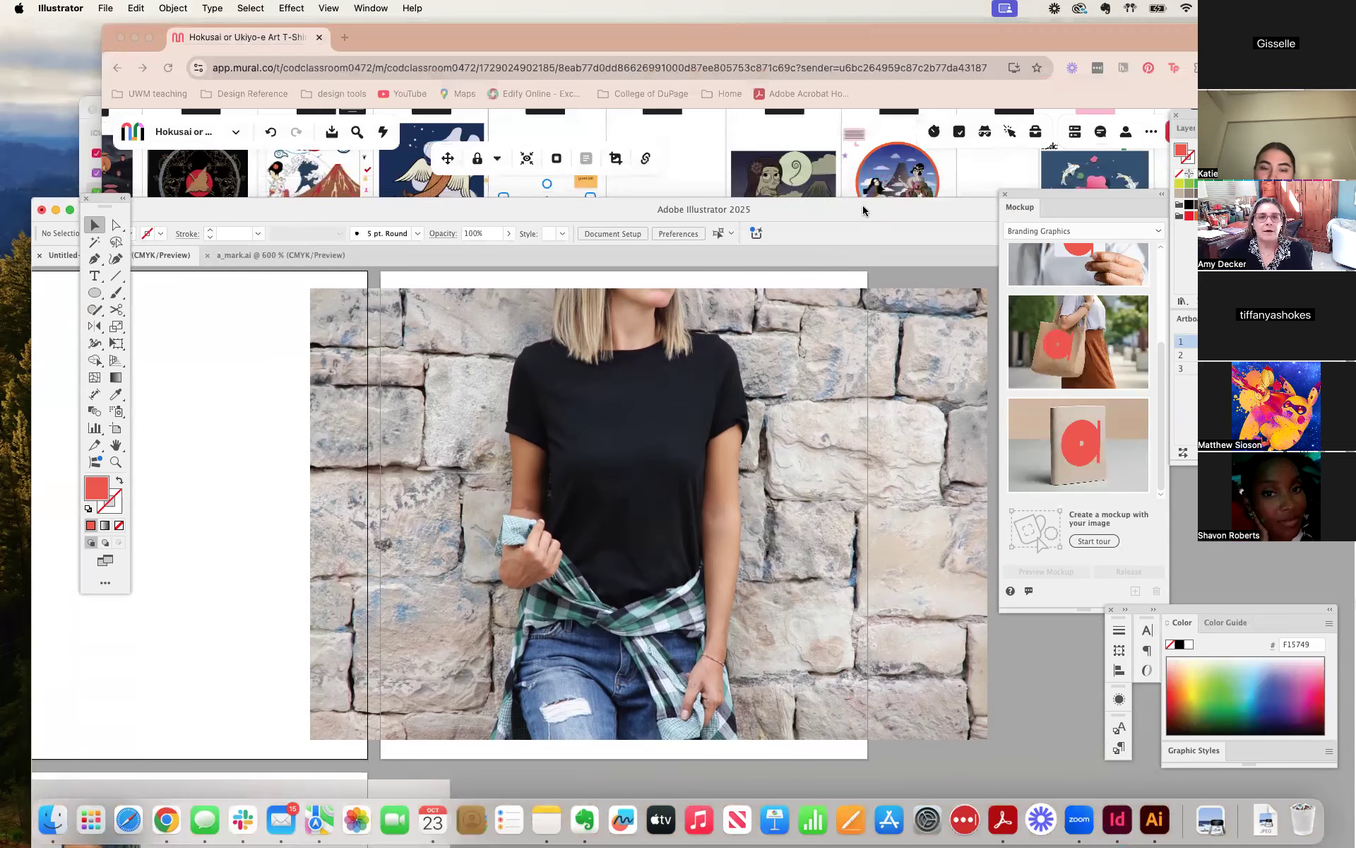
click(703, 183)
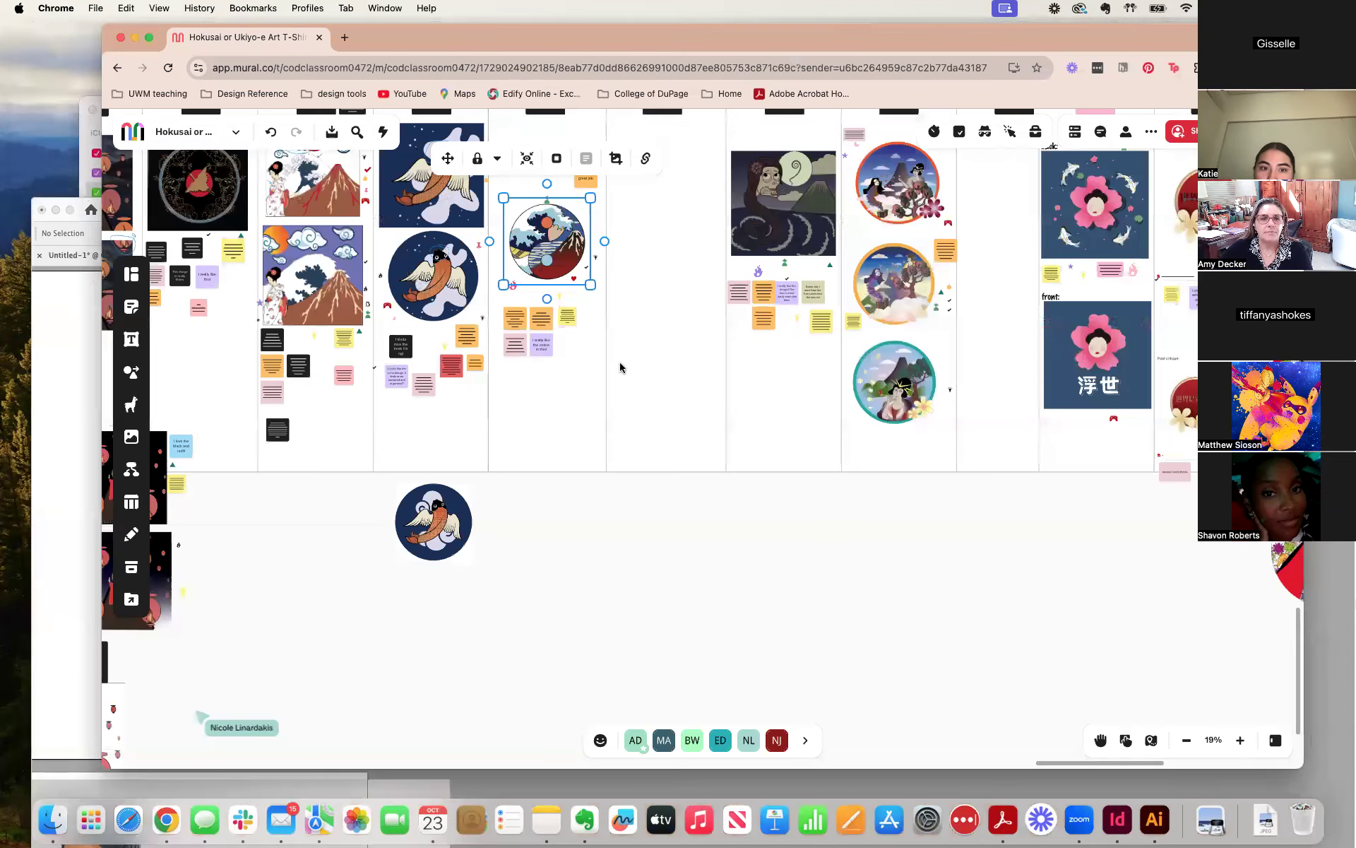
scroll(590, 348, left, 6)
scroll(821, 346, right, 8)
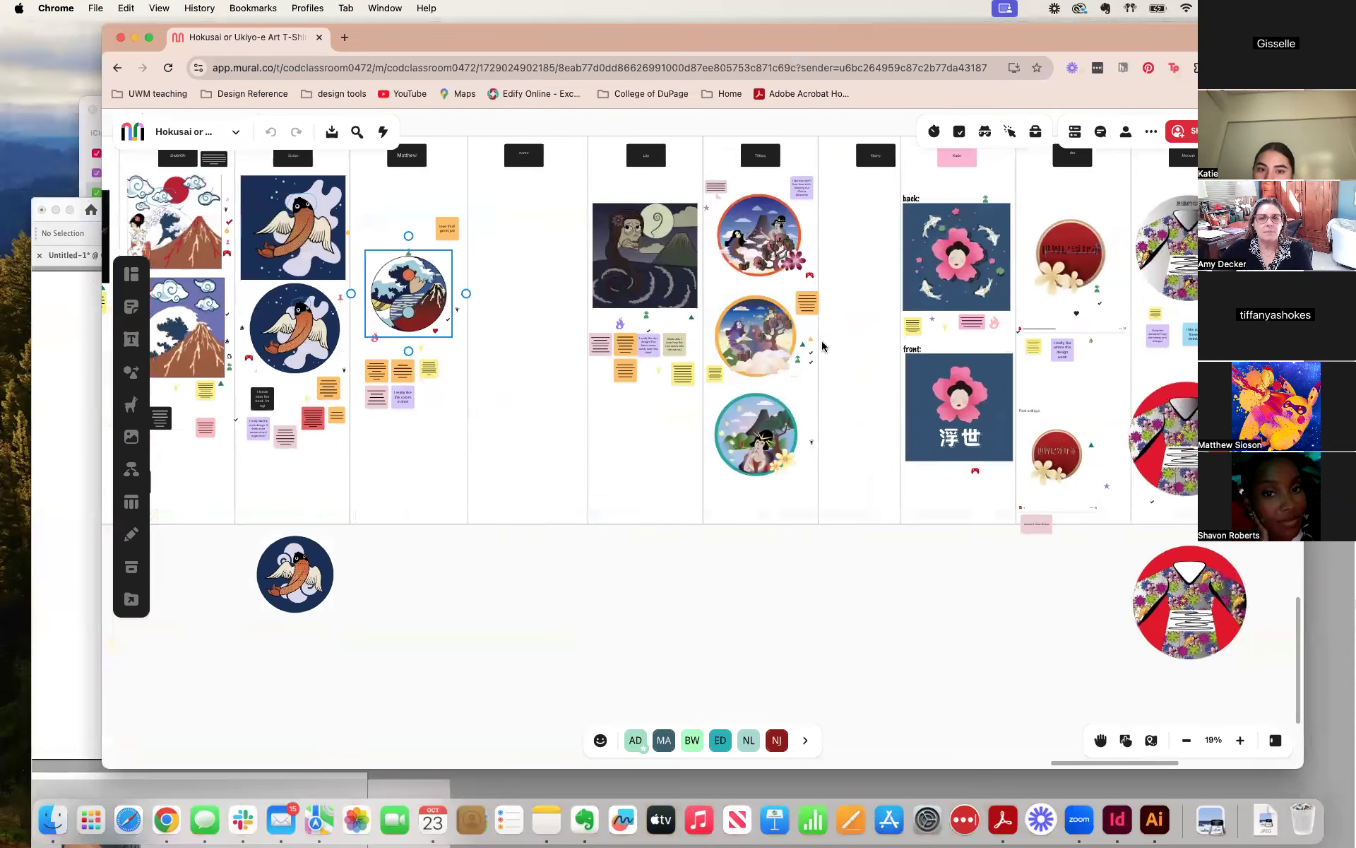
scroll(822, 346, right, 6)
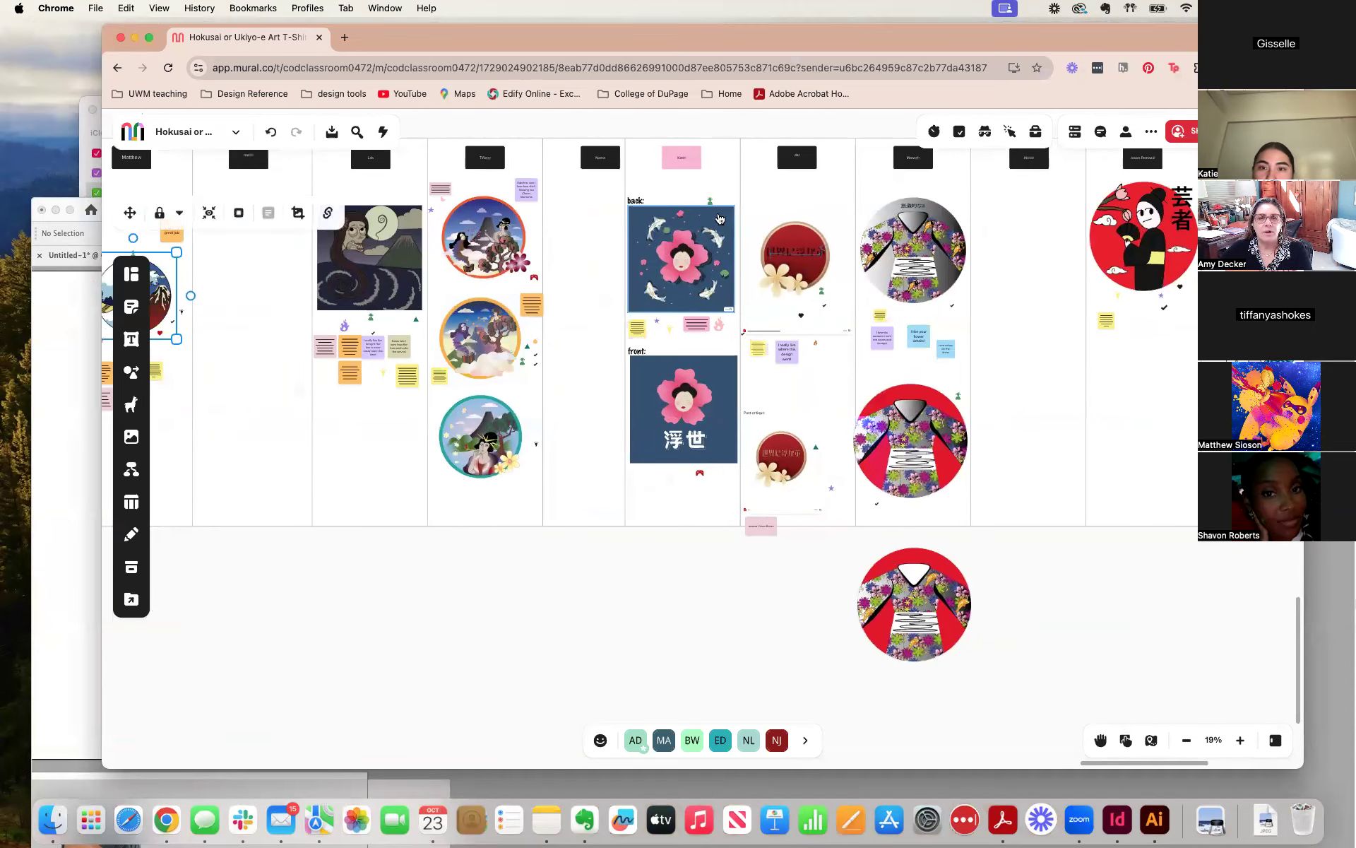
scroll(719, 217, up, 10)
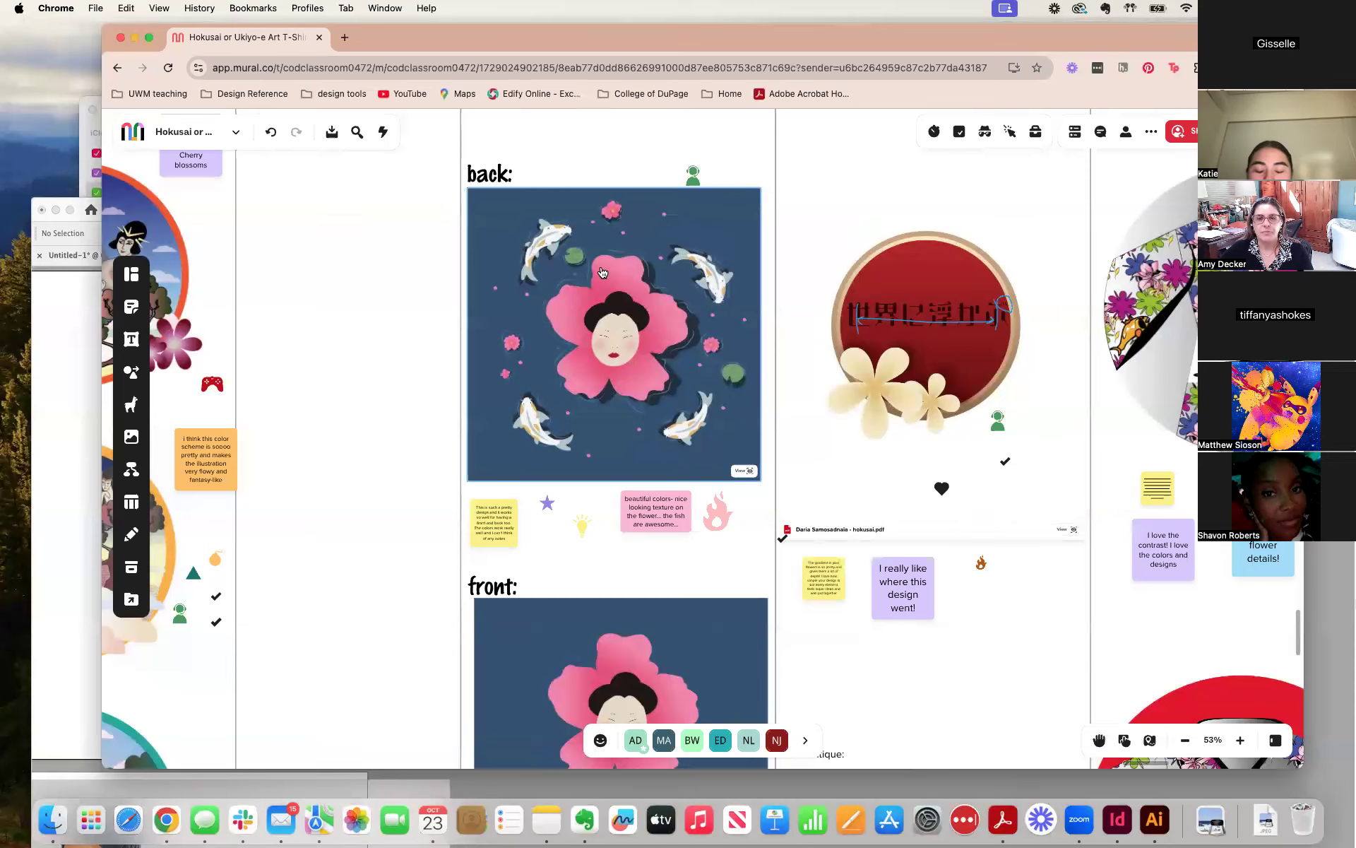
scroll(603, 272, down, 5)
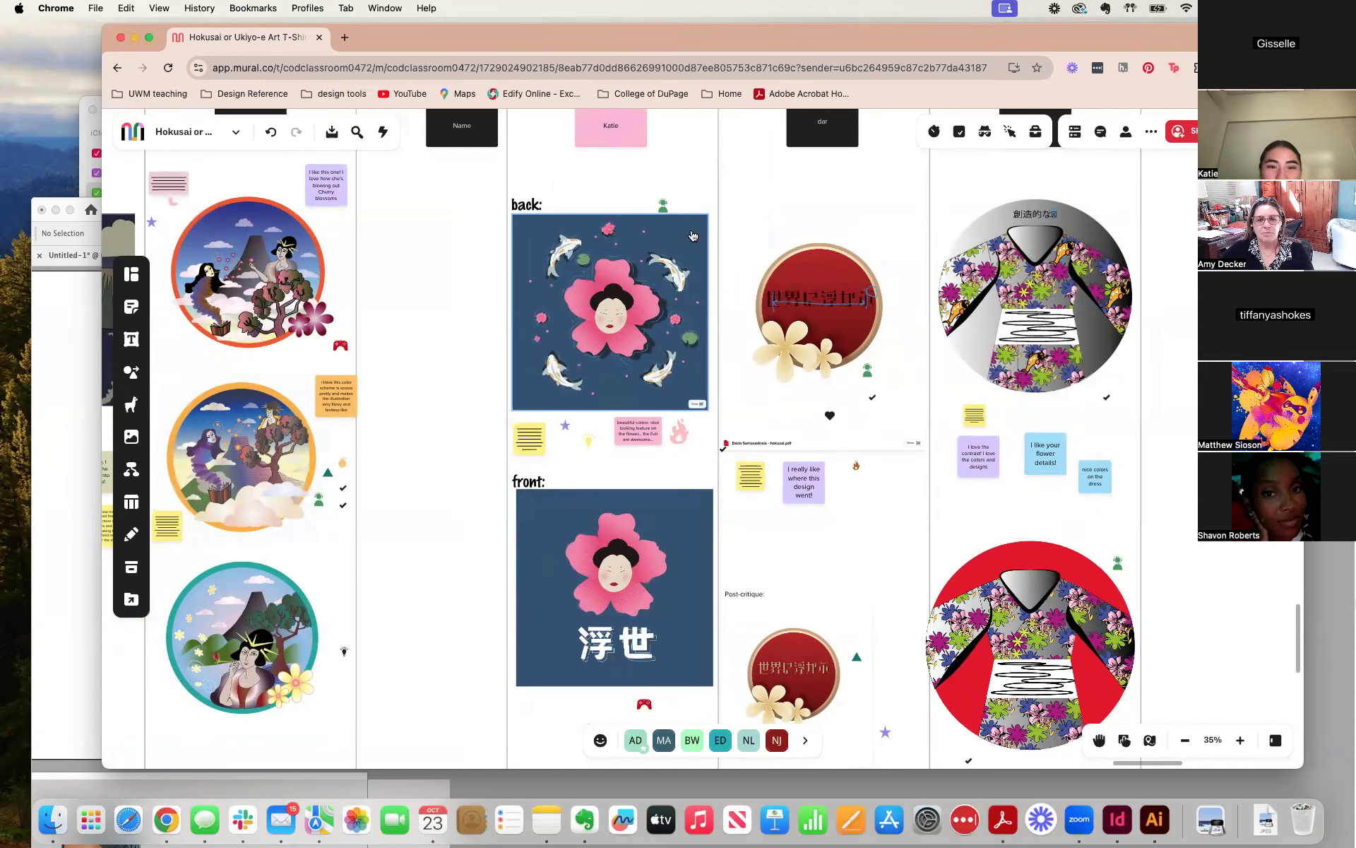
scroll(692, 235, down, 3)
scroll(692, 235, up, 5)
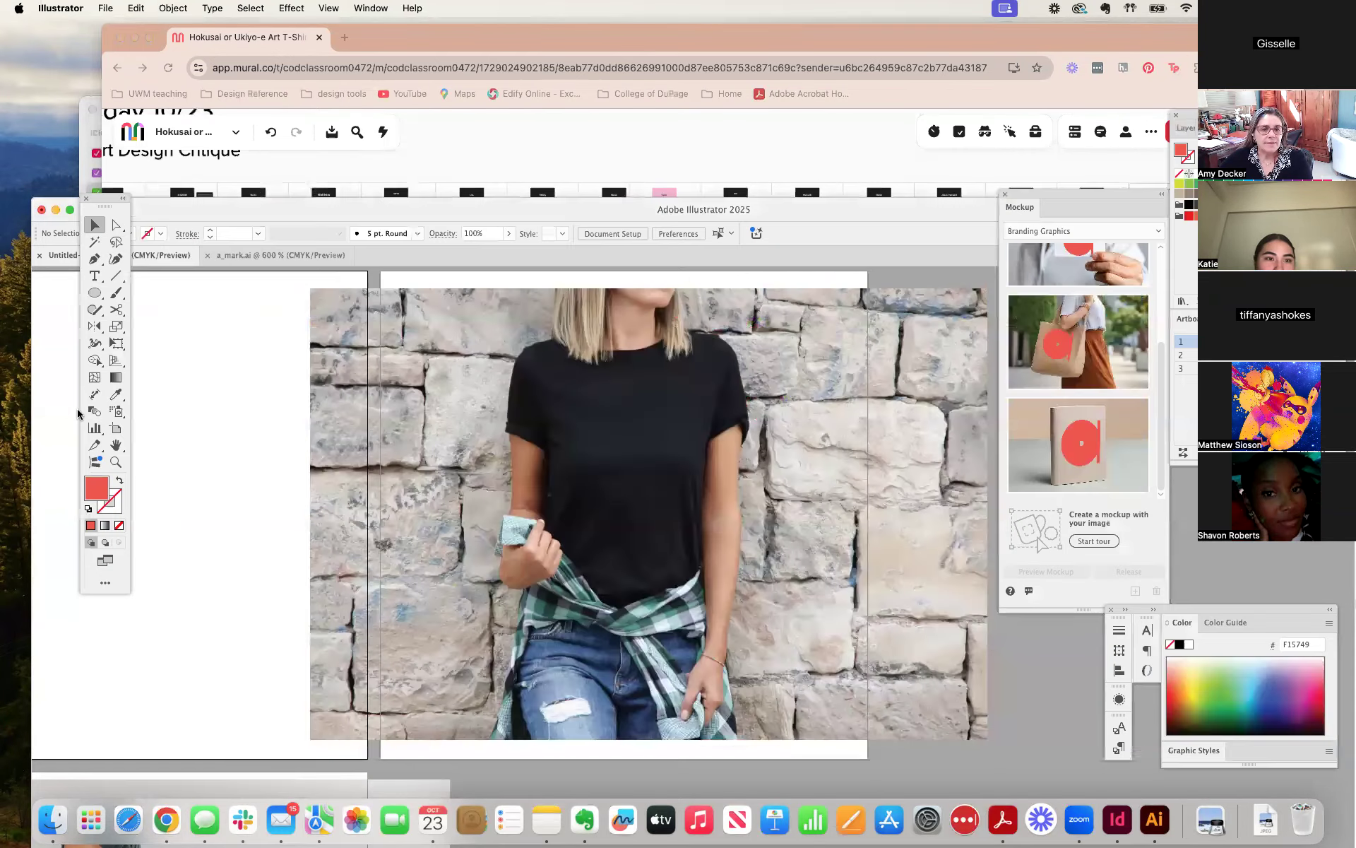
Return to Illustrator, move the black T-shirt photo so its left edge meets the second artboard's left edge, and deselect it.
click(78, 413)
drag(829, 218, 842, 113)
click(650, 297)
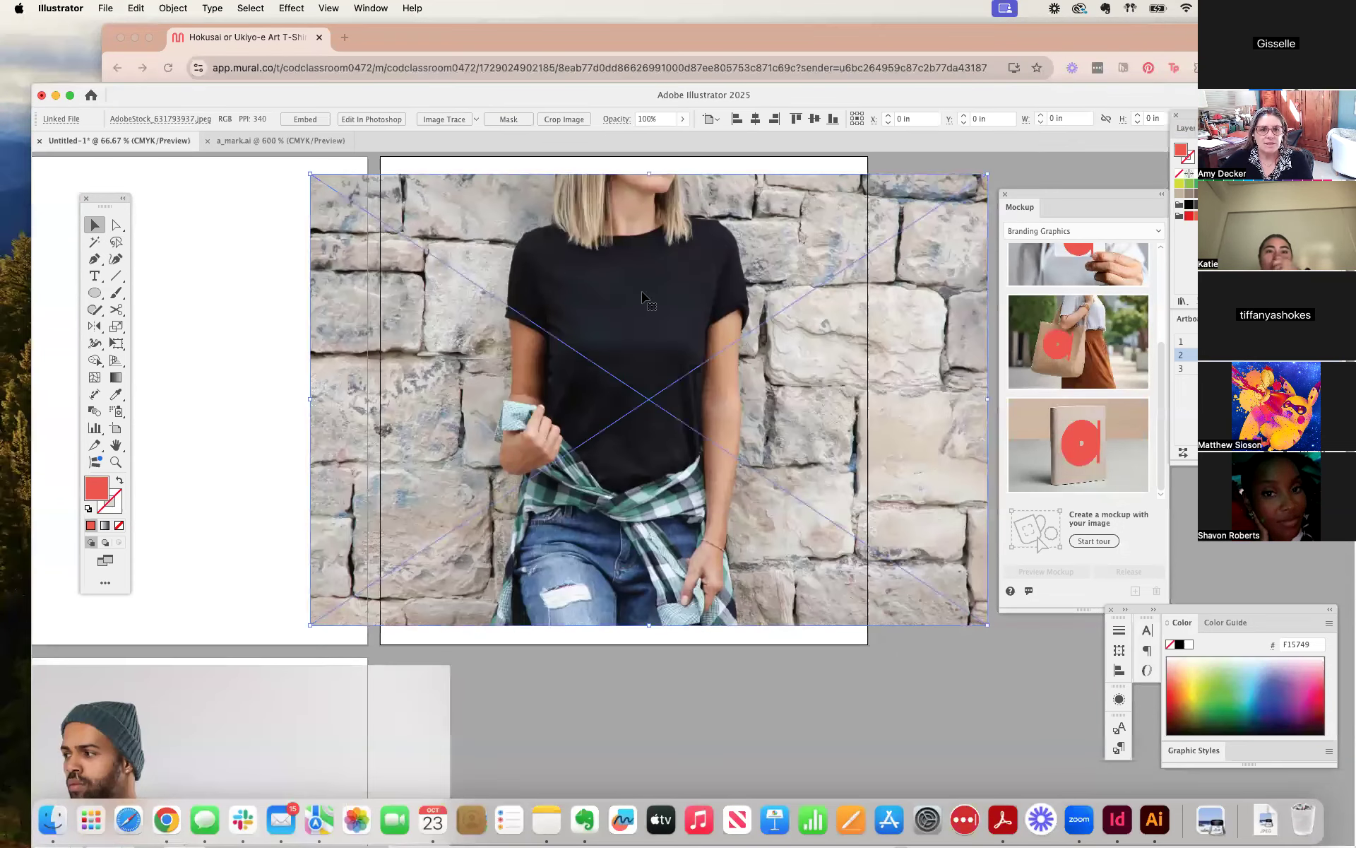
scroll(646, 299, down, 5)
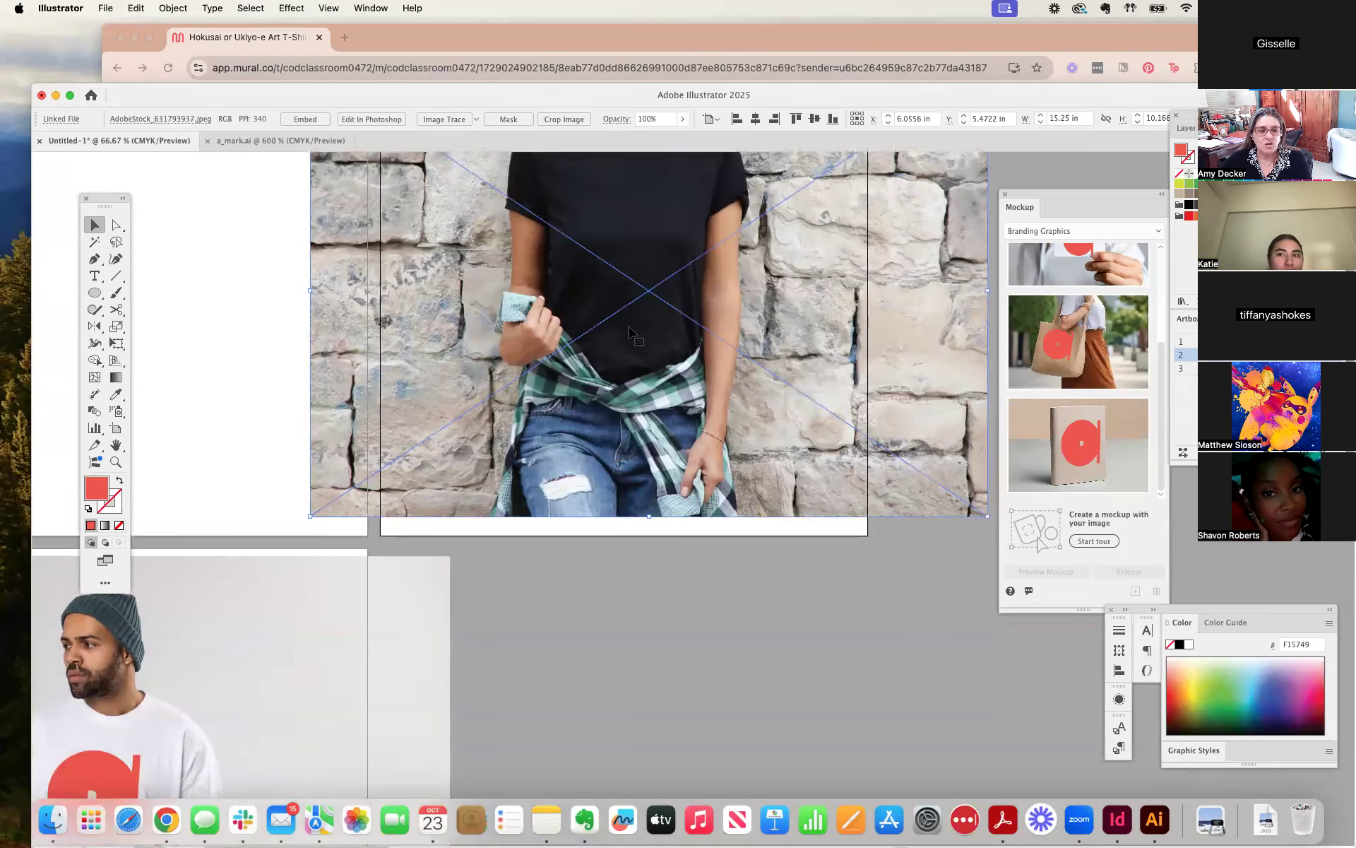
drag(469, 537, 729, 734)
drag(756, 496, 825, 496)
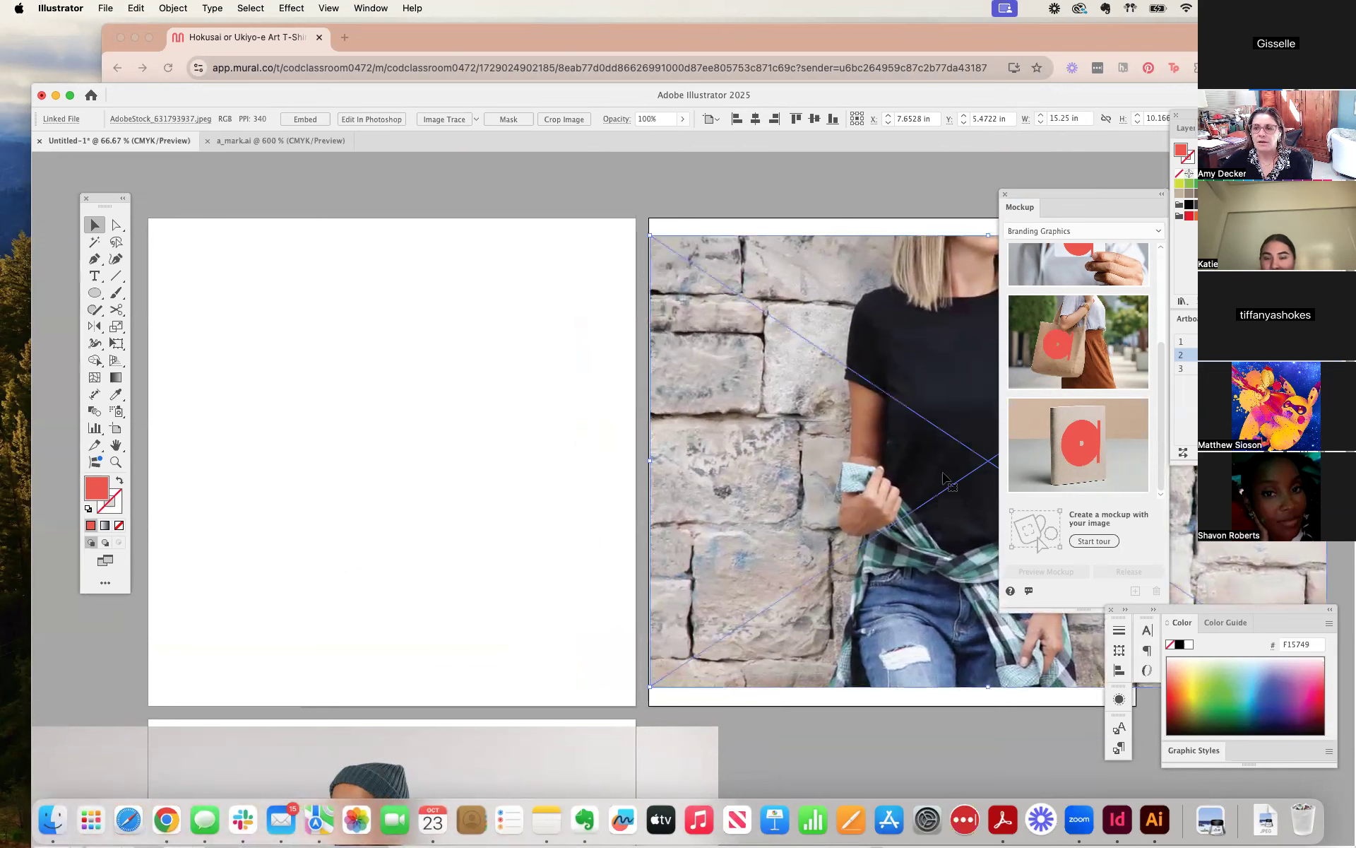
click(463, 396)
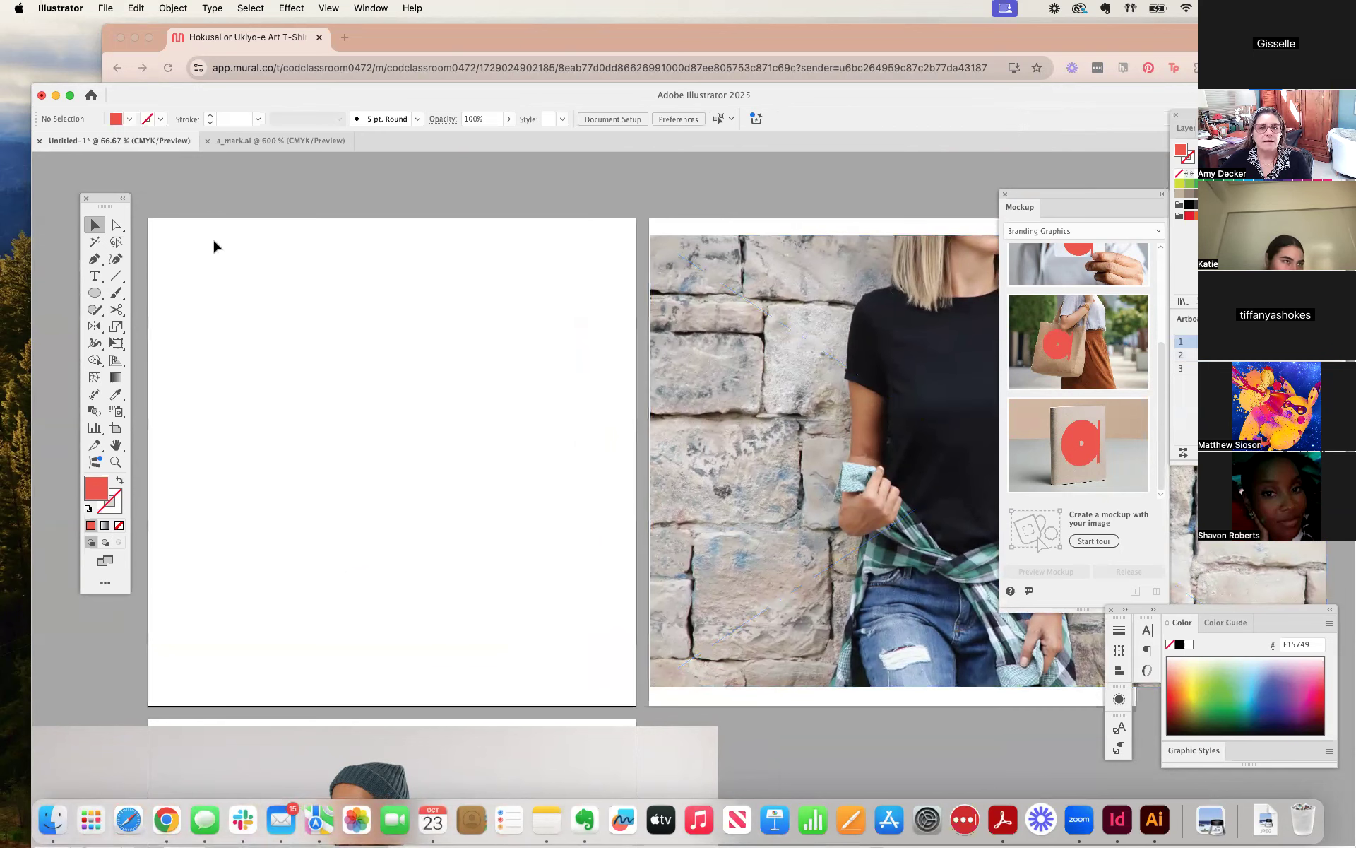
Start placing a file and browse to Documents > COD Teaching > 1102_GD1_F24 > Projects > Class Exercise T-Shirt Design > T-Shirt Mock Ups.
click(105, 8)
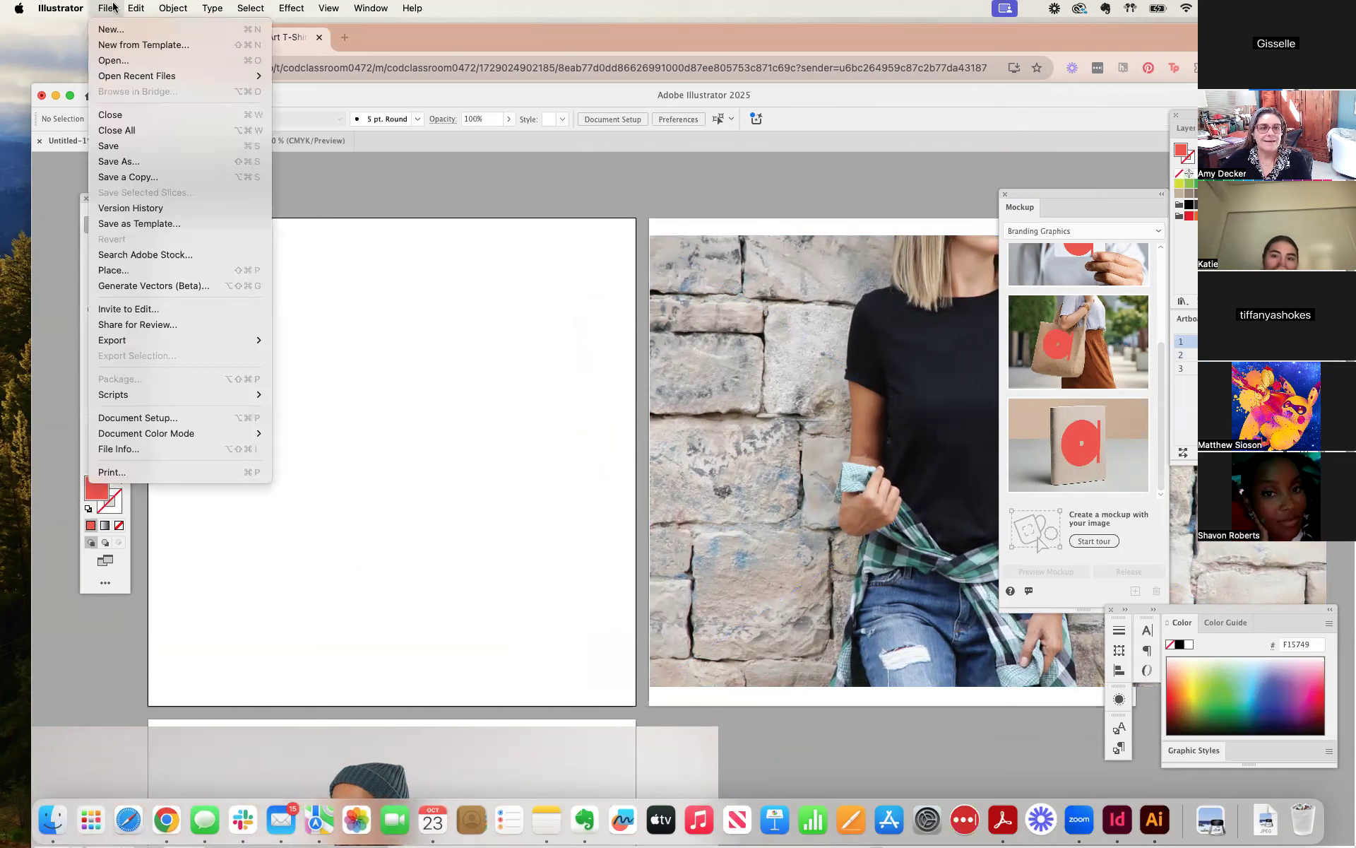
click(110, 269)
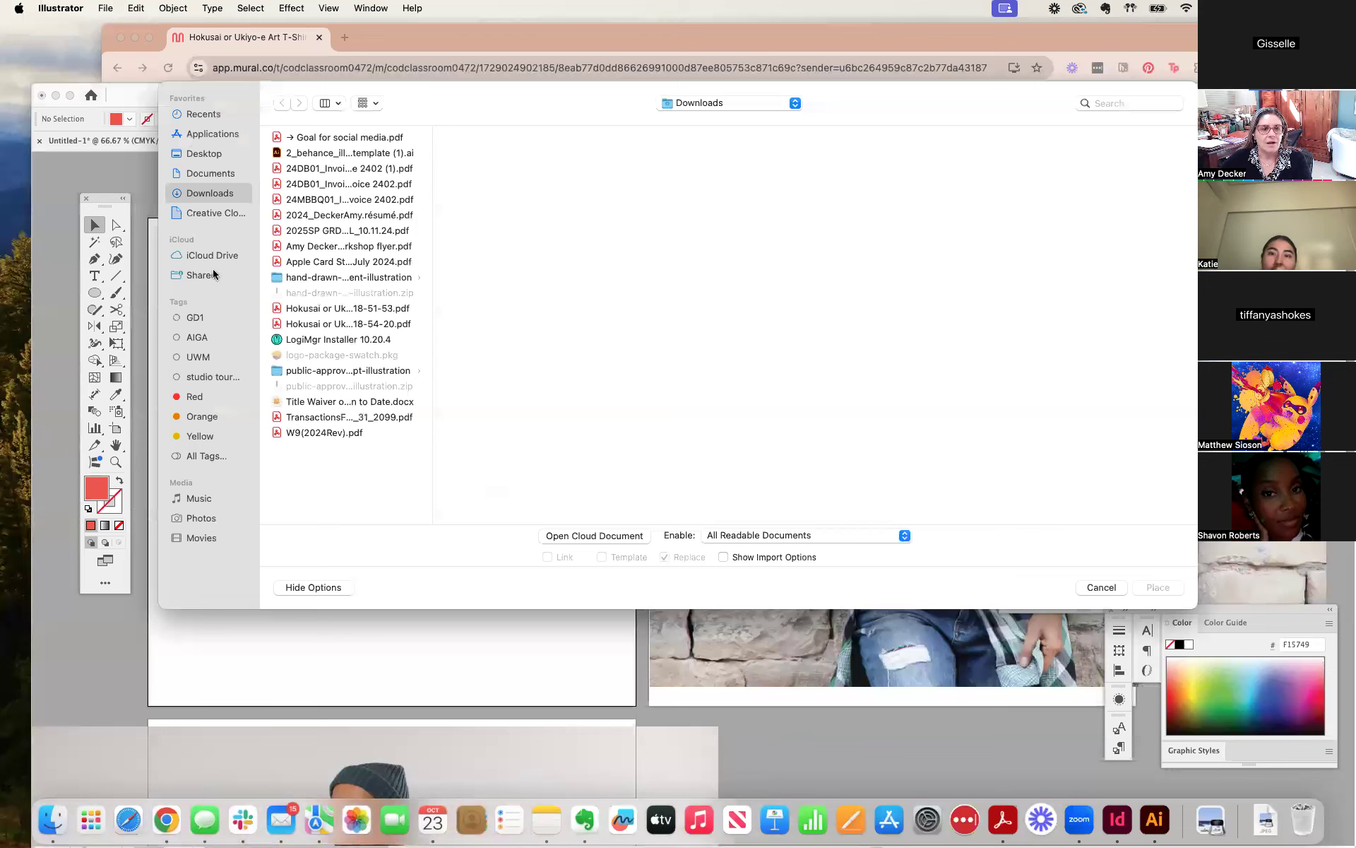
click(216, 256)
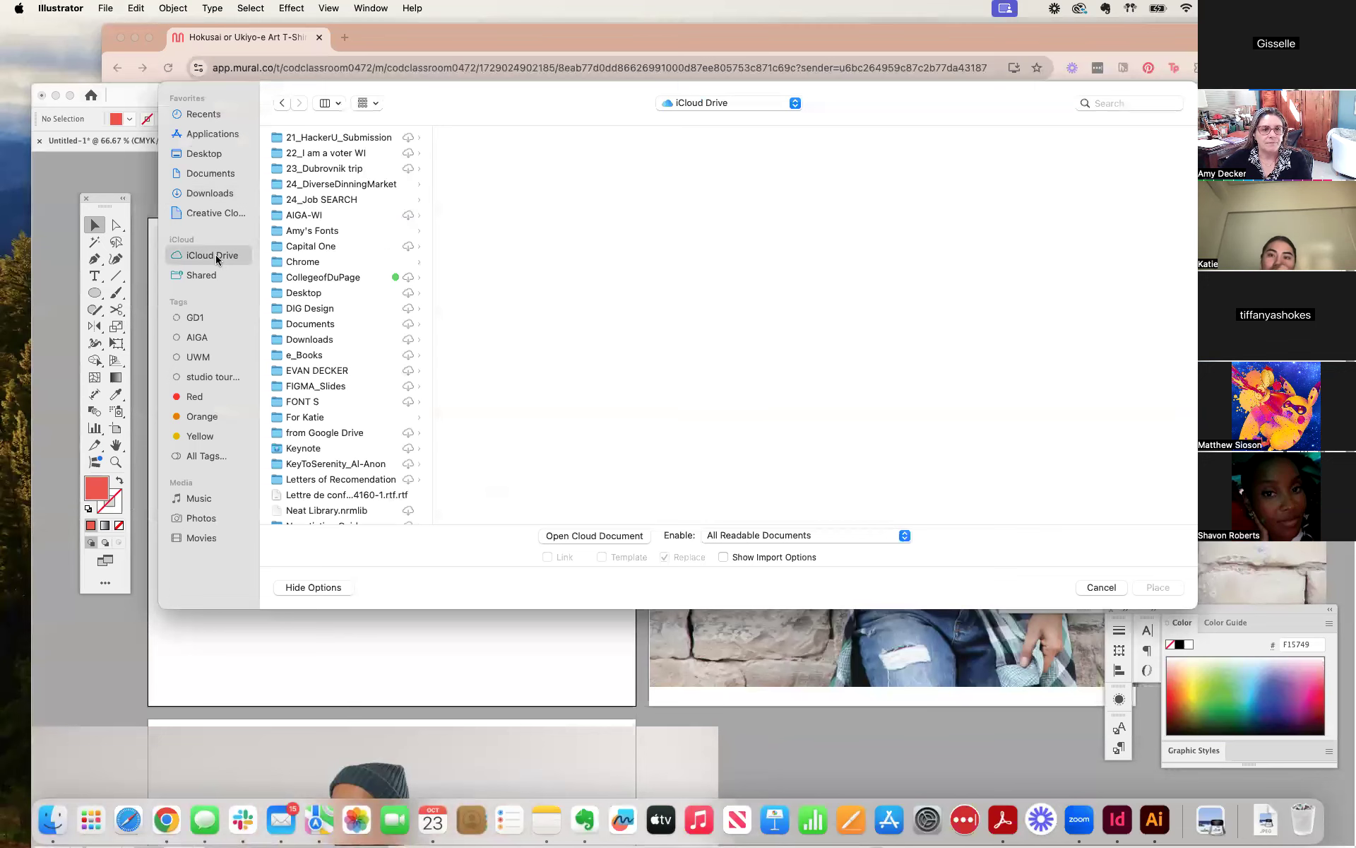
click(214, 174)
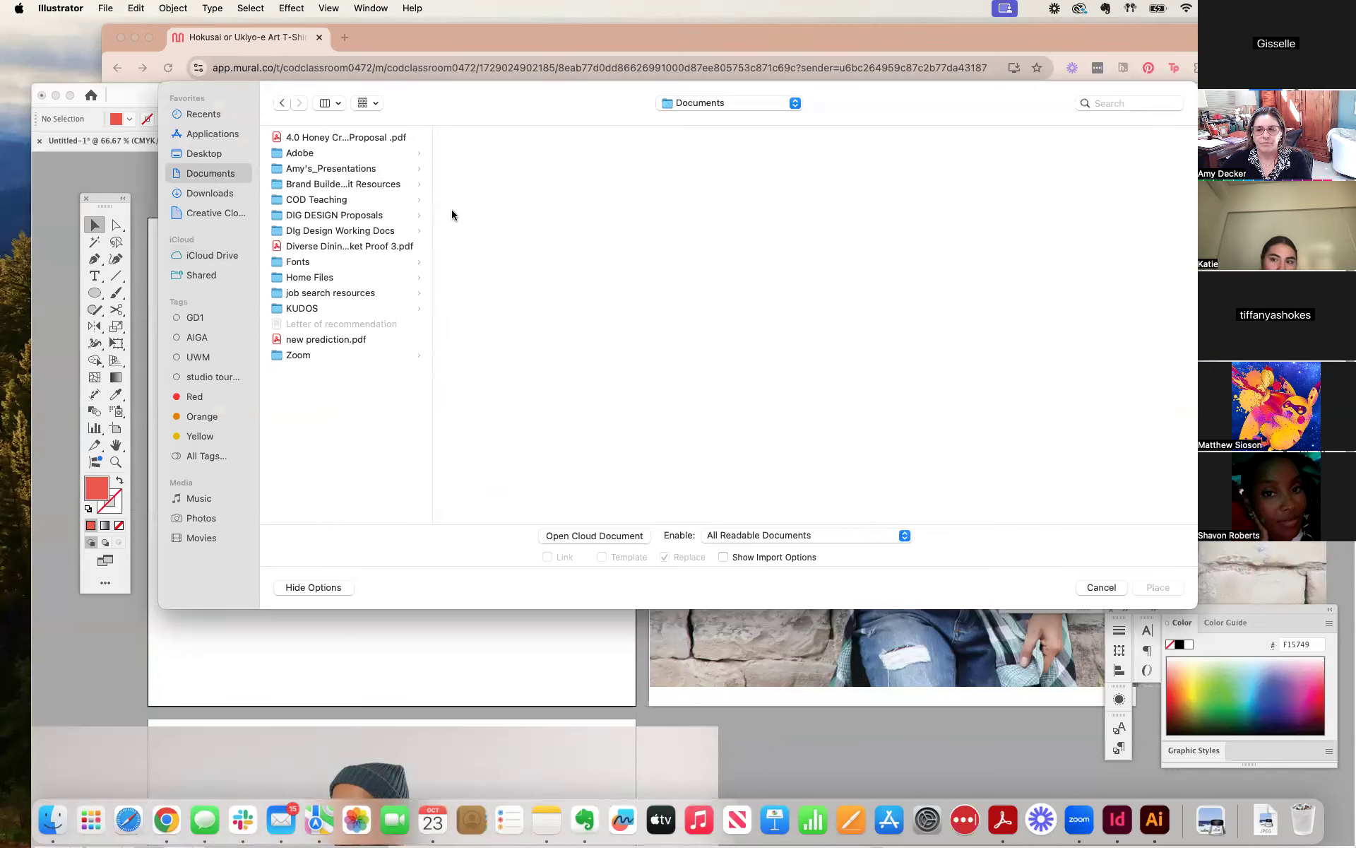
click(349, 171)
click(349, 199)
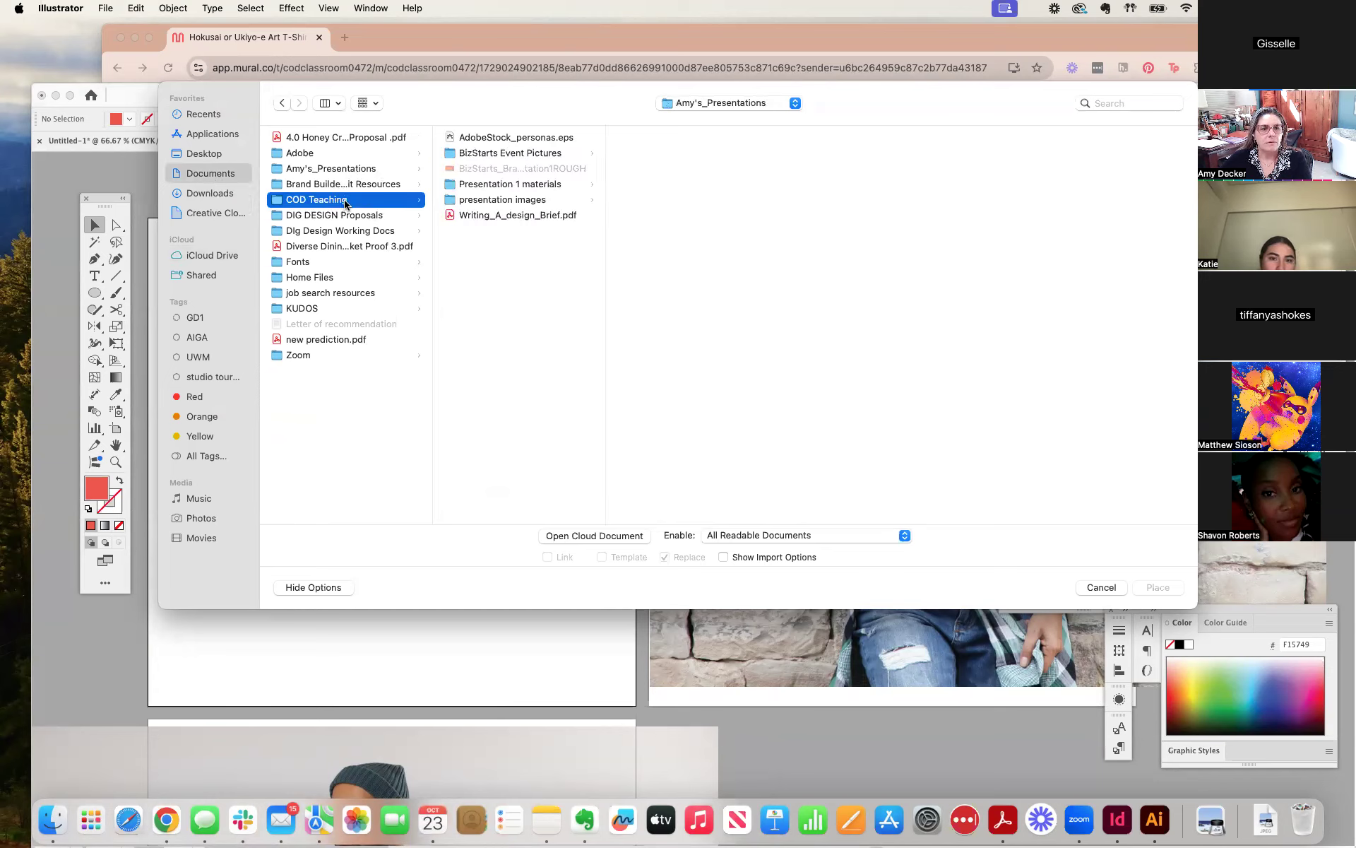
click(532, 140)
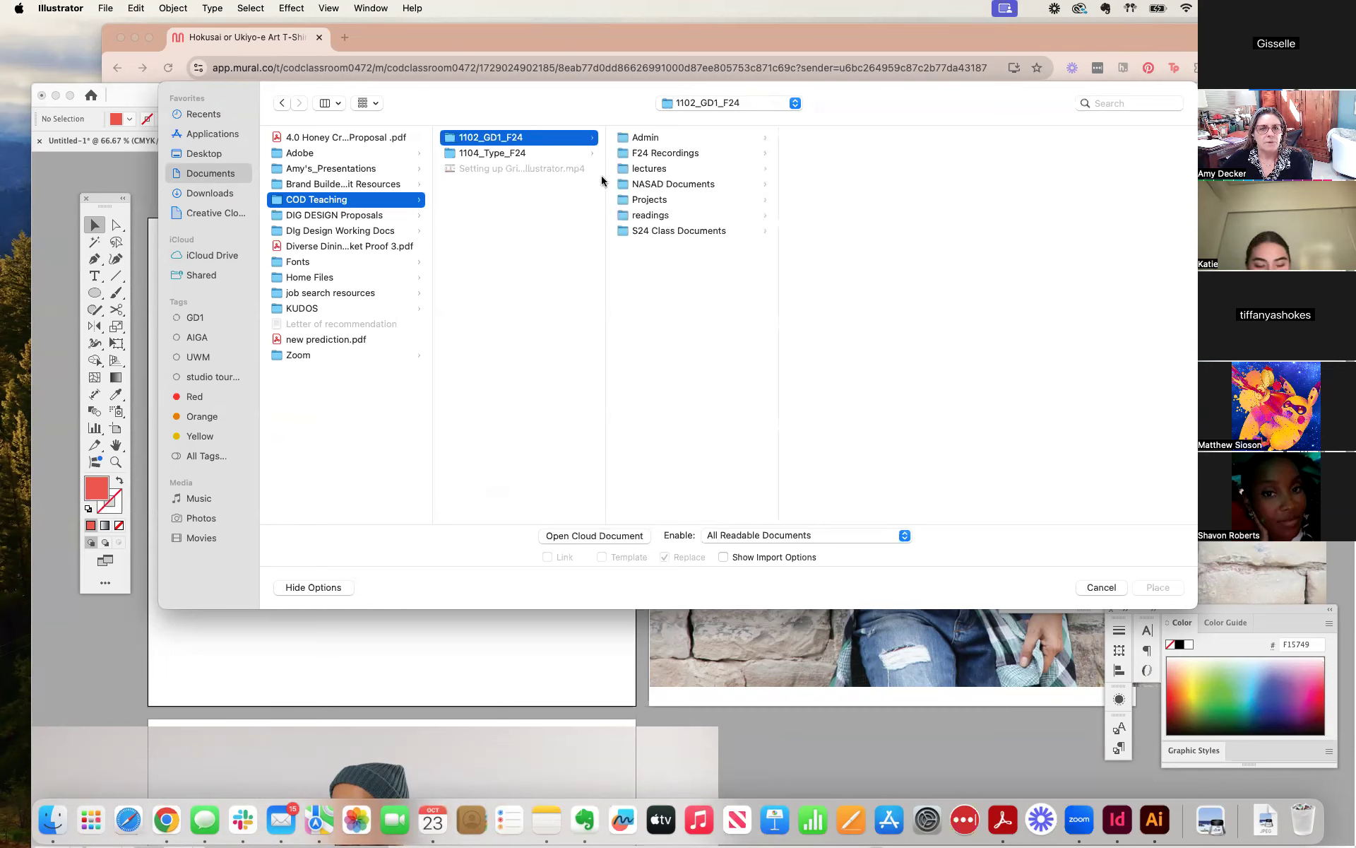
click(675, 156)
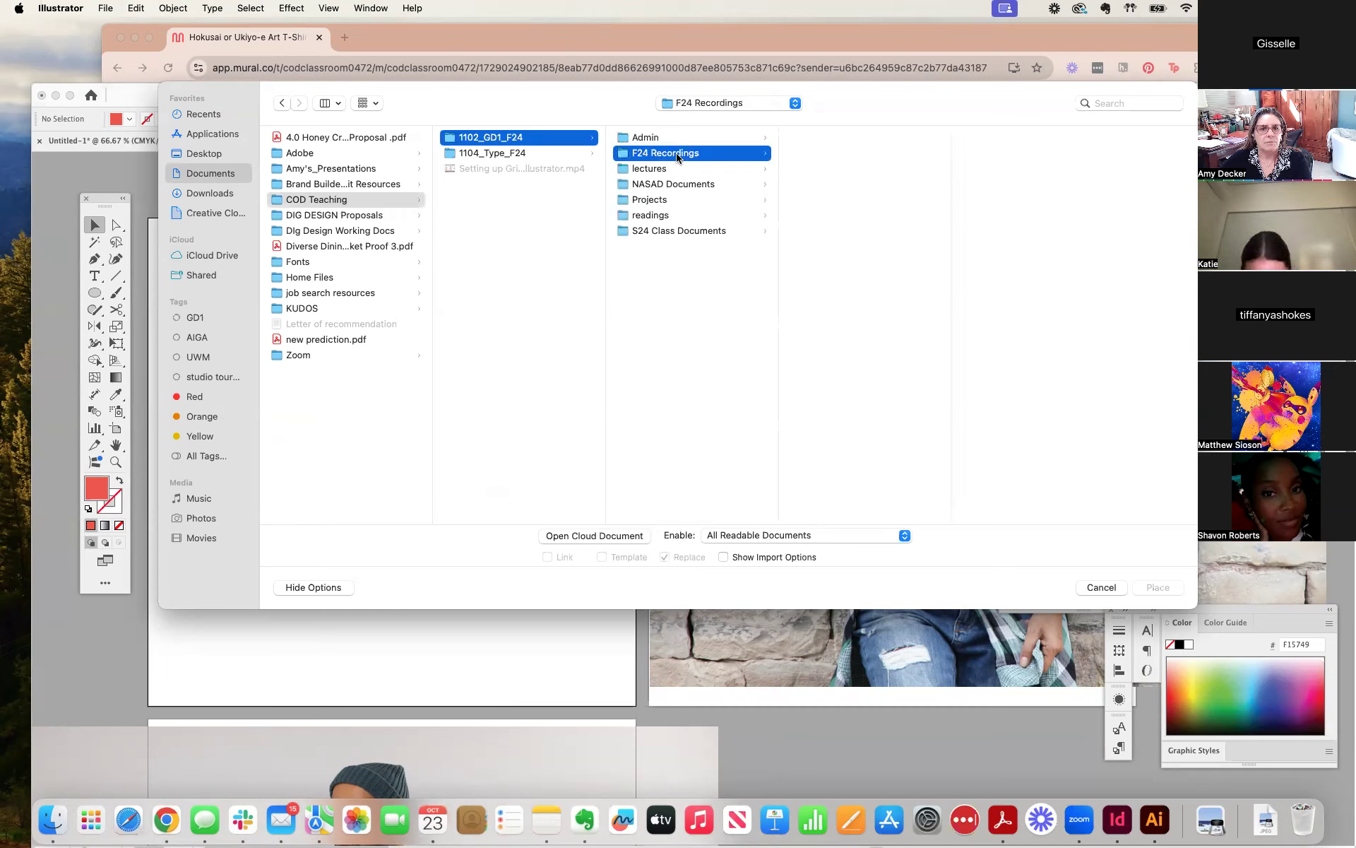
click(666, 200)
click(918, 139)
click(988, 152)
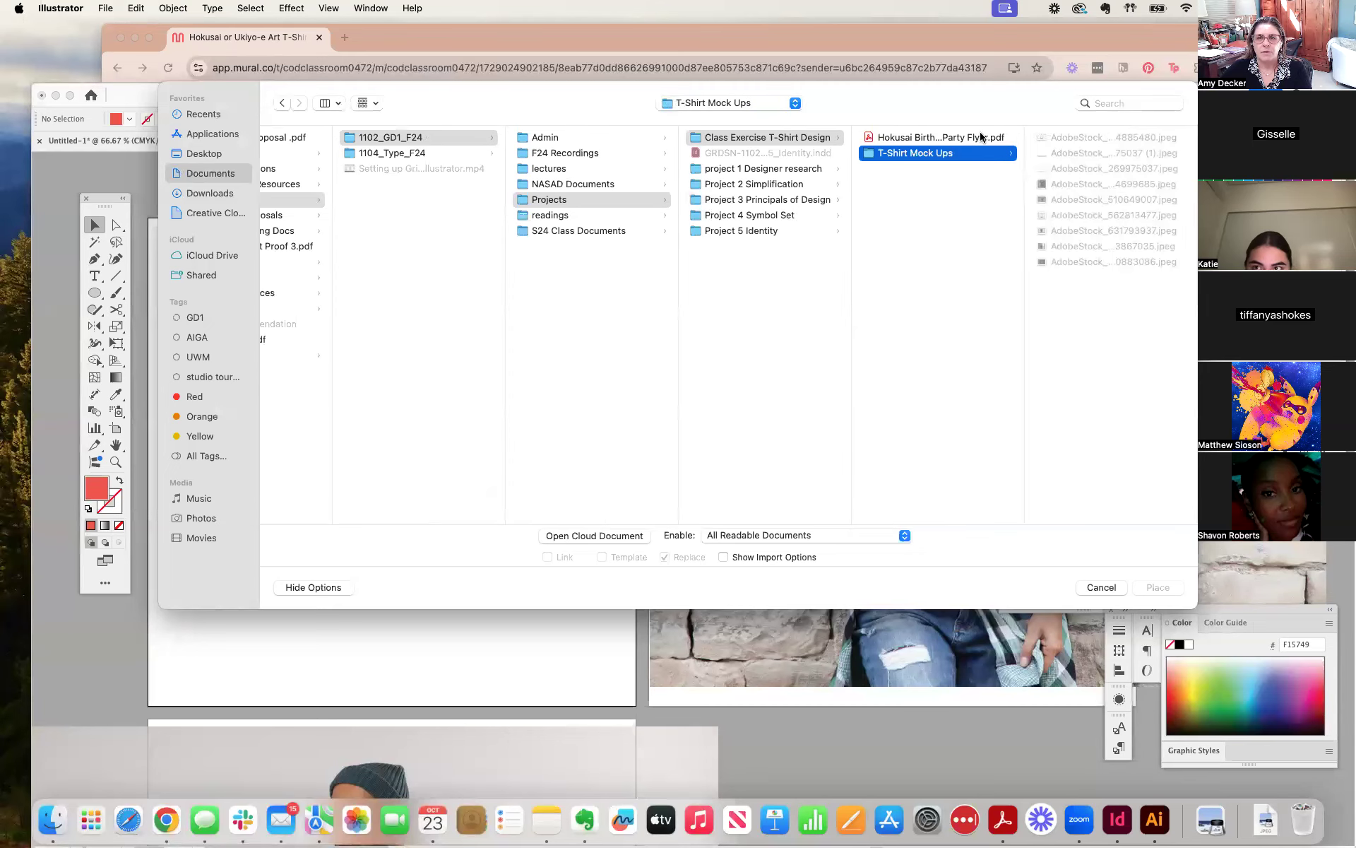
click(869, 155)
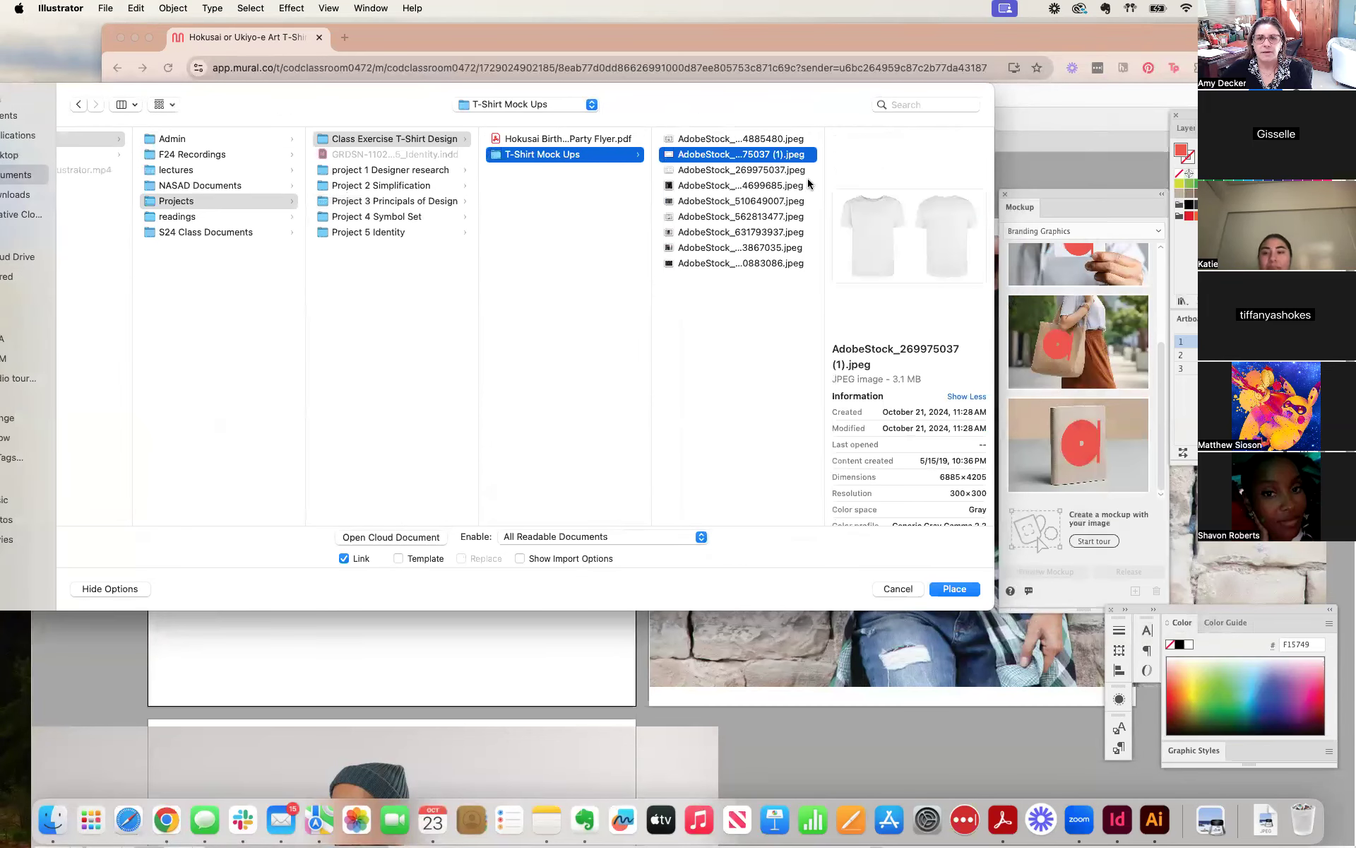
click(955, 589)
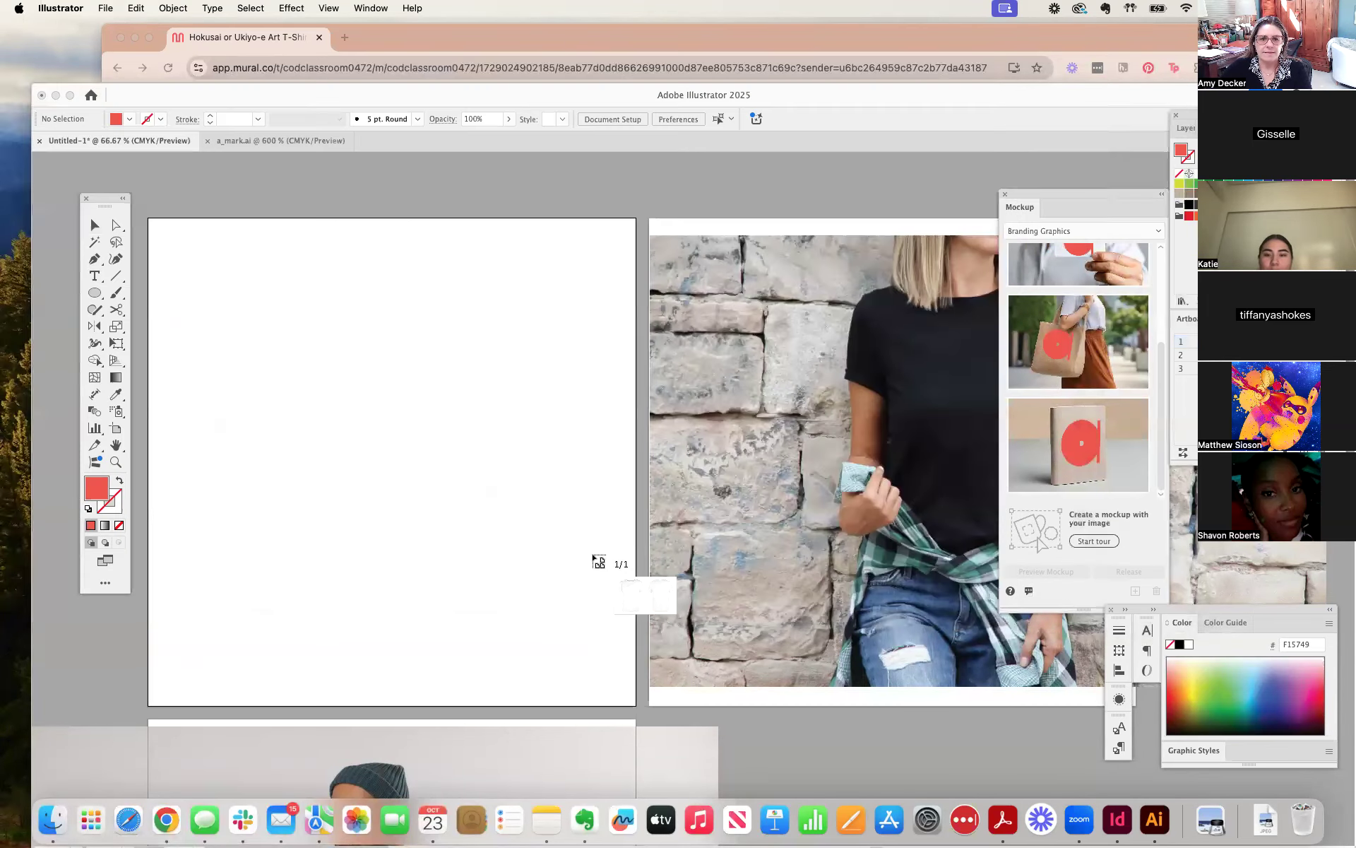
click(232, 287)
Move the white T-shirt image left and up so the back-view shirt lies over the first artboard.
drag(699, 433, 89, 301)
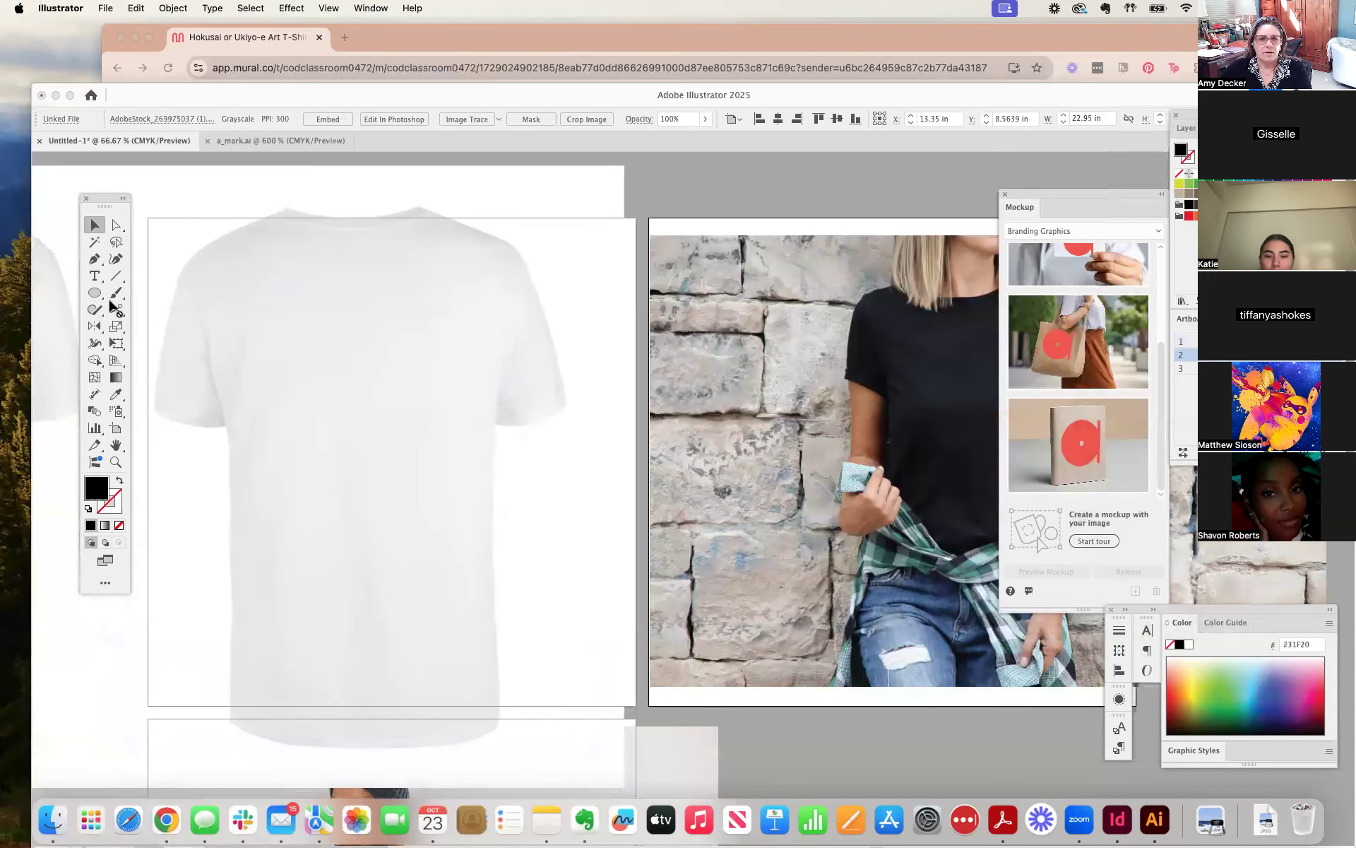
key(space)
drag(750, 193, 1043, 157)
drag(691, 345, 230, 214)
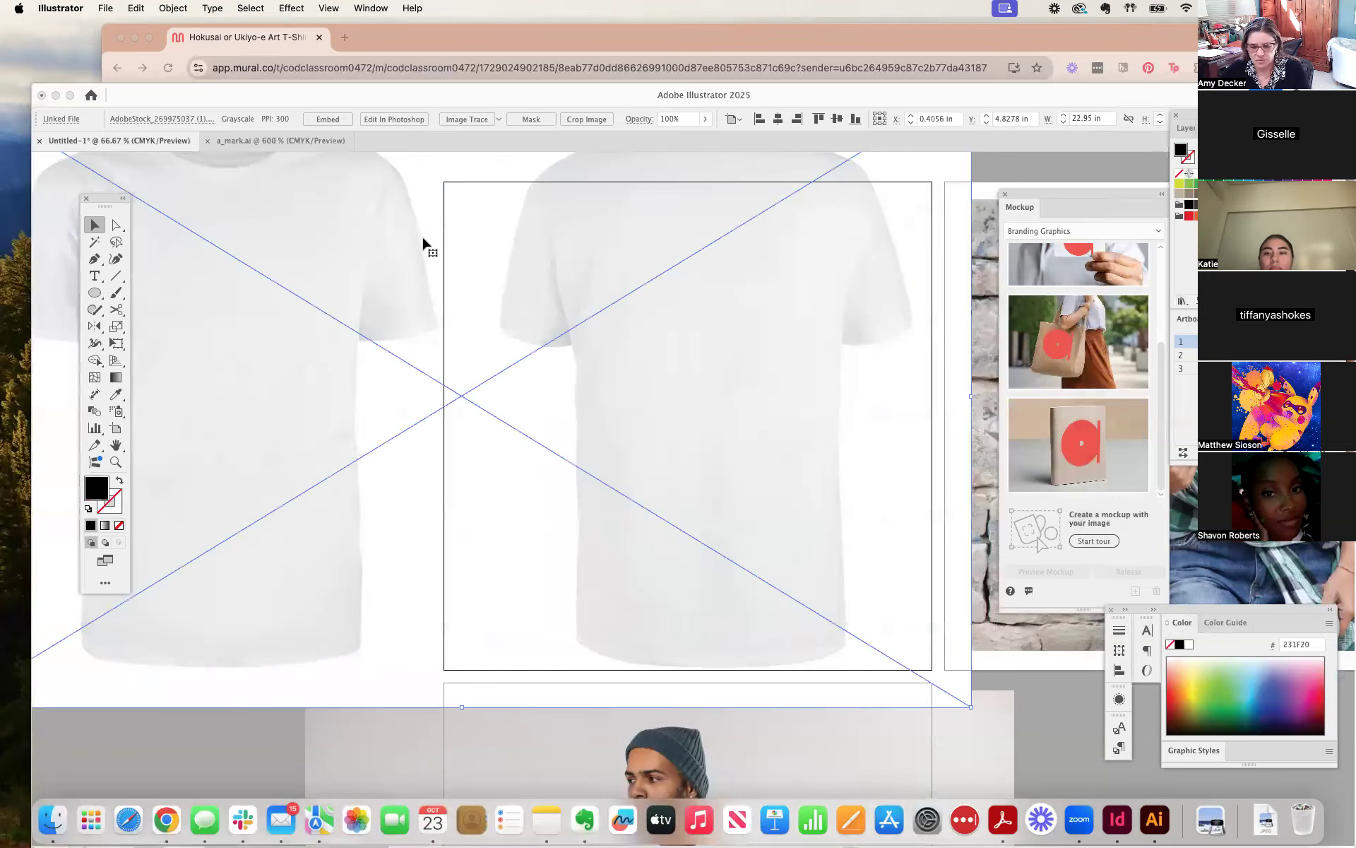
key(super+minus)
key(super+minus)
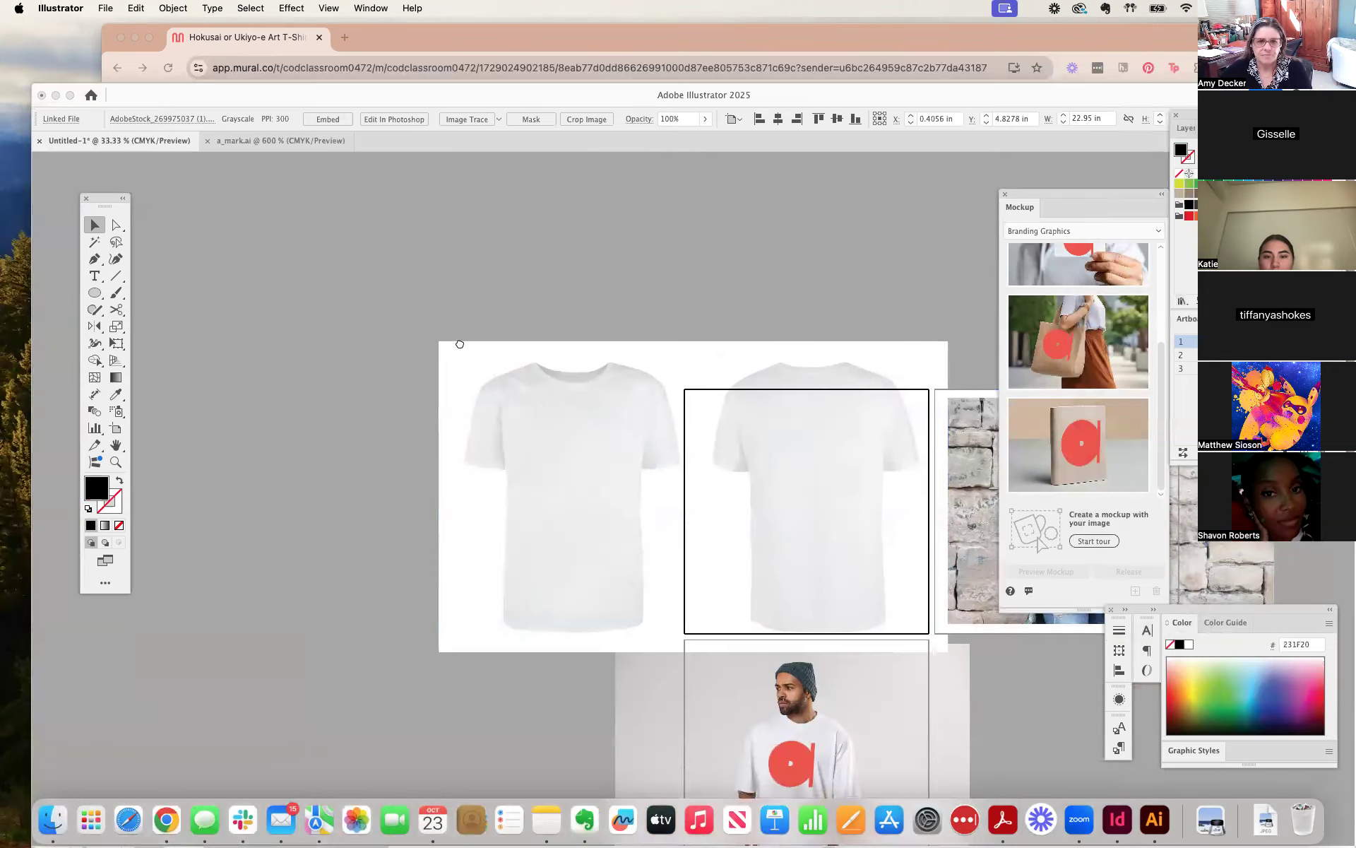
scroll(565, 364, down, 2)
scroll(579, 363, right, 5)
drag(635, 356, 626, 353)
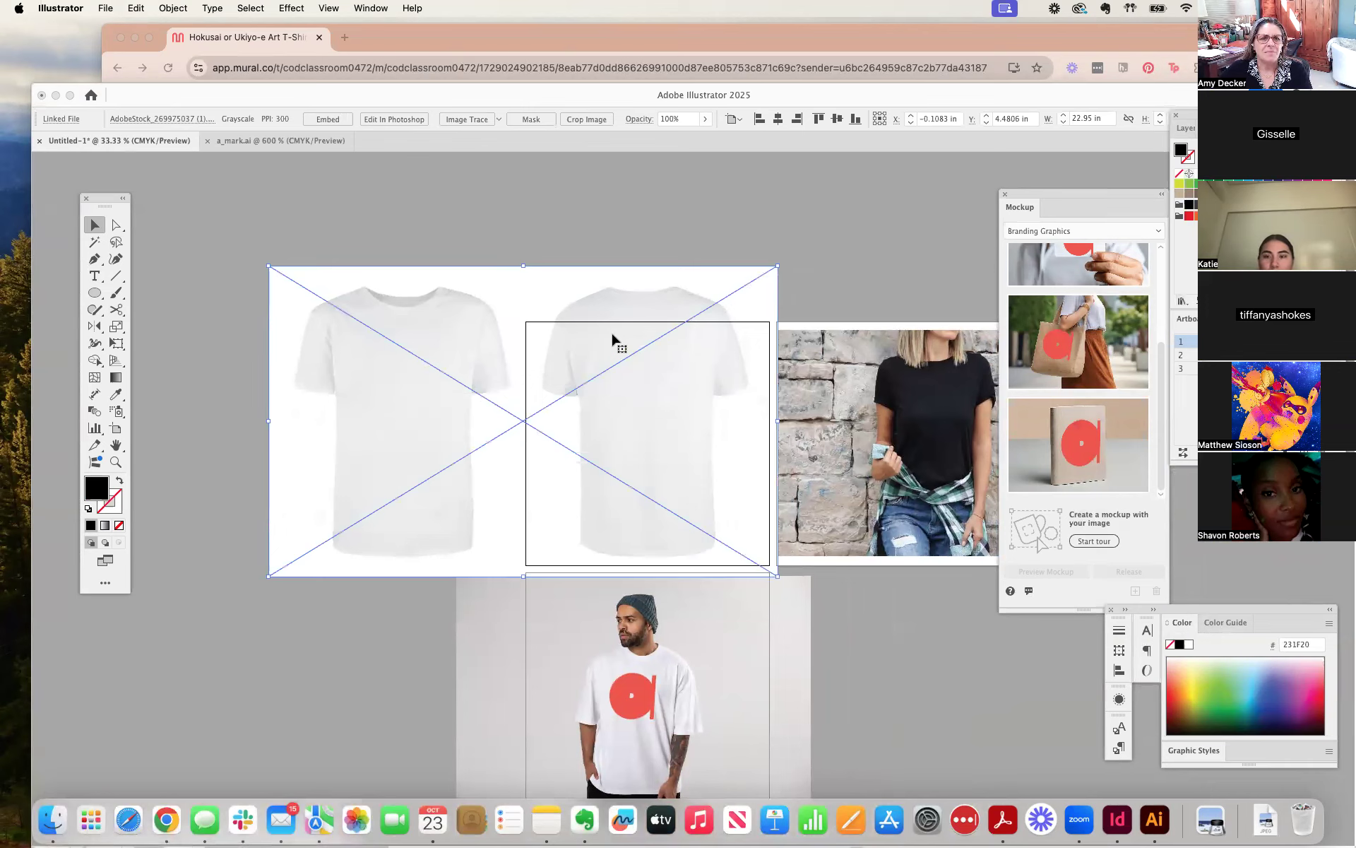
Try to open the linked white T-shirt image for editing in Photoshop and dismiss the alerts.
click(389, 118)
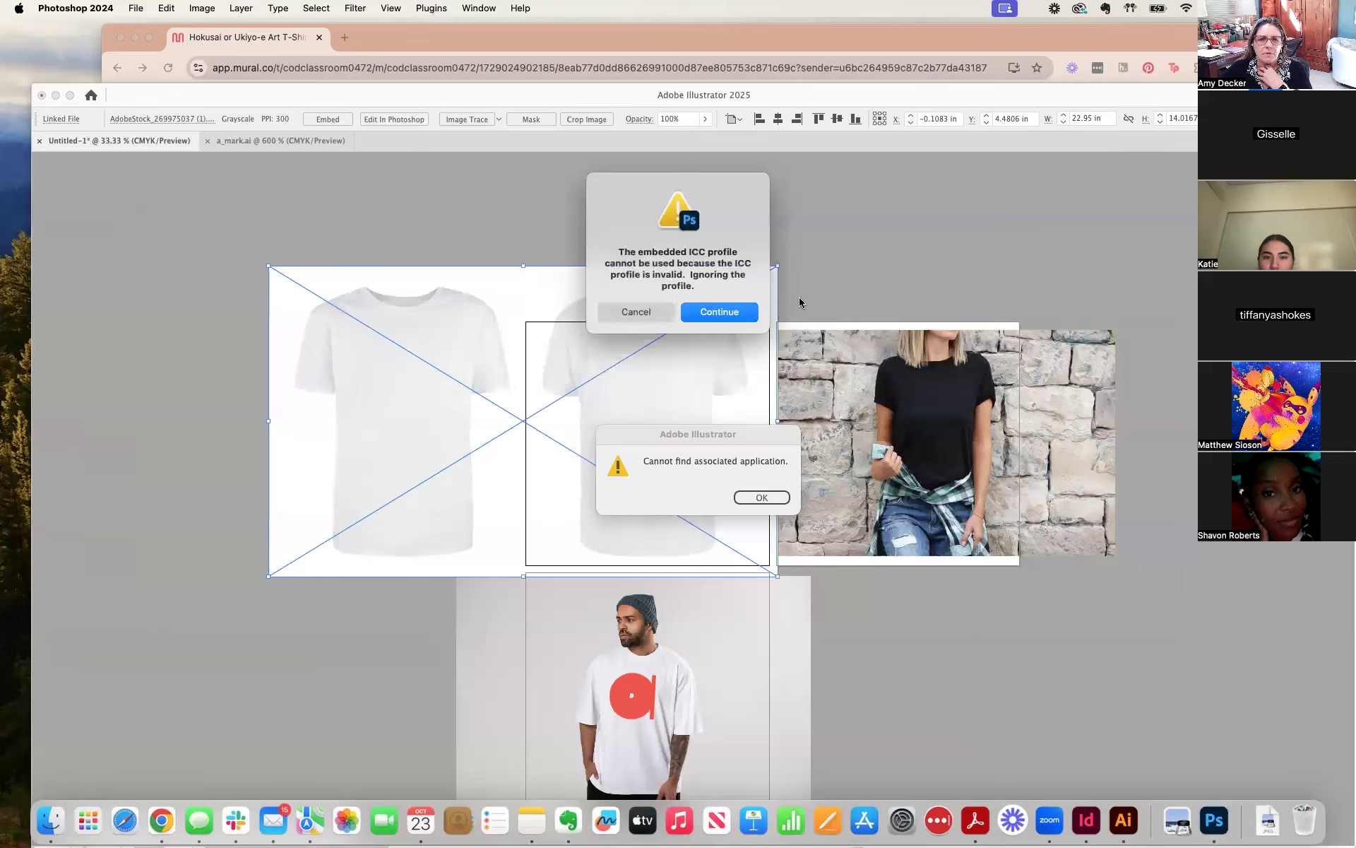
click(715, 315)
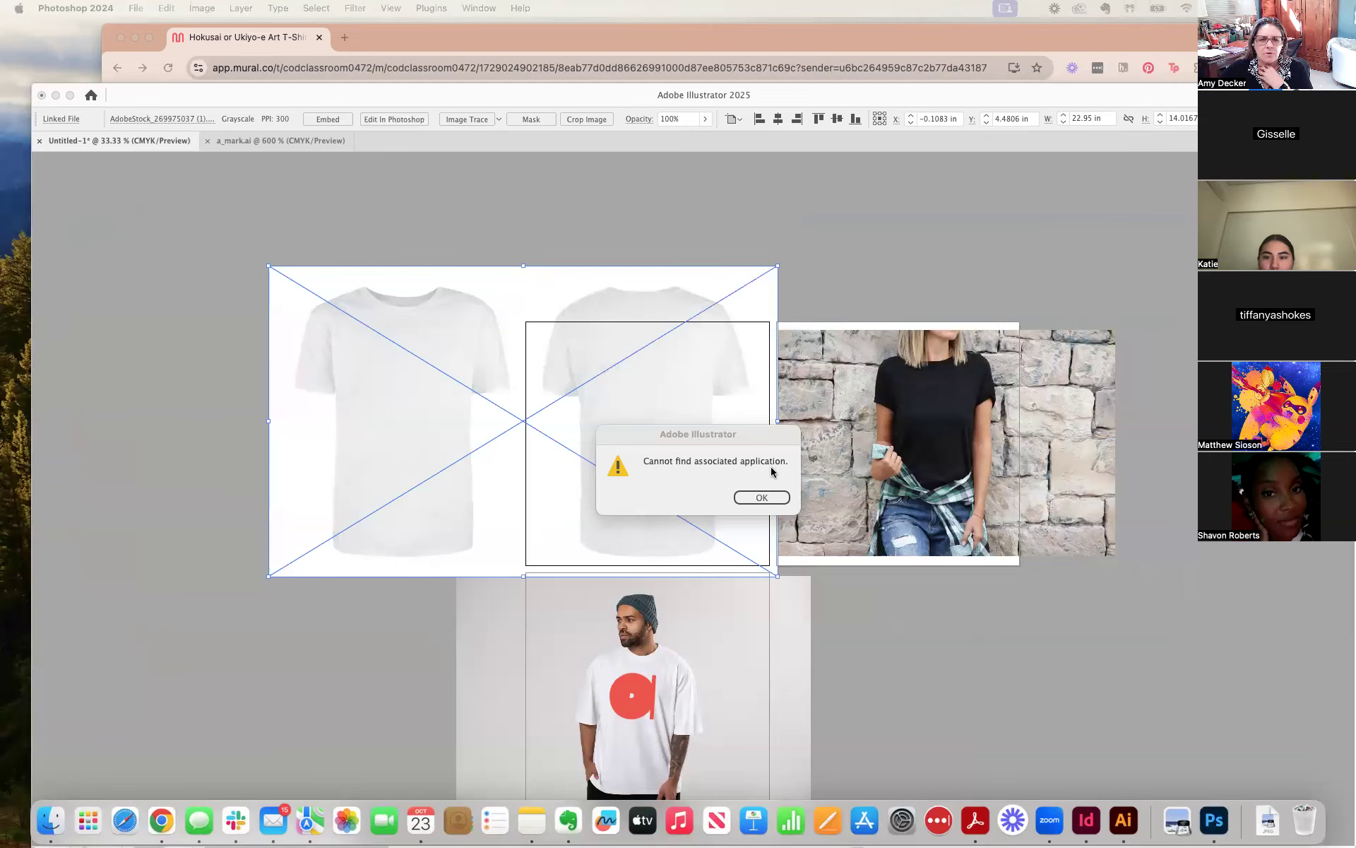
click(767, 503)
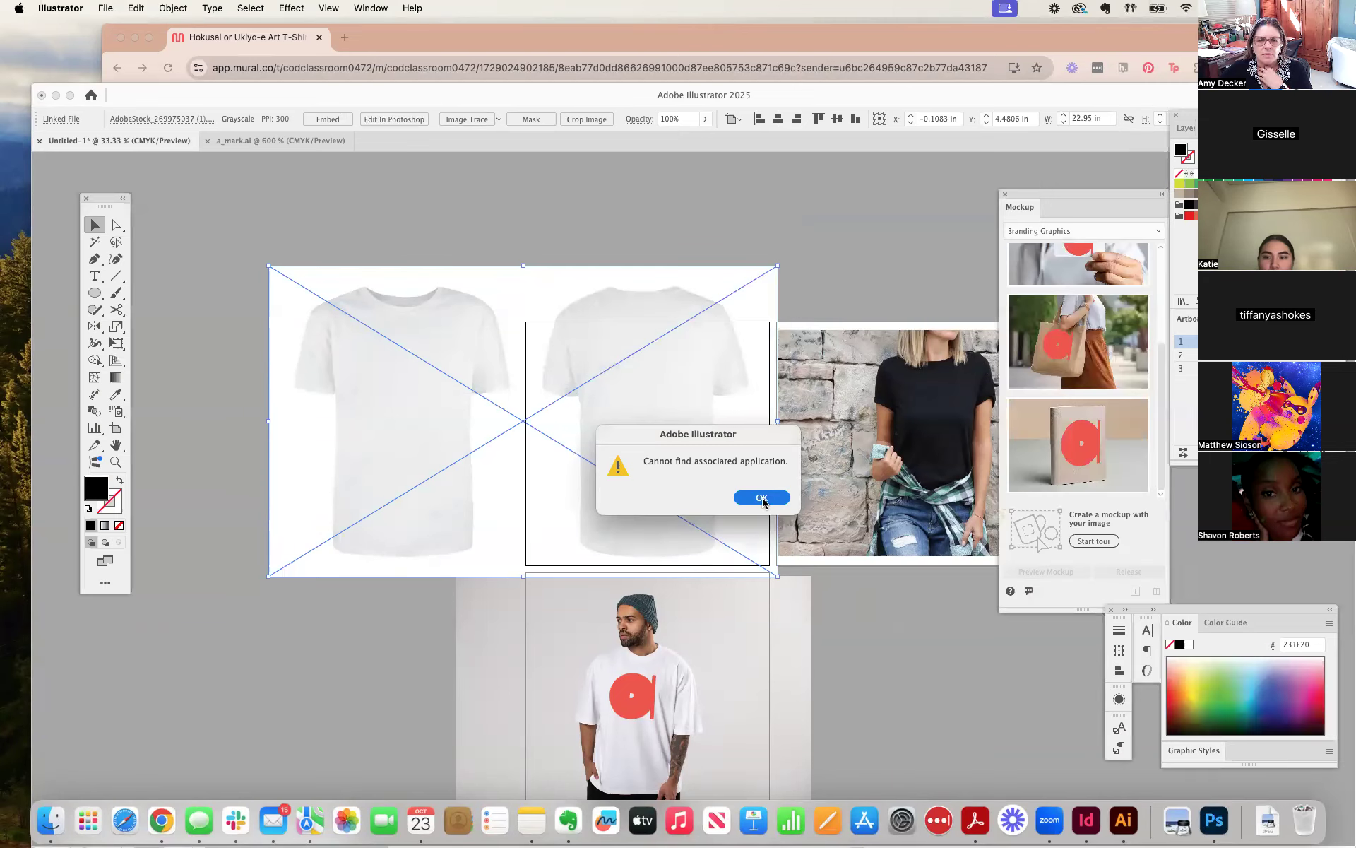
click(763, 500)
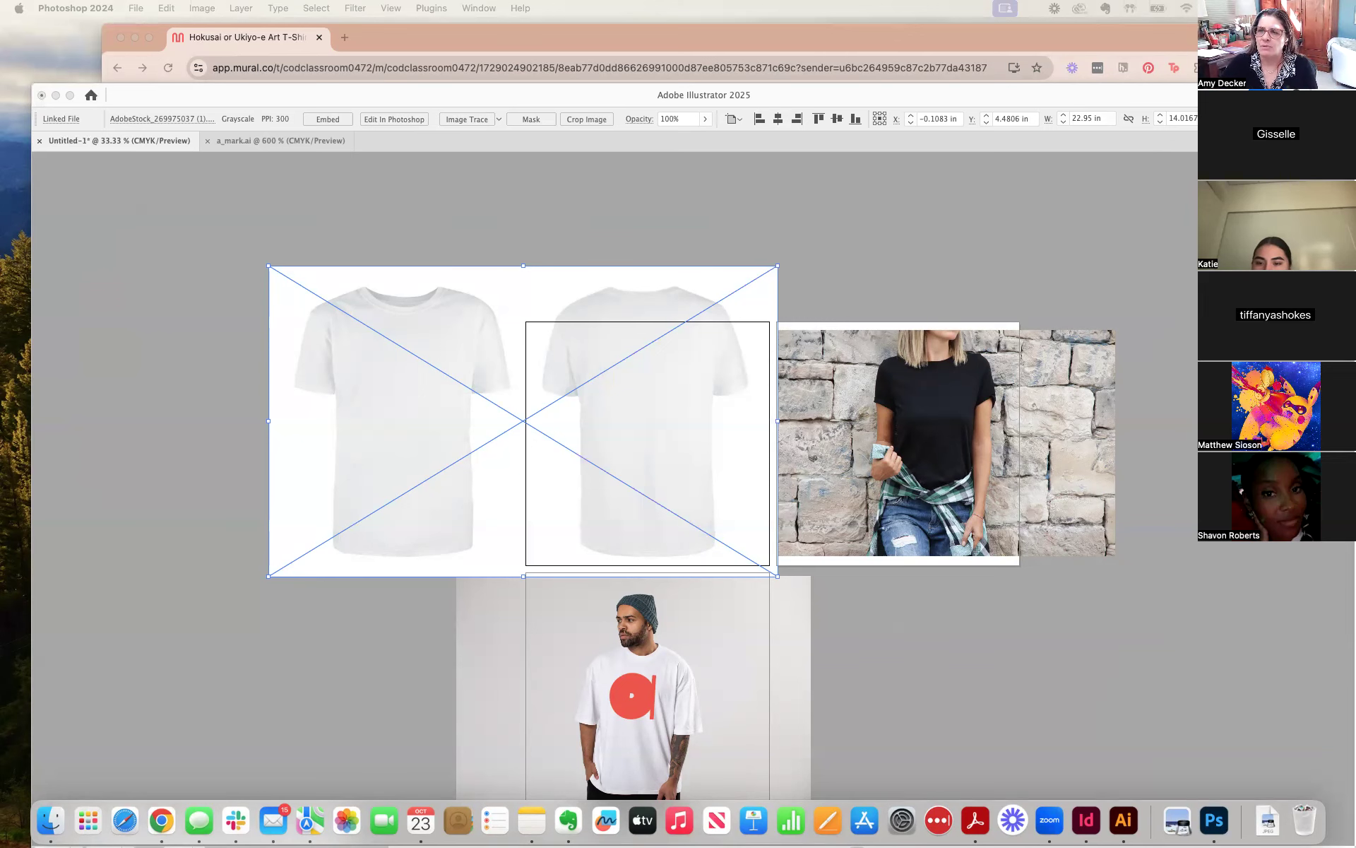
Scale the white T-shirt image proportionally to about 16.14 in wide, fit it within the first artboard's height, and deselect it.
click(268, 267)
drag(269, 266, 417, 319)
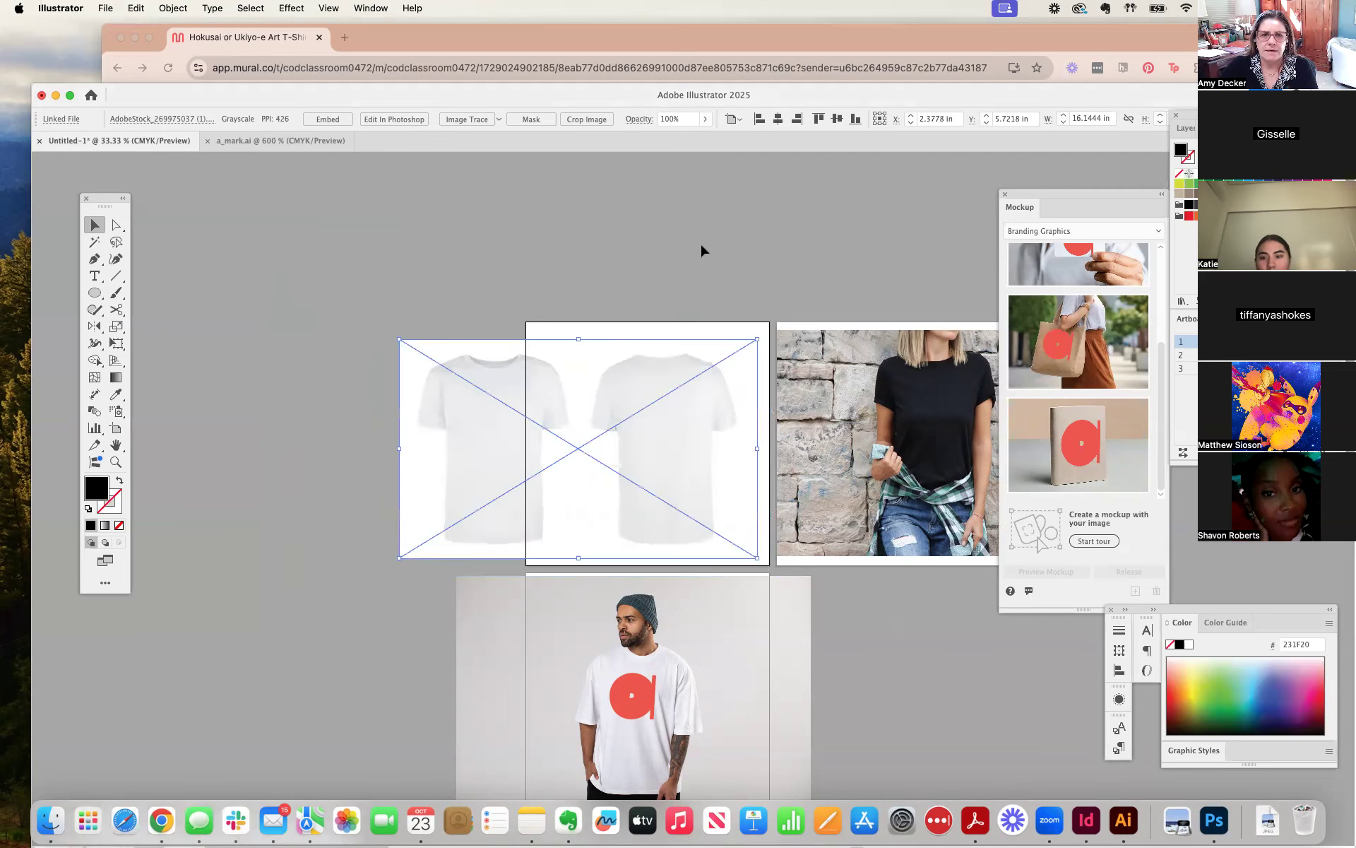
scroll(740, 230, right, 5)
scroll(740, 230, down, 3)
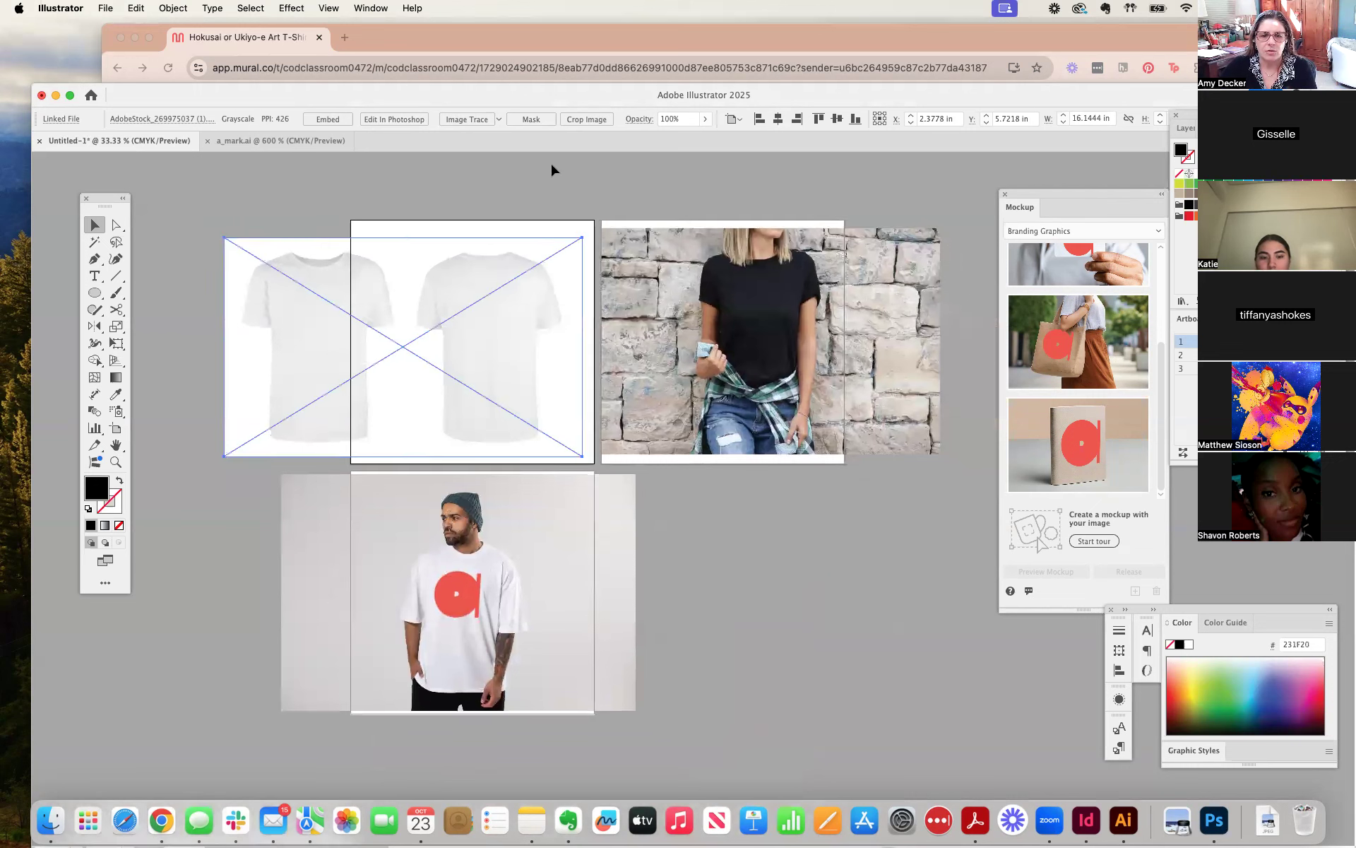
click(172, 177)
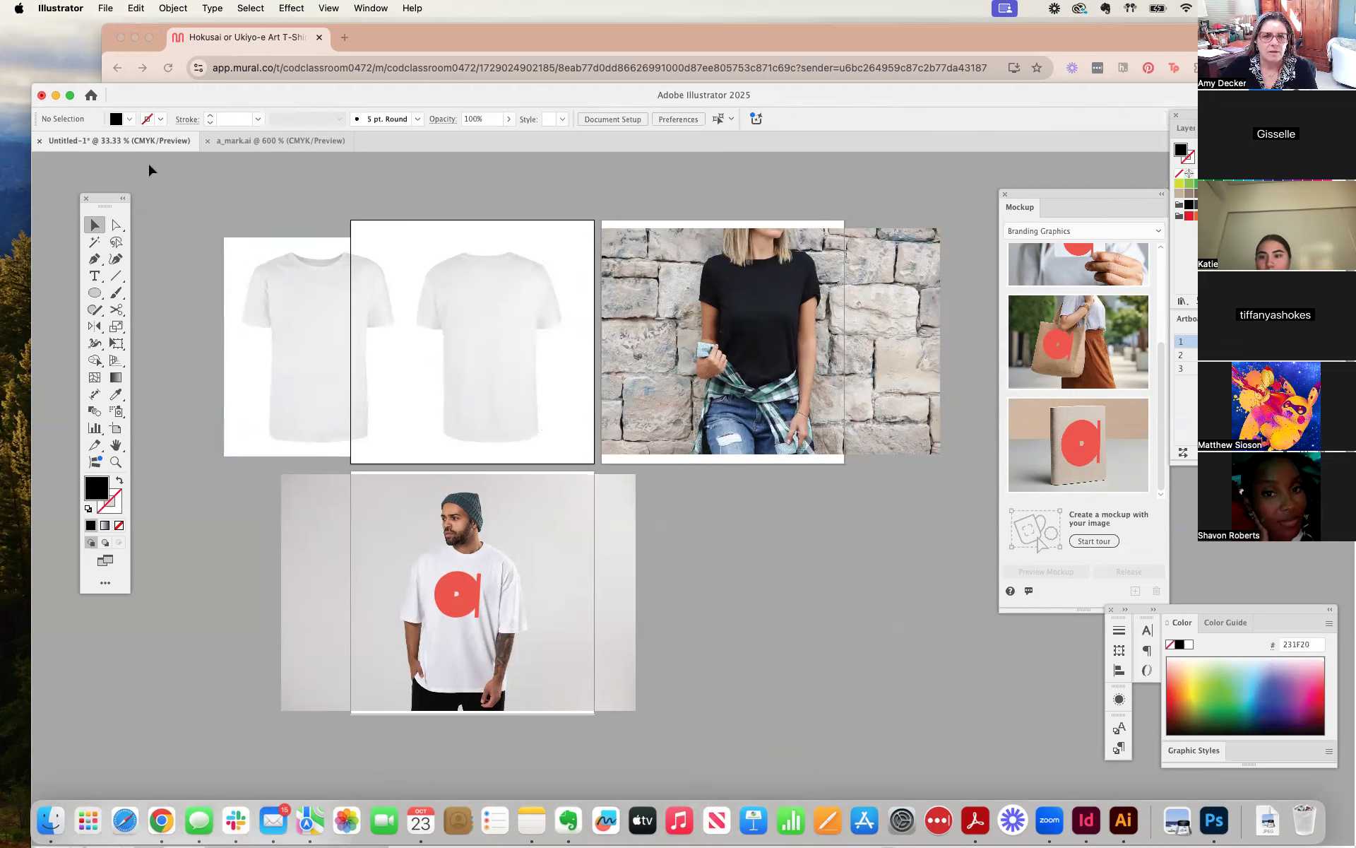
Copy the red mark from a_mark.ai and paste it onto the black T-shirt's chest, scaled to about 1.71 in wide.
click(273, 145)
click(524, 445)
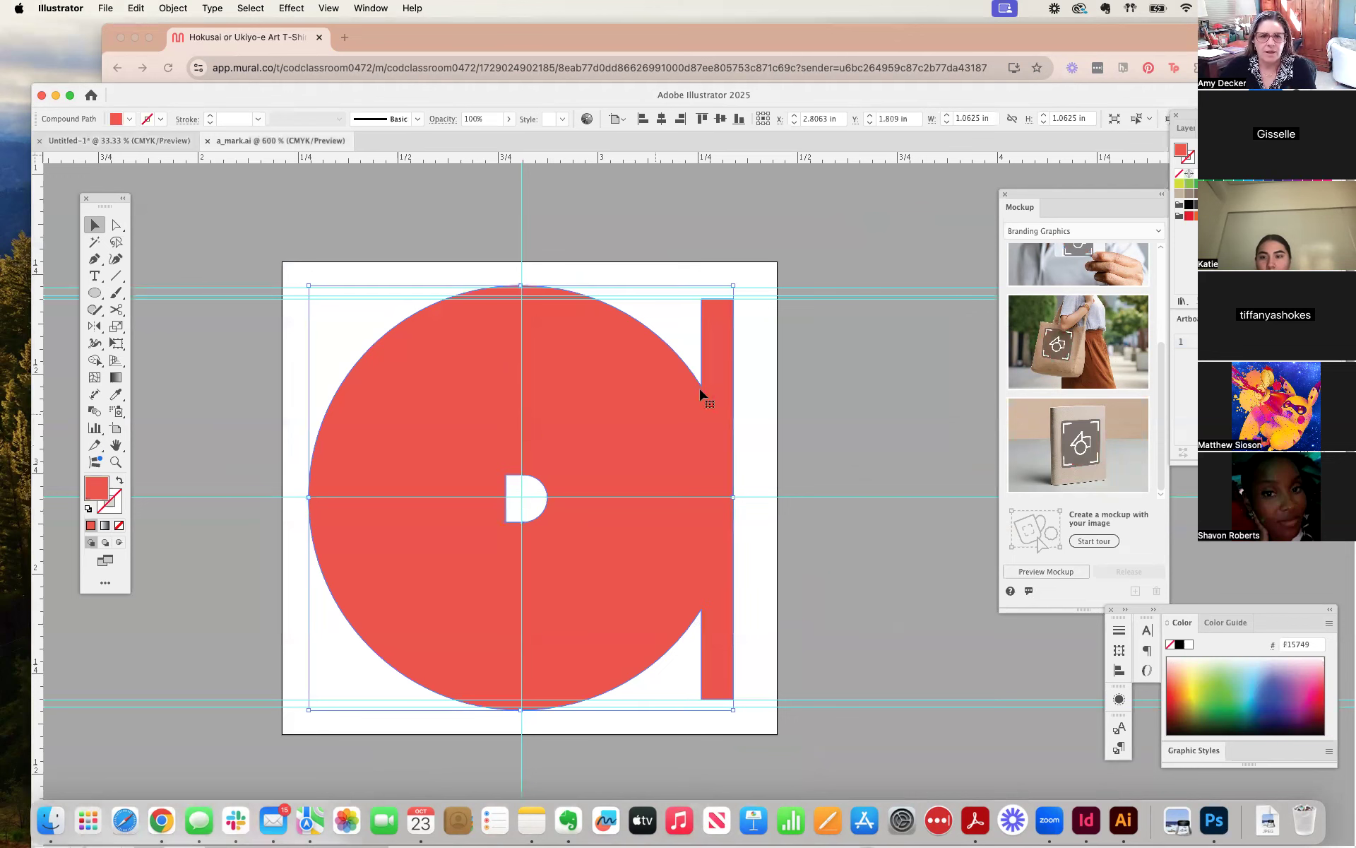
click(140, 146)
click(793, 318)
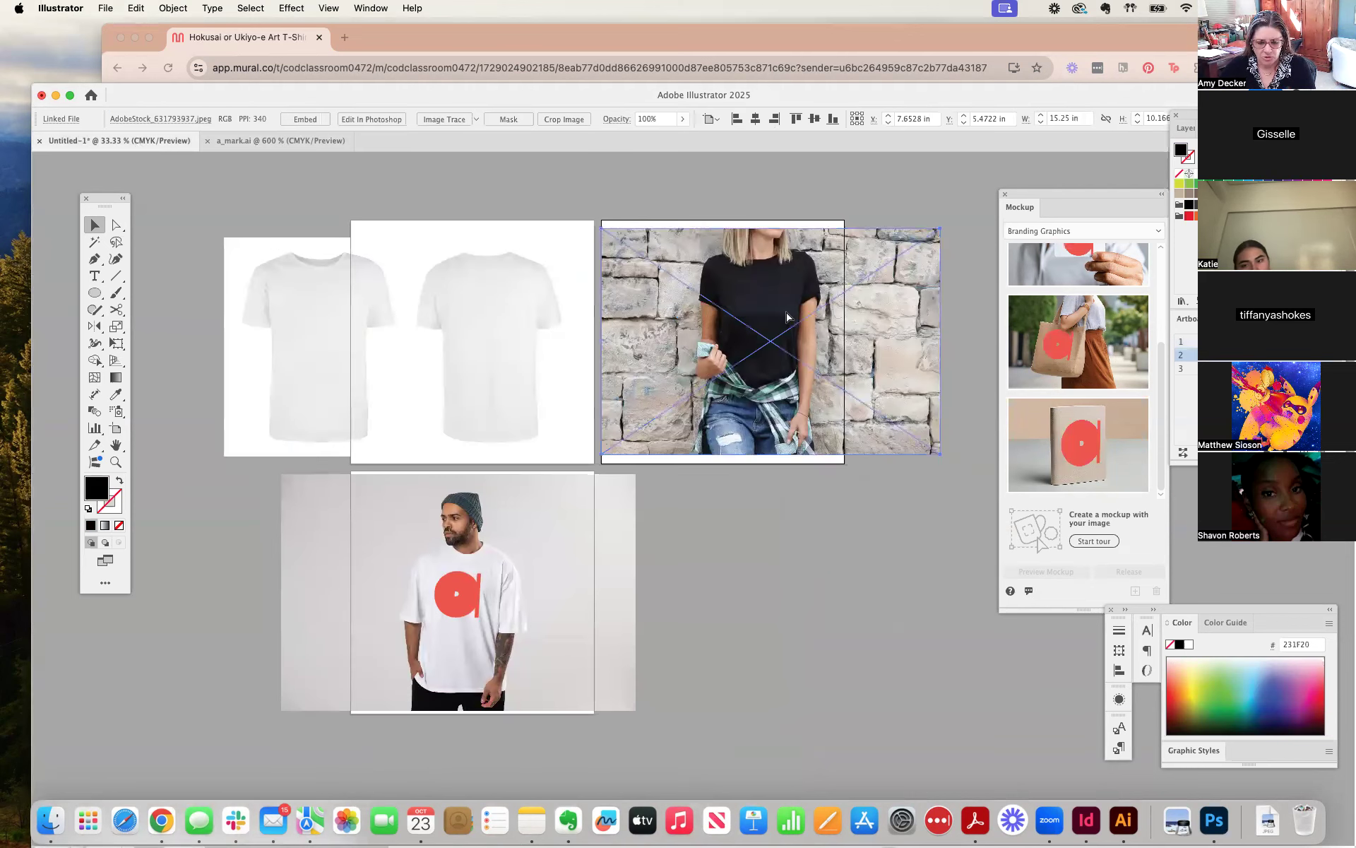
key(super+v)
drag(704, 510, 758, 312)
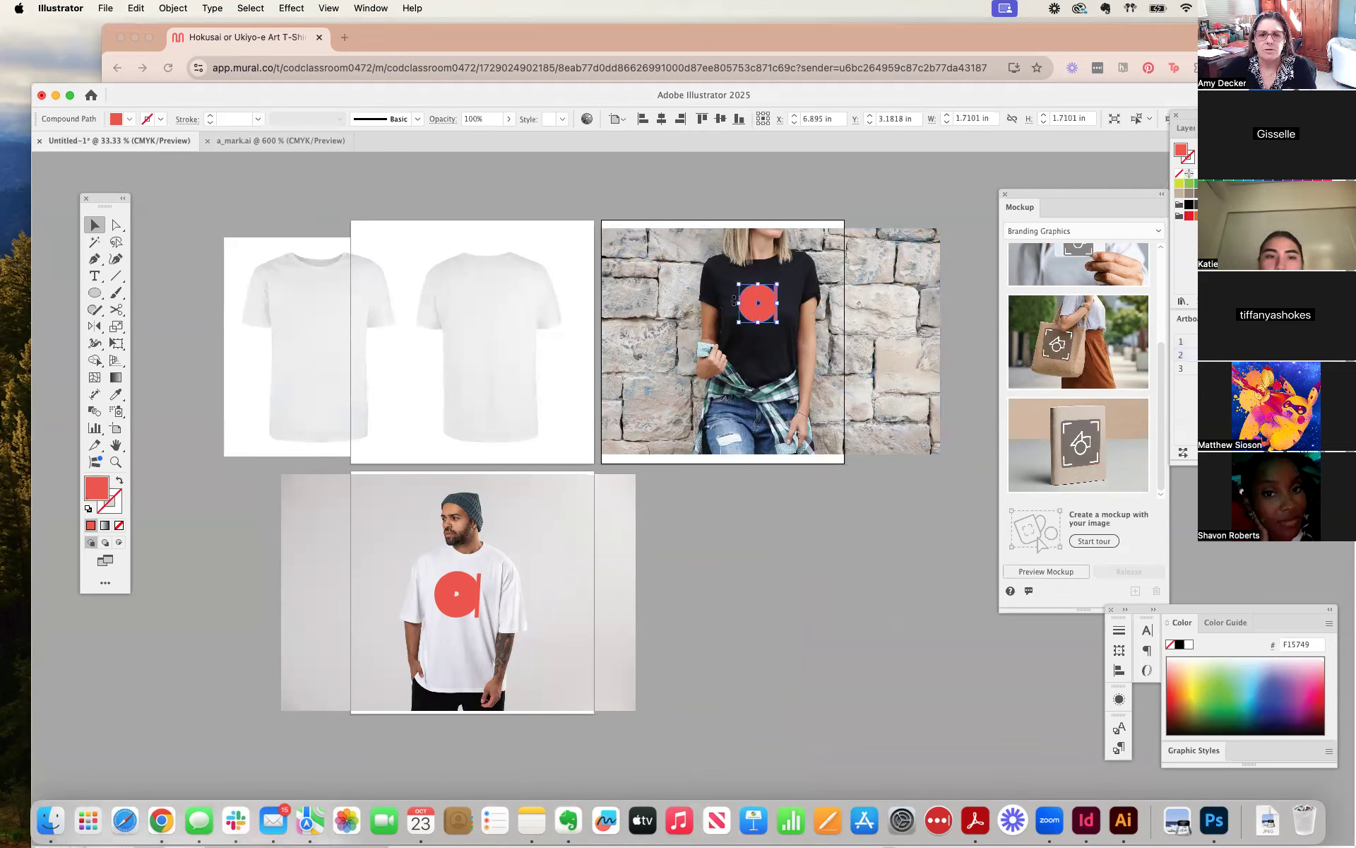
Create a mockup from the red mark and the black T-shirt photo.
shift+click(708, 298)
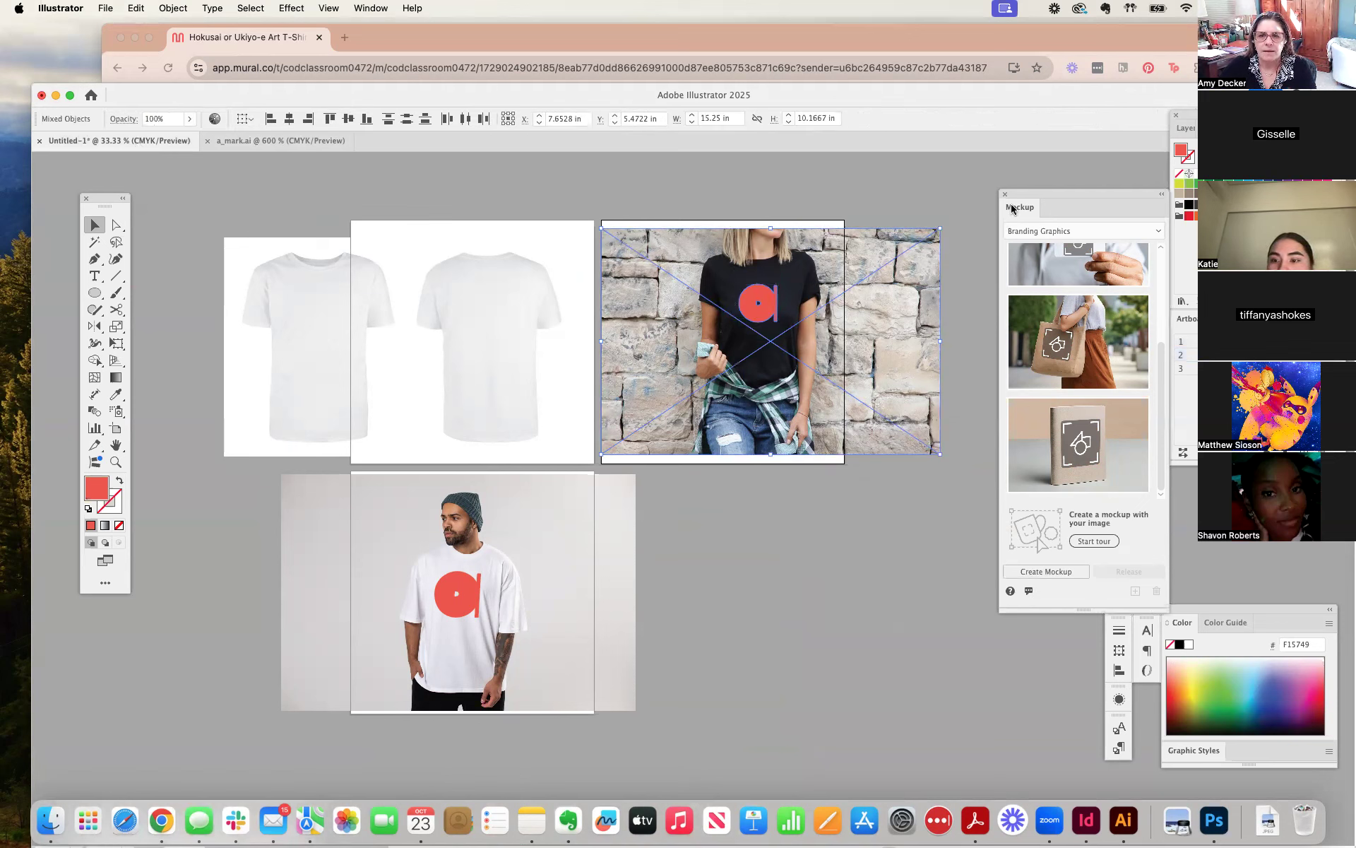
drag(1015, 198, 425, 161)
click(452, 532)
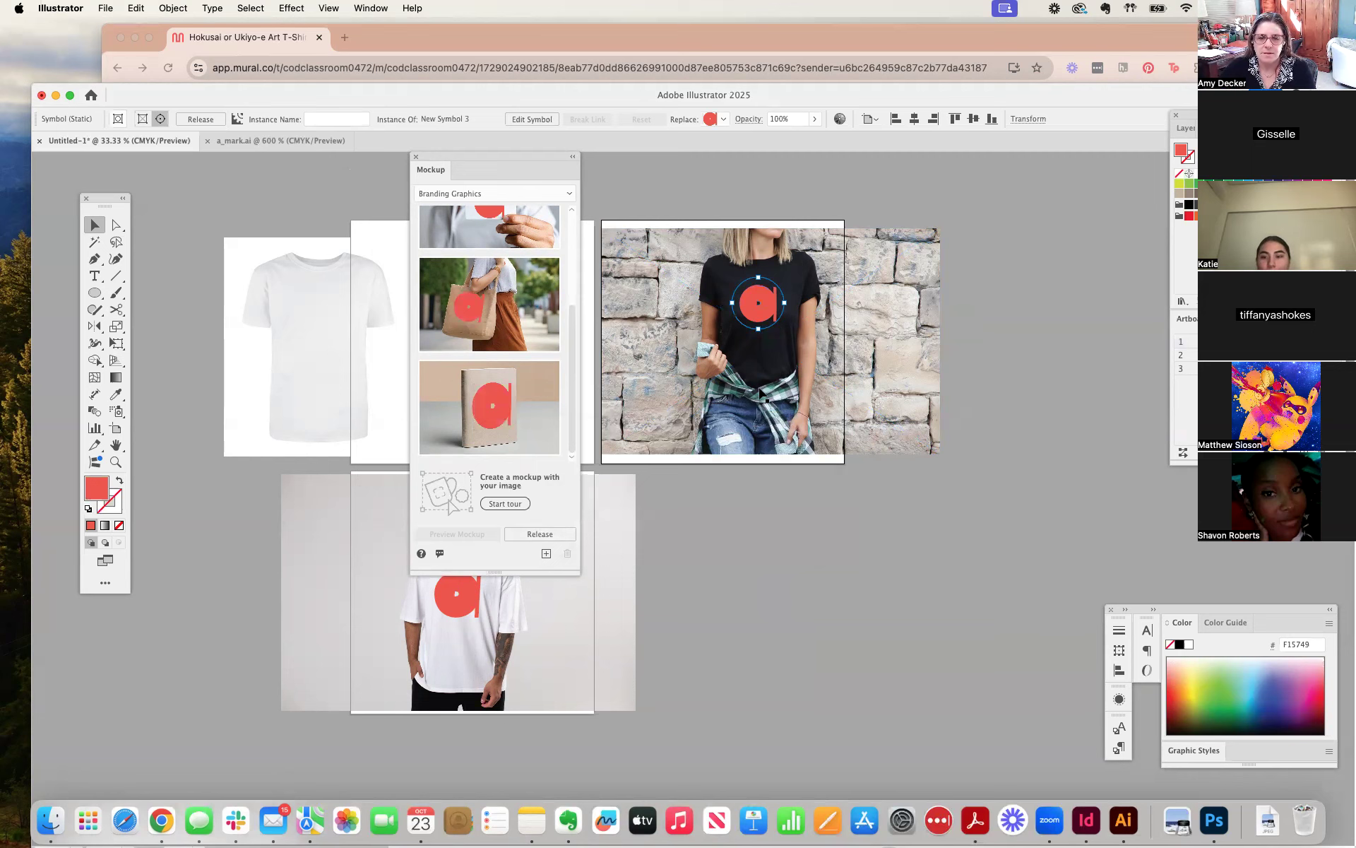
Enlarge the red mark within the black T-shirt mockup, centre it higher on the chest, and deselect it.
key(super+equal)
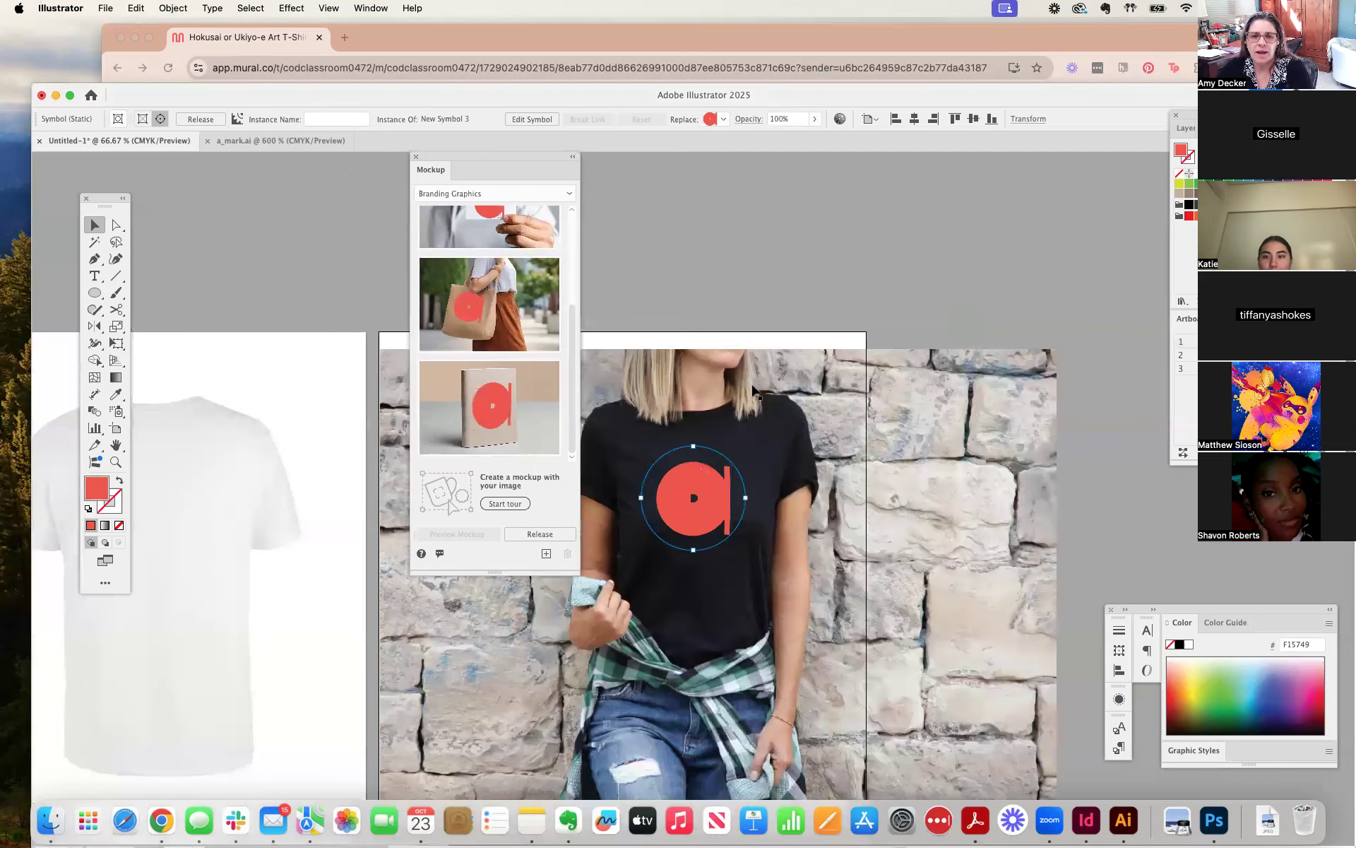
key(super+equal)
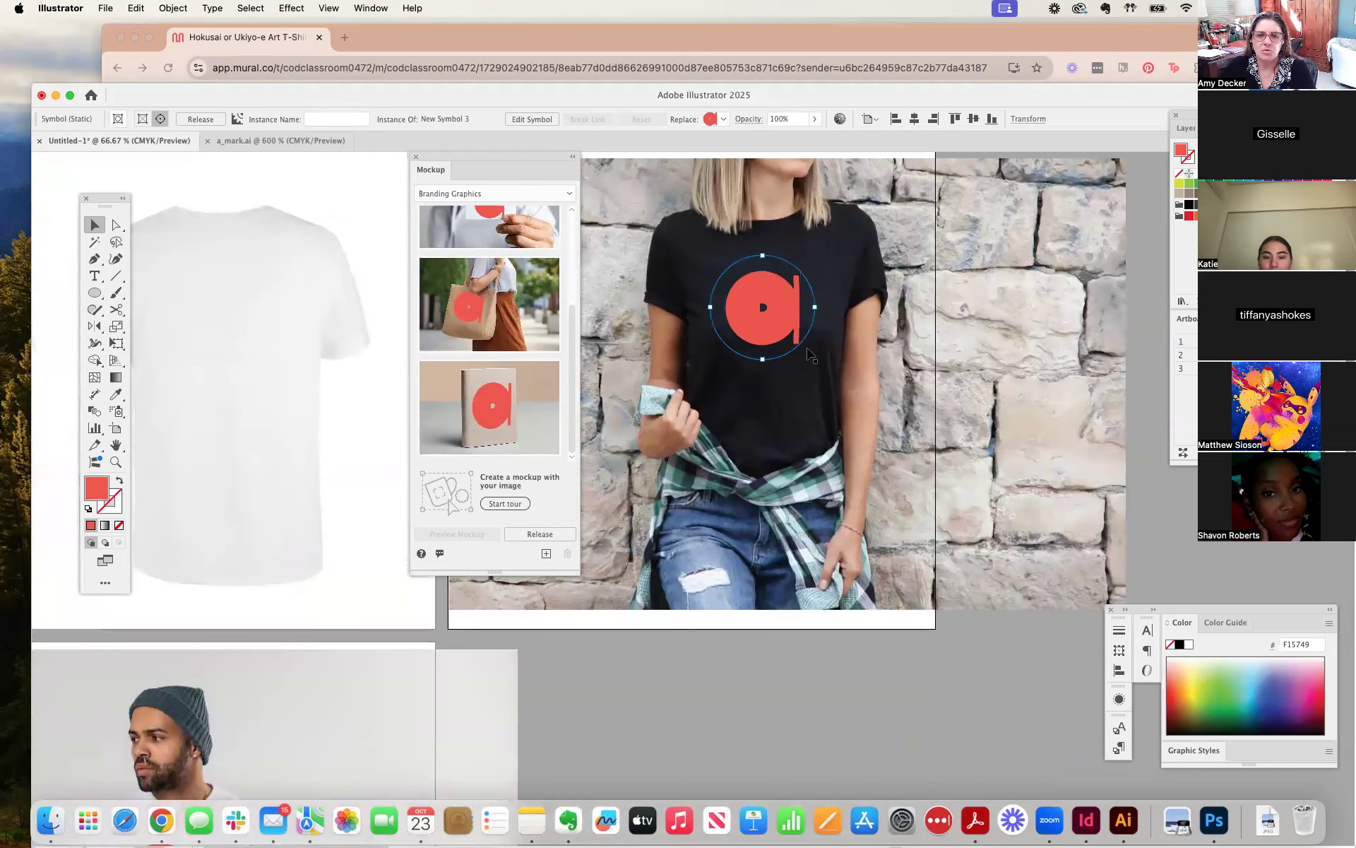
drag(762, 362, 755, 373)
drag(828, 306, 786, 311)
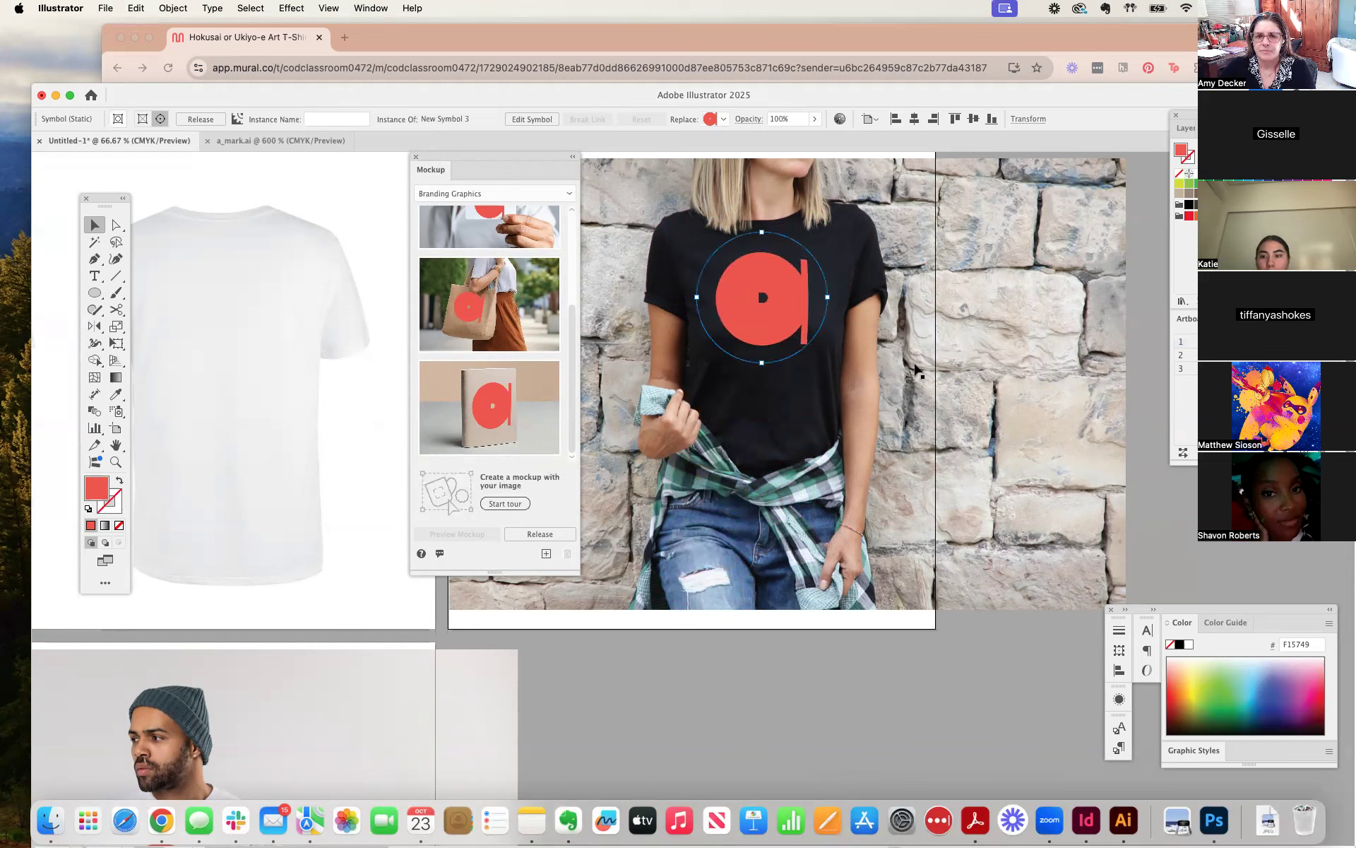
click(870, 648)
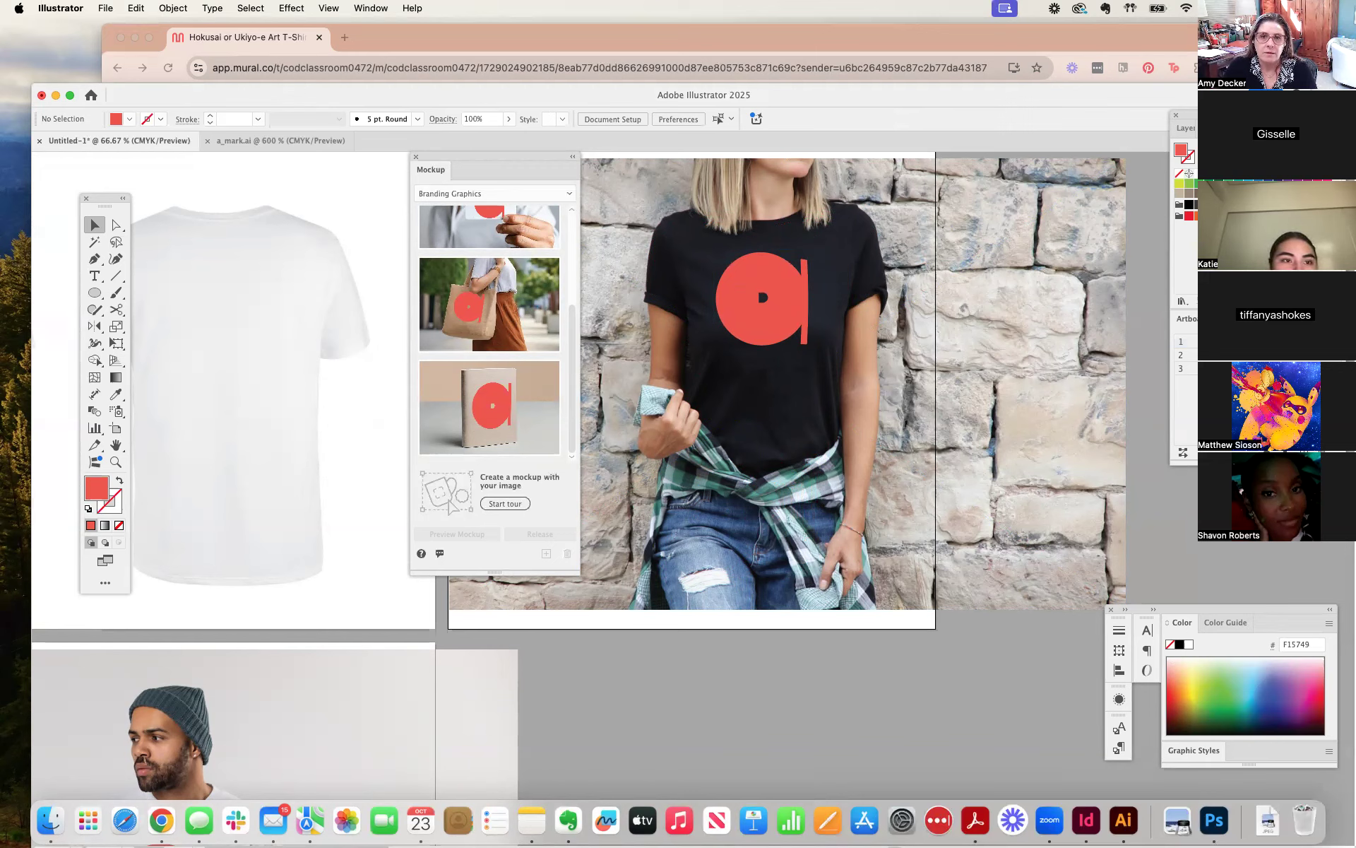
Minimize the Mural browser window, raise the Illustrator window on the screen, and move the Mockup panel clear of the artwork.
click(792, 39)
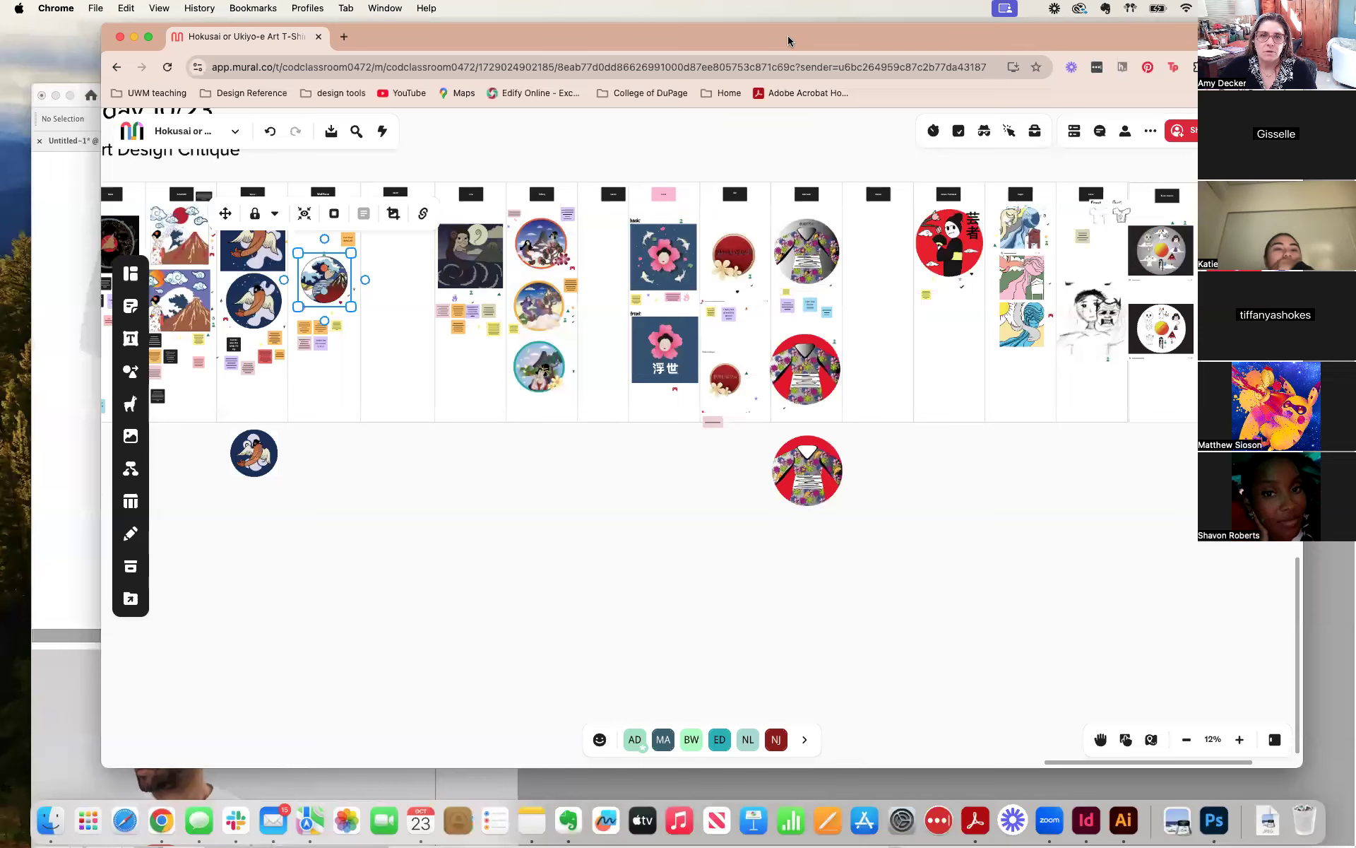
click(133, 36)
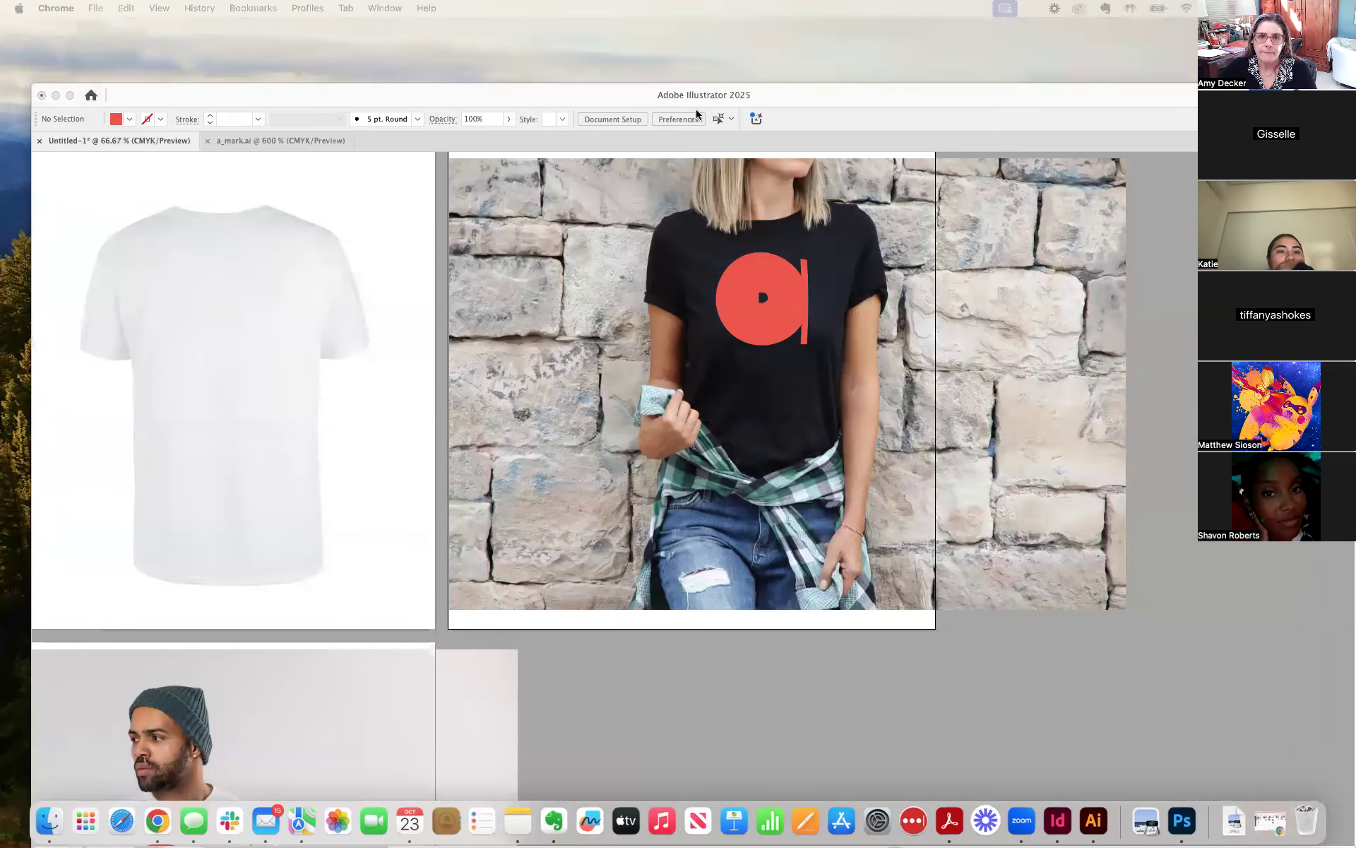
drag(792, 99, 792, 35)
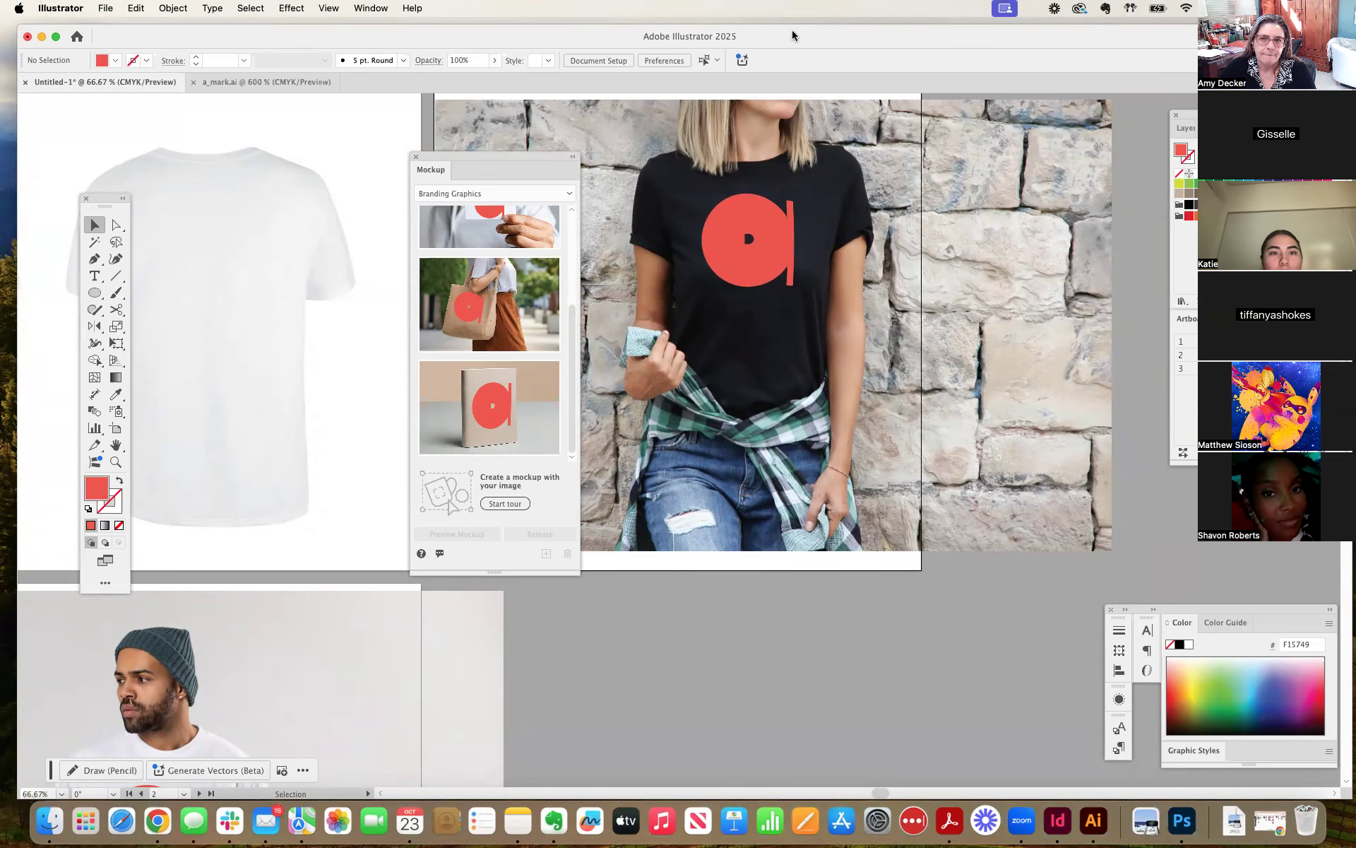
drag(454, 158, 1355, 175)
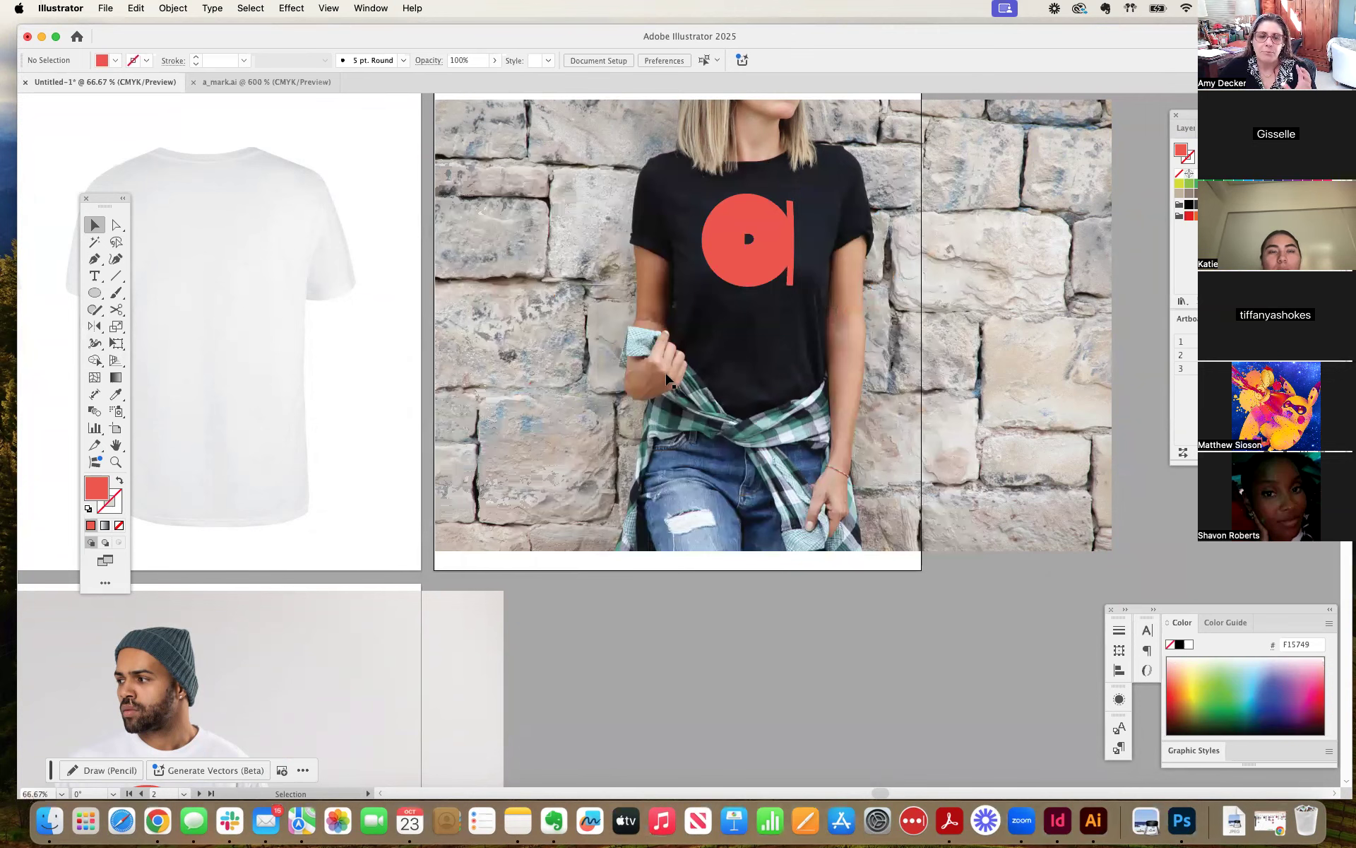
Nudge the black T-shirt mockup slightly right on the second artboard, to an X position of 7.75 in, and clear the selection.
key(super+minus)
key(super+minus)
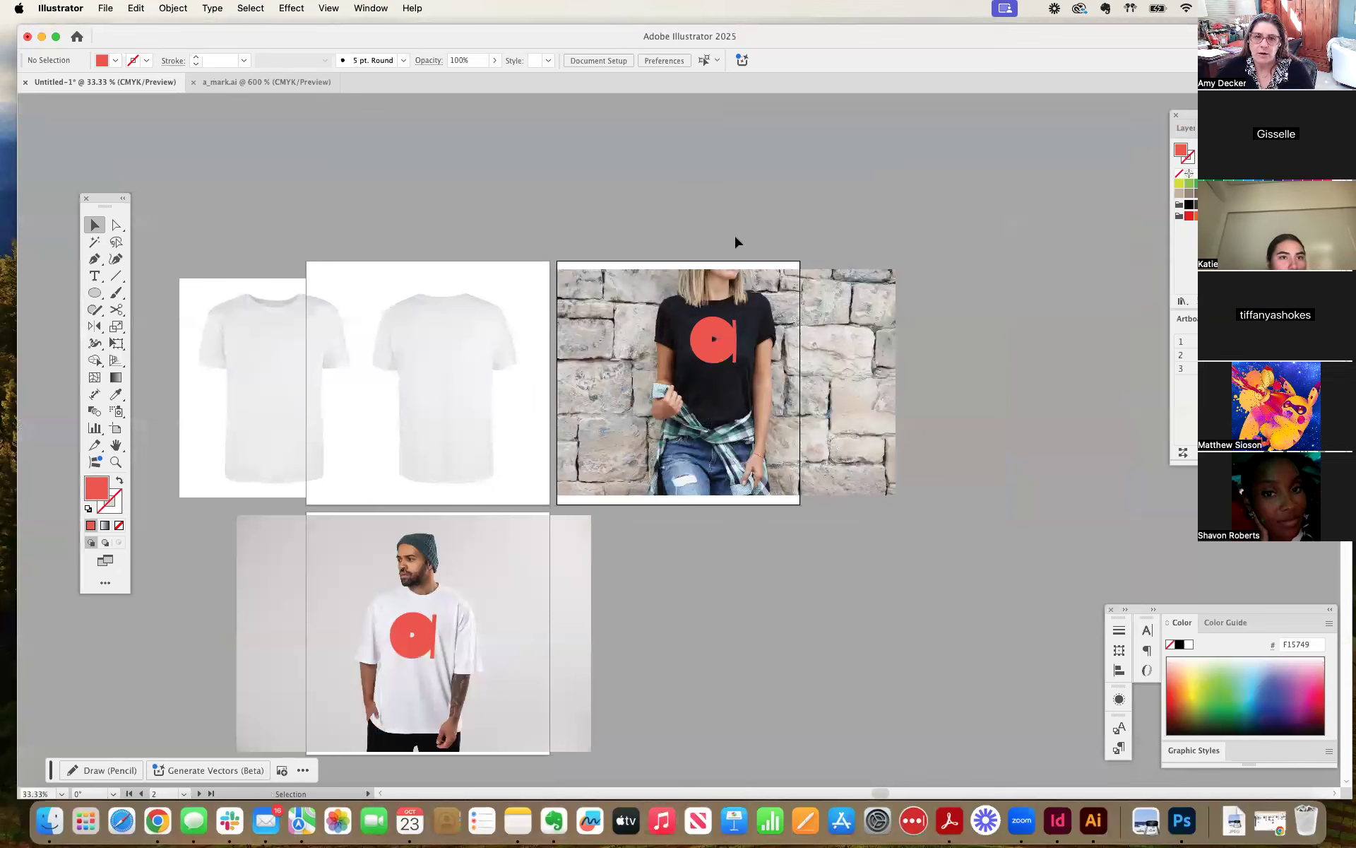
click(831, 283)
drag(830, 289, 832, 289)
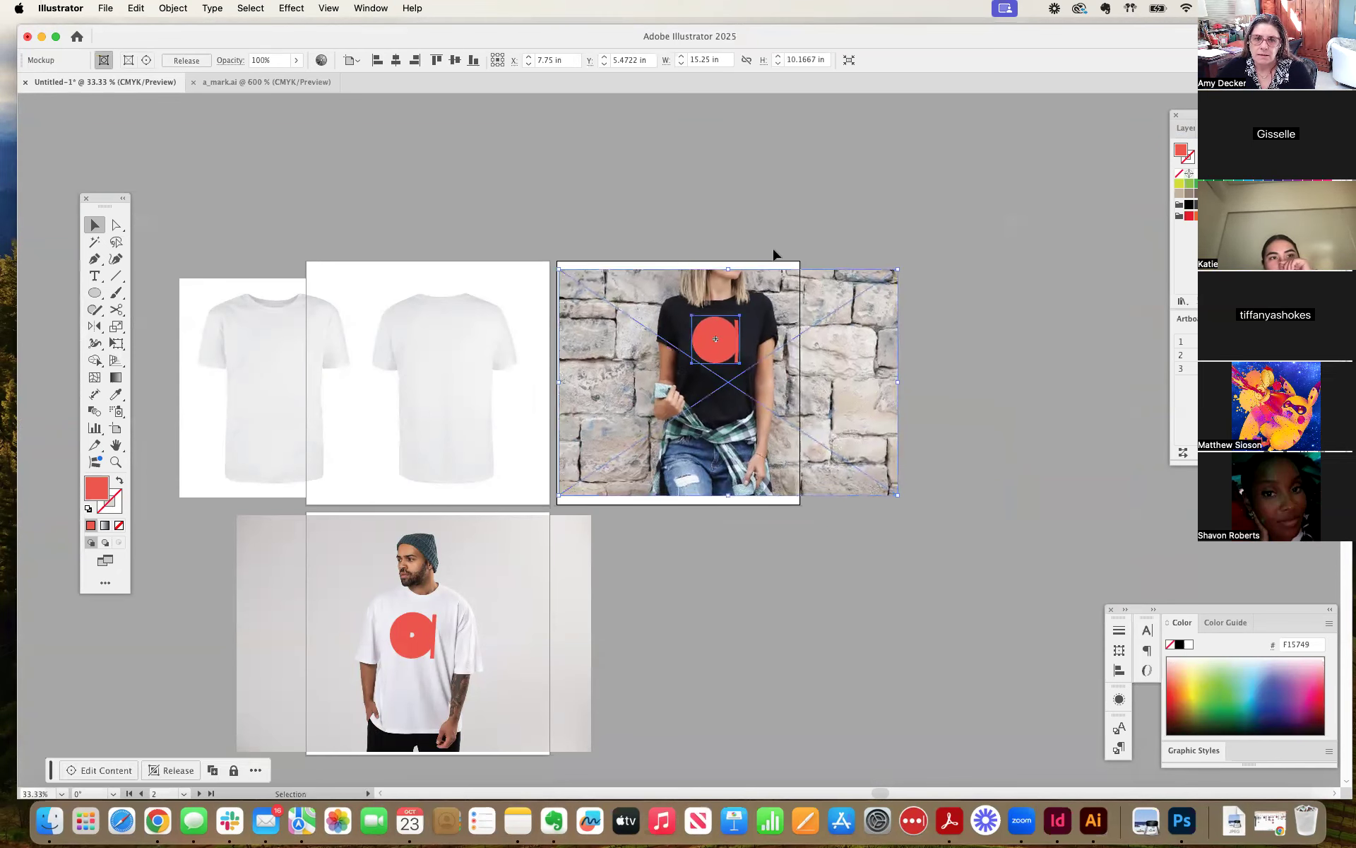
click(775, 250)
click(466, 322)
click(558, 205)
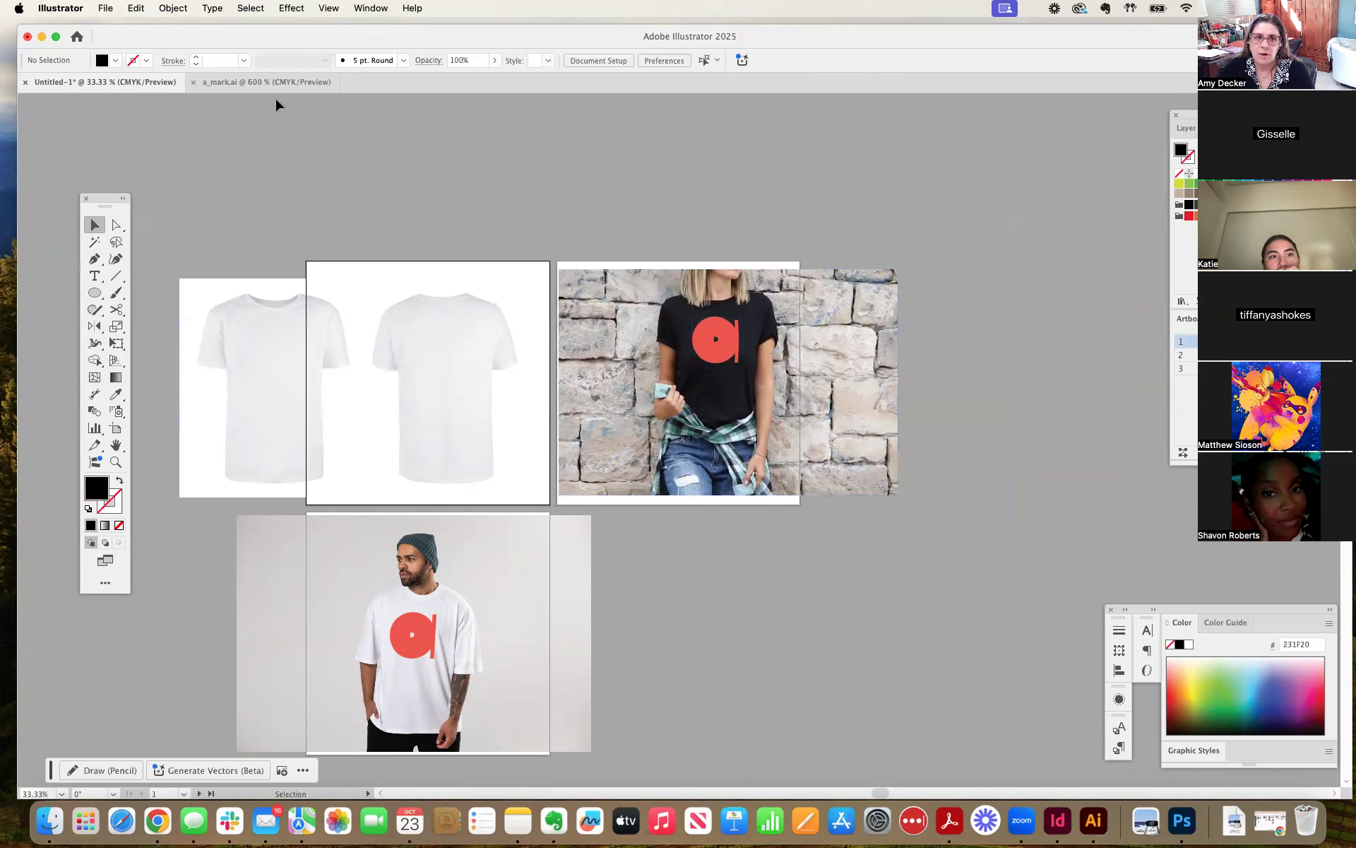
Switch to Chrome, move the OneDrive T-Shirt Mock ups window off this display, and return to Illustrator.
click(156, 821)
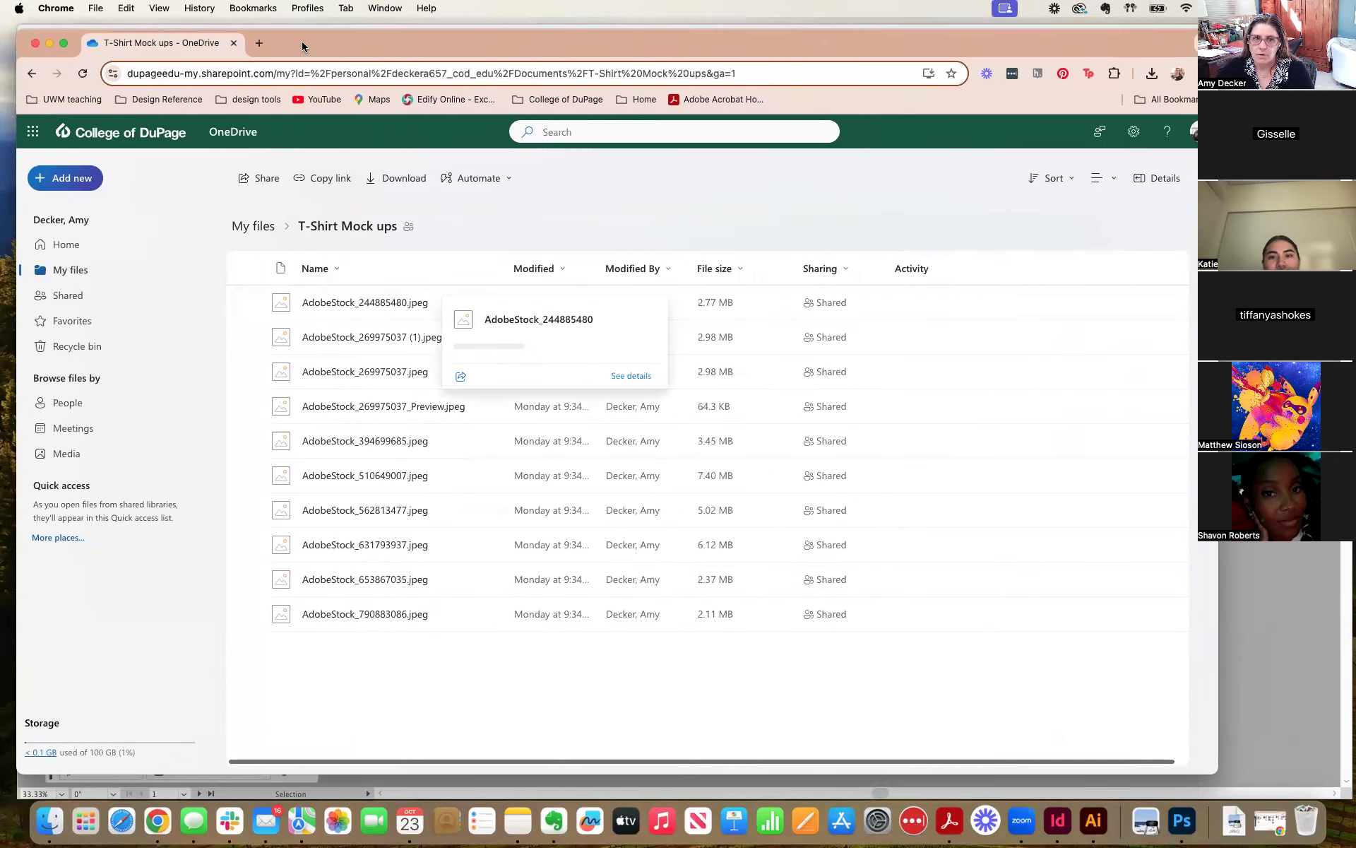
drag(302, 41, 1355, 46)
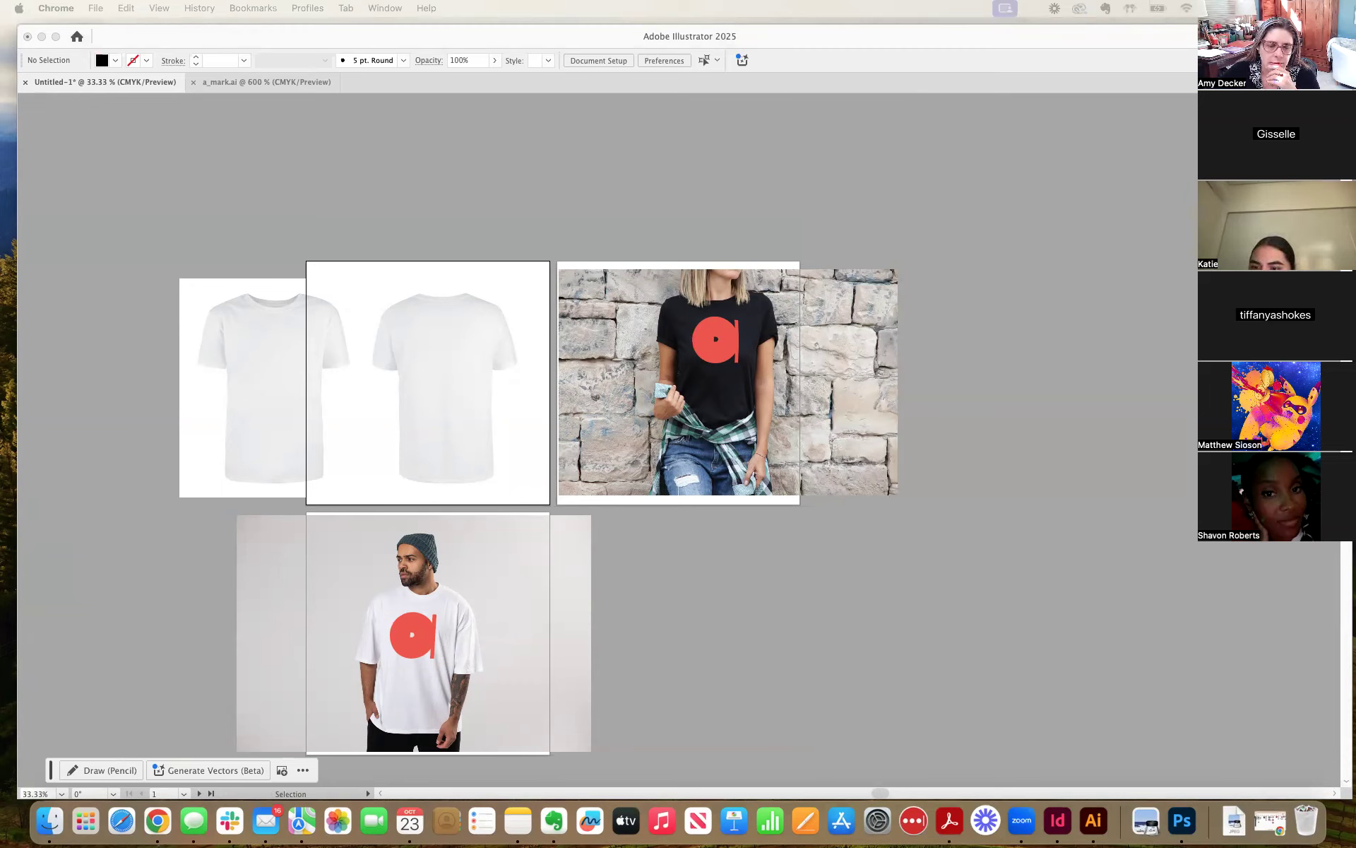
click(840, 151)
Copy the red mark in a_mark.ai, undo its accidental shift, and return to the Untitled-1 document.
click(263, 82)
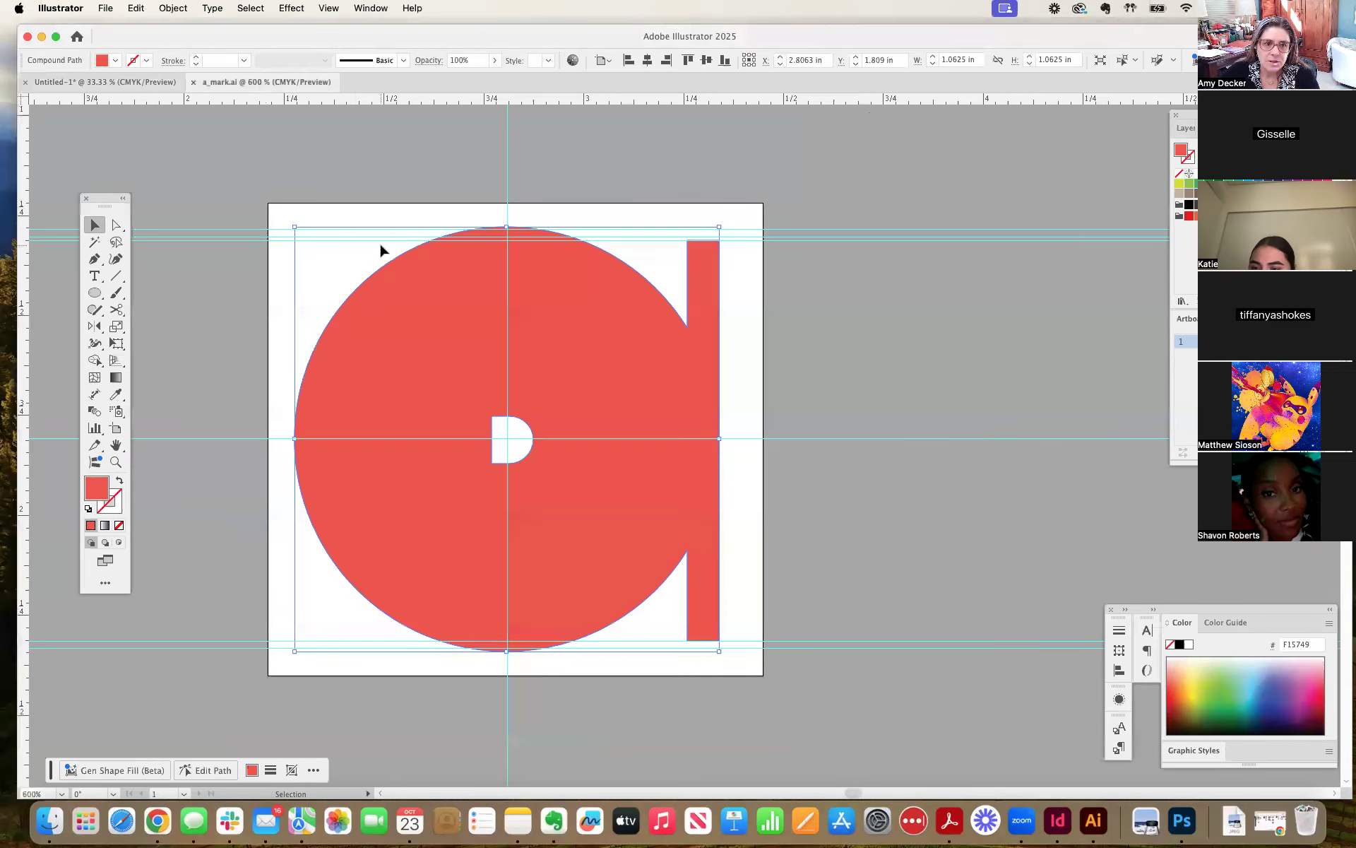
click(311, 230)
mouse_move(487, 278)
mouse_down()
mouse_move(496, 294)
mouse_move(481, 277)
mouse_up()
key(super+z)
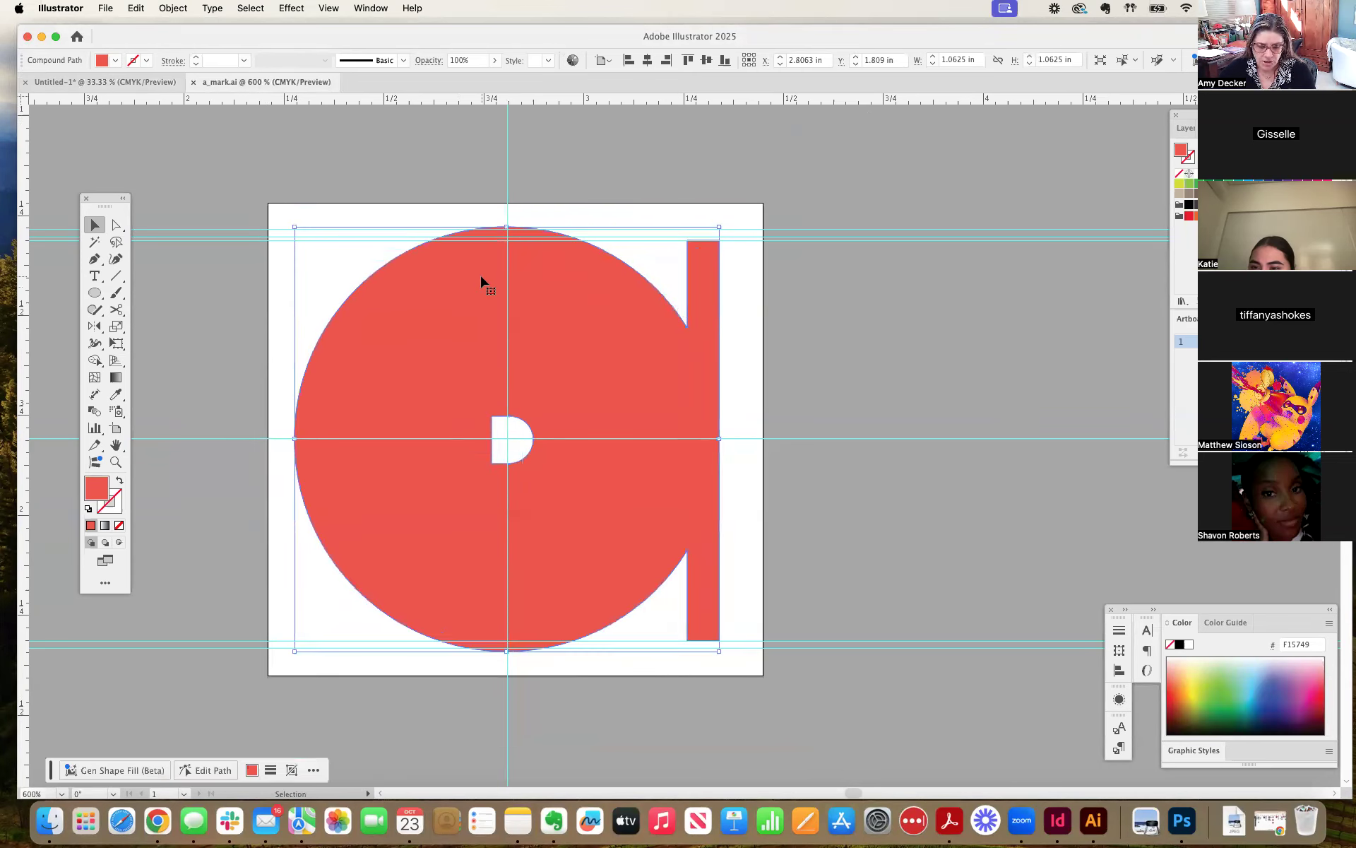
key(super+shift+z)
key(super+z)
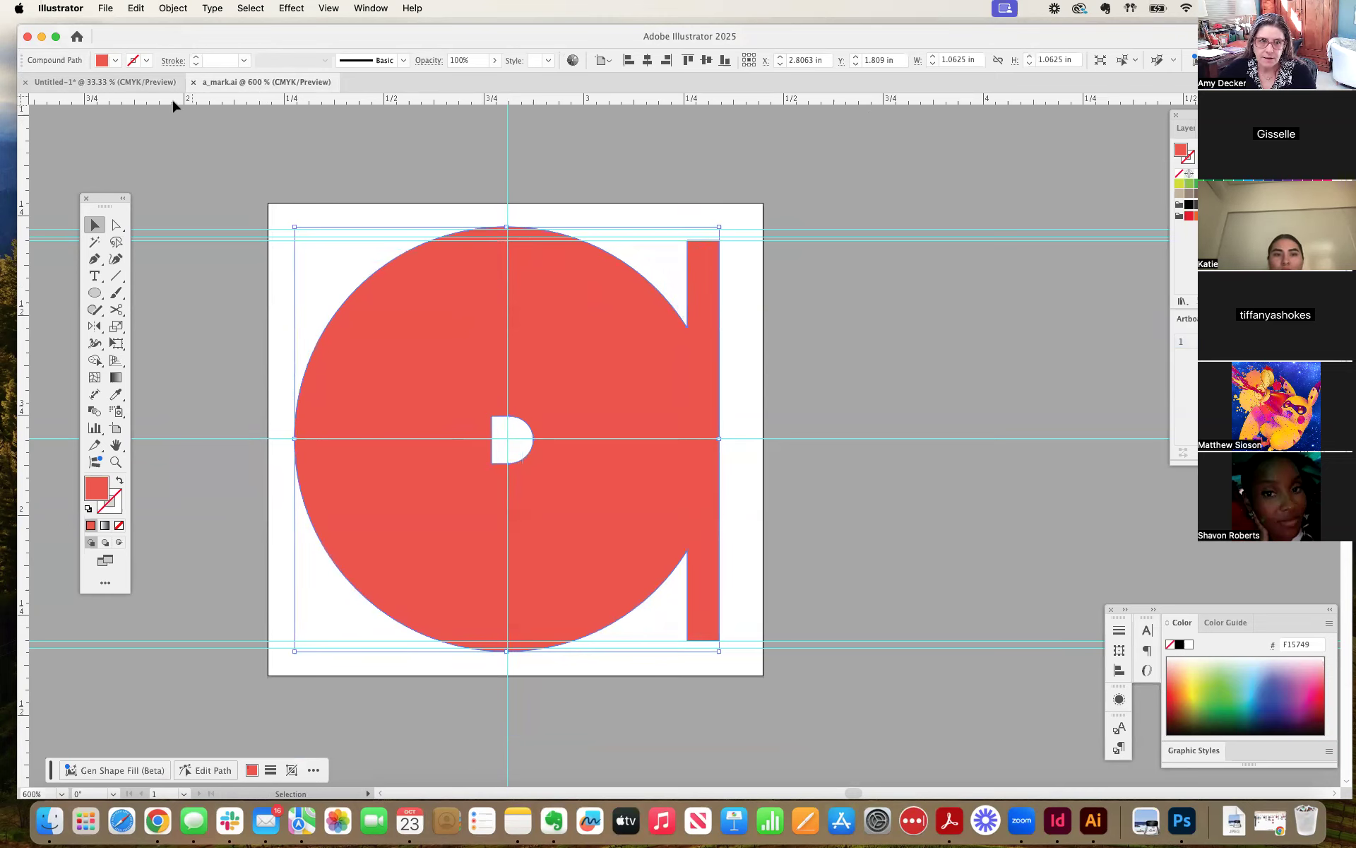
click(105, 81)
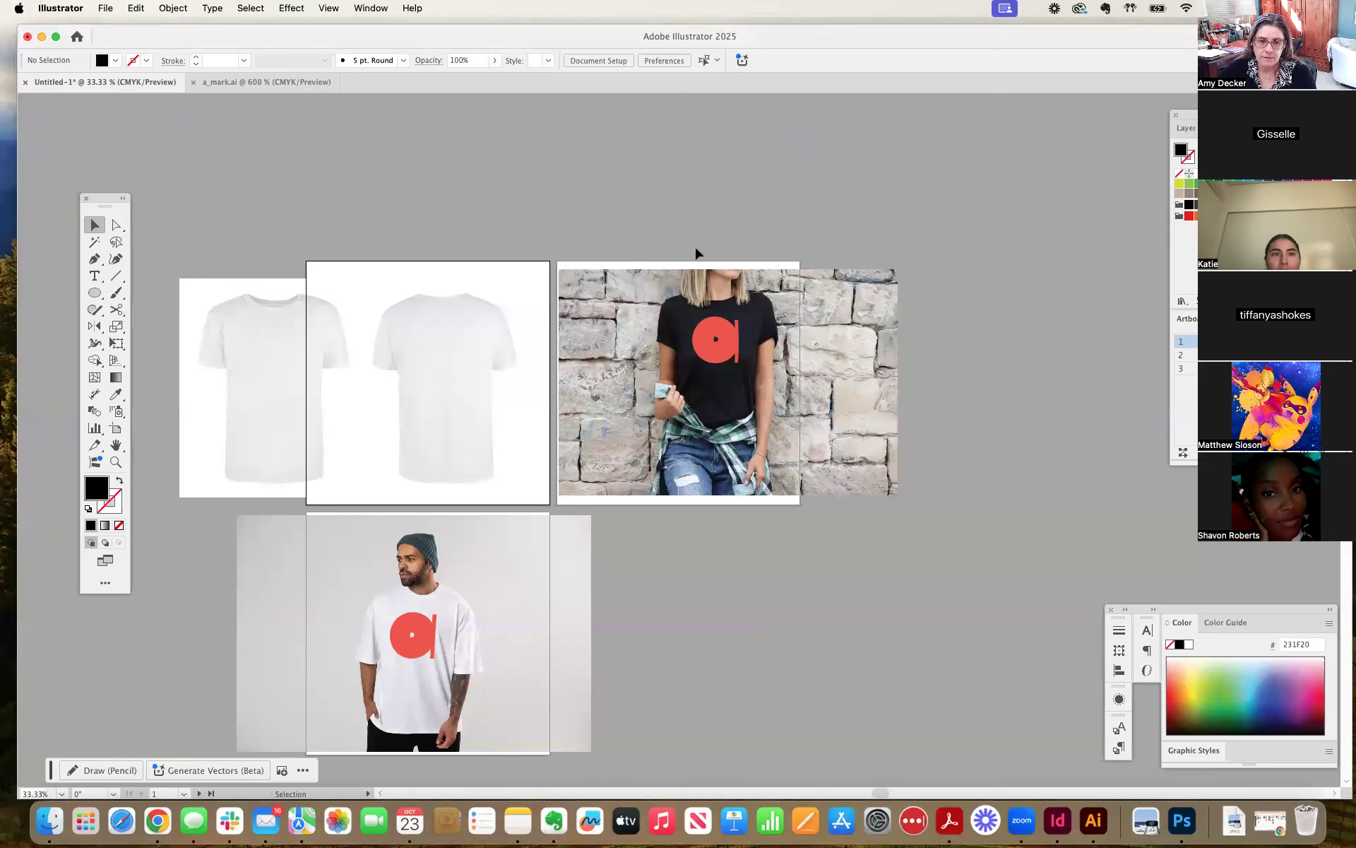
Paste the red mark and place it on the back-view white T-shirt's upper back, scaled to about 1.73 in wide.
click(447, 338)
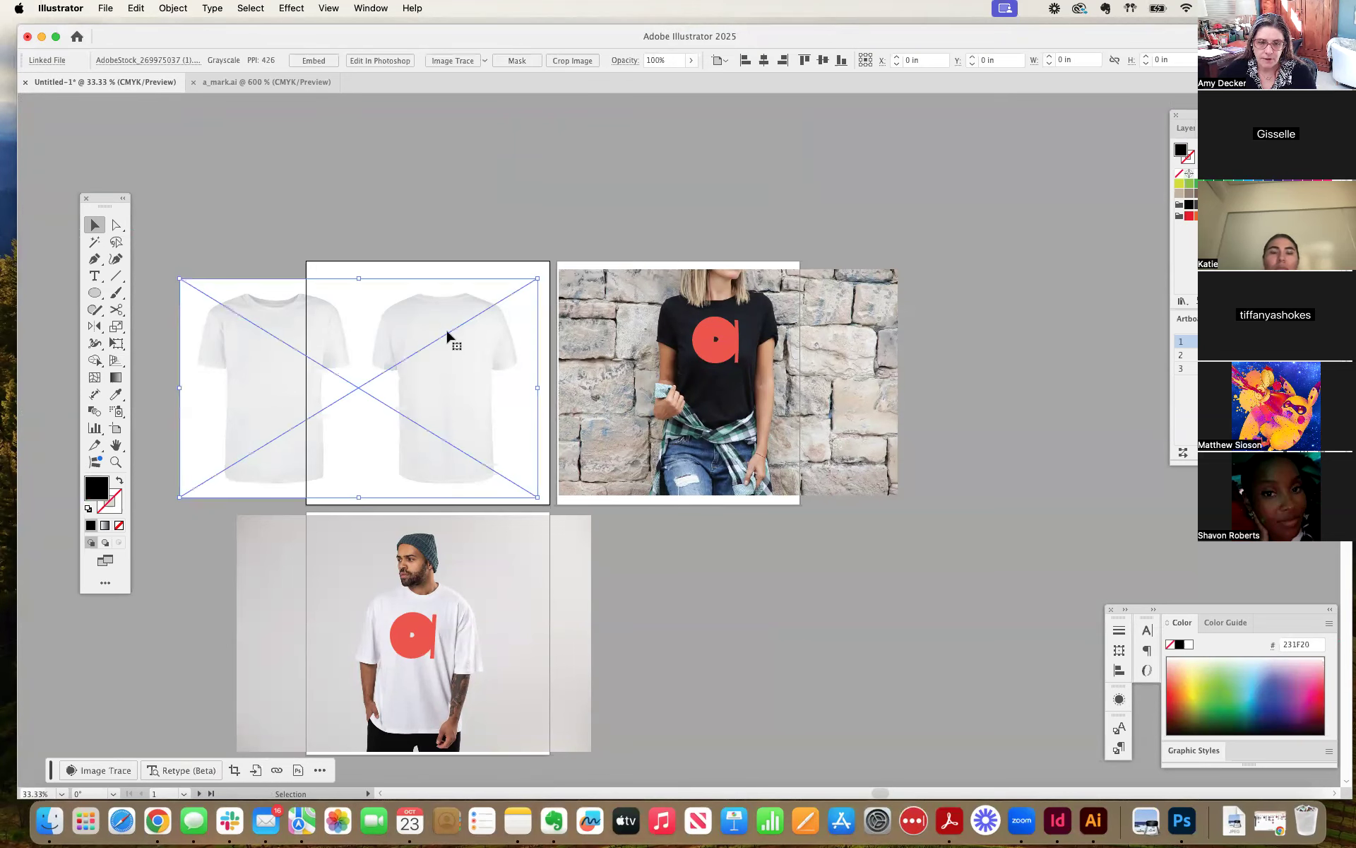
click(539, 200)
key(cmd+v)
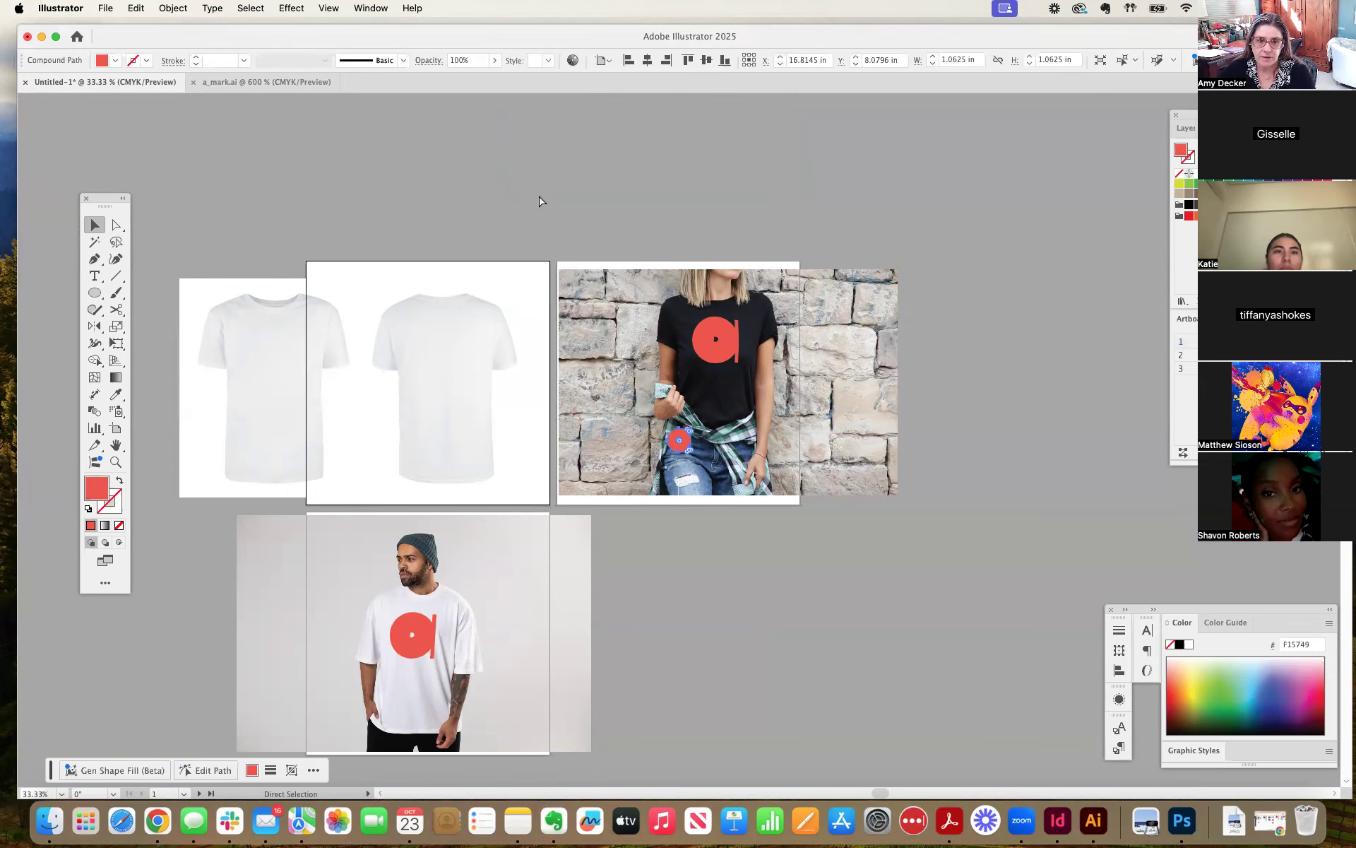
drag(692, 453, 448, 360)
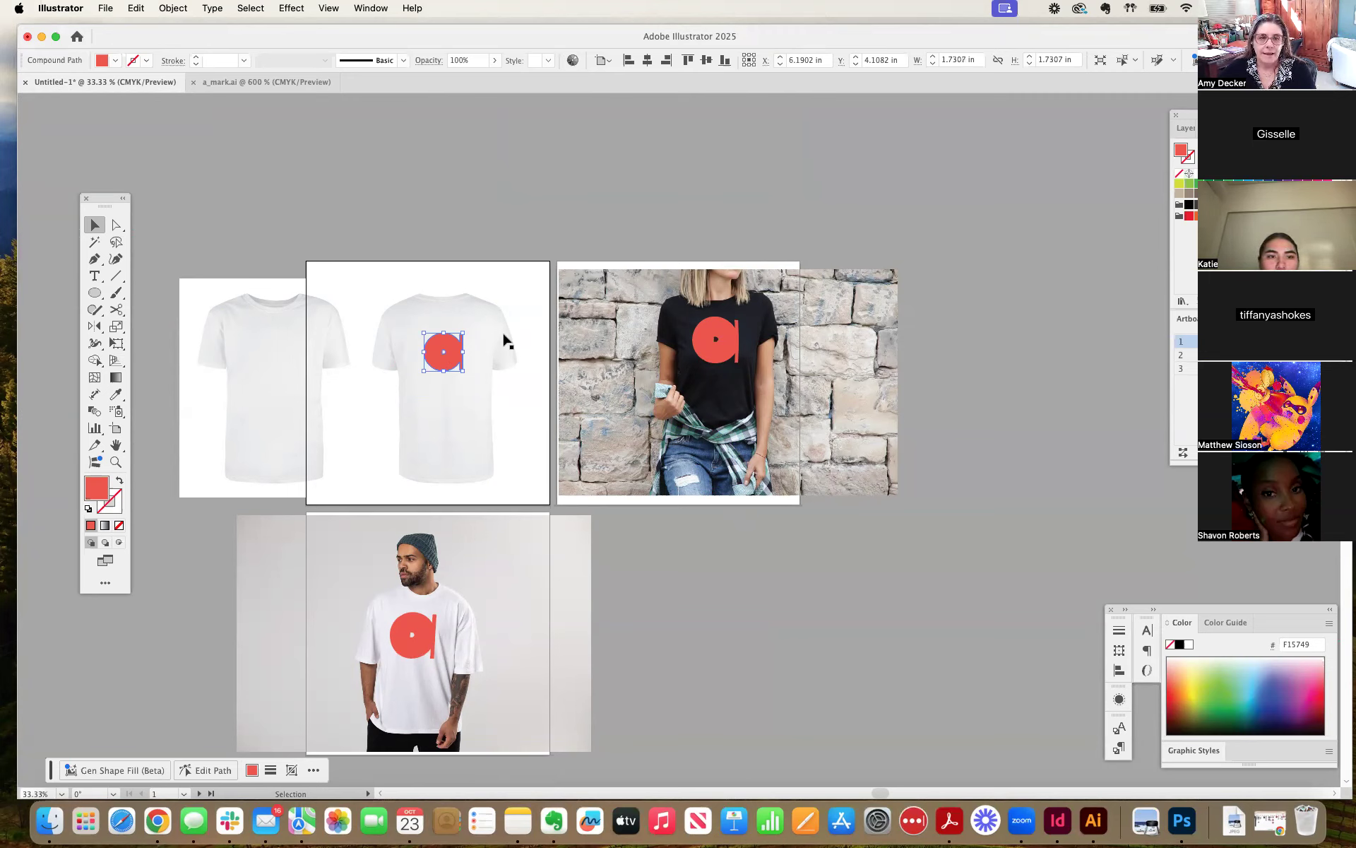
Create a mockup from the red mark and the front-and-back white T-shirt image using the Mockup panel.
shift+click(494, 397)
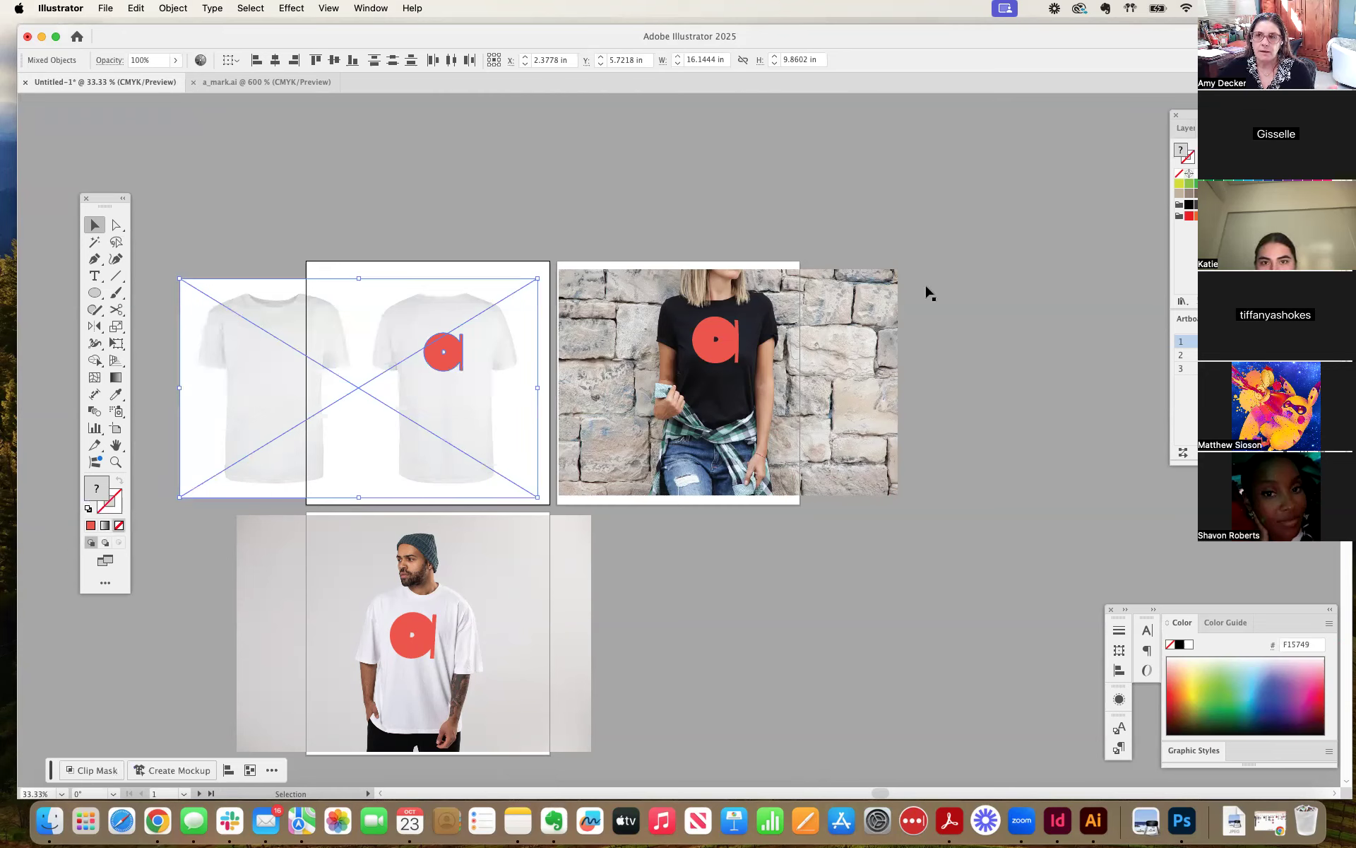
drag(506, 79, 717, 162)
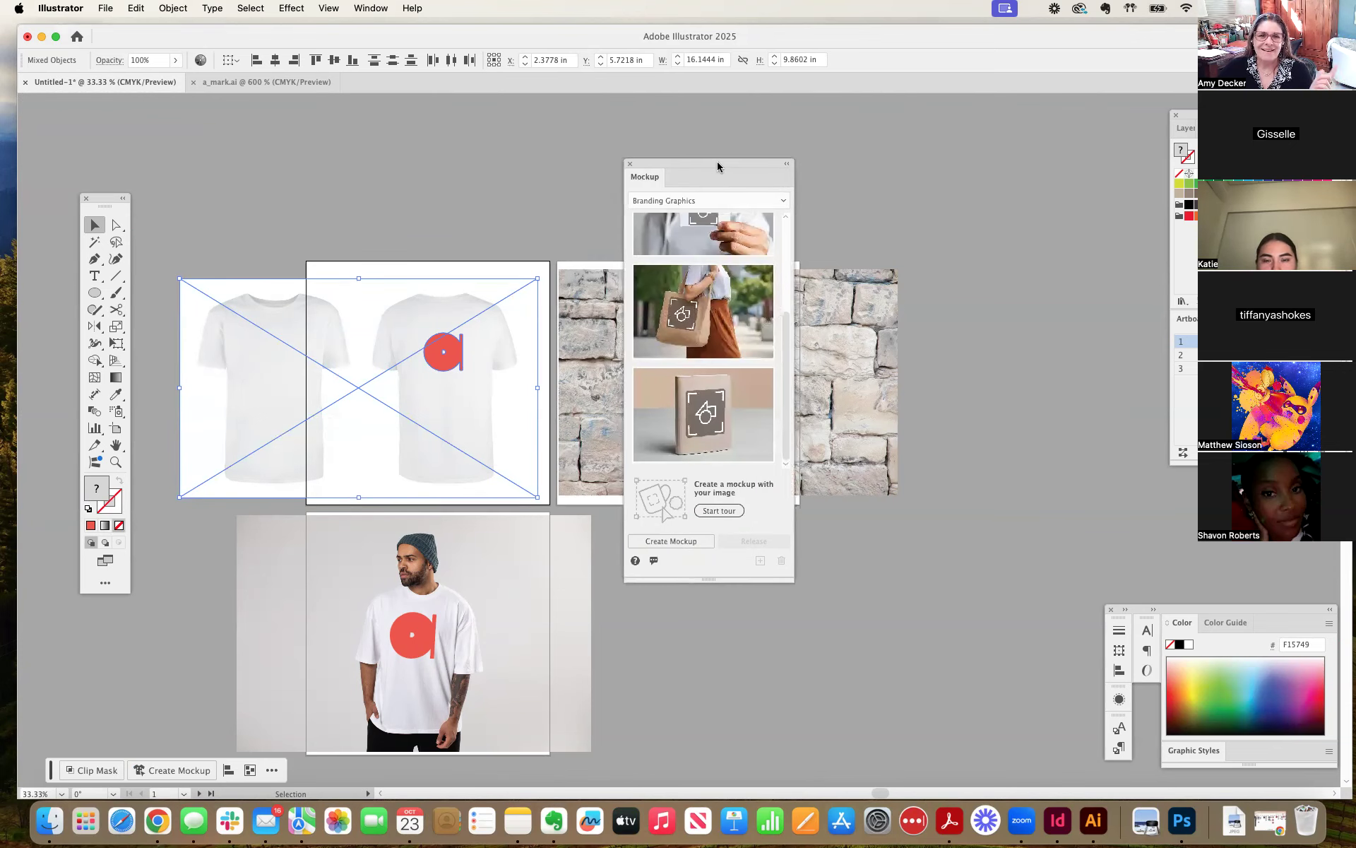
drag(718, 162, 689, 121)
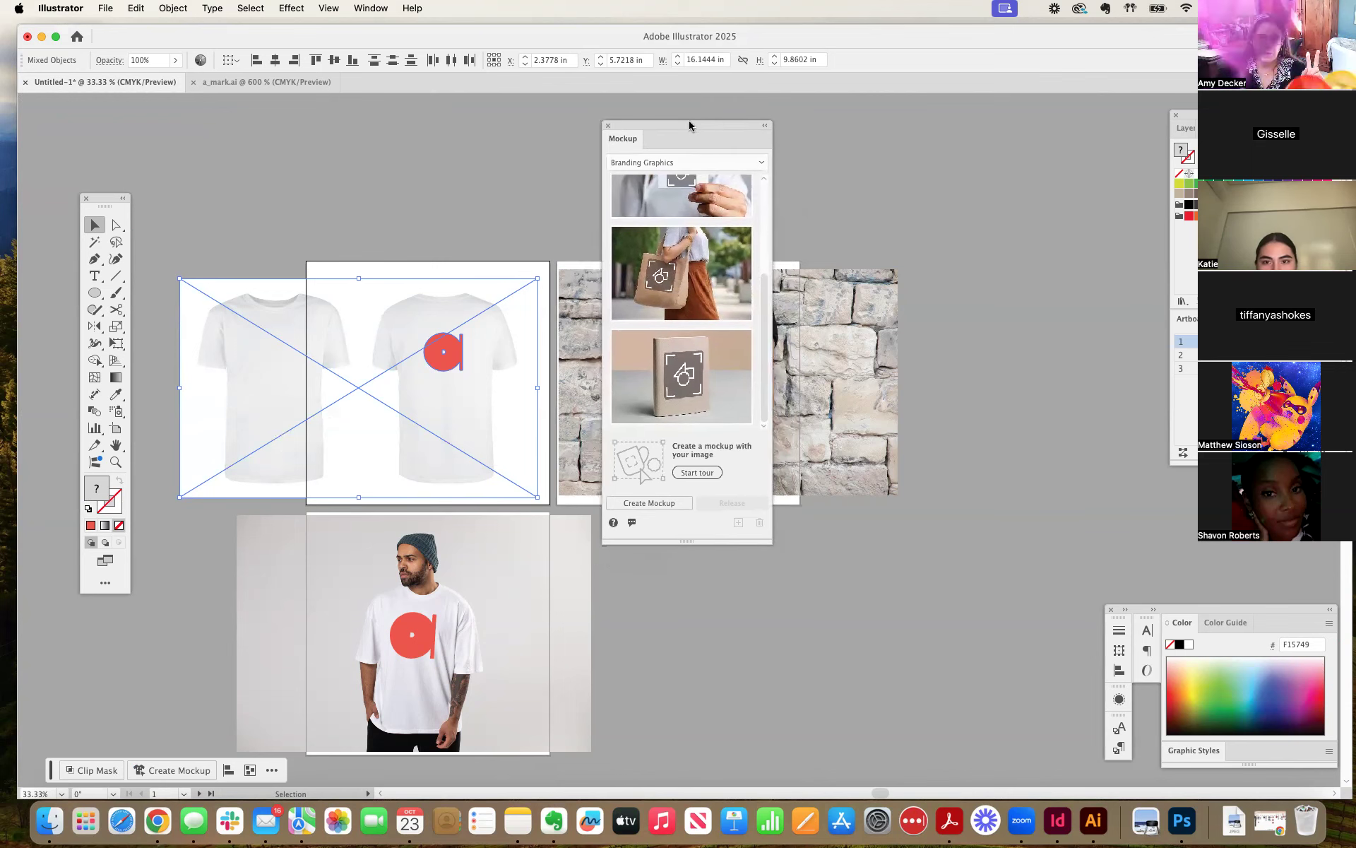
click(647, 502)
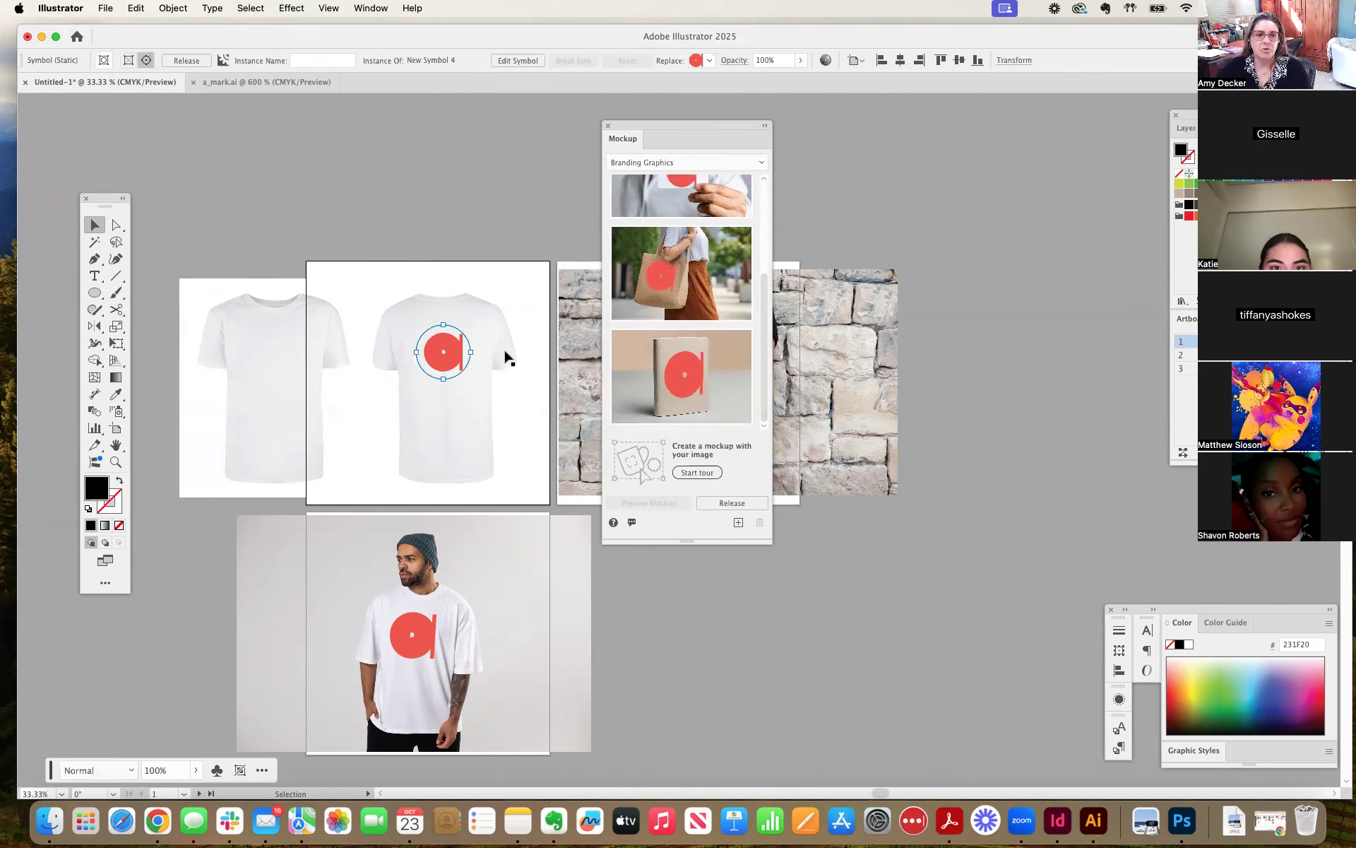
Enlarge the mark and move it higher on the white T-shirt's back, deselect it, and move the Mockup panel aside.
mouse_move(471, 351)
mouse_down()
mouse_move(445, 353)
mouse_move(442, 383)
mouse_move(448, 353)
mouse_move(472, 346)
mouse_move(454, 354)
mouse_up()
click(497, 406)
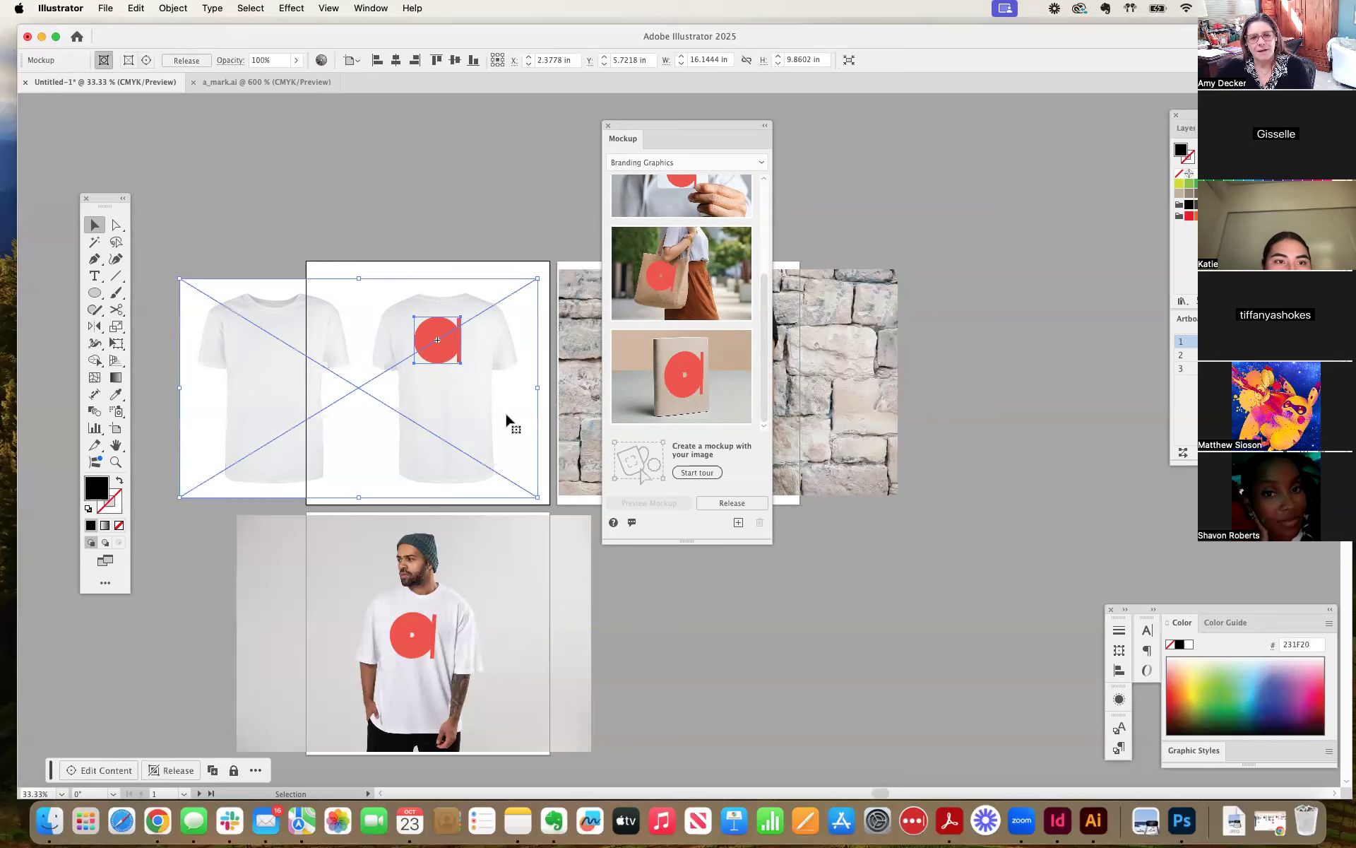
click(455, 186)
drag(664, 130, 888, 148)
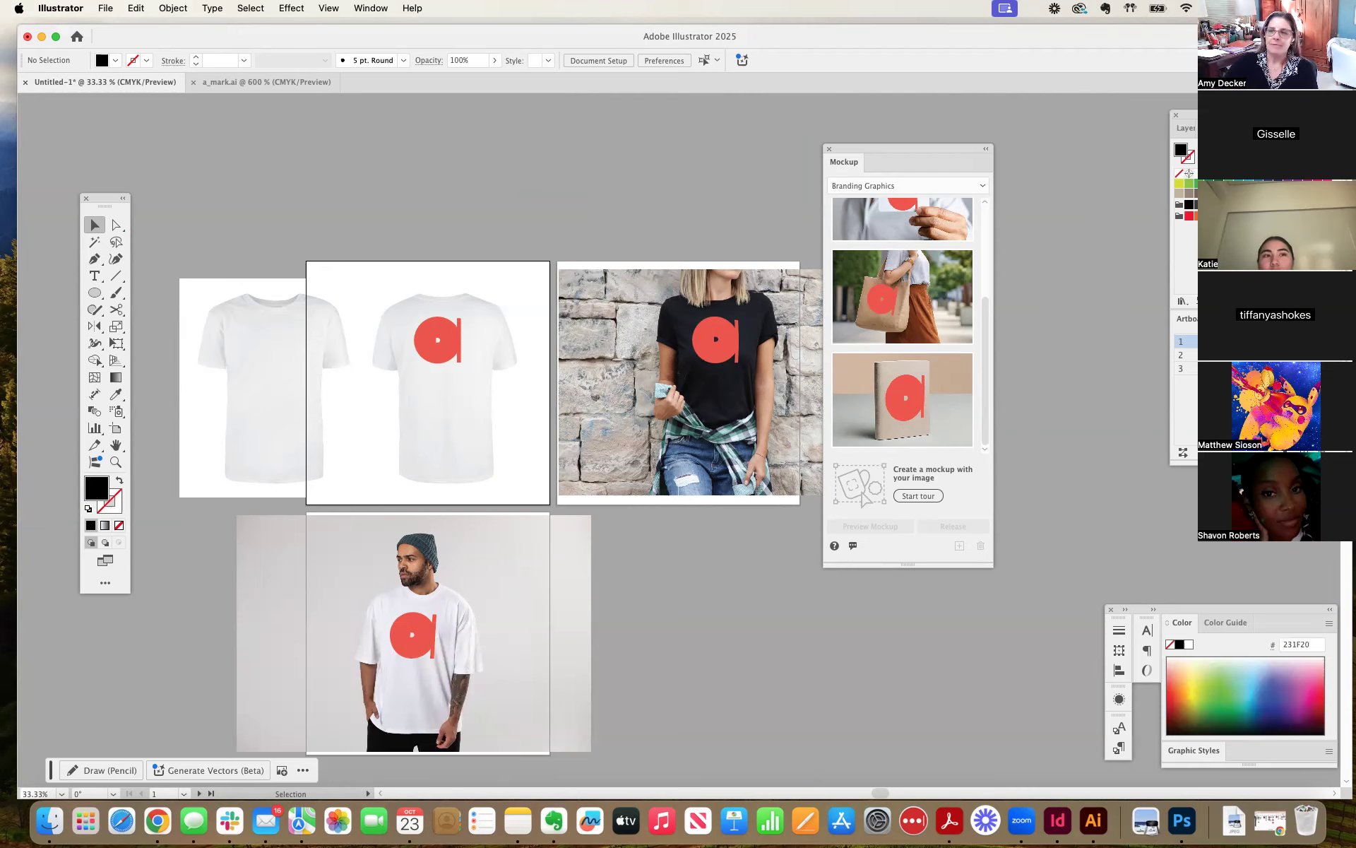
key(super+Tab)
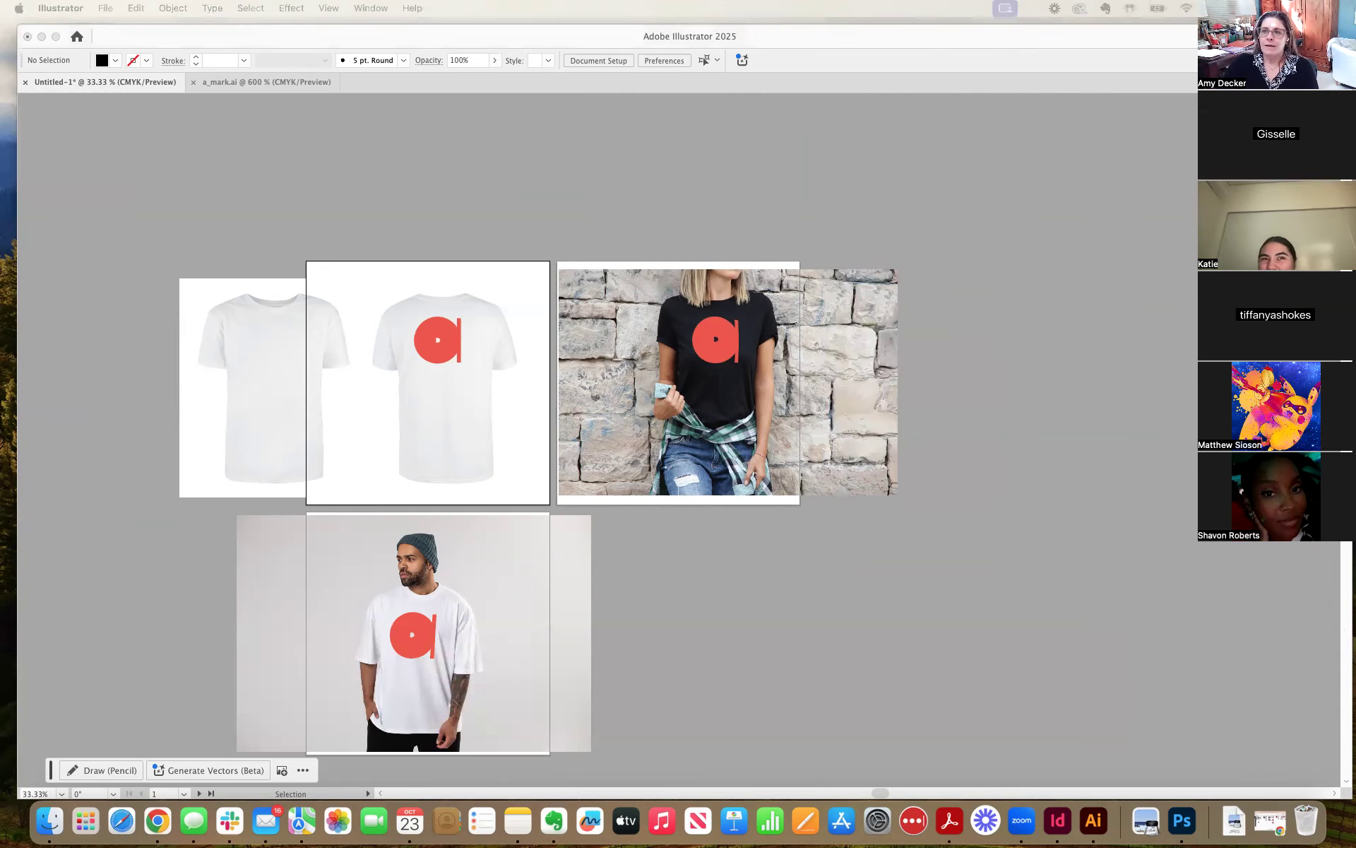
click(846, 188)
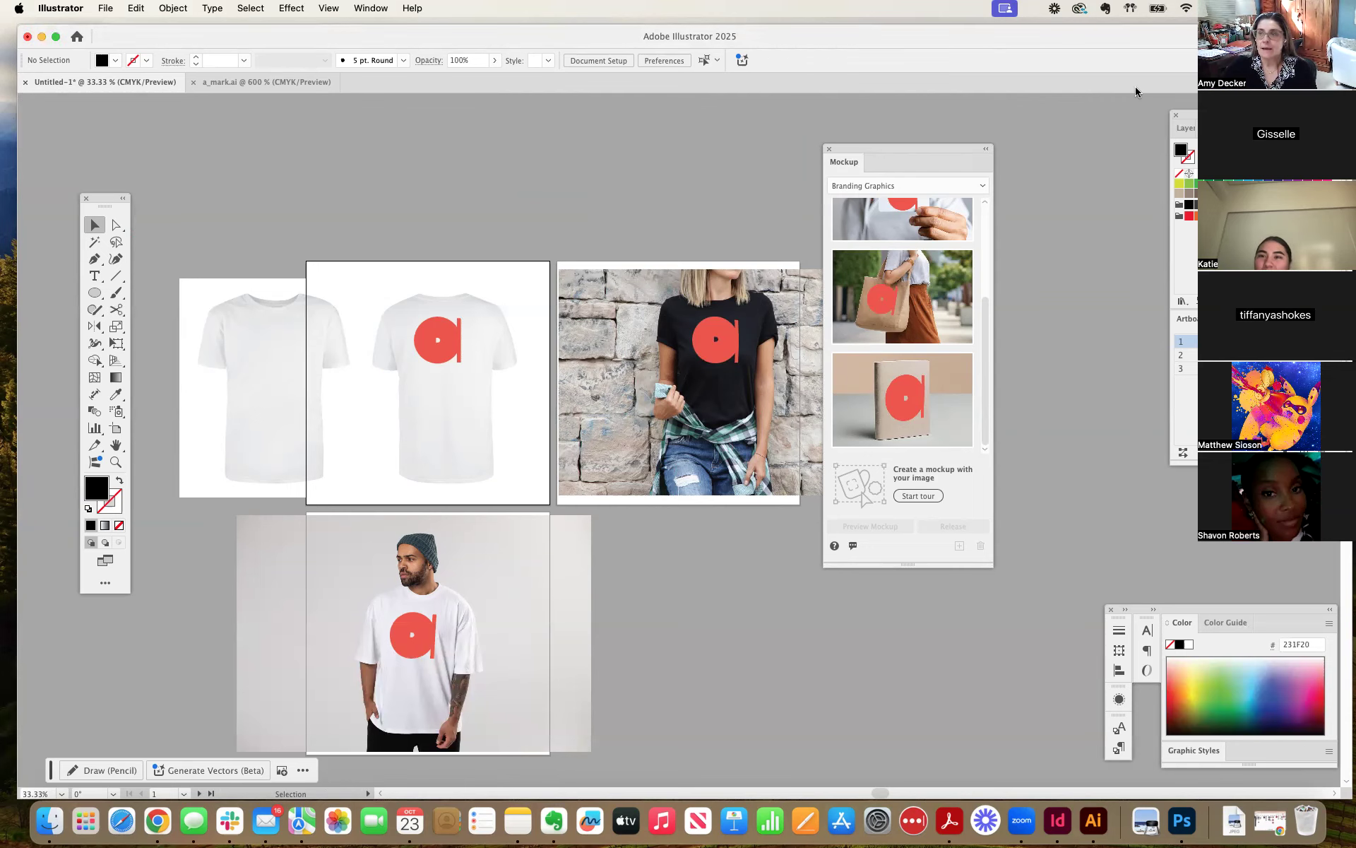
key(super+Tab)
mouse_move(1355, 42)
mouse_down()
mouse_move(472, 46)
mouse_move(358, 81)
mouse_move(472, 56)
mouse_move(1355, 49)
mouse_up()
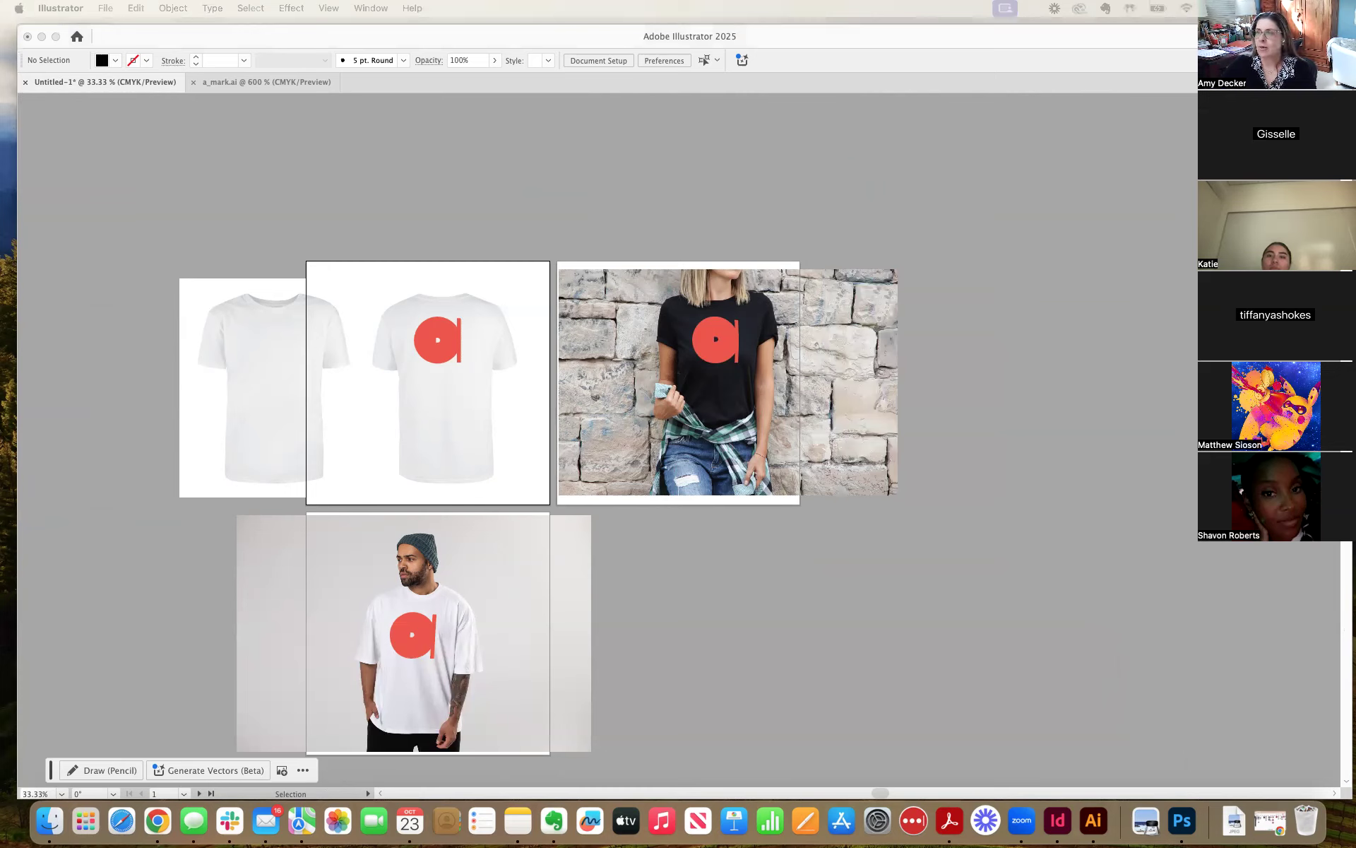